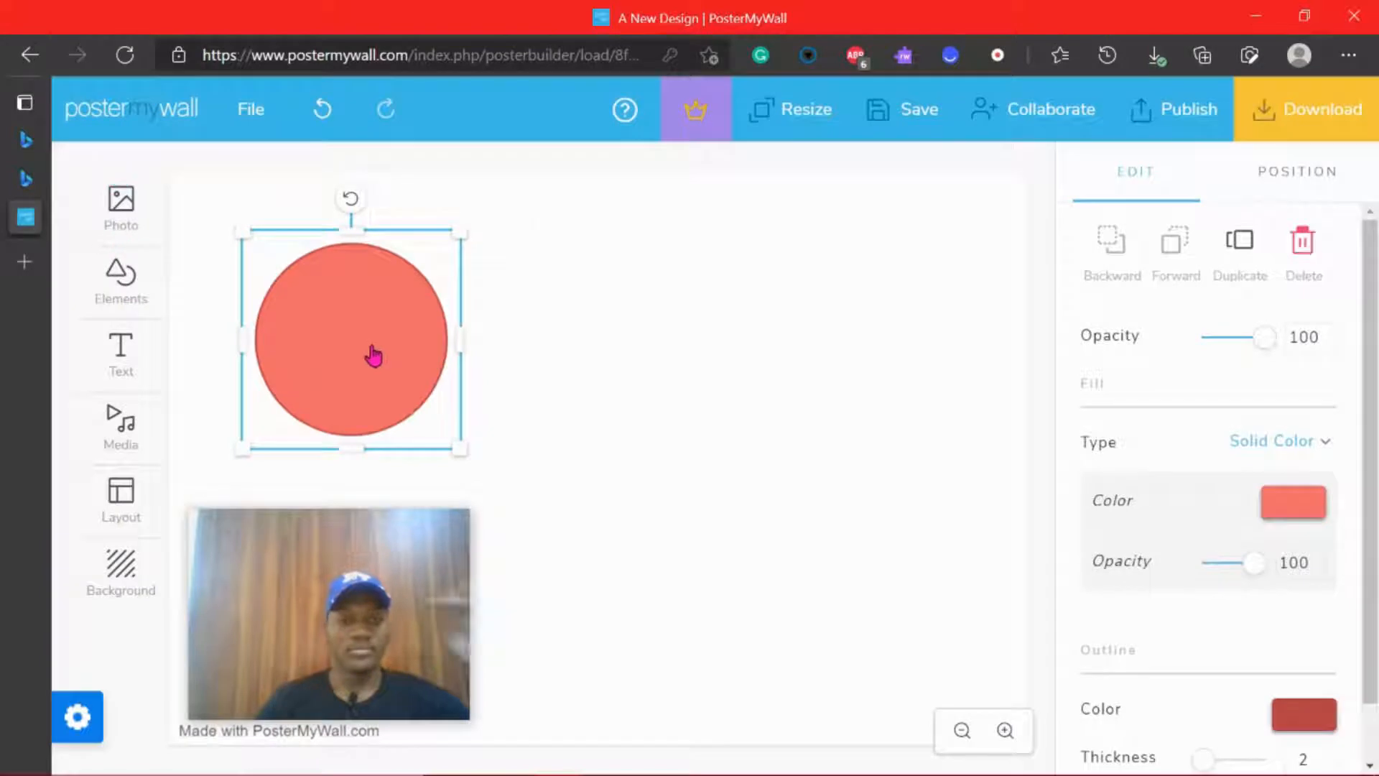
Move the circle toward the canvas centre, paste two copies of it, and shrink one into a small circle at the upper right
drag(372, 355, 618, 388)
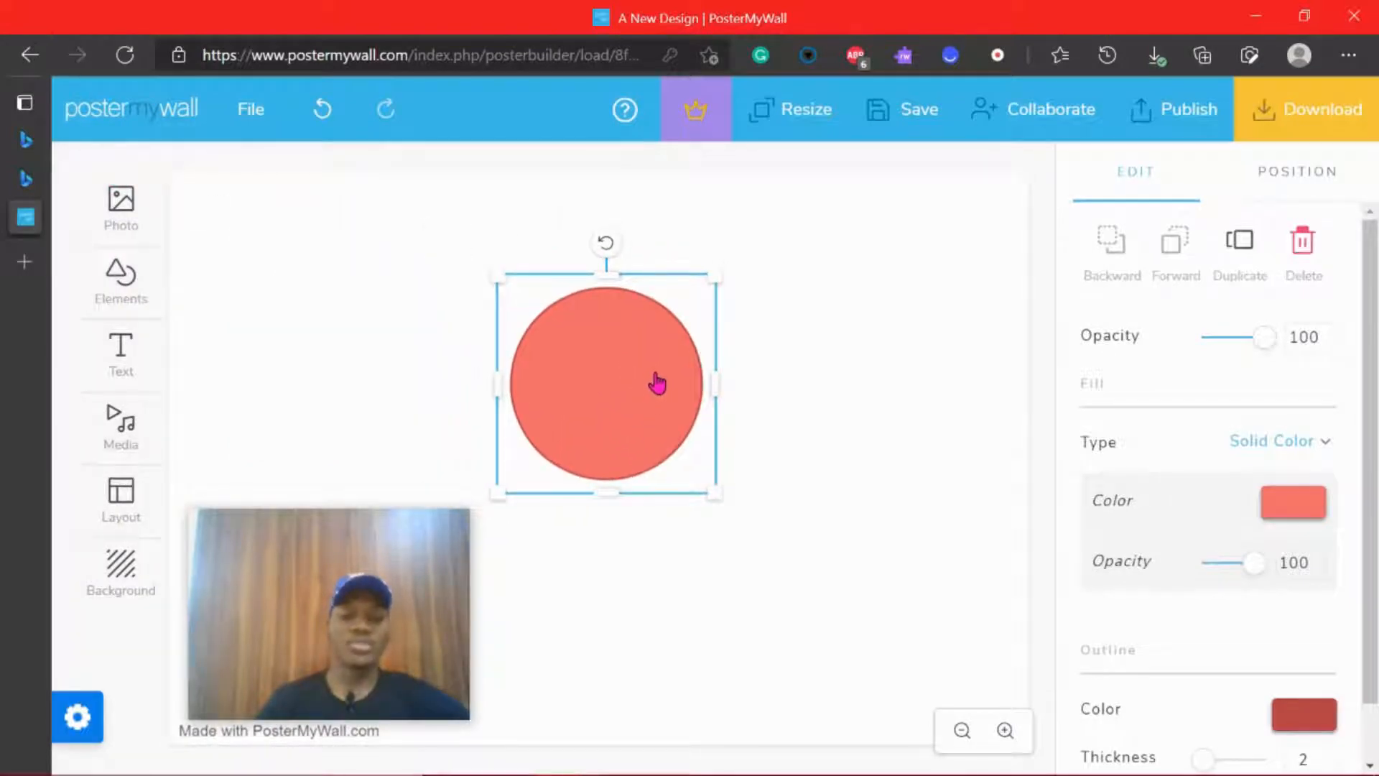
key(ctrl+v)
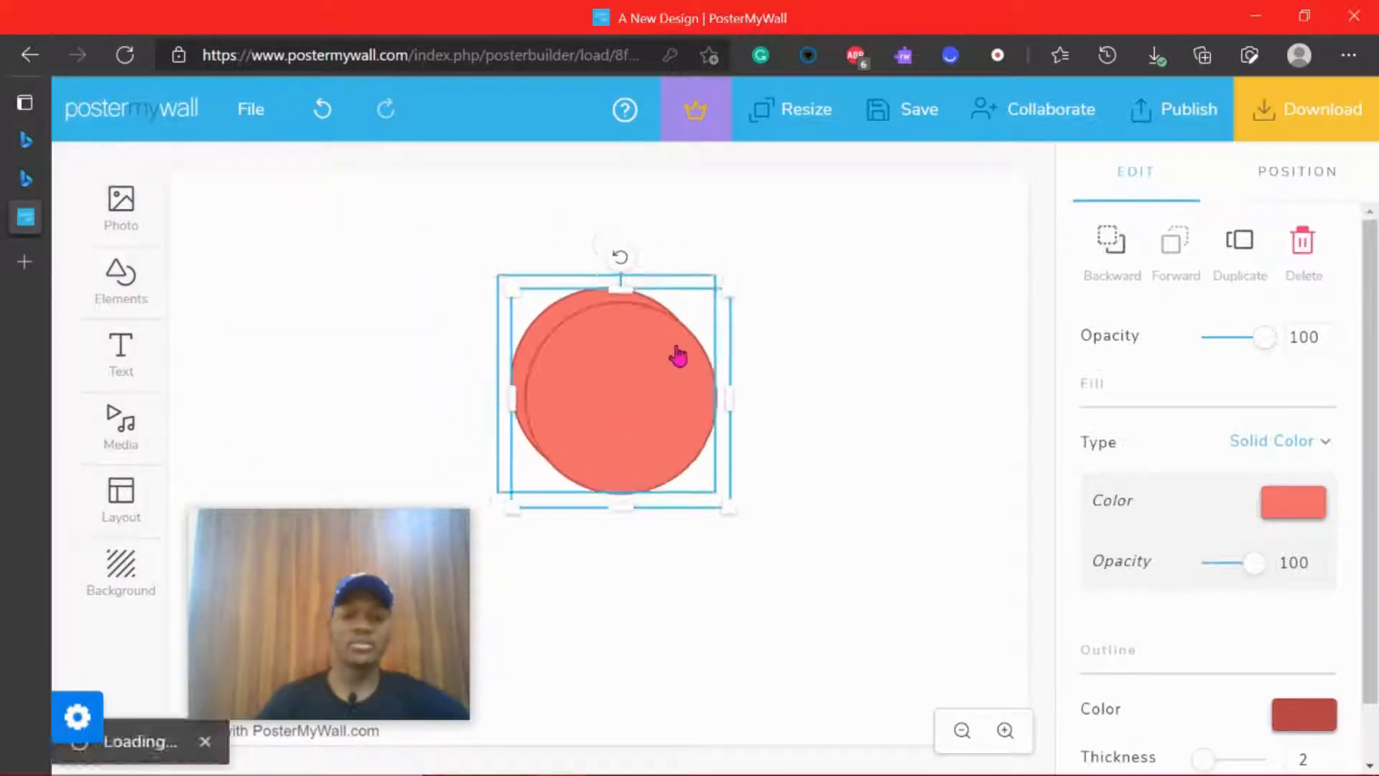
drag(676, 378, 698, 457)
drag(622, 346, 606, 310)
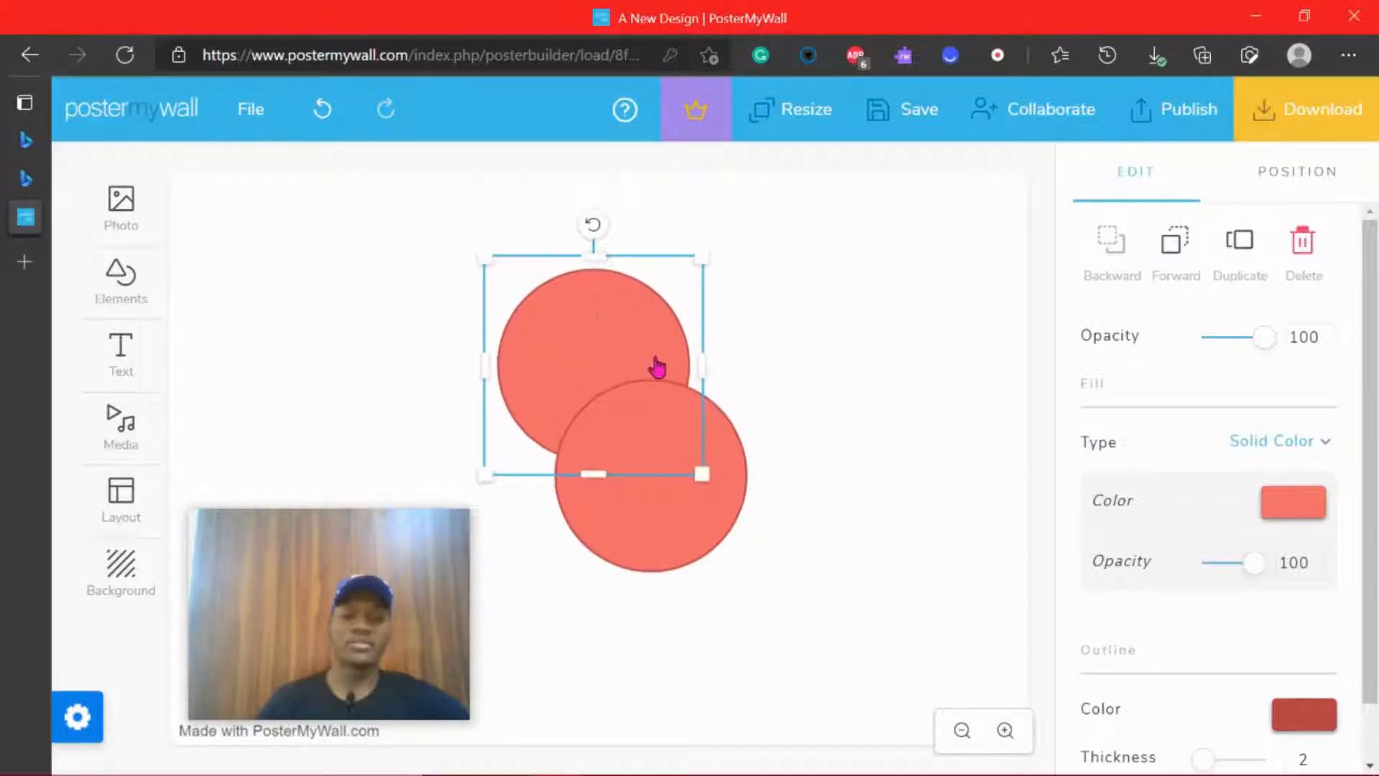
key(ctrl+v)
drag(716, 488, 782, 345)
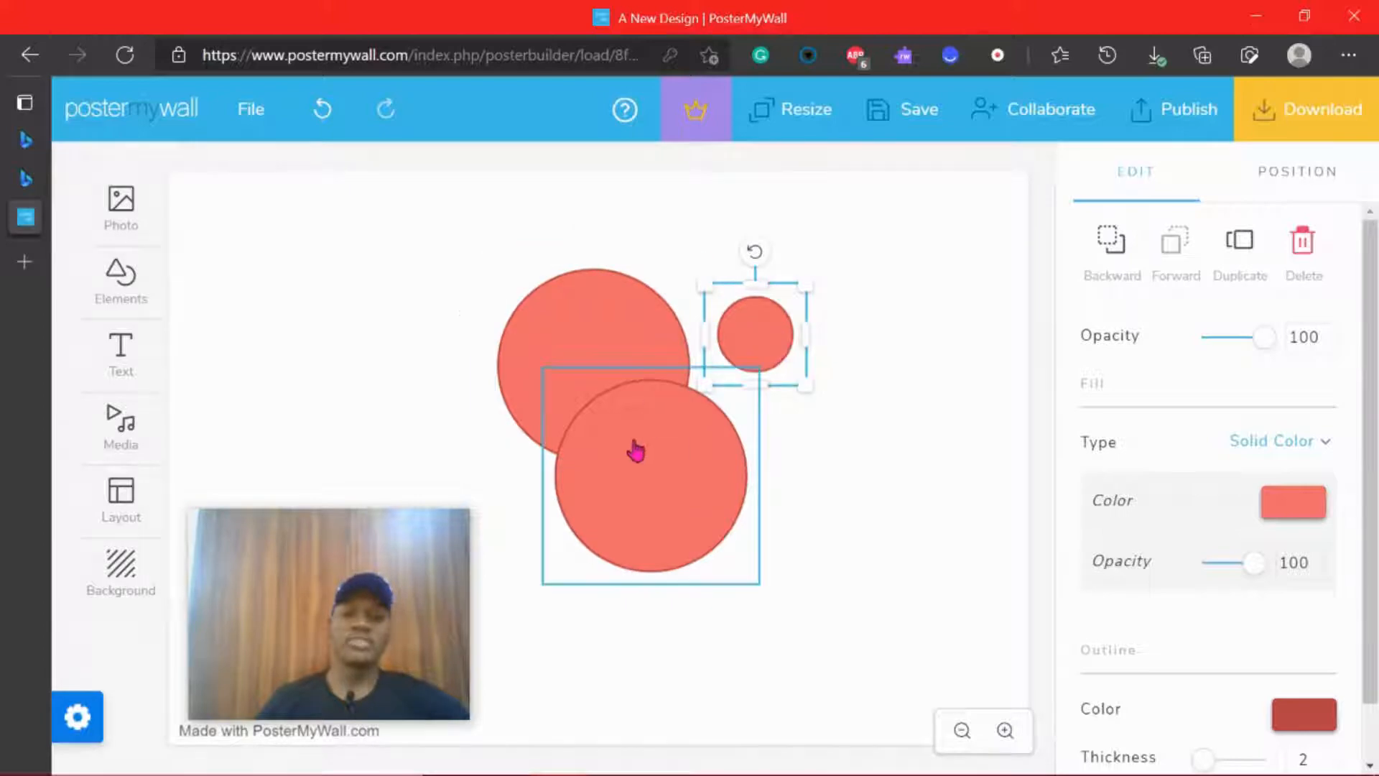
Separate the two equal large circles, enlarge one to form the outer disc, and place it at the canvas centre
drag(635, 449, 576, 338)
click(583, 338)
drag(658, 438, 745, 598)
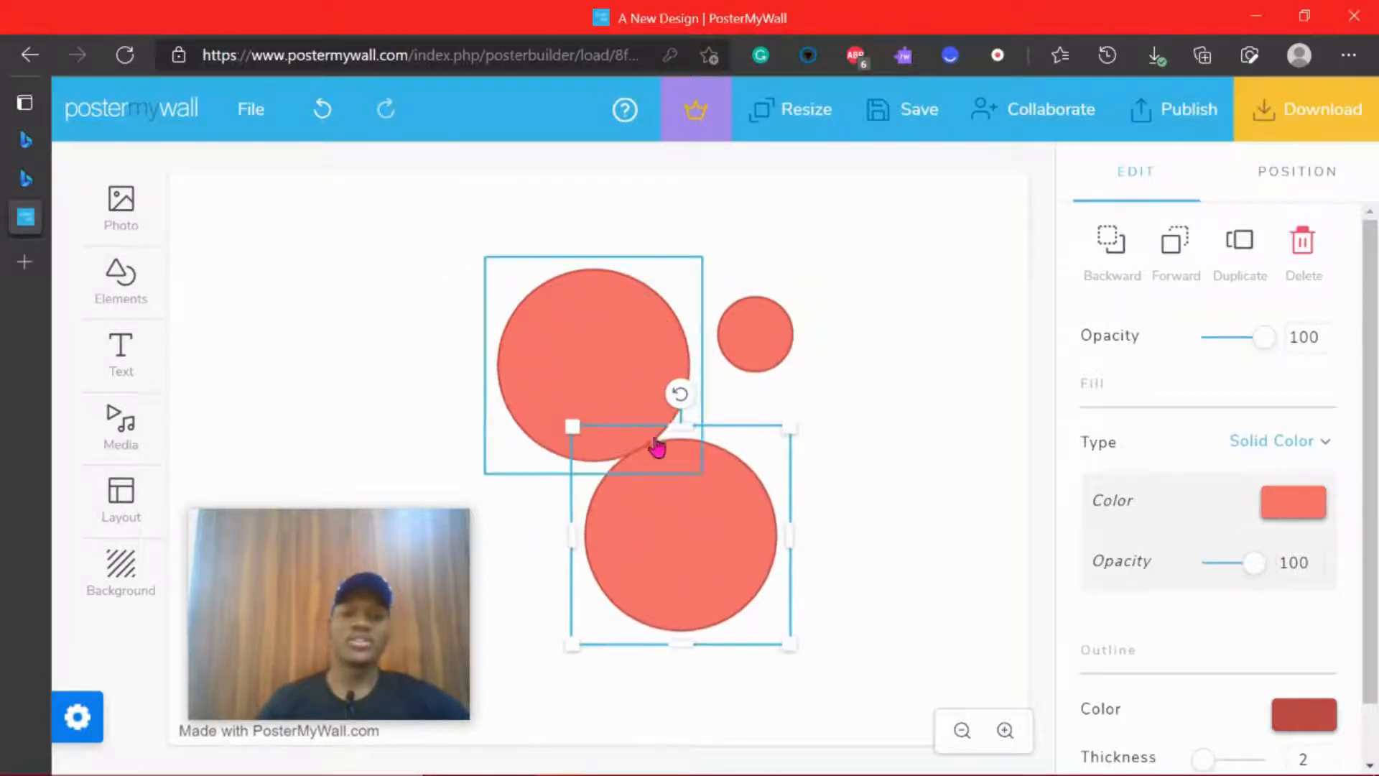
drag(653, 511, 787, 511)
drag(618, 410, 671, 512)
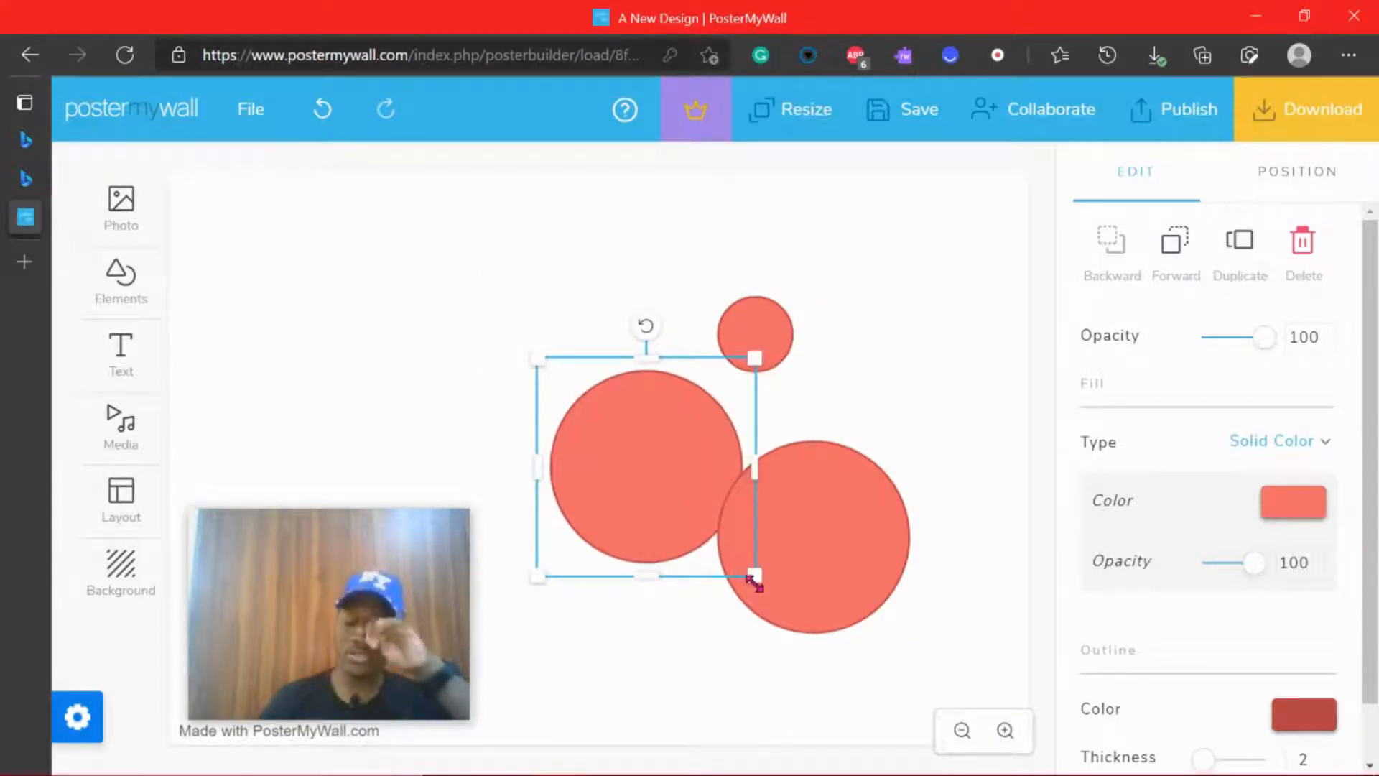
drag(754, 578, 877, 699)
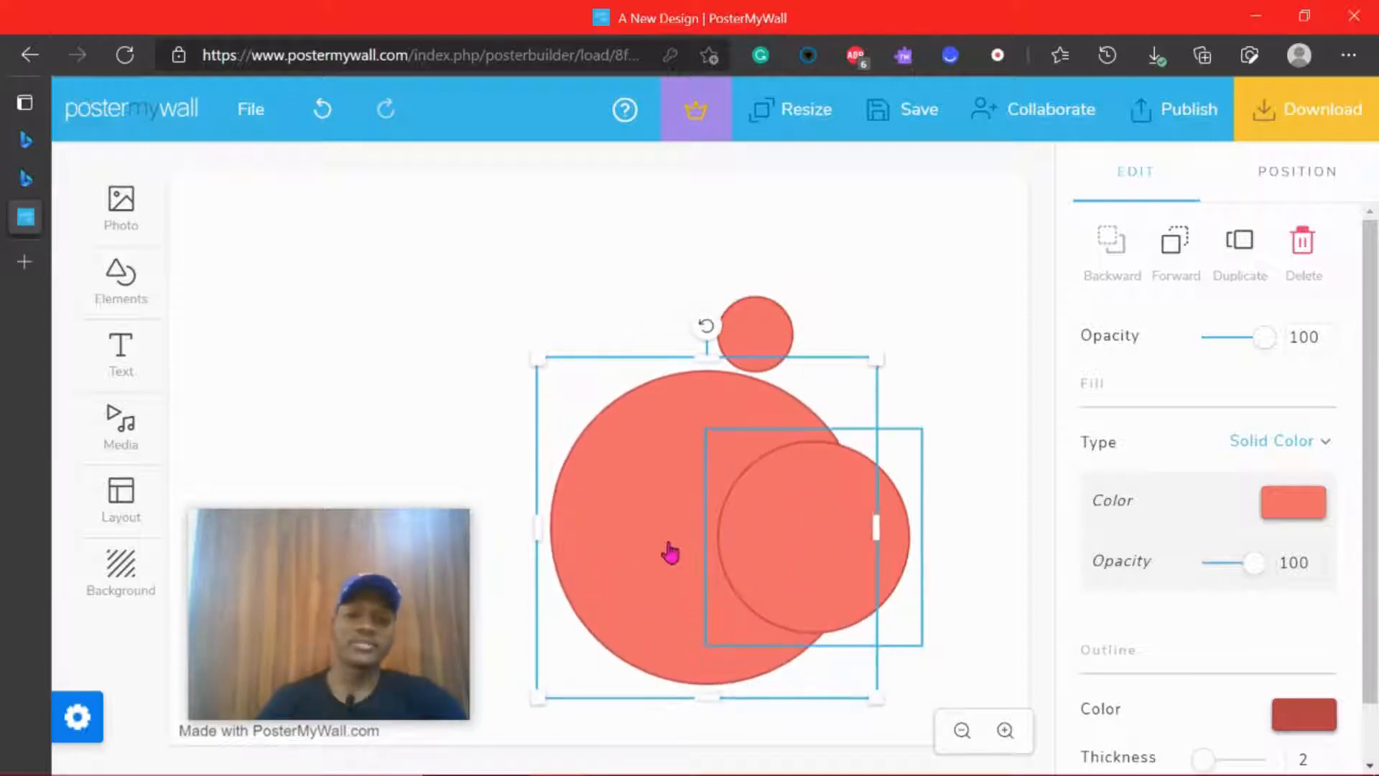
drag(671, 553, 591, 428)
Place the medium circle inside the outer disc and enlarge it to about 289 x 283
drag(758, 525, 618, 421)
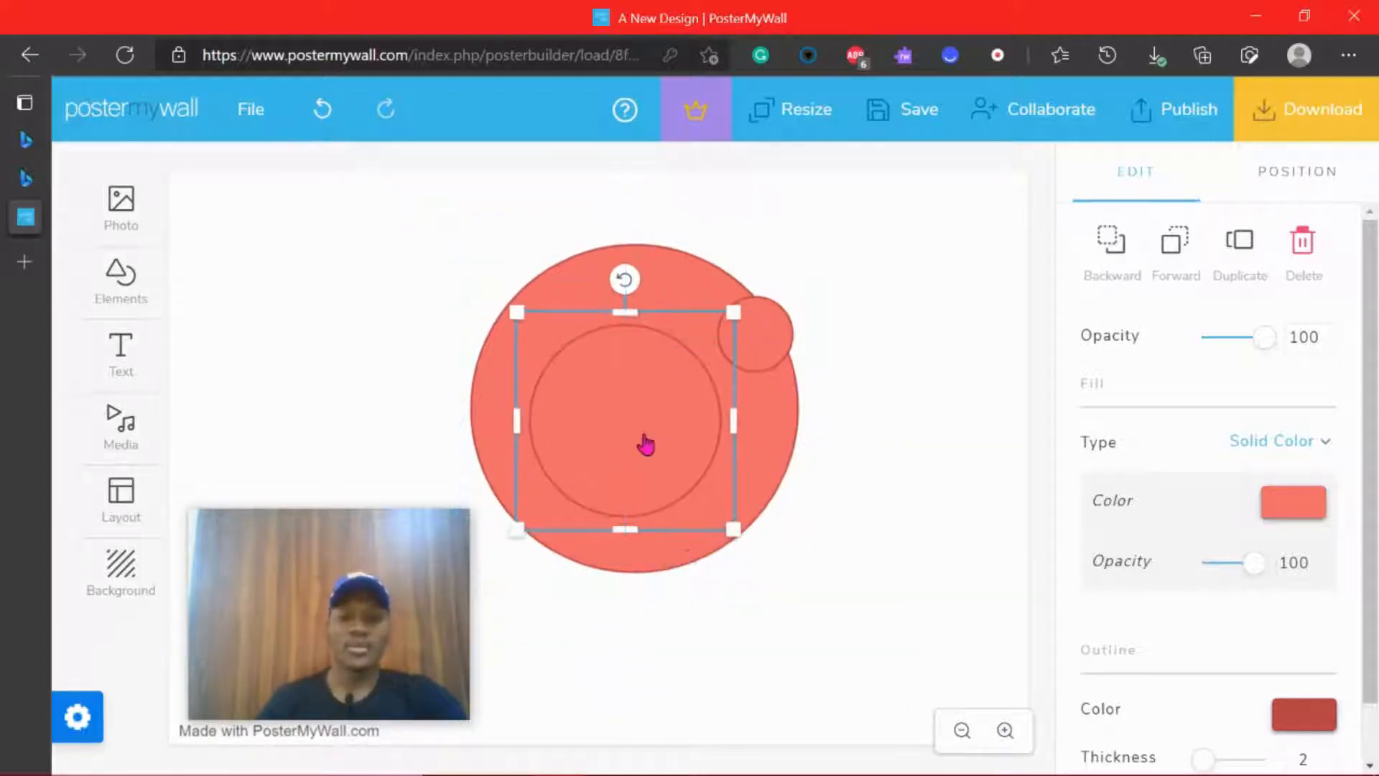
drag(735, 514, 776, 571)
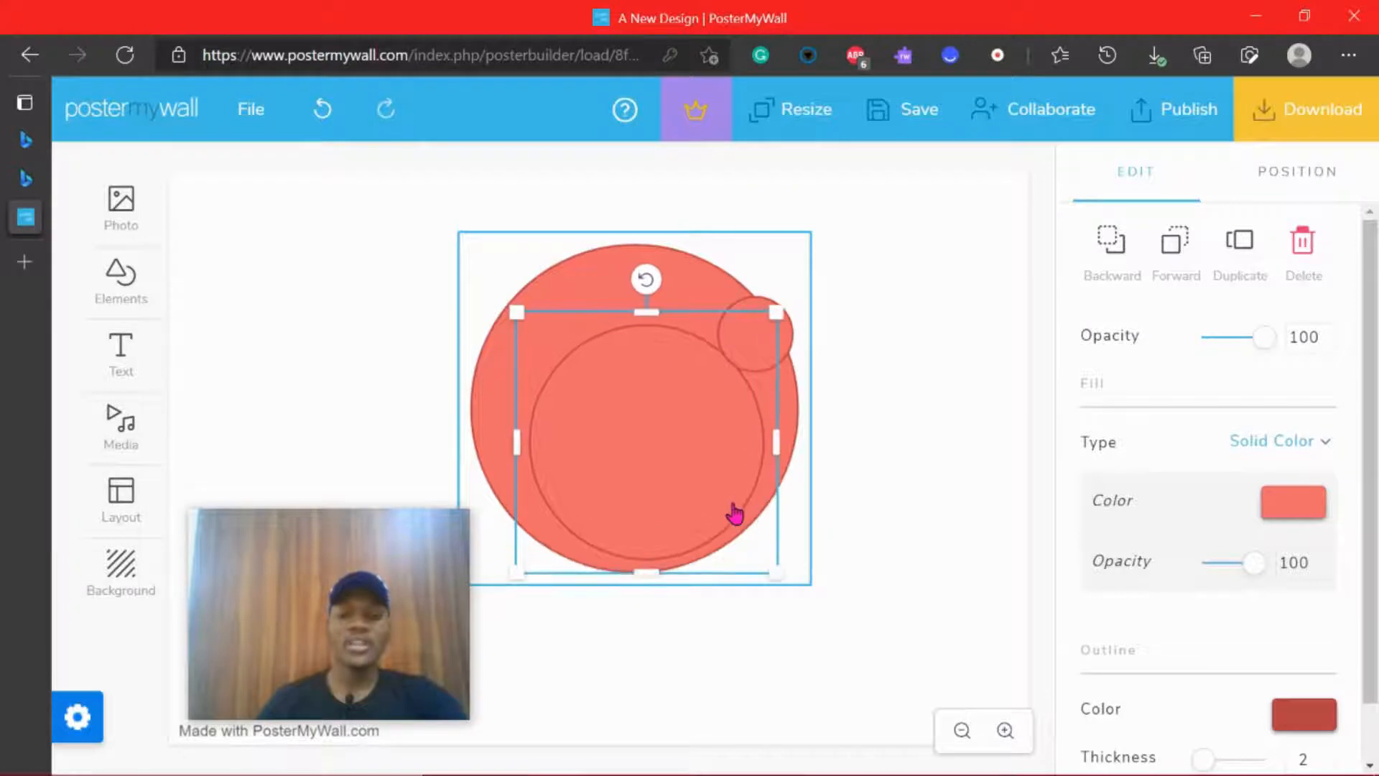
drag(646, 312, 646, 283)
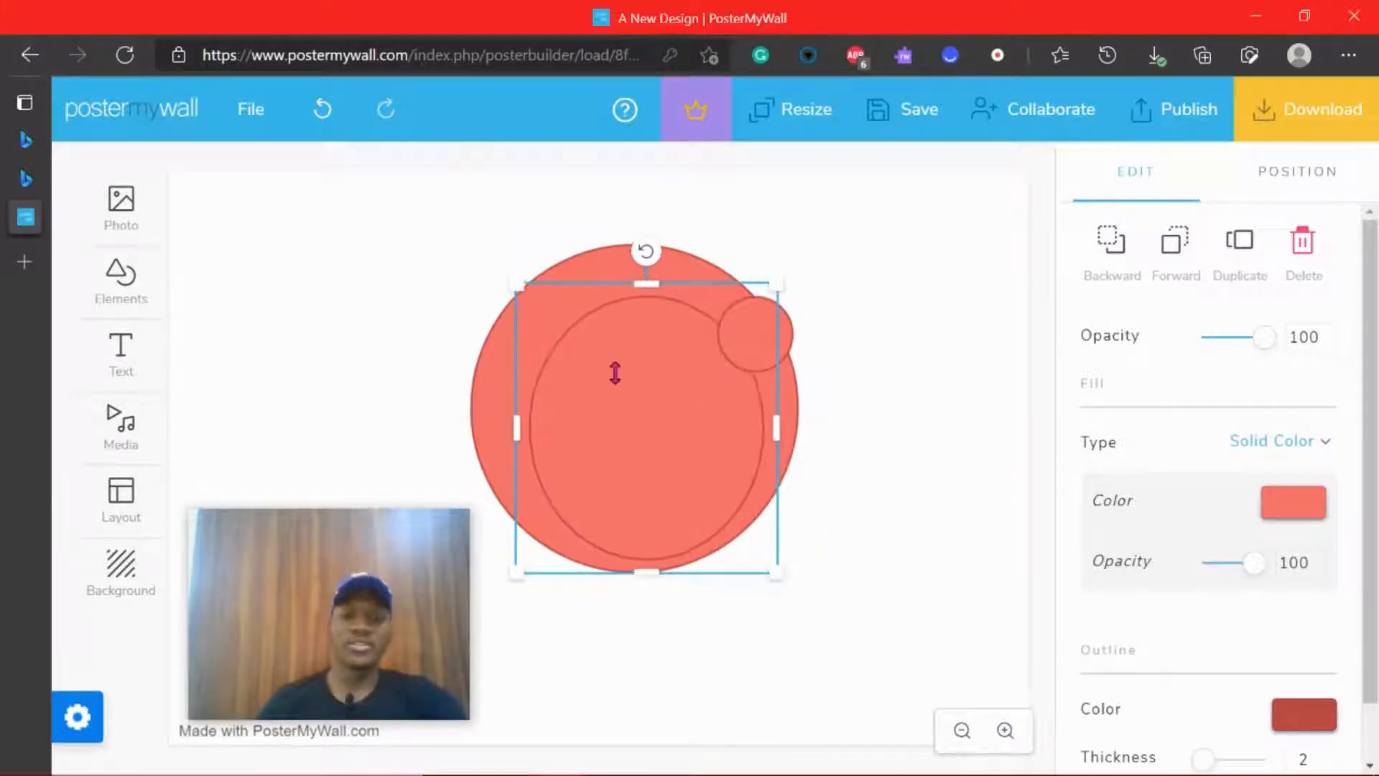
drag(518, 428, 490, 428)
drag(655, 438, 658, 412)
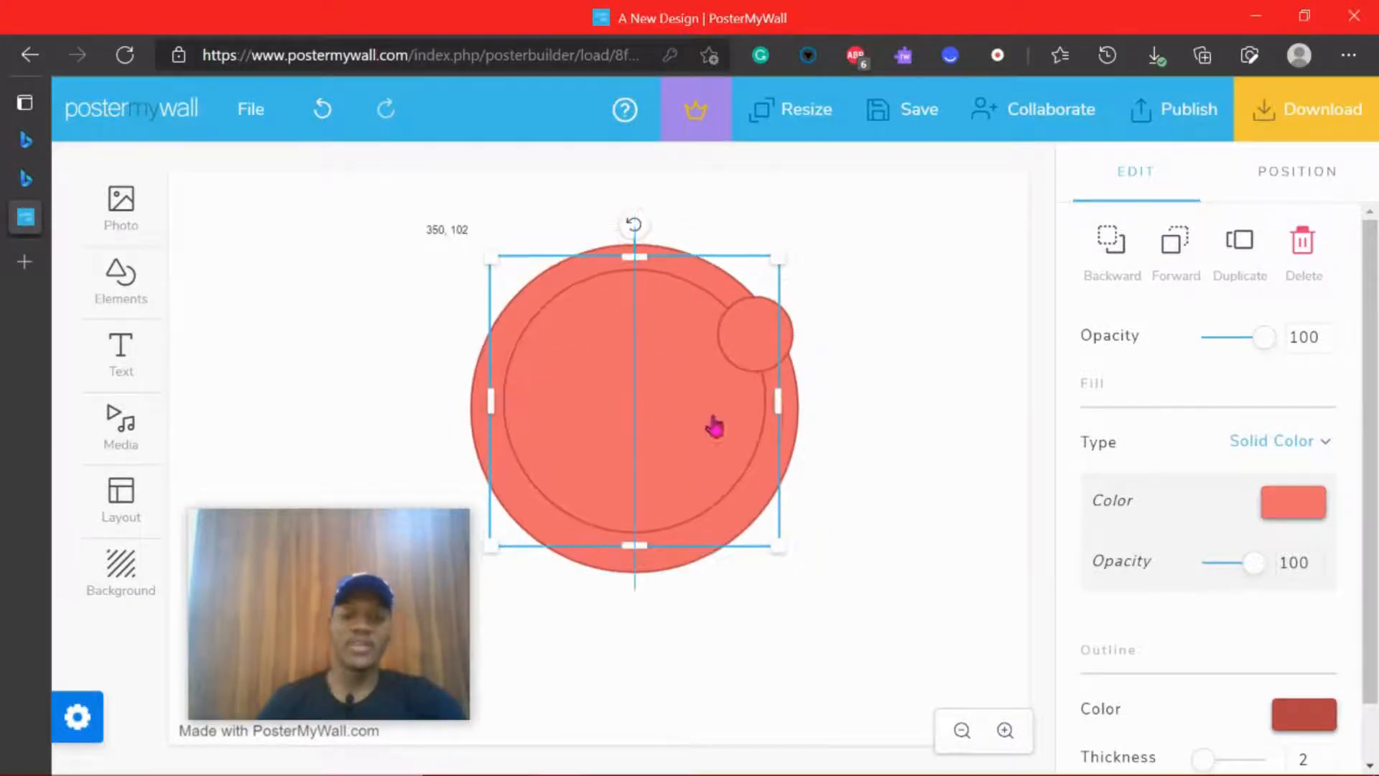
drag(778, 400, 795, 401)
drag(640, 546, 640, 554)
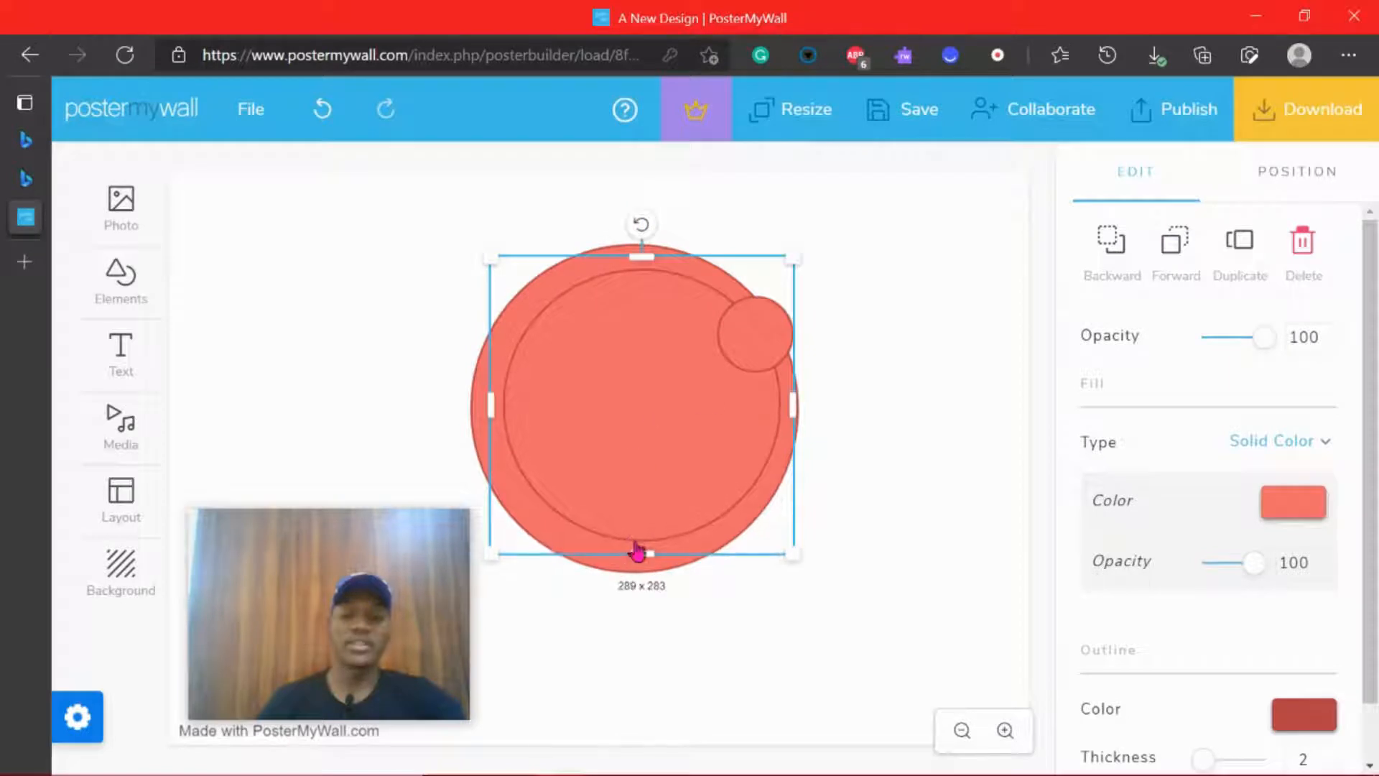
Reduce the inner circle slightly in width and height, and centre it in the outer disc at about 359, 113
drag(650, 492, 644, 493)
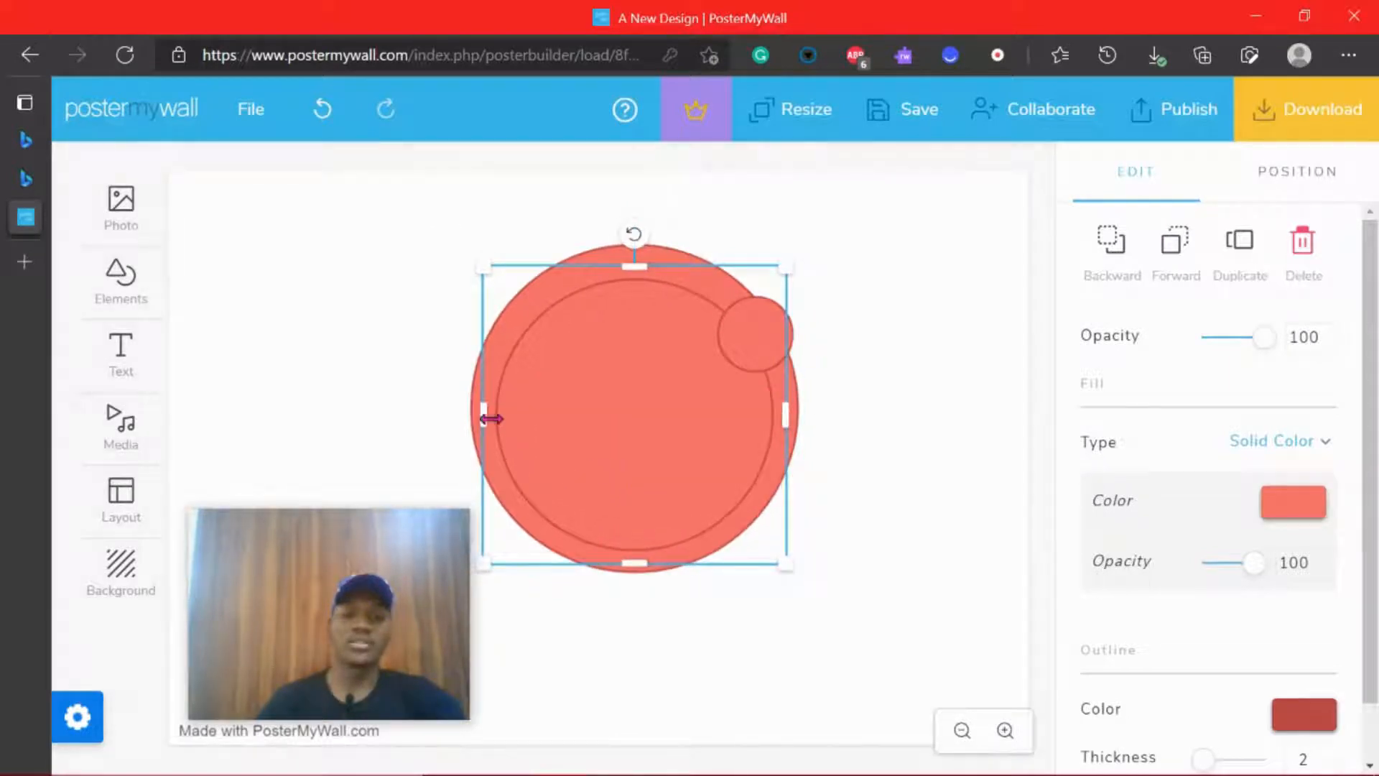
drag(485, 415, 501, 415)
drag(786, 416, 757, 416)
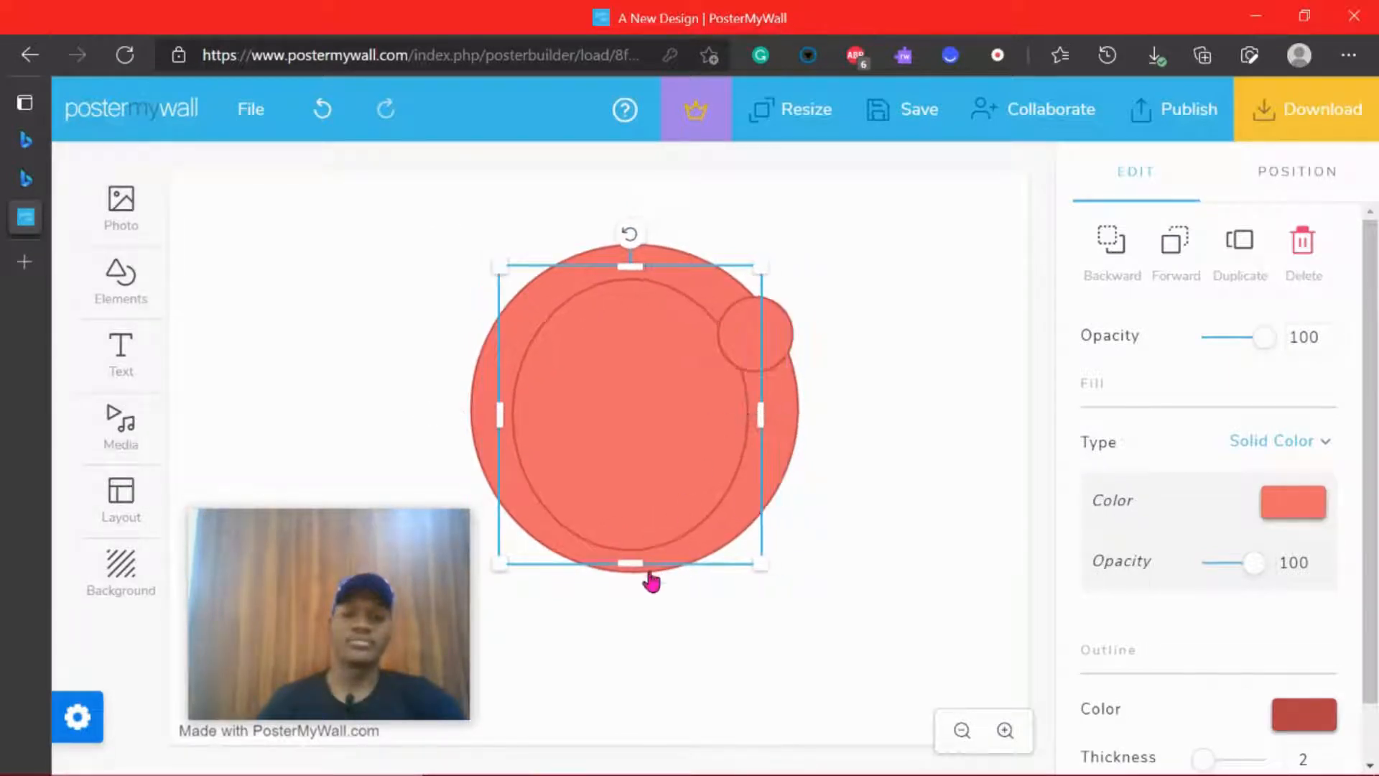
mouse_move(635, 564)
mouse_down()
mouse_move(644, 505)
mouse_move(638, 554)
mouse_up()
drag(507, 424, 493, 418)
drag(614, 459, 618, 441)
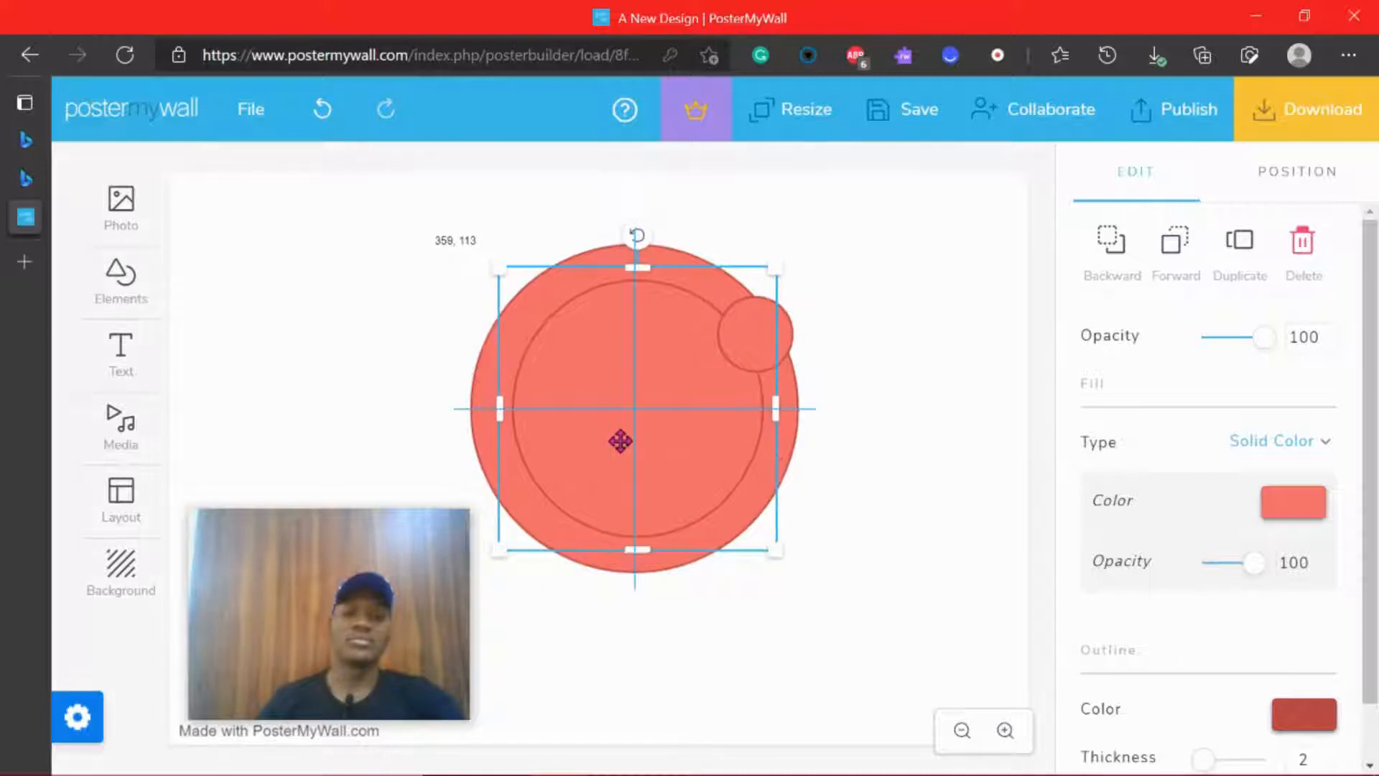
Widen the outer disc to about 356 x 342
click(841, 472)
click(783, 428)
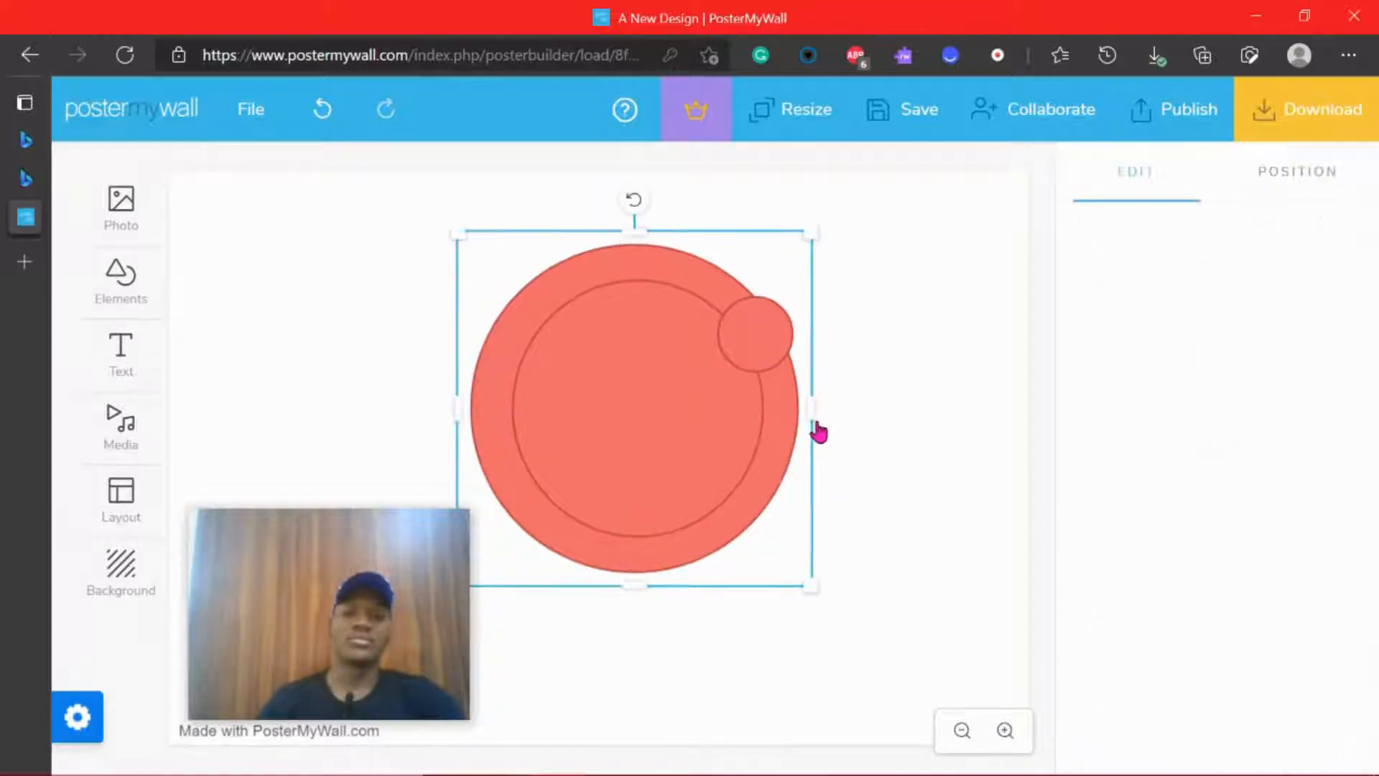
drag(813, 415, 828, 414)
drag(476, 414, 459, 400)
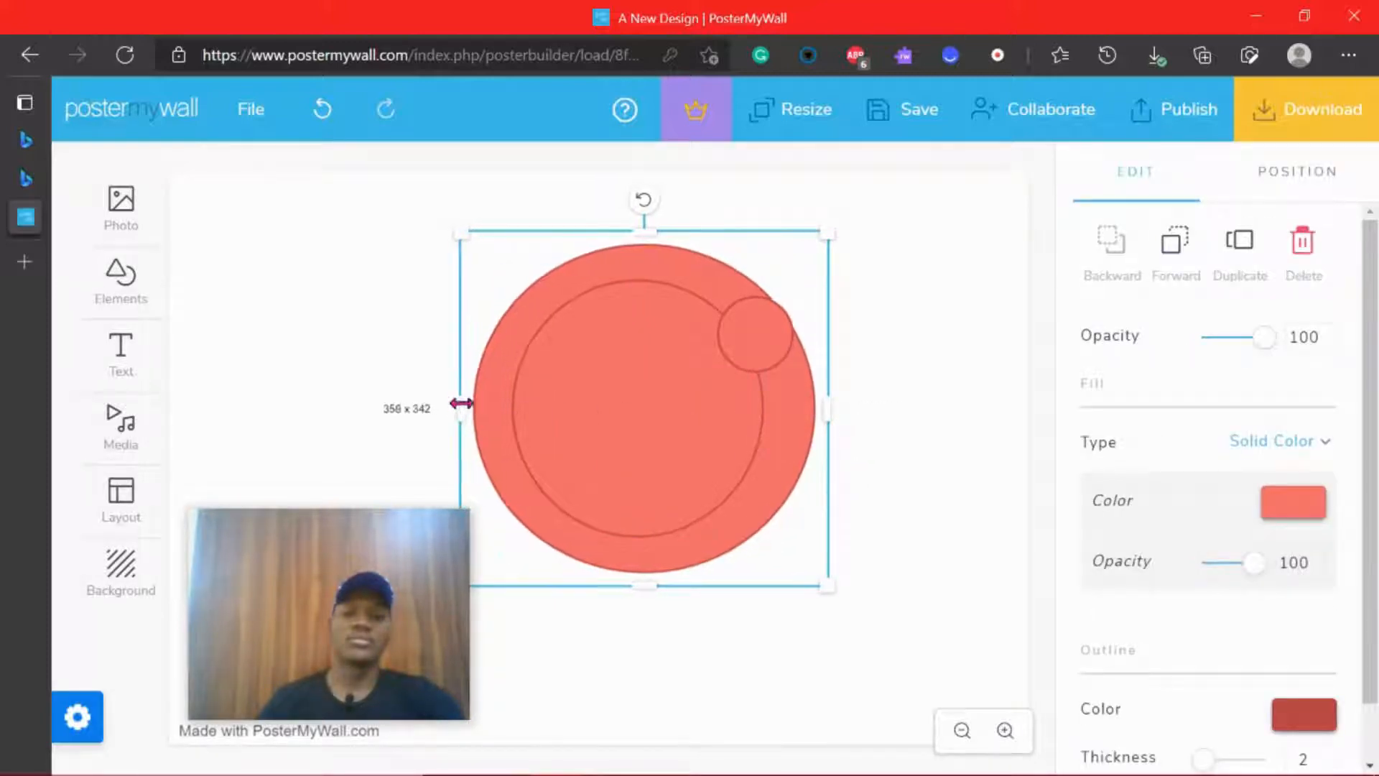
Duplicate the small circle, shrink the copy, and place it on the ring left of the inner circle
click(733, 353)
key(ctrl+c)
key(ctrl+v)
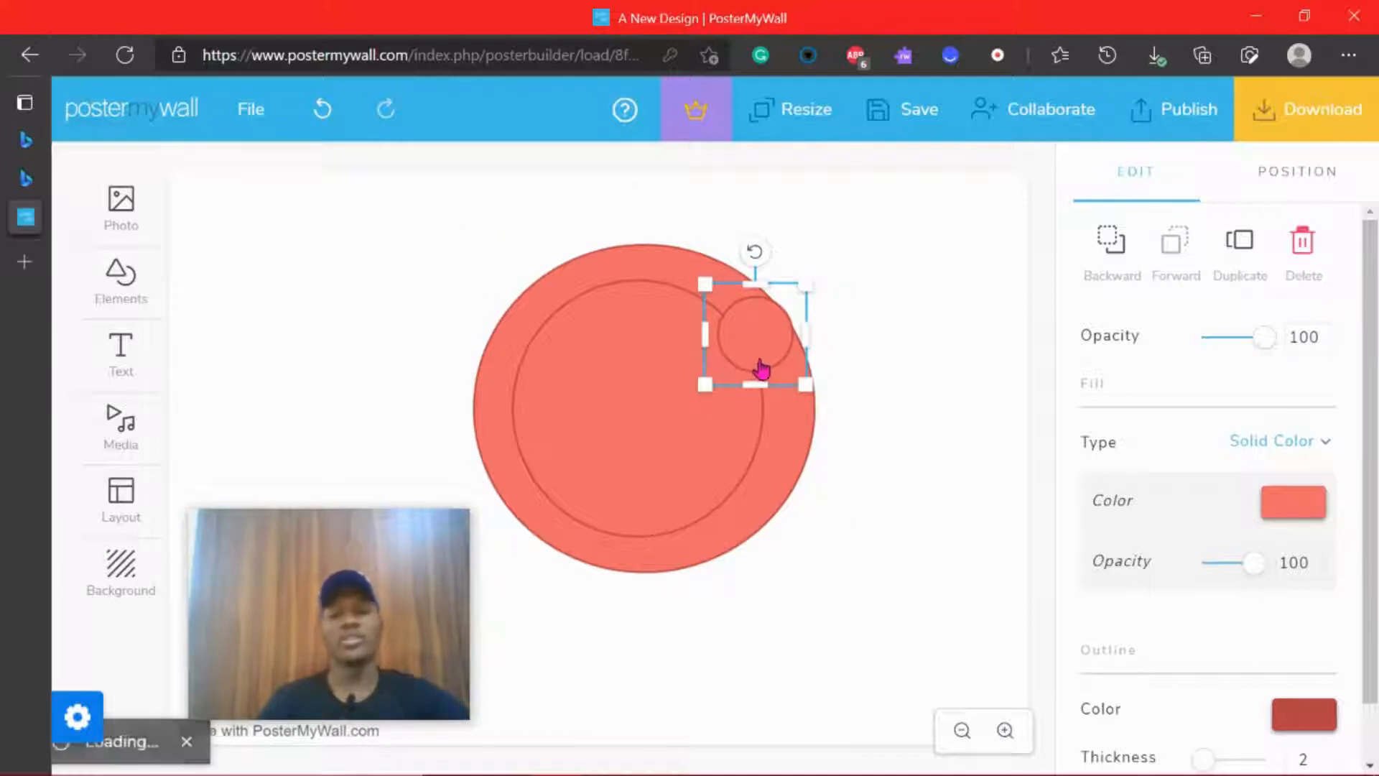
drag(743, 380, 509, 419)
drag(577, 459, 503, 404)
Recentre the inner circle within the widened outer disc at about 363, 113
click(634, 443)
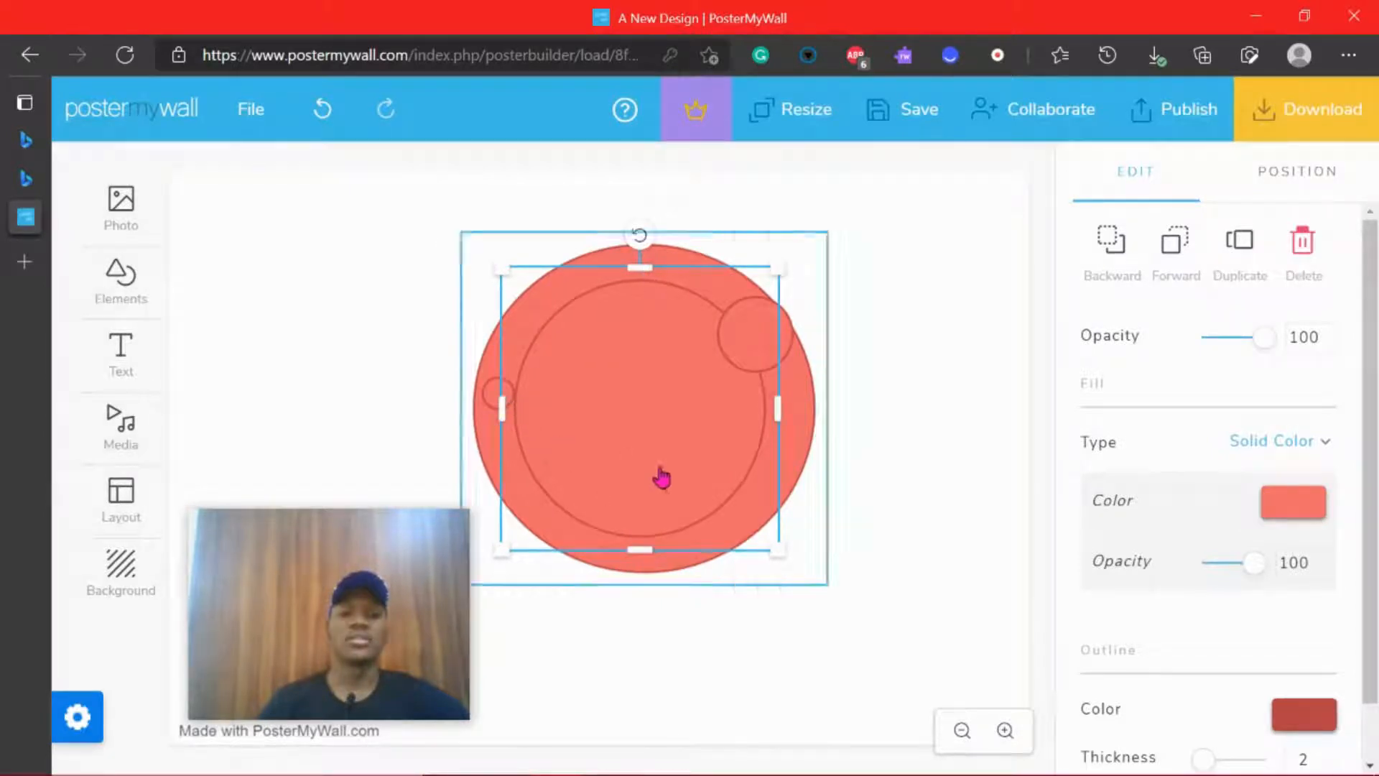
click(695, 479)
click(589, 425)
drag(589, 428, 592, 417)
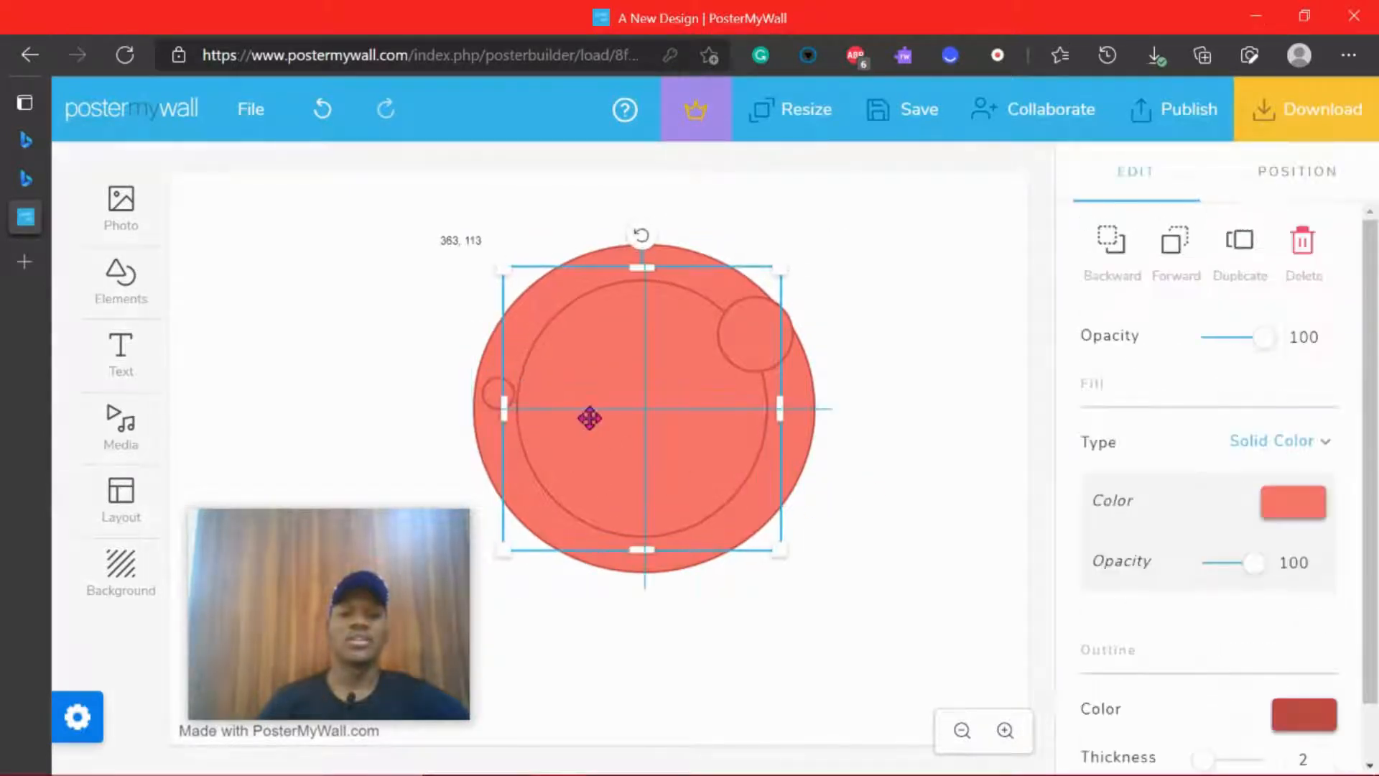
Shrink the original small circle and place it on the right side of the ring, level with the left one
click(493, 395)
click(769, 359)
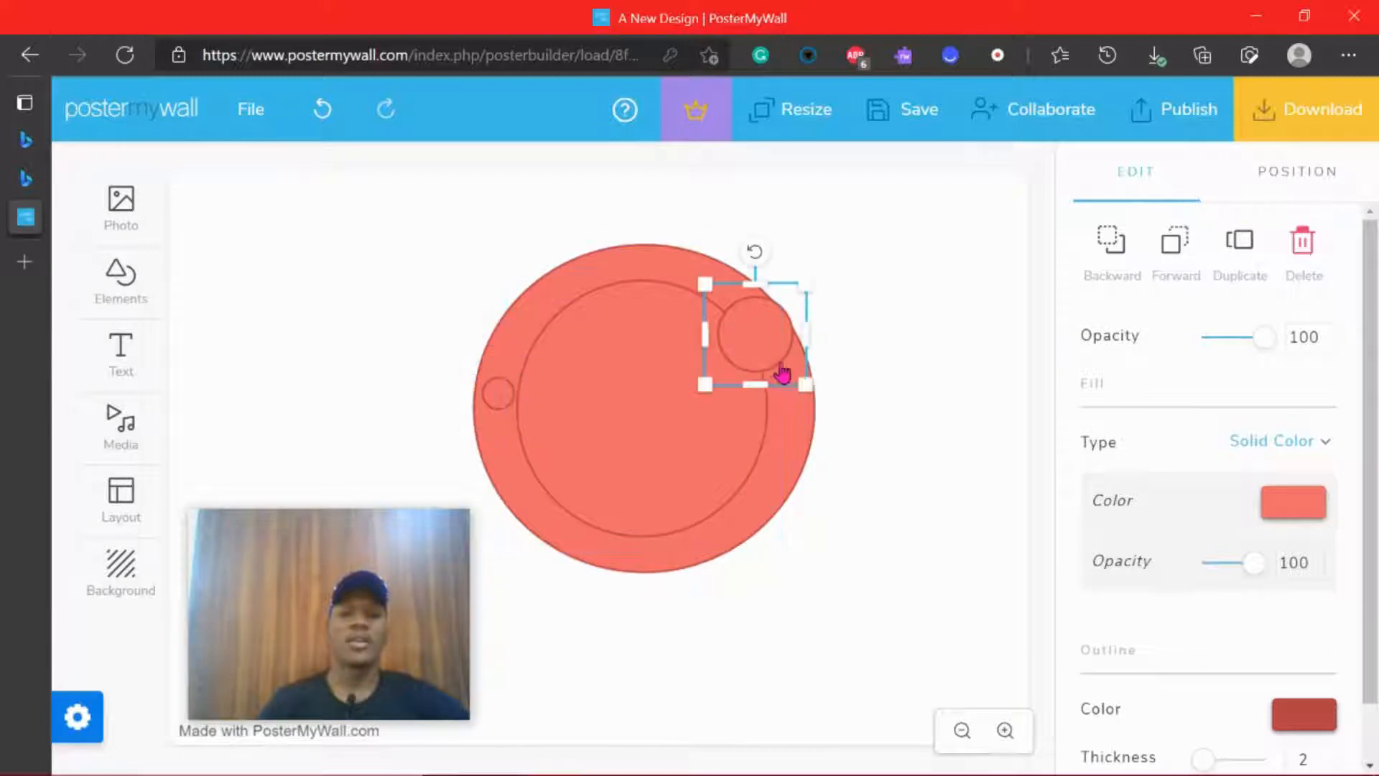
mouse_move(788, 372)
mouse_down()
mouse_move(747, 332)
mouse_move(788, 369)
mouse_move(790, 398)
mouse_up()
click(681, 450)
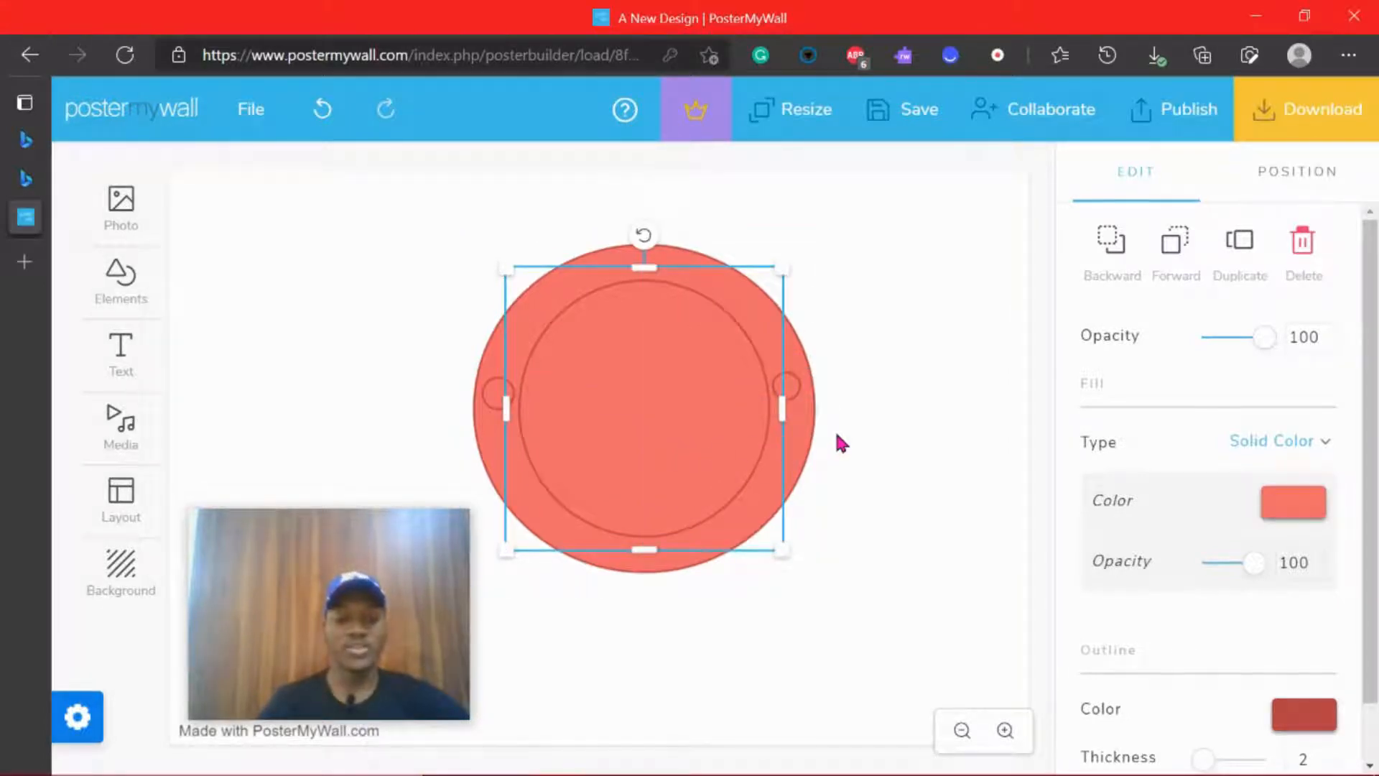
click(852, 392)
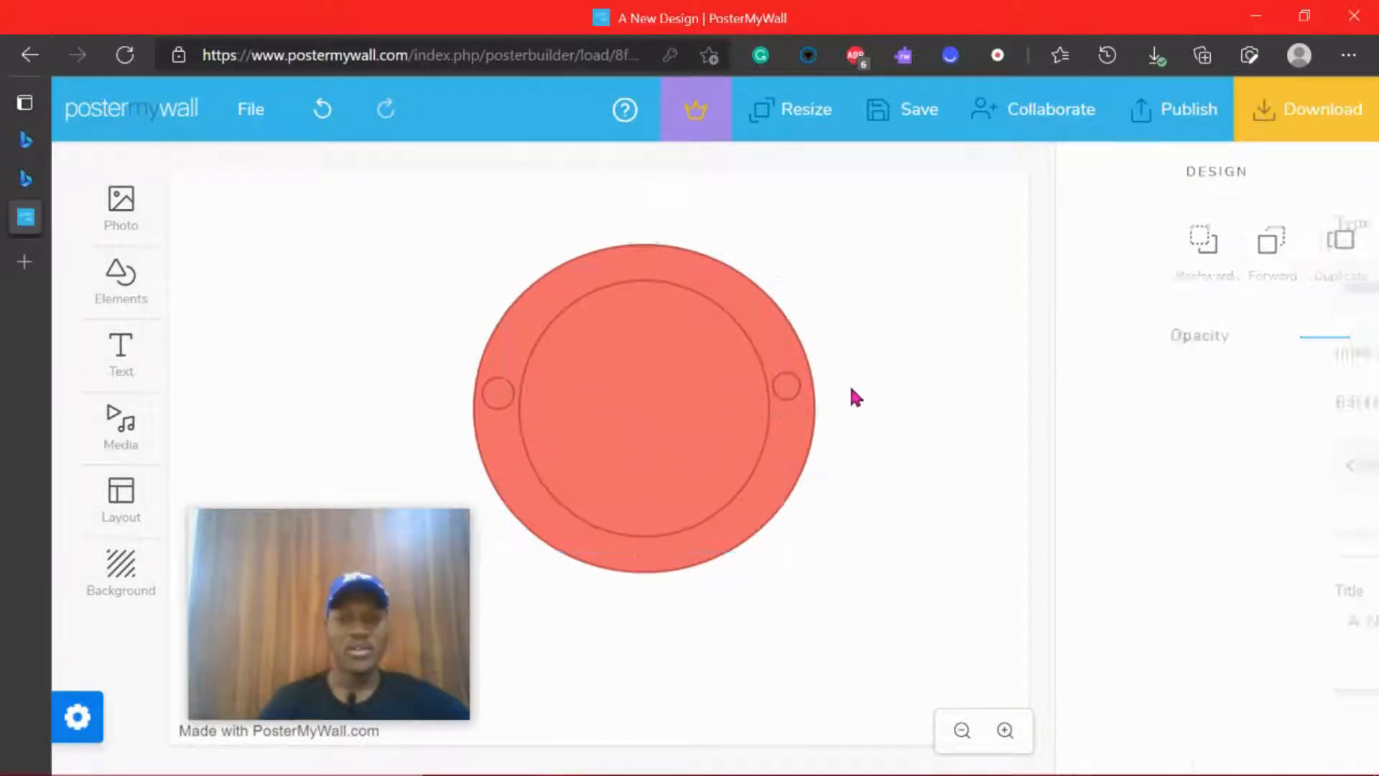
drag(796, 395, 795, 397)
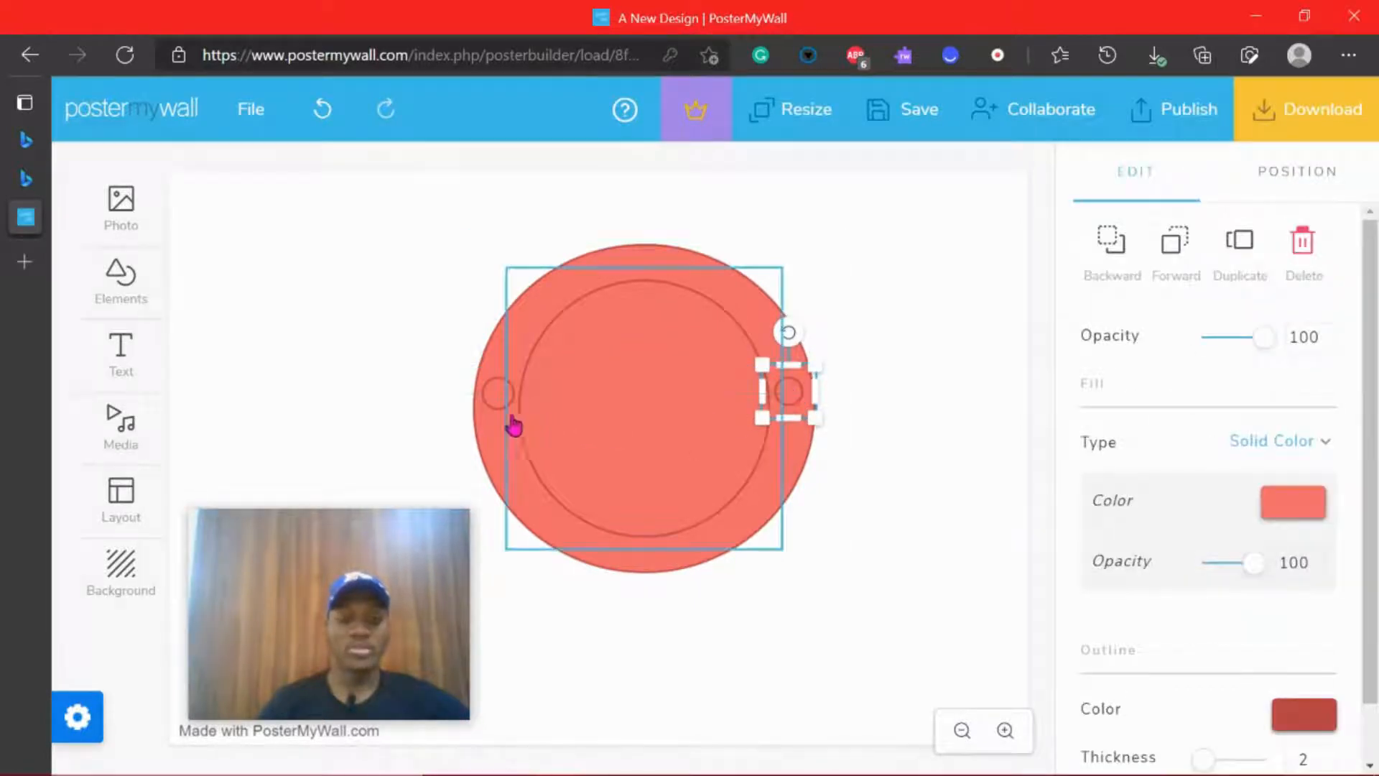
click(499, 413)
click(825, 454)
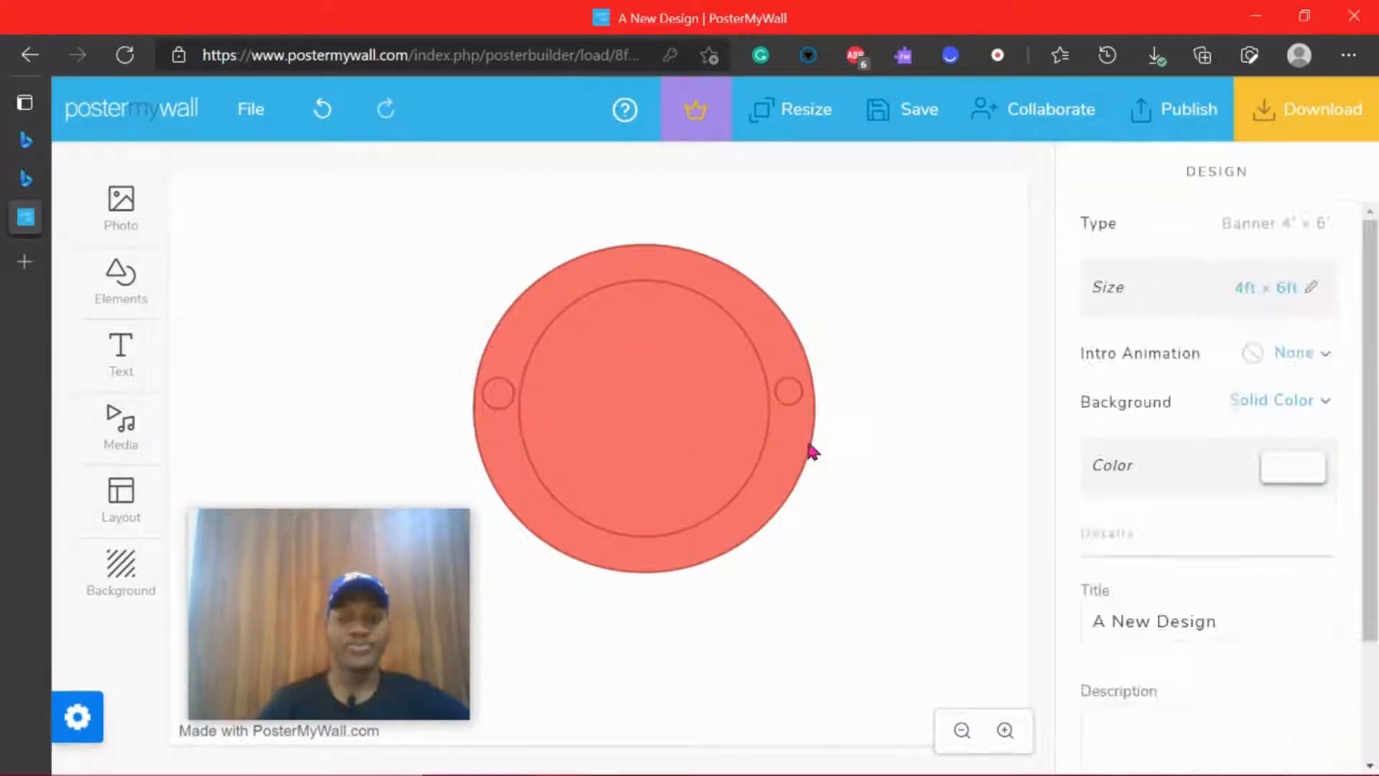
click(739, 444)
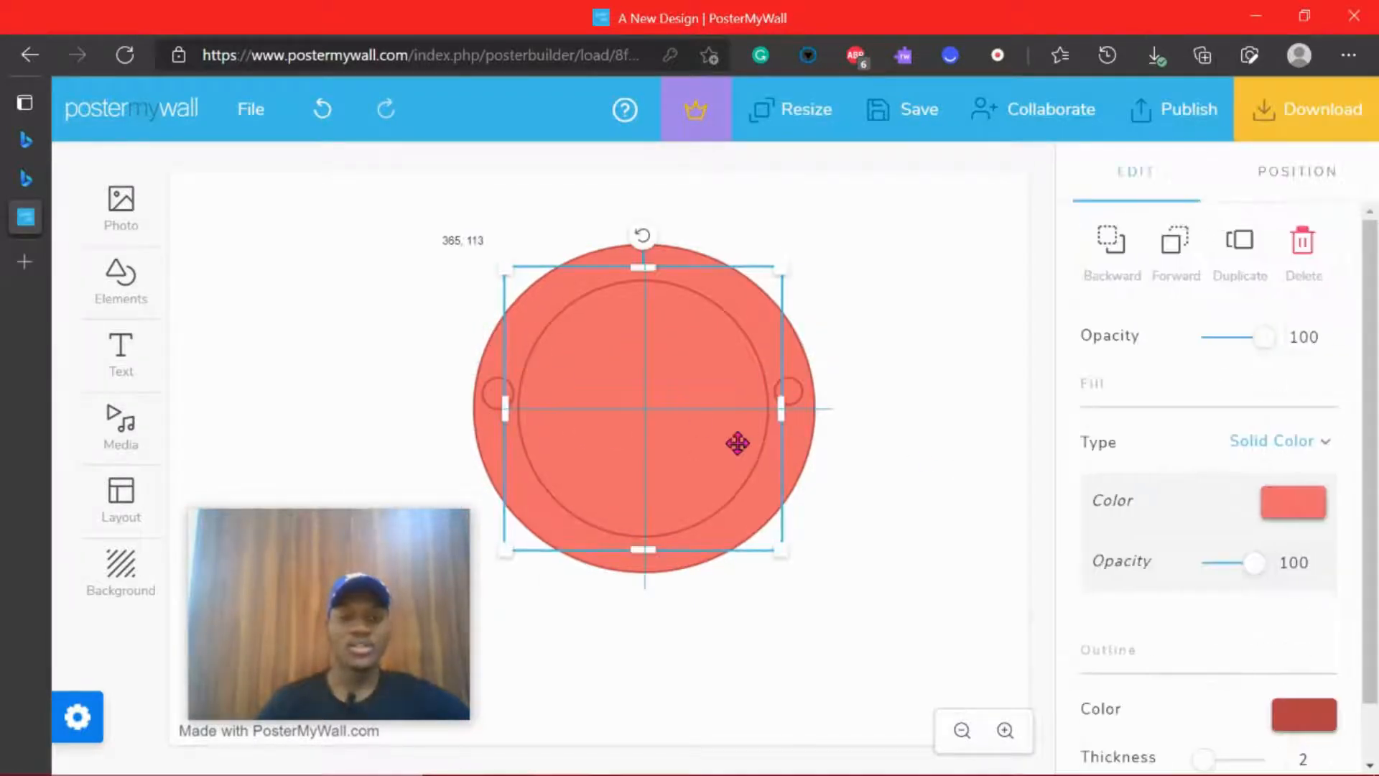
click(786, 399)
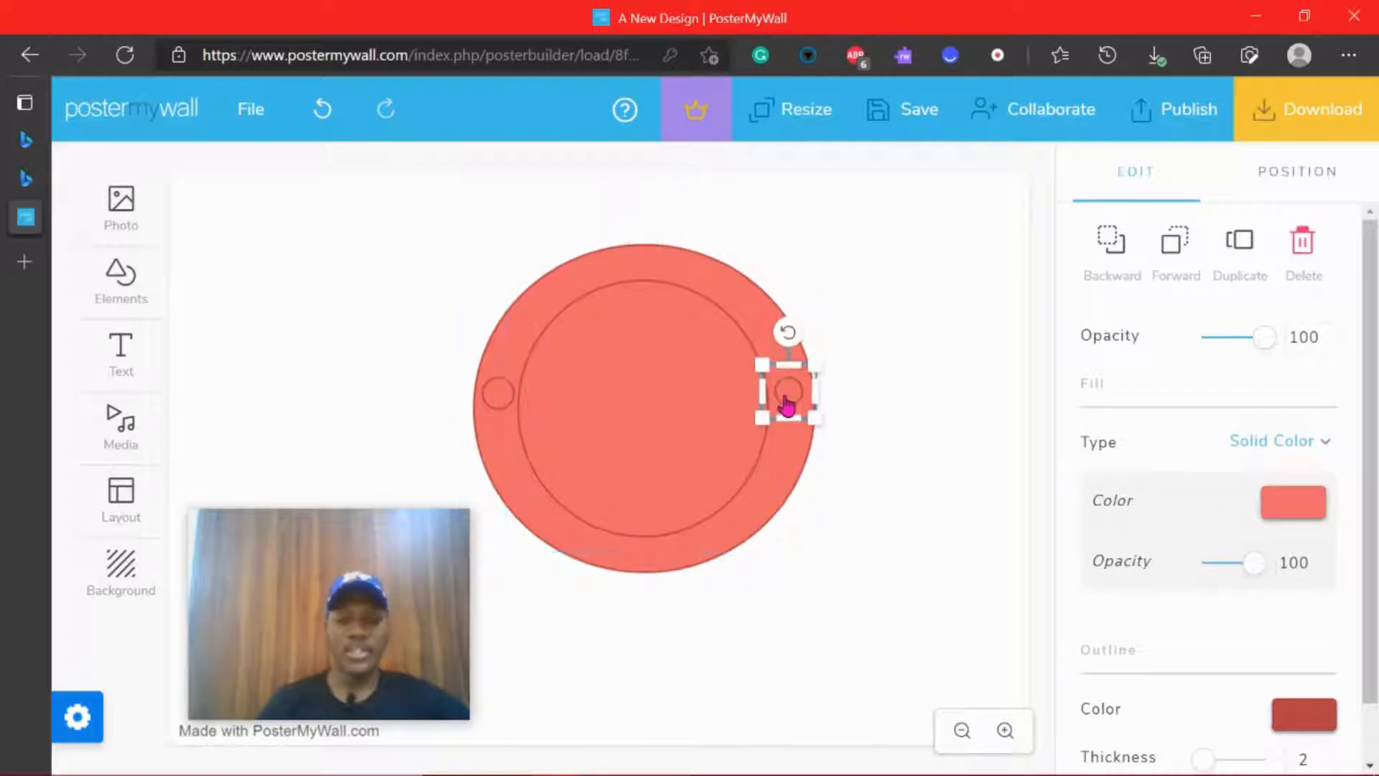
click(727, 308)
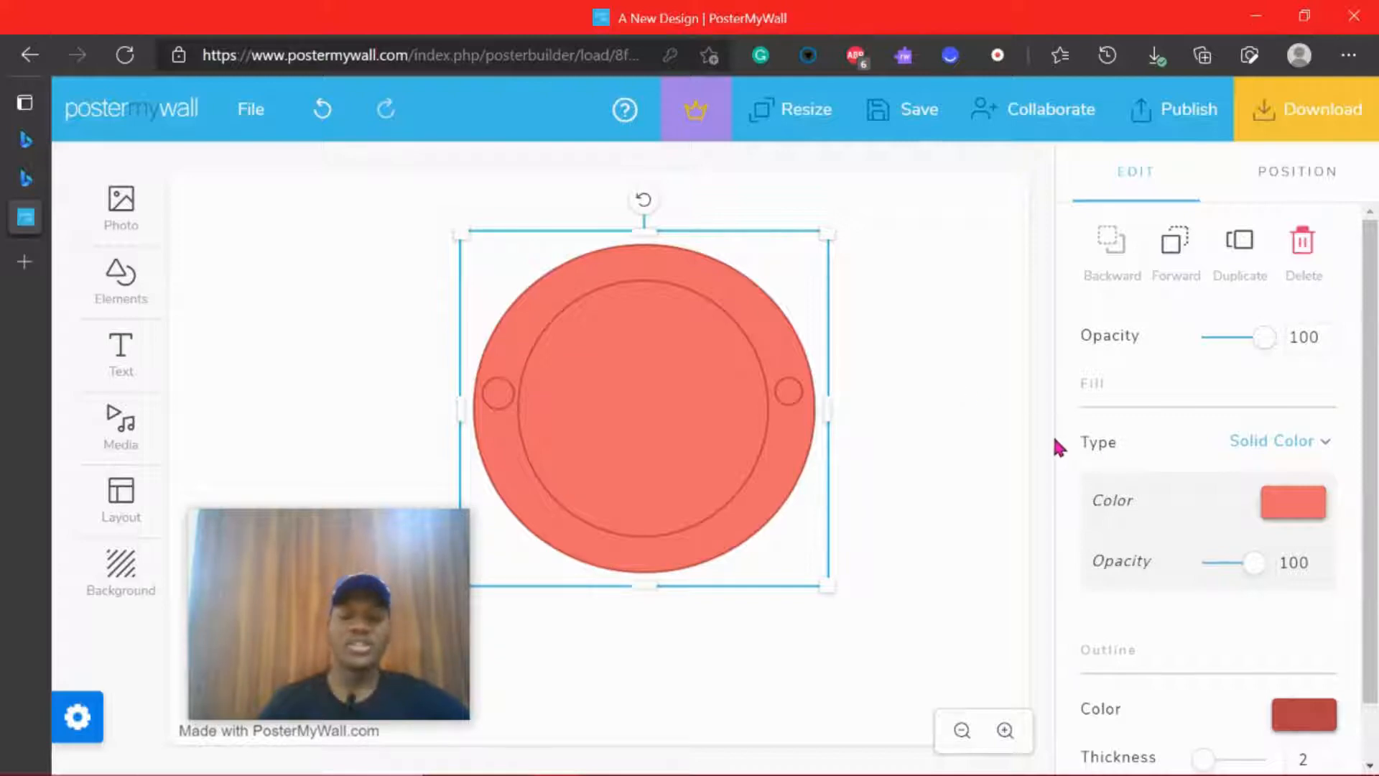
click(791, 397)
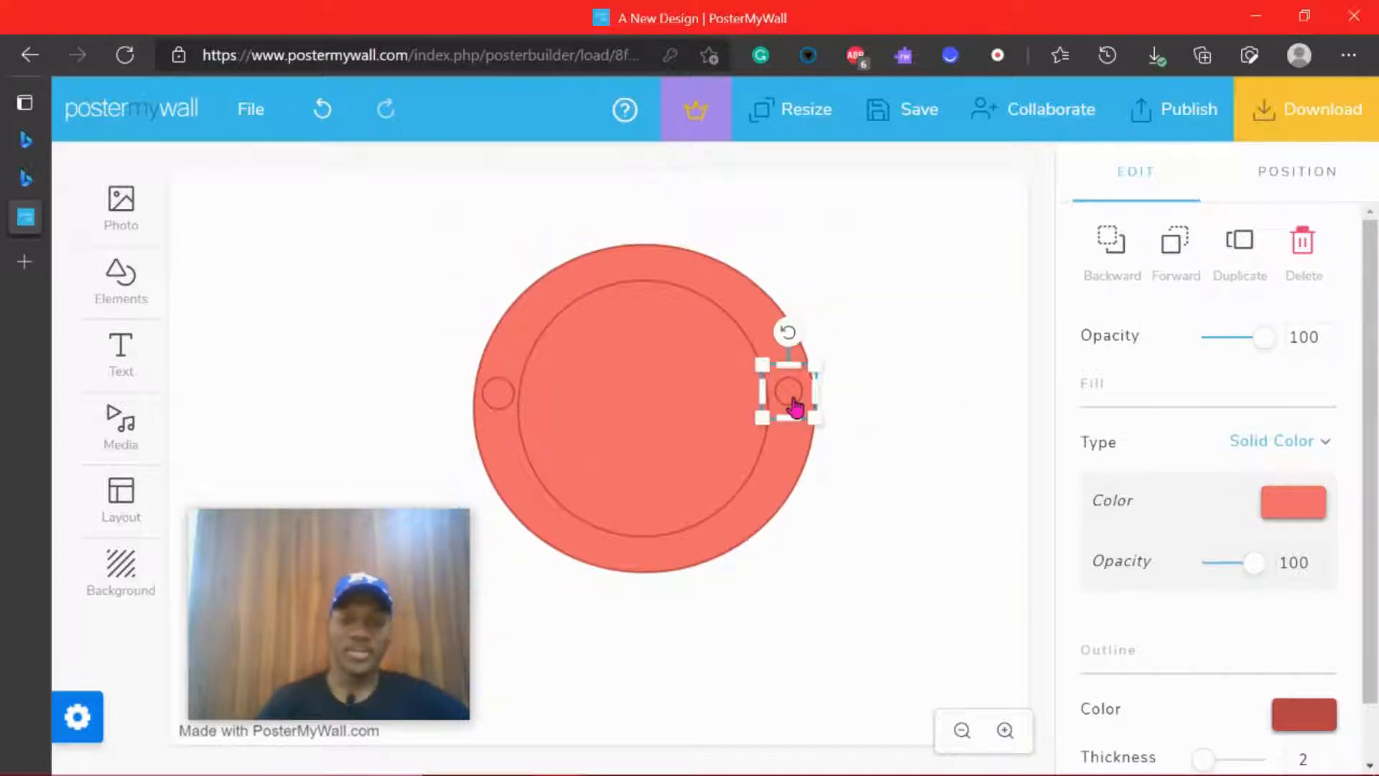
click(739, 418)
Fill both small circles on the ring with solid white (ffffff)
click(788, 400)
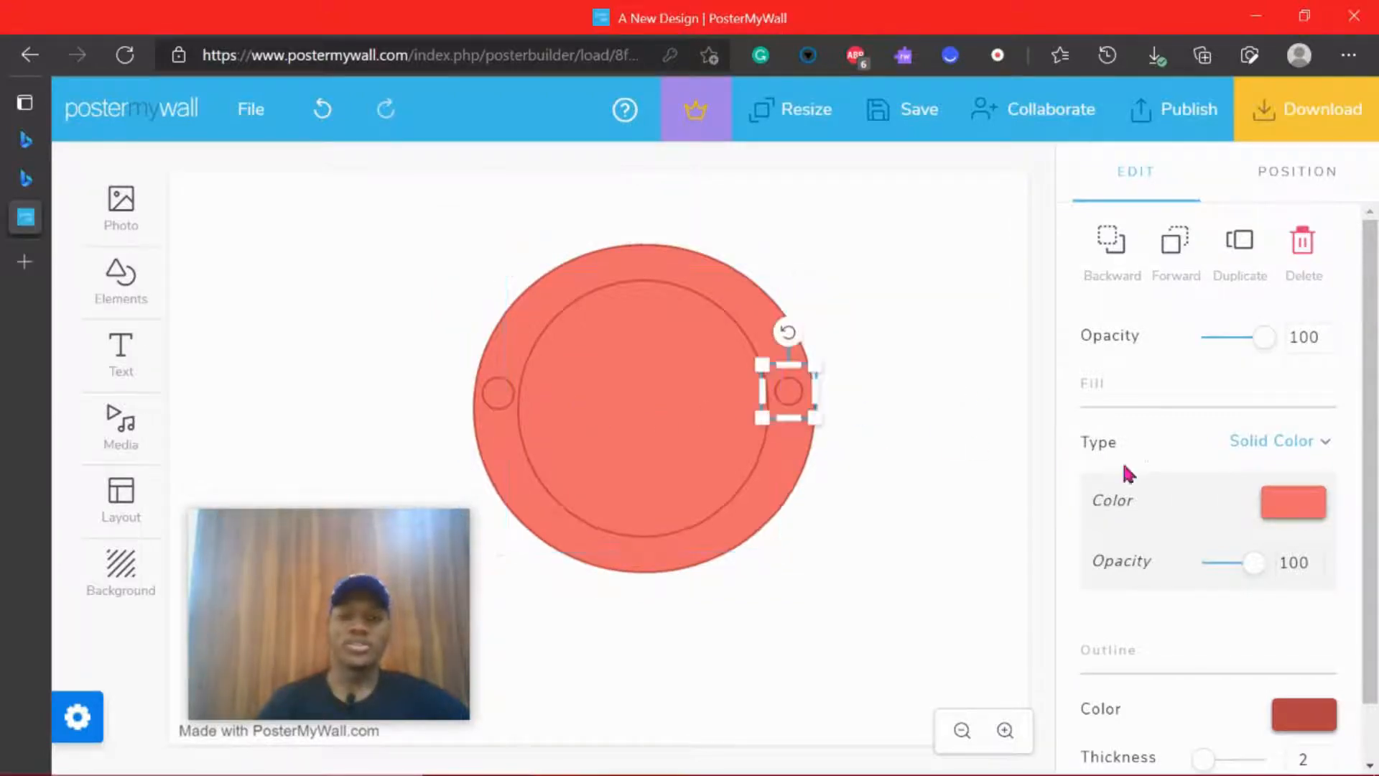
click(1293, 502)
click(1145, 408)
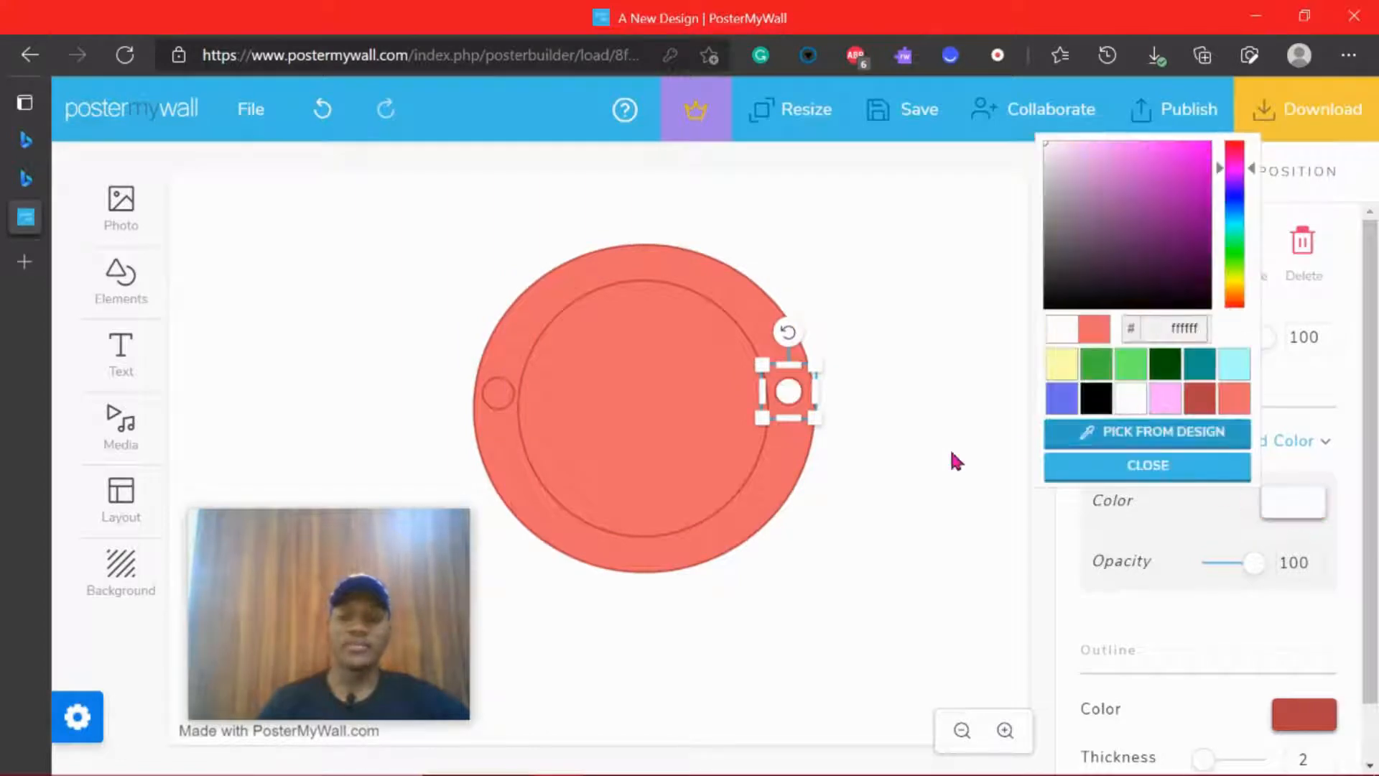
click(503, 397)
click(1286, 502)
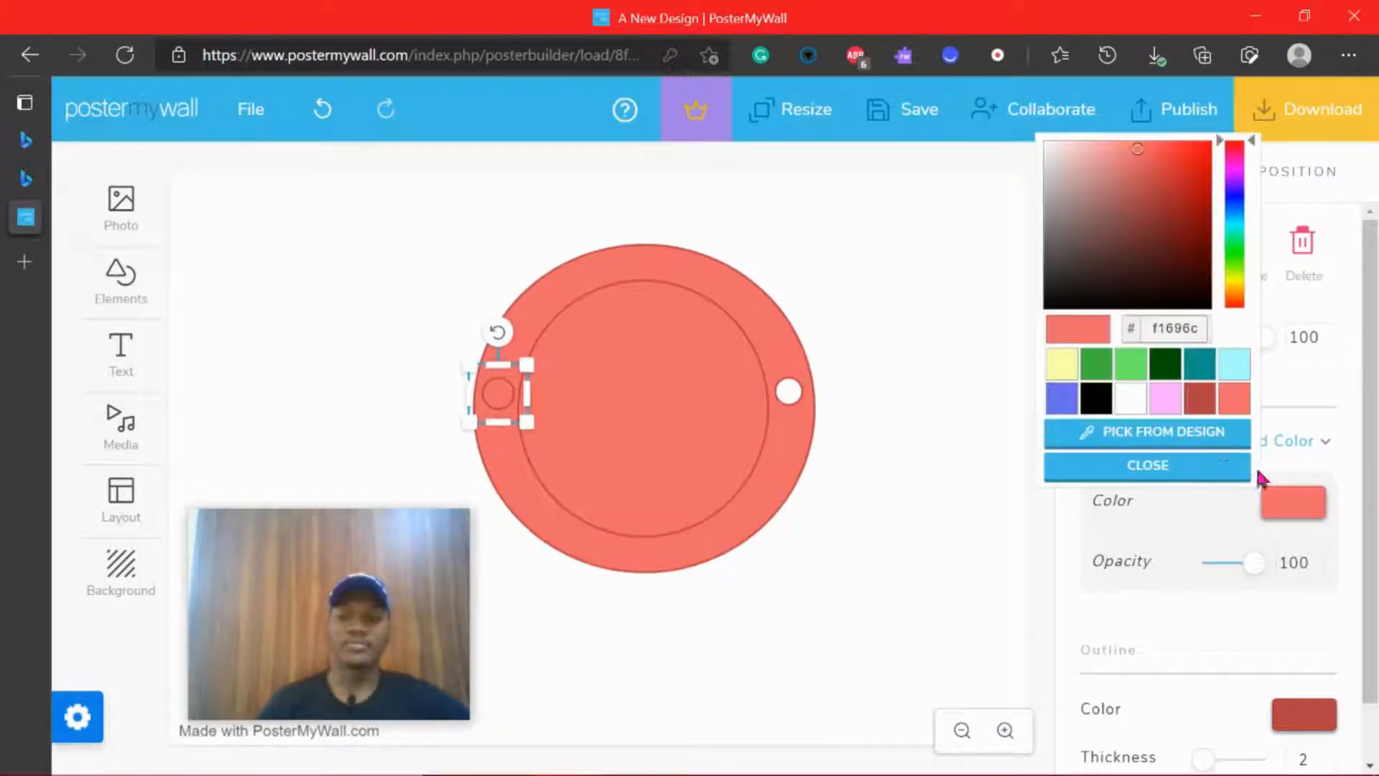
click(1133, 402)
Change the outlines of both small circles on the ring to white (ffffff)
click(788, 392)
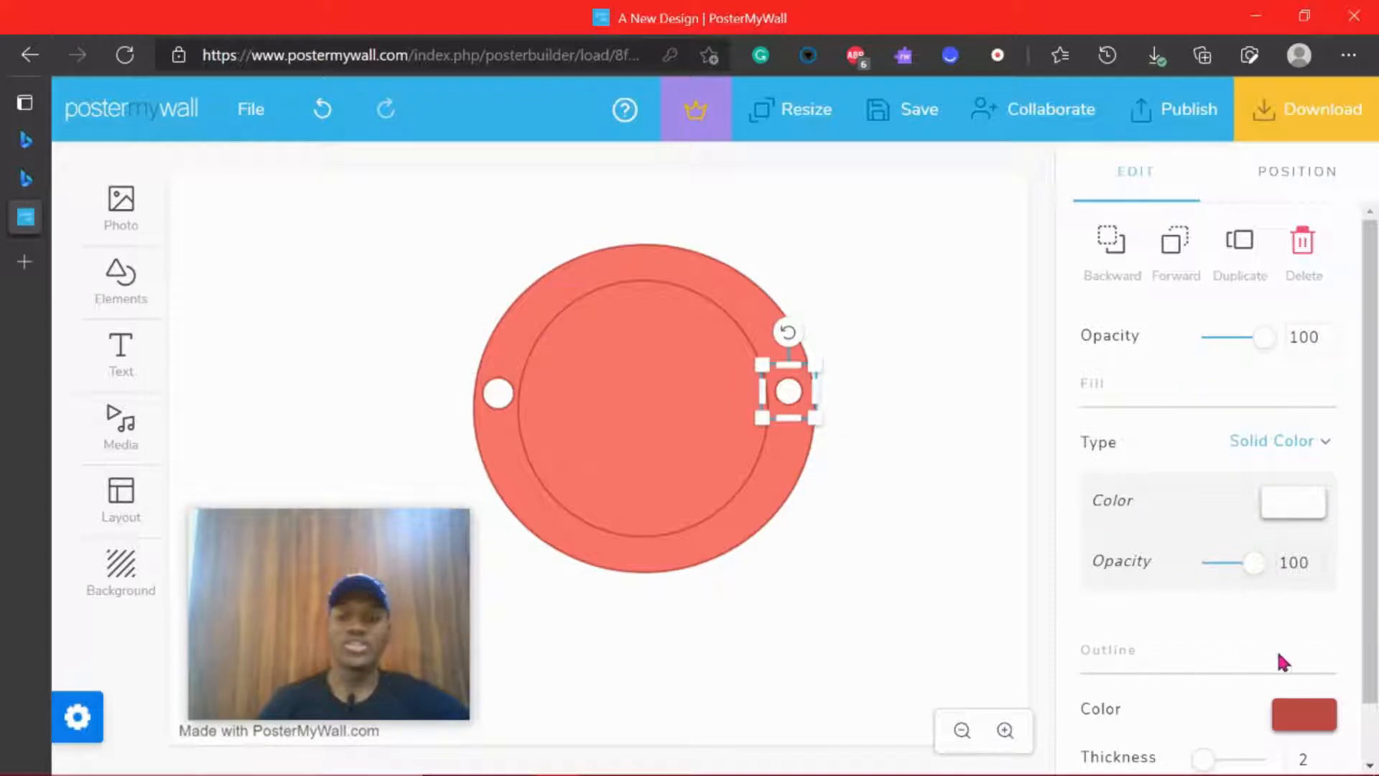
click(1304, 715)
click(1141, 611)
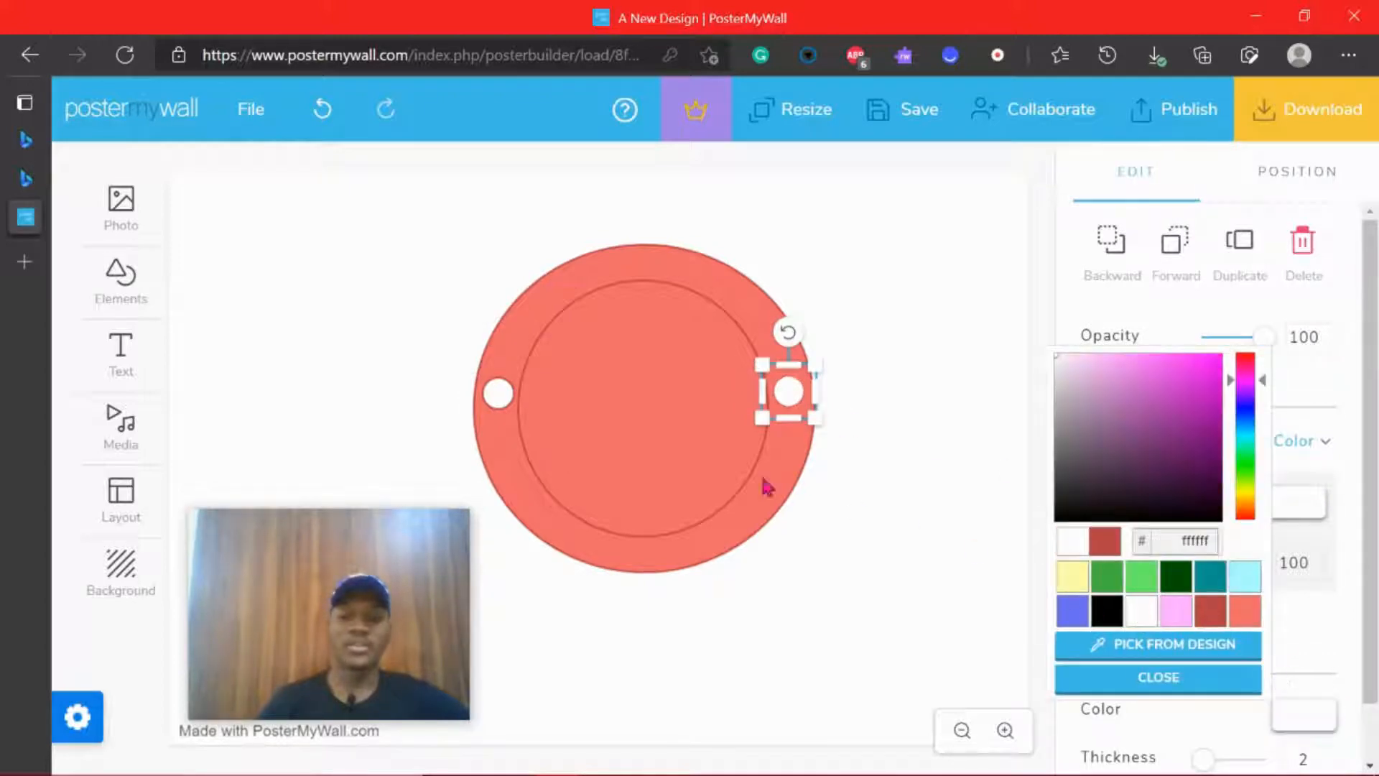
click(498, 394)
click(1303, 718)
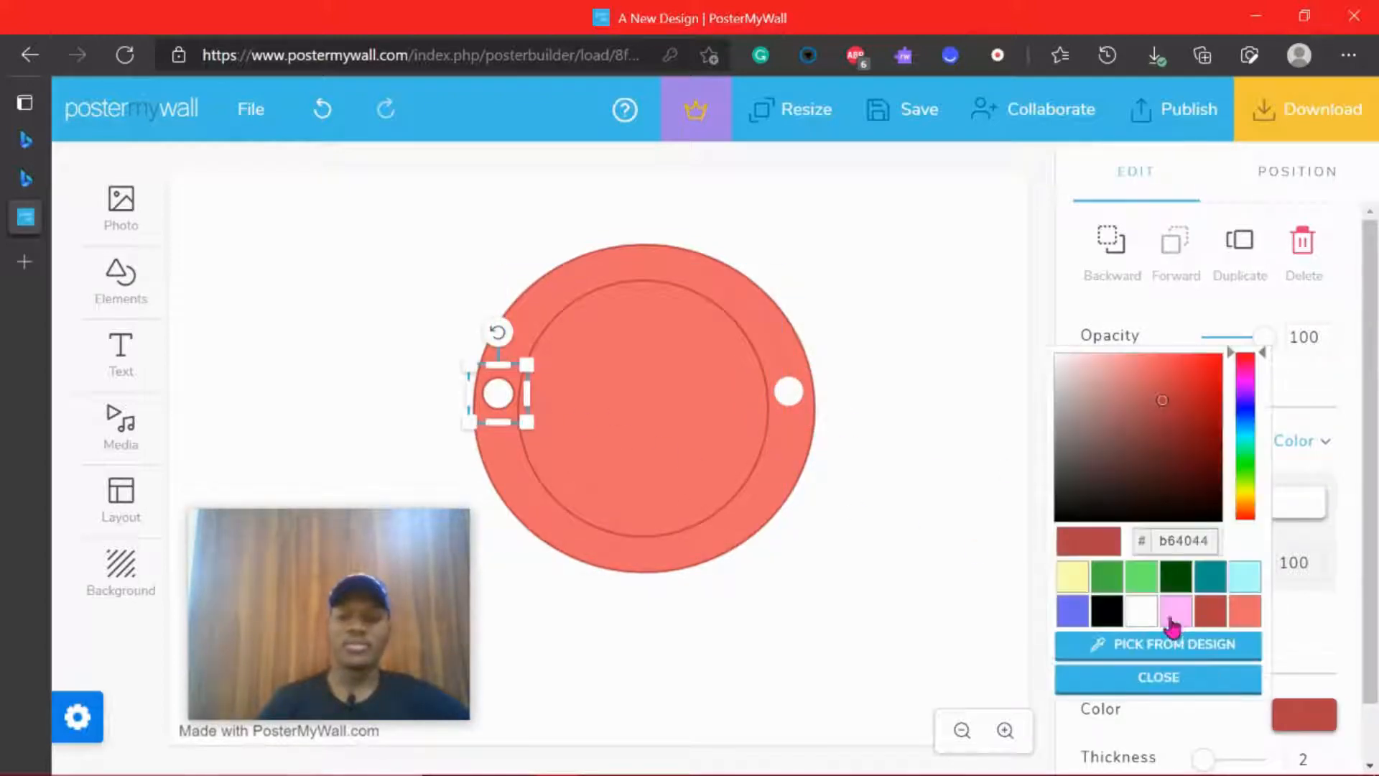
click(1142, 612)
click(890, 587)
Set both the fill and the outline of the large inner circle to white (ffffff)
click(716, 436)
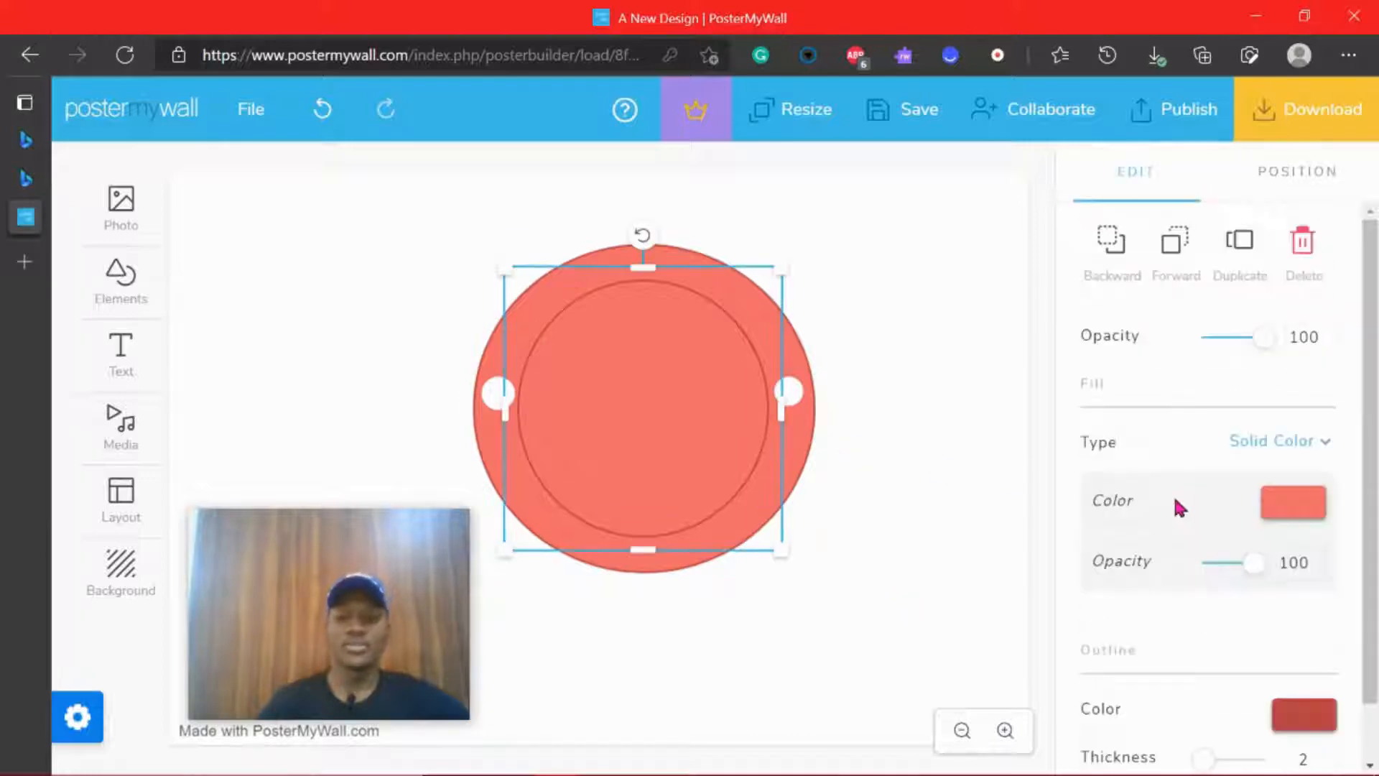
click(1299, 519)
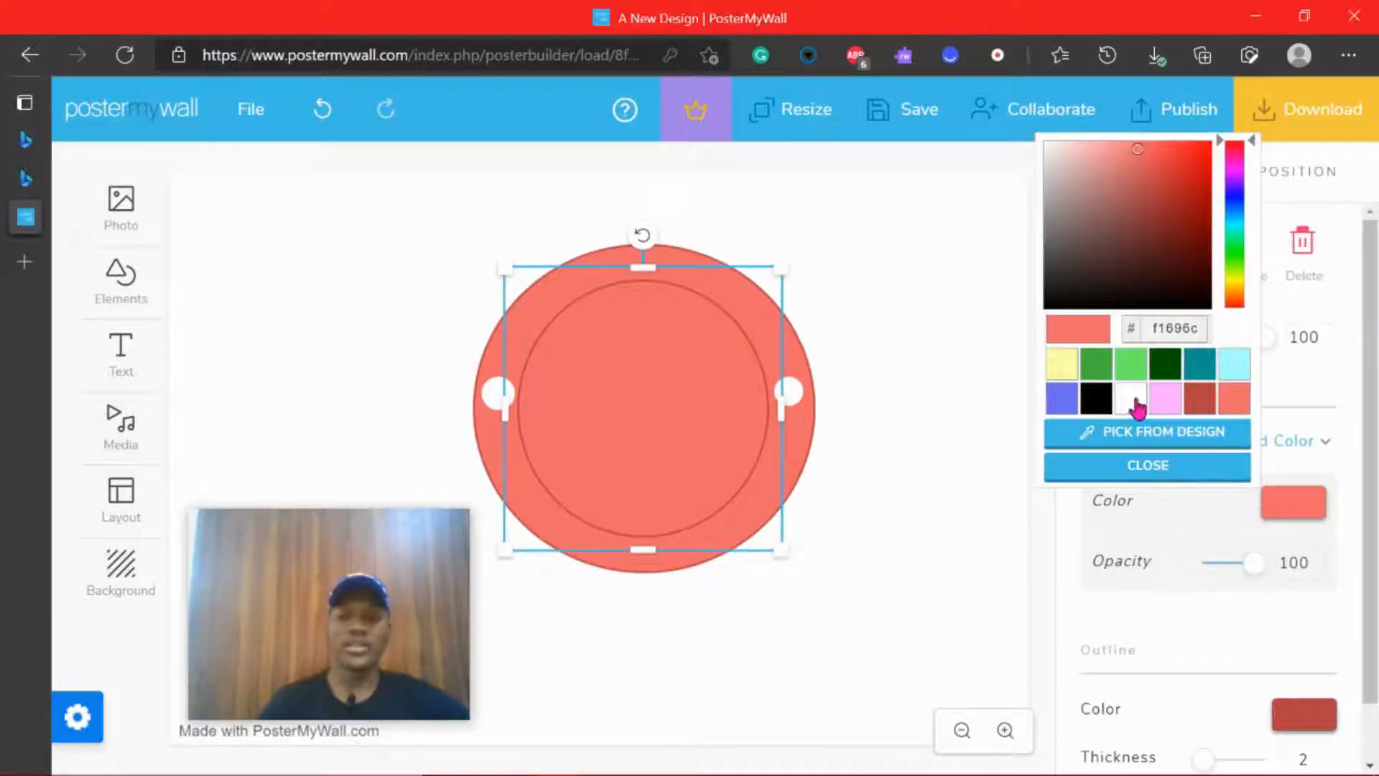
click(1132, 399)
click(1321, 715)
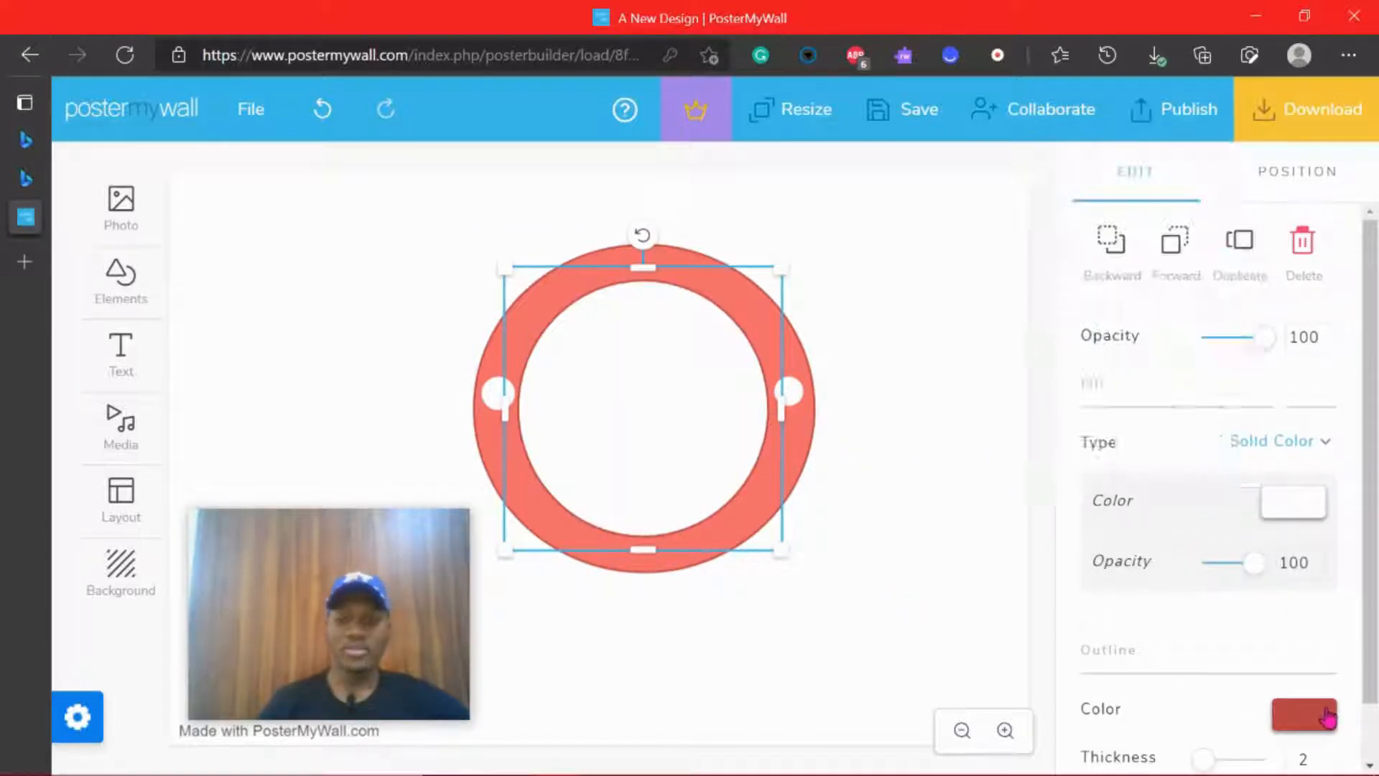
click(1142, 612)
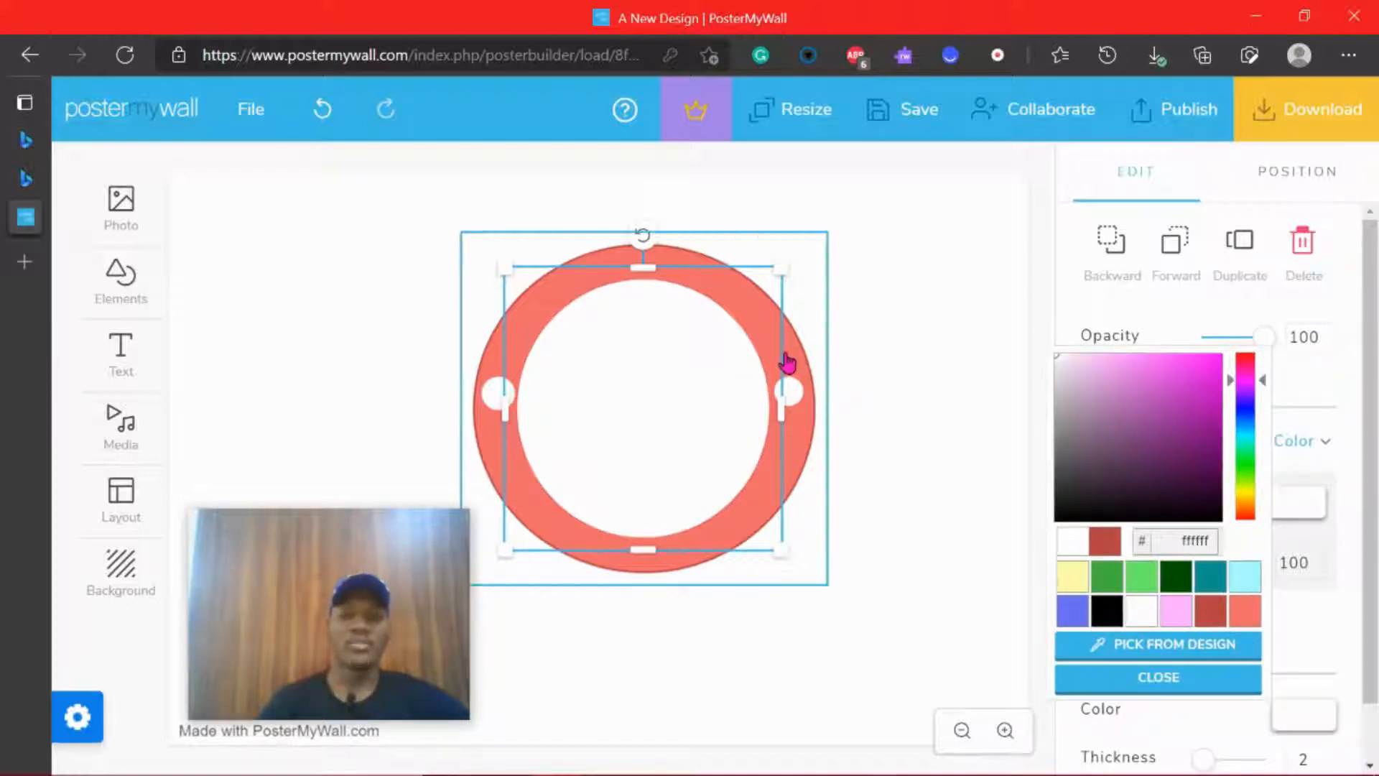
Fill the outer disc with solid black (000000) and set its outline to bright red (fa050d)
click(785, 360)
click(1271, 501)
click(1096, 399)
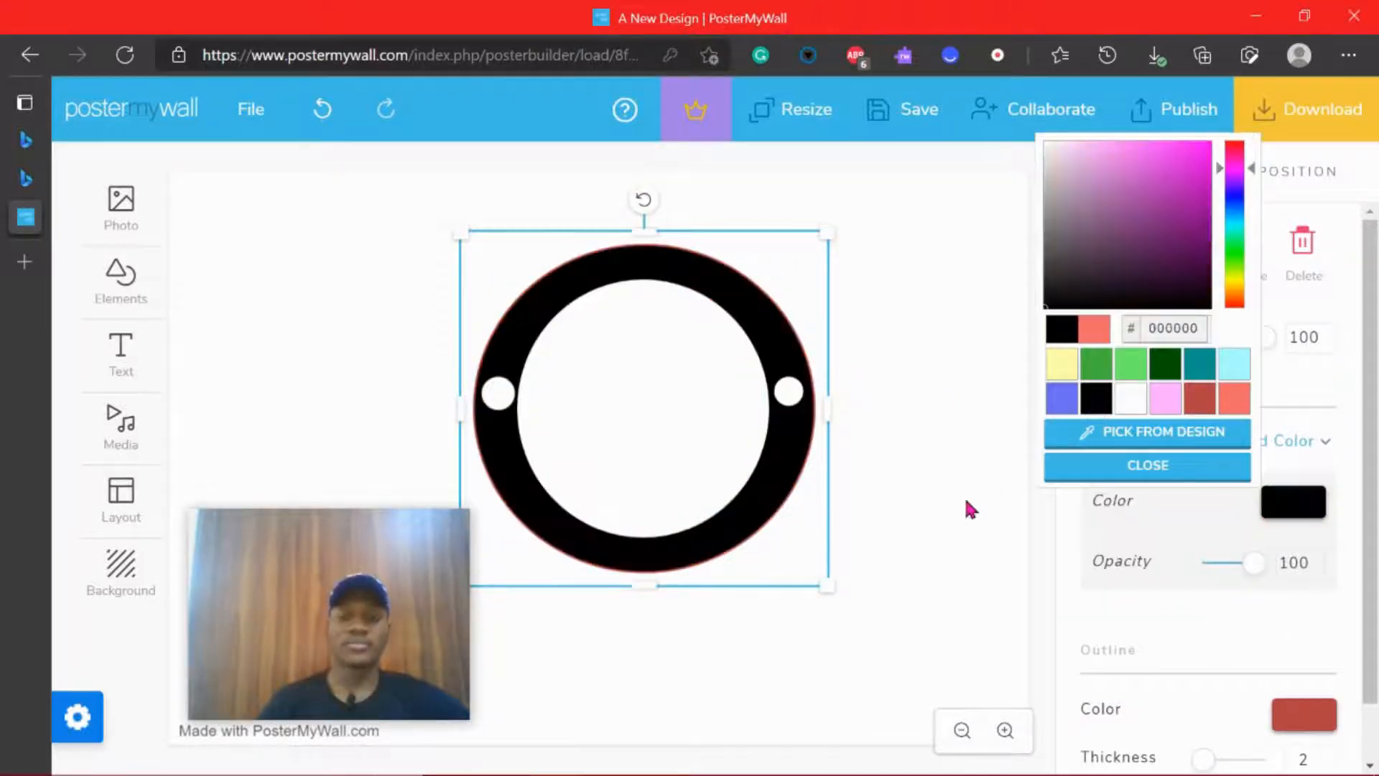
click(1303, 714)
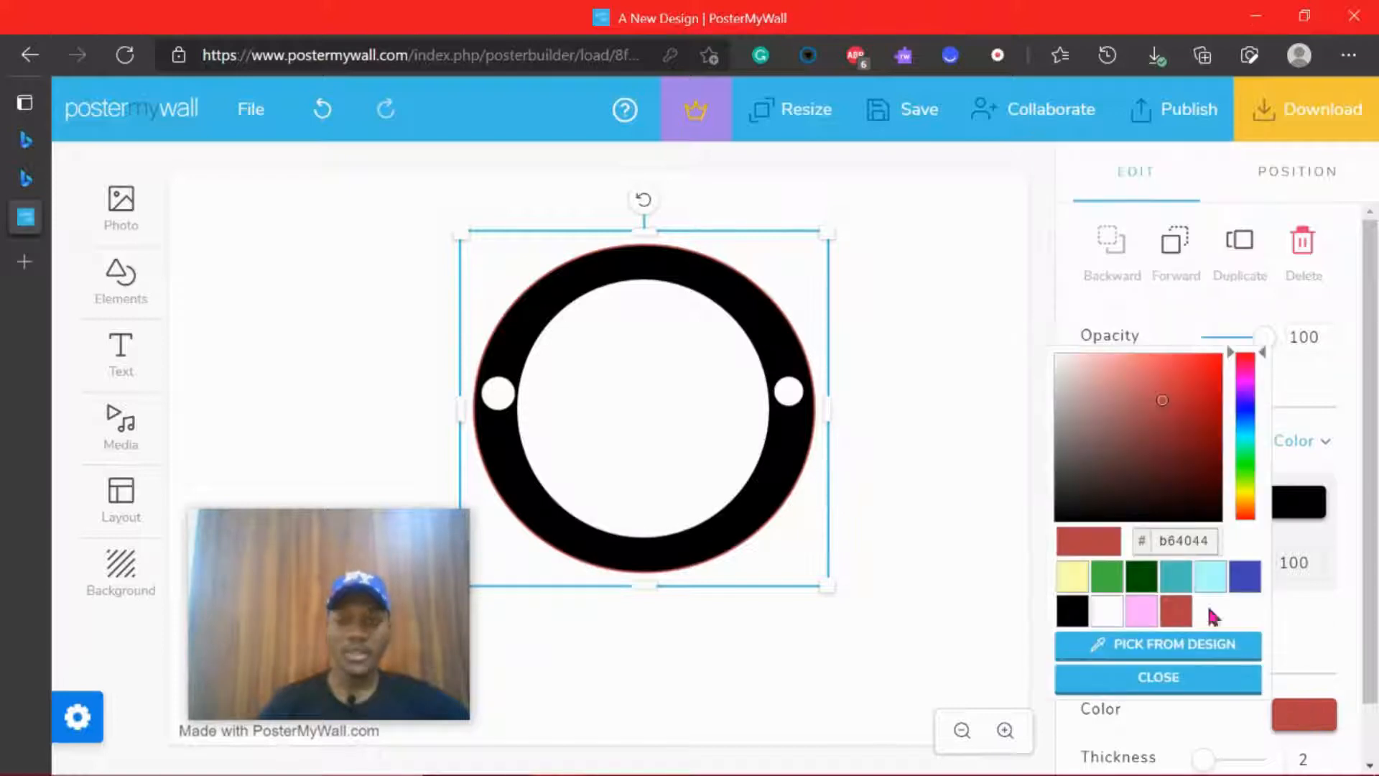
drag(1204, 381, 1216, 357)
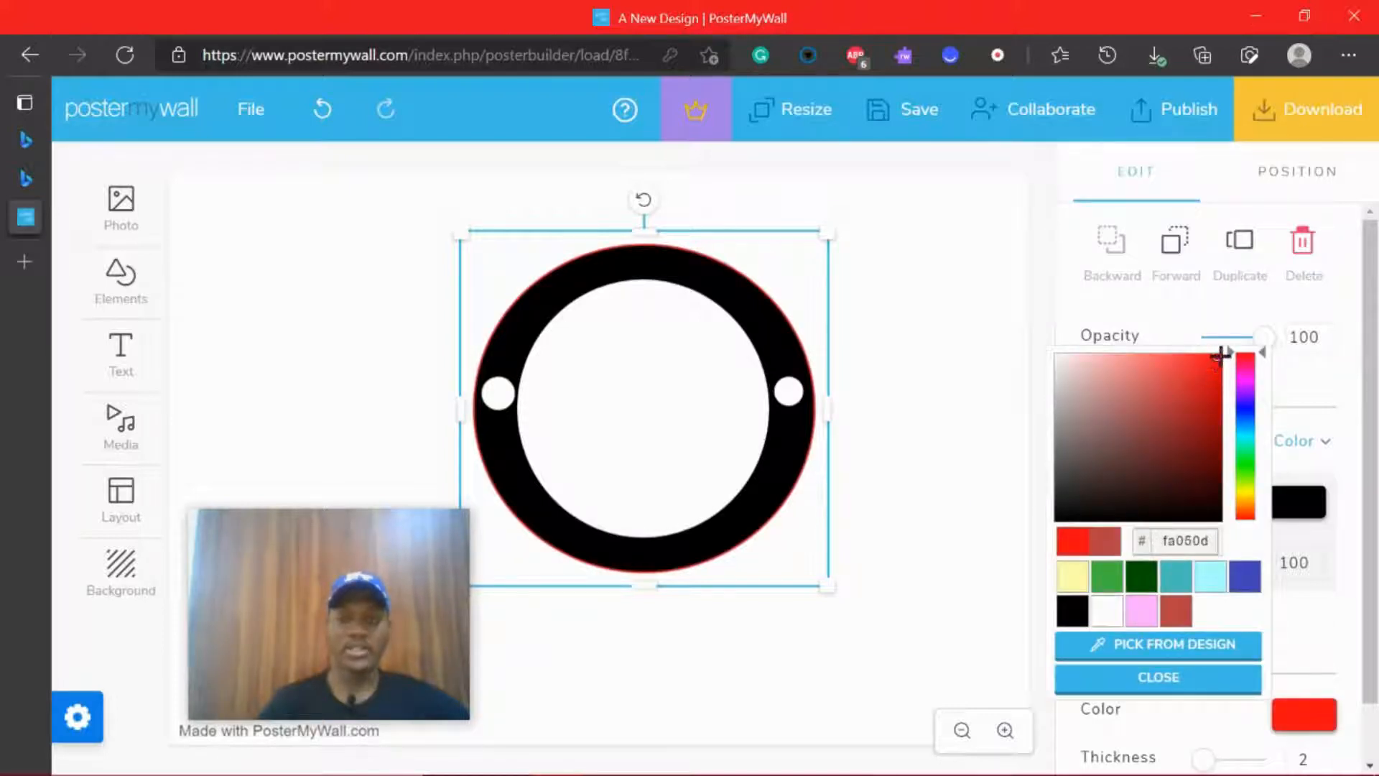
Change the outline of the large inner circle from white to a bright red
click(717, 391)
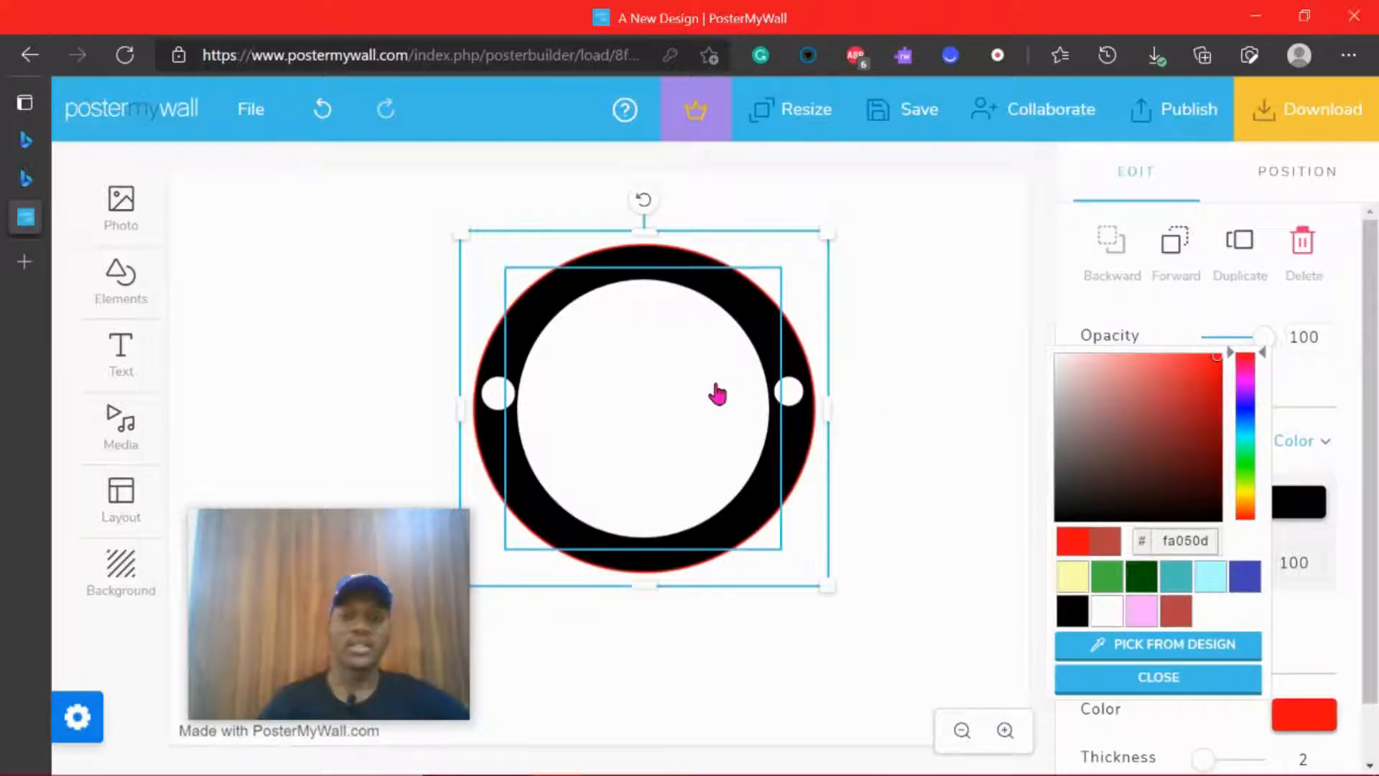
click(1300, 713)
click(1221, 416)
click(1245, 361)
click(1218, 369)
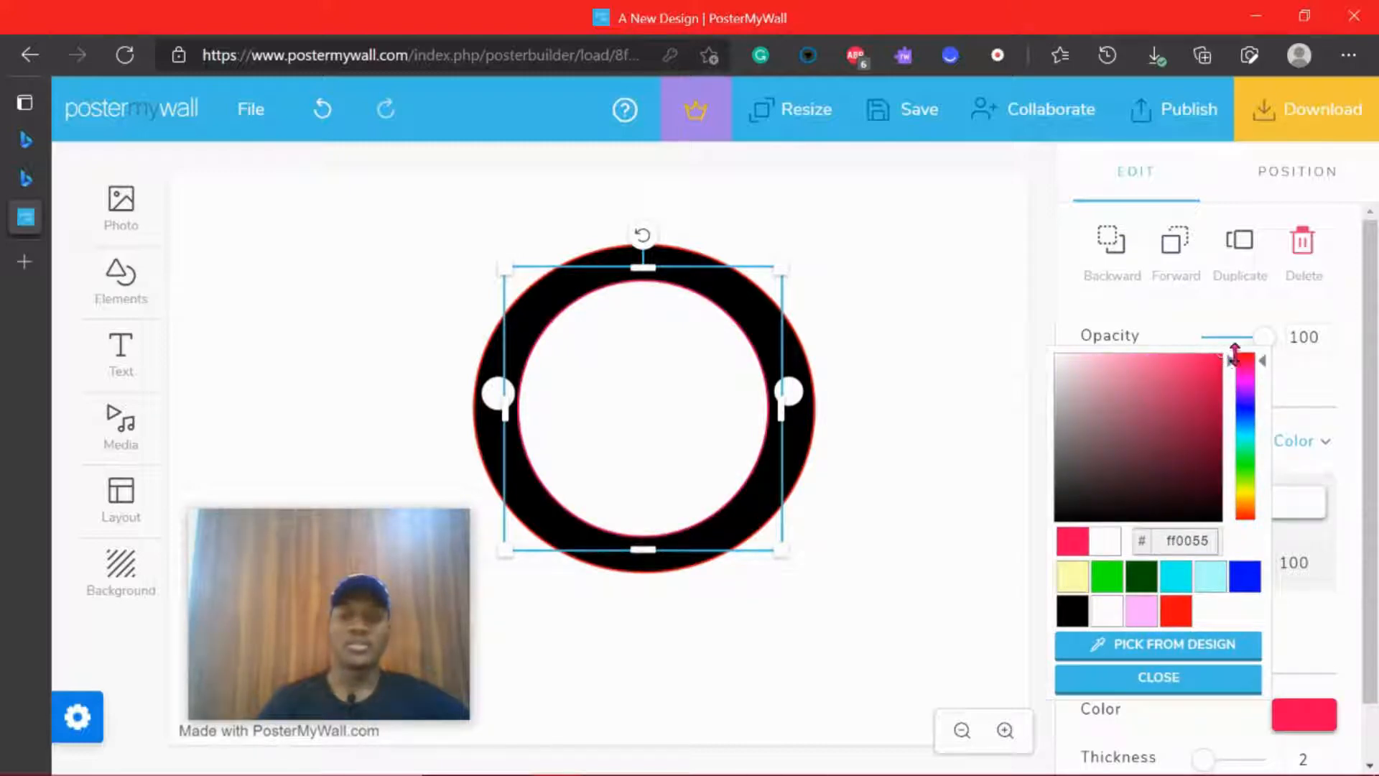
Set the outer disc's outline to pure red (ff0000)
click(814, 461)
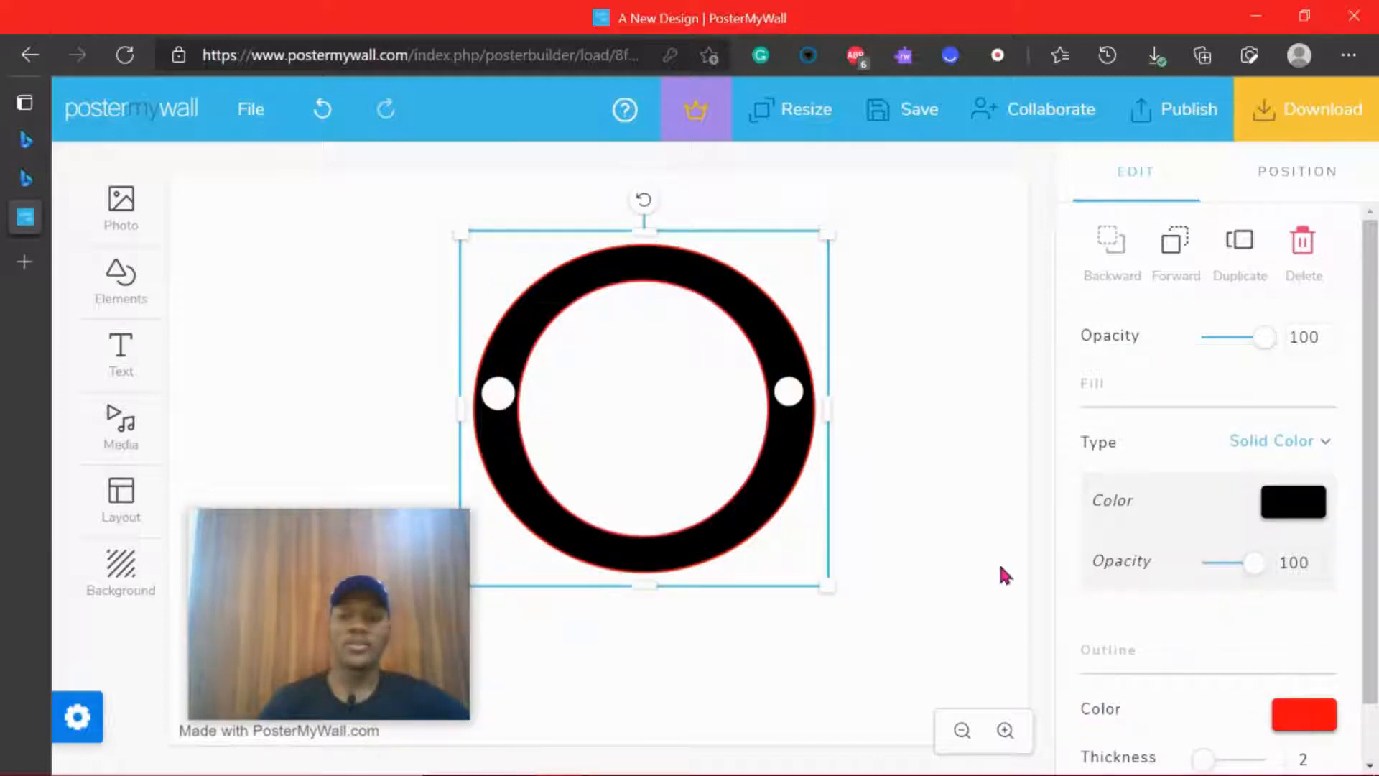
click(1293, 715)
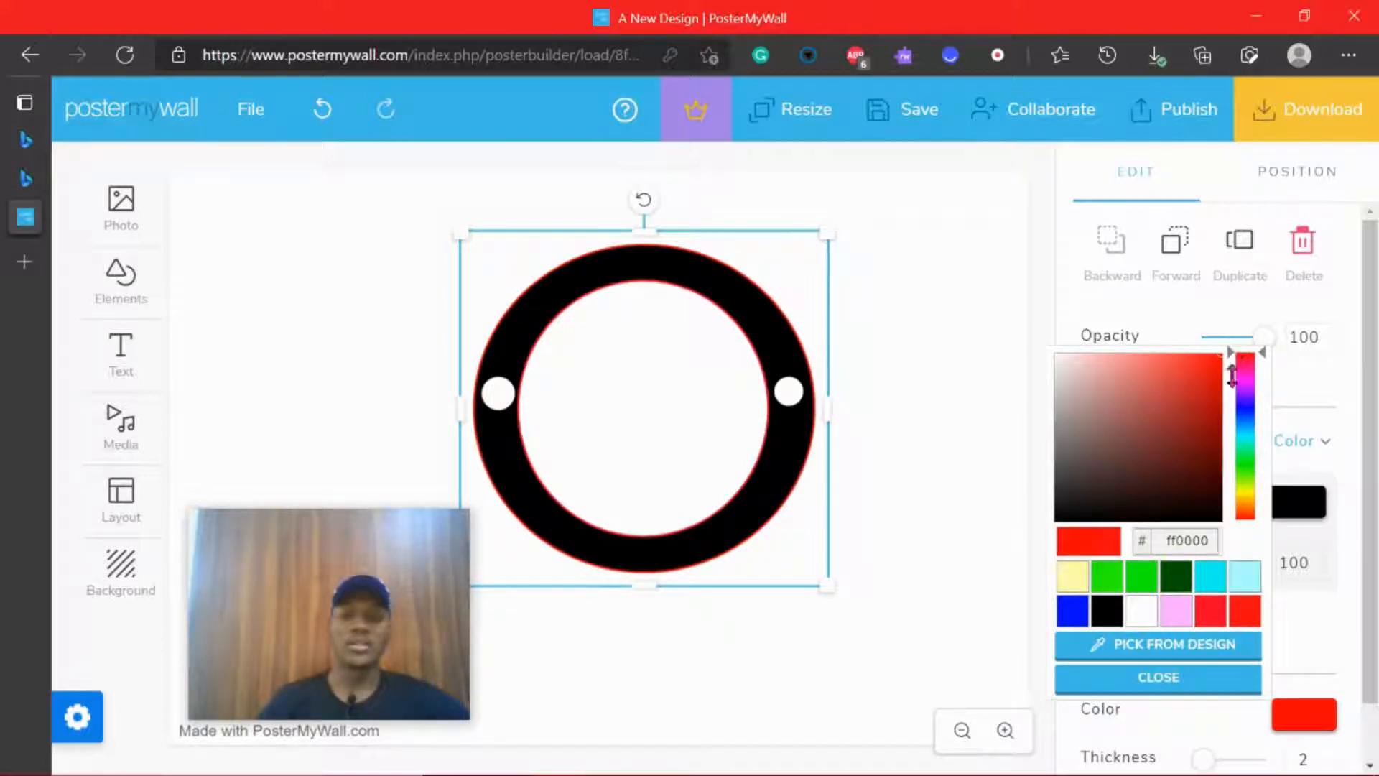
drag(1244, 372, 1248, 351)
click(889, 461)
click(739, 286)
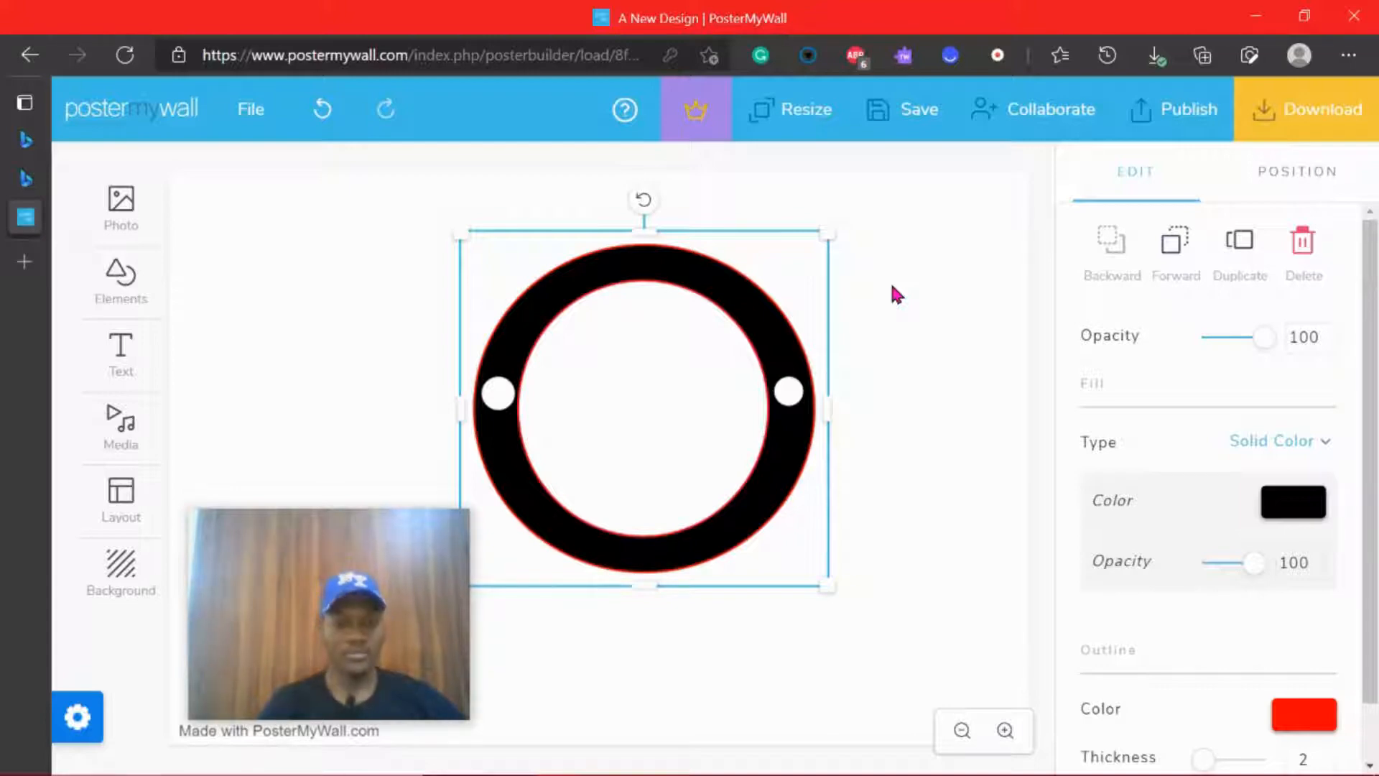
Nudge the outer black disc very slightly to the right
click(864, 448)
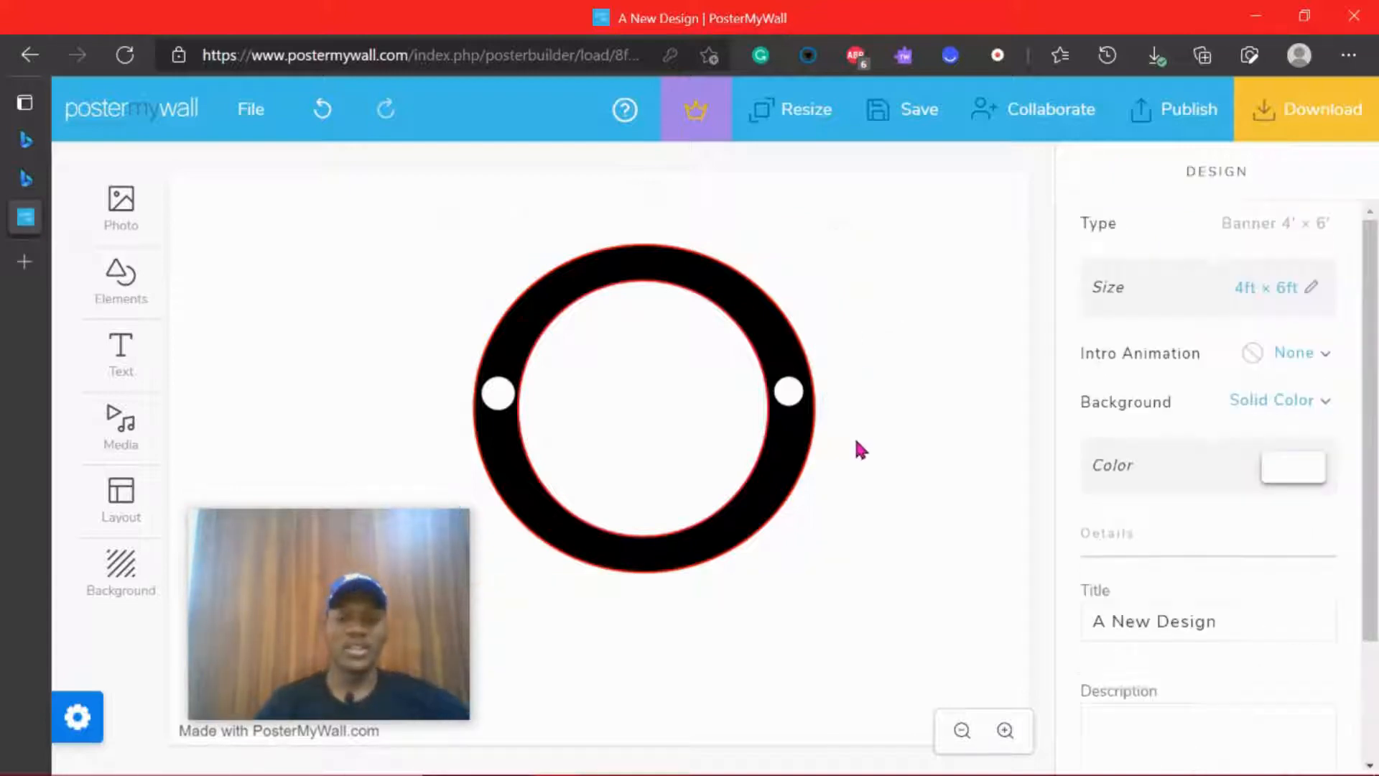
click(757, 431)
mouse_move(781, 434)
mouse_down()
mouse_move(778, 419)
mouse_move(779, 434)
mouse_up()
click(773, 421)
click(806, 438)
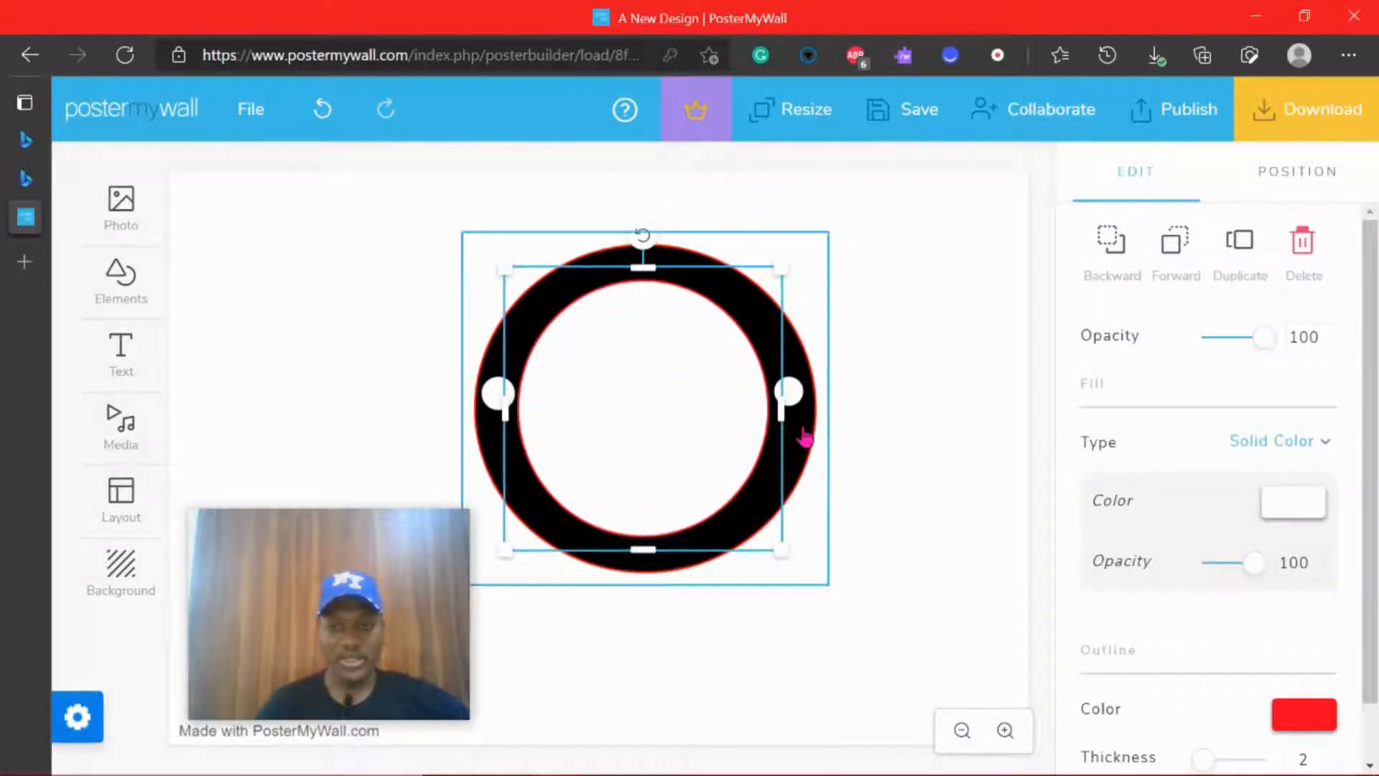
Try darker reds on the outer disc's outline and return it to pure red (ff0000)
click(1290, 717)
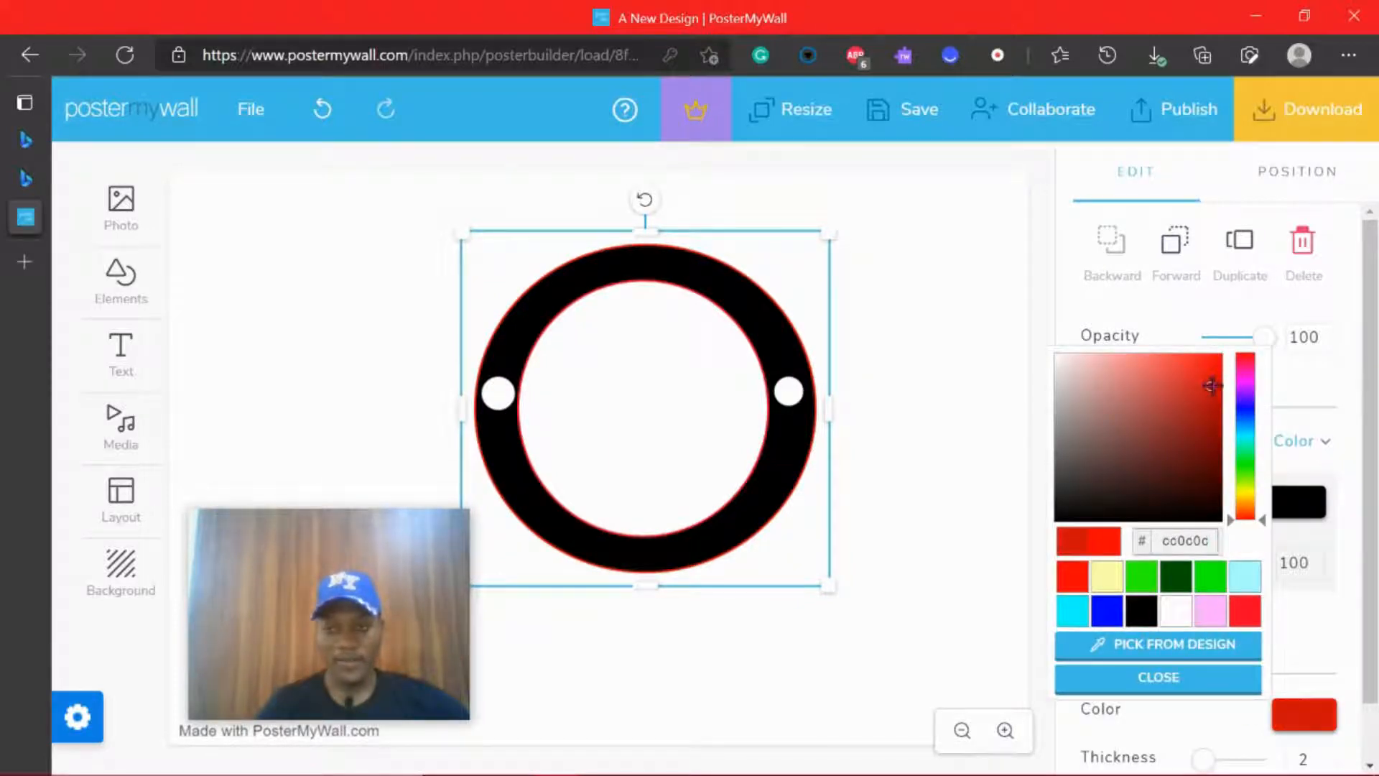
mouse_move(1214, 378)
mouse_down()
mouse_move(1220, 355)
mouse_move(1249, 352)
mouse_up()
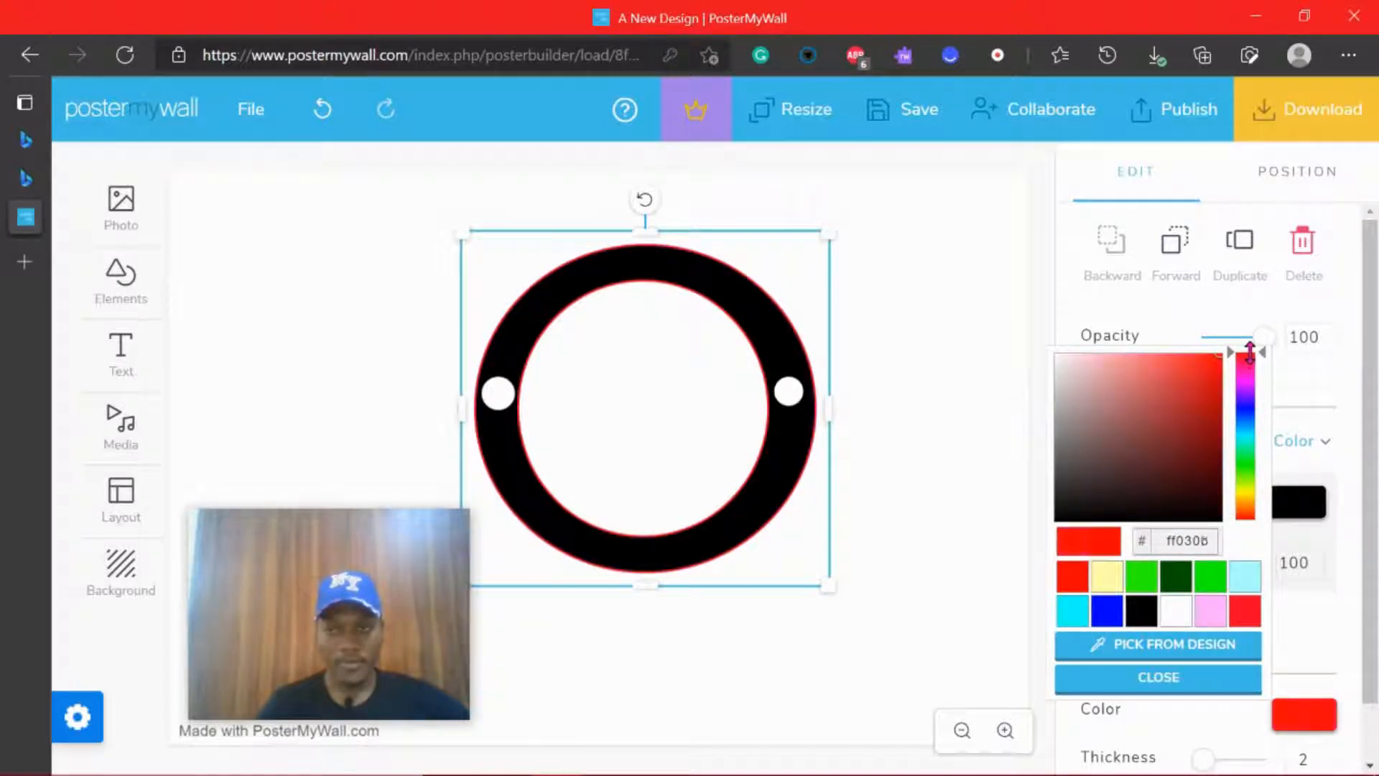
drag(1205, 392, 1220, 362)
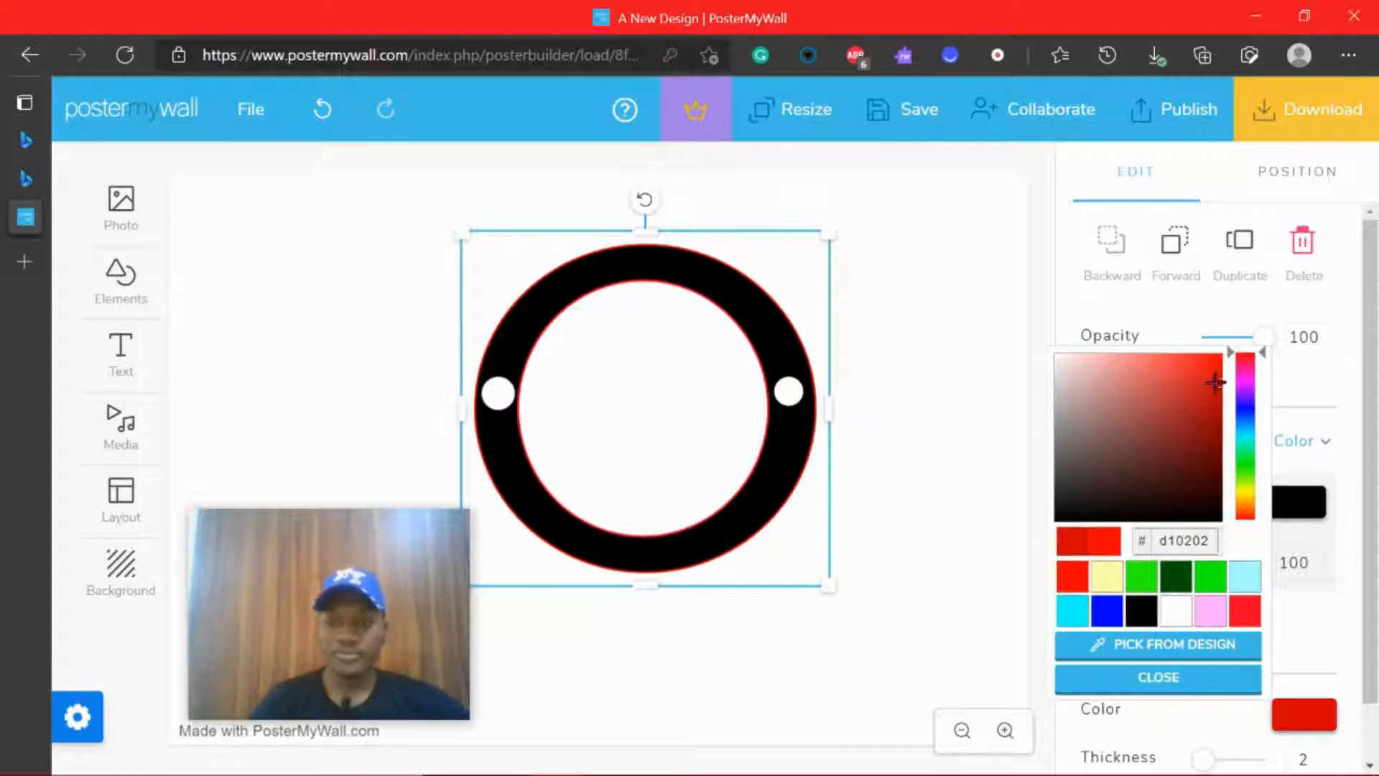
drag(1218, 359, 1229, 363)
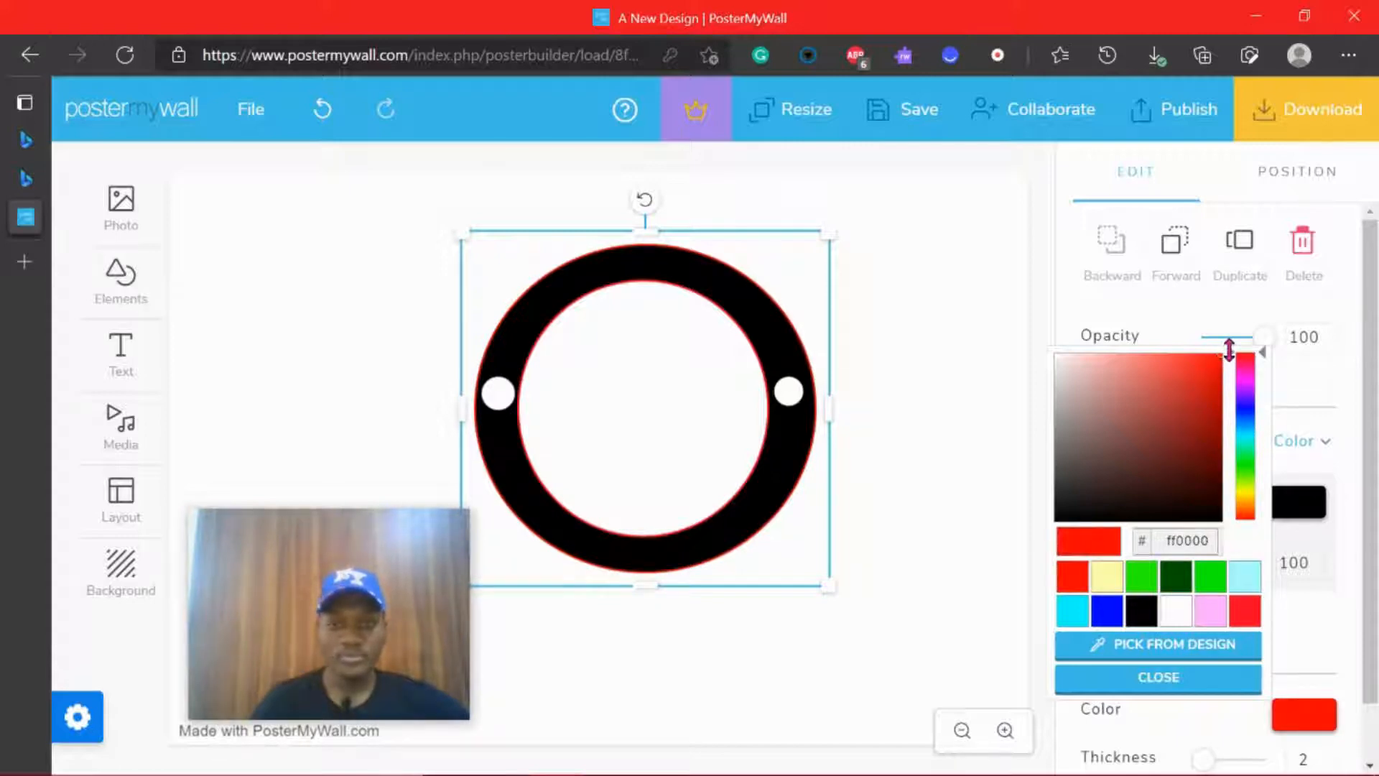
click(733, 456)
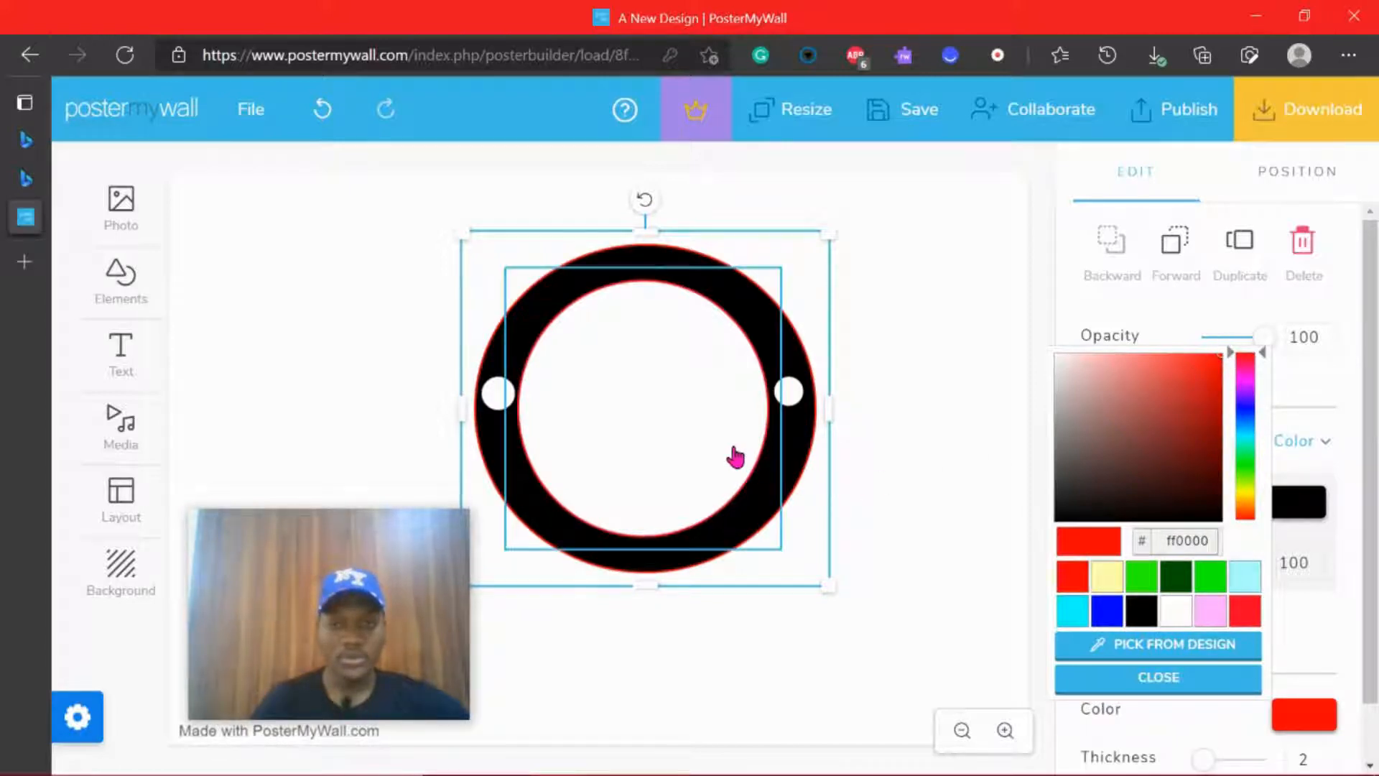
Try magenta and a dark red (961111) as the outer disc's outline color
click(819, 435)
click(1287, 711)
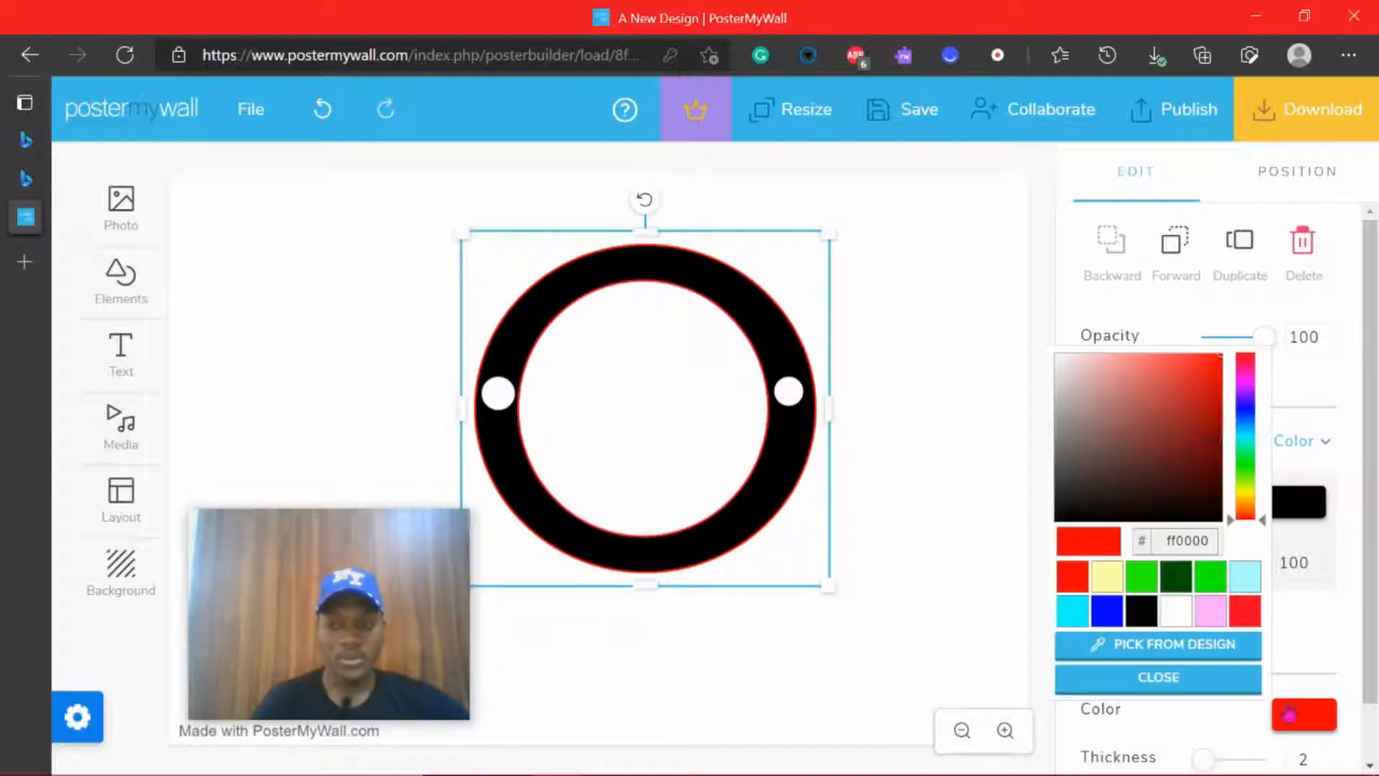
click(1247, 371)
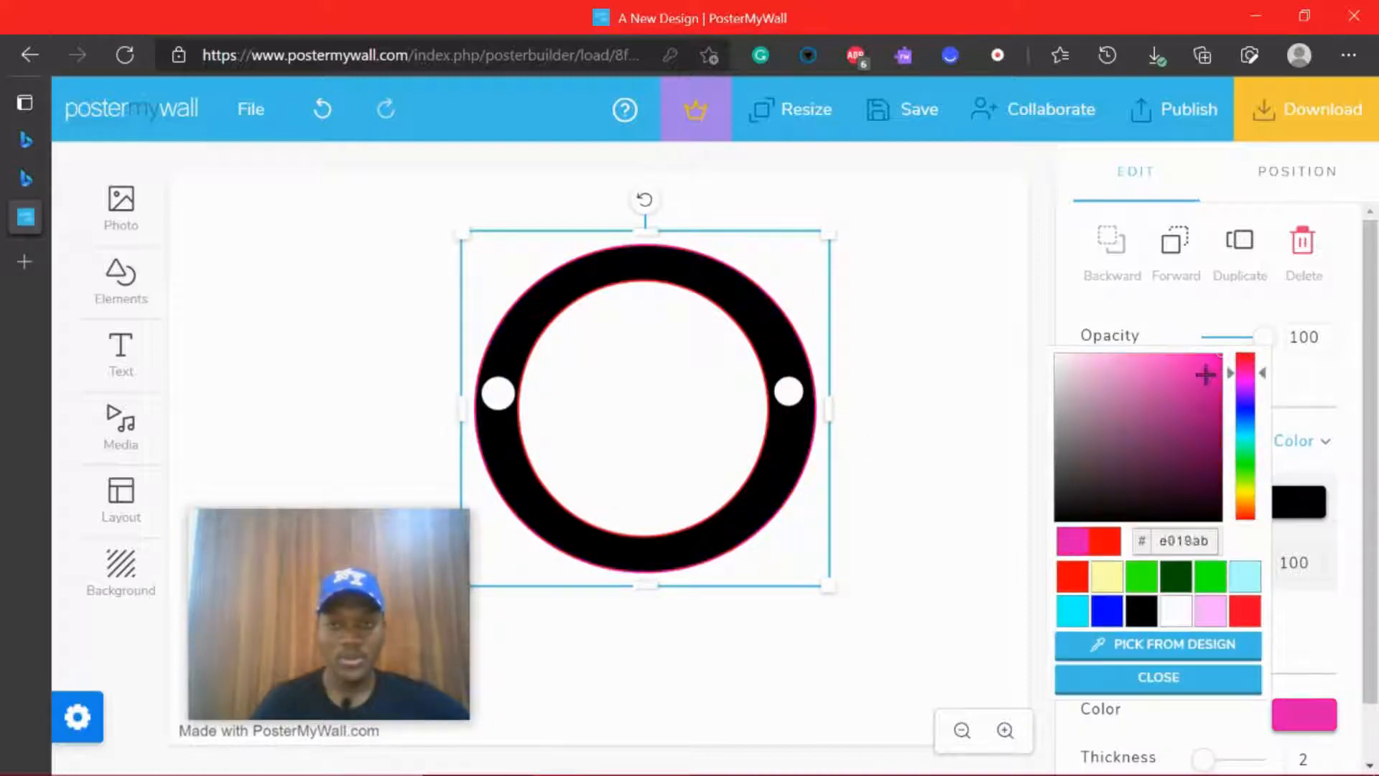
drag(1205, 374, 1203, 419)
drag(1263, 359, 1263, 352)
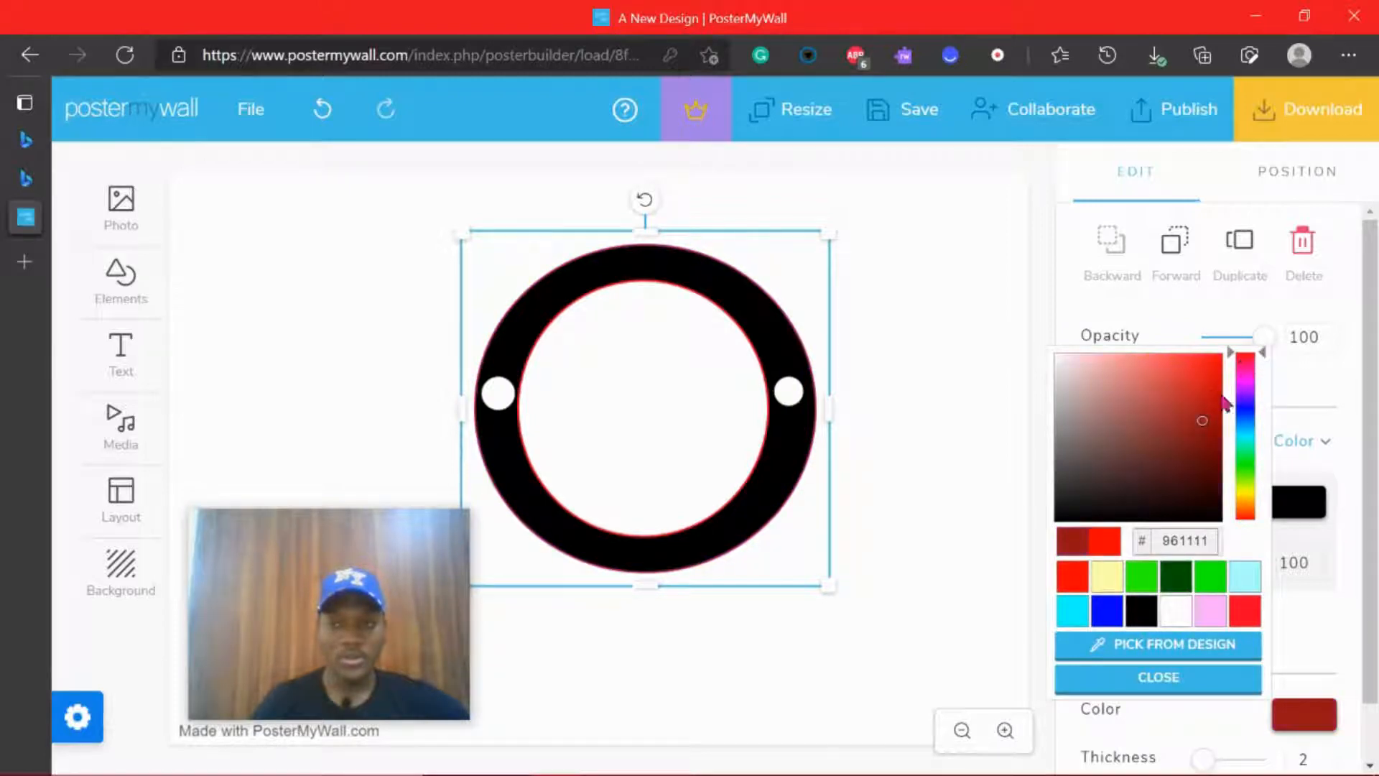
Set the outer disc's outline to a bright red (f70010) that closely matches the inner circle's outline
click(1219, 374)
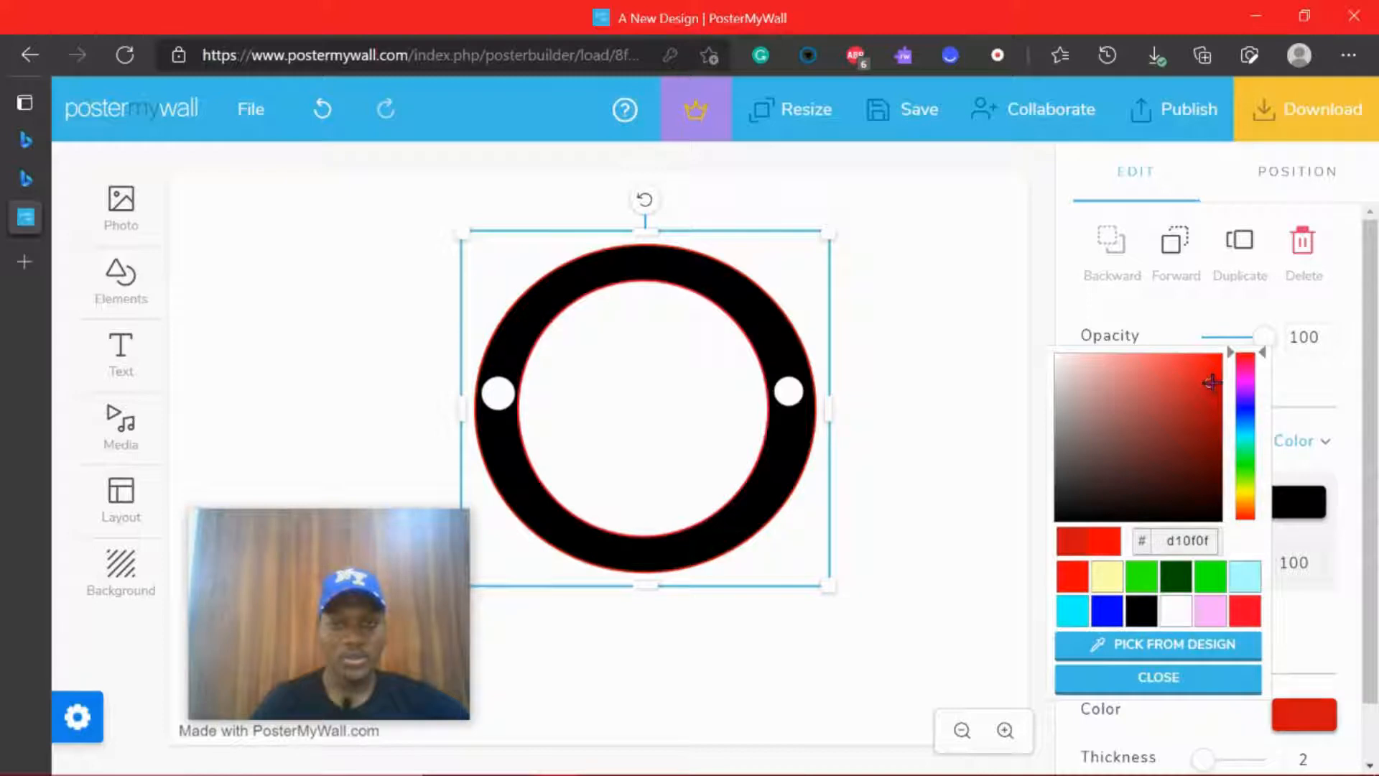
mouse_move(1206, 373)
mouse_down()
mouse_move(1182, 376)
mouse_move(1231, 409)
mouse_move(1221, 361)
mouse_up()
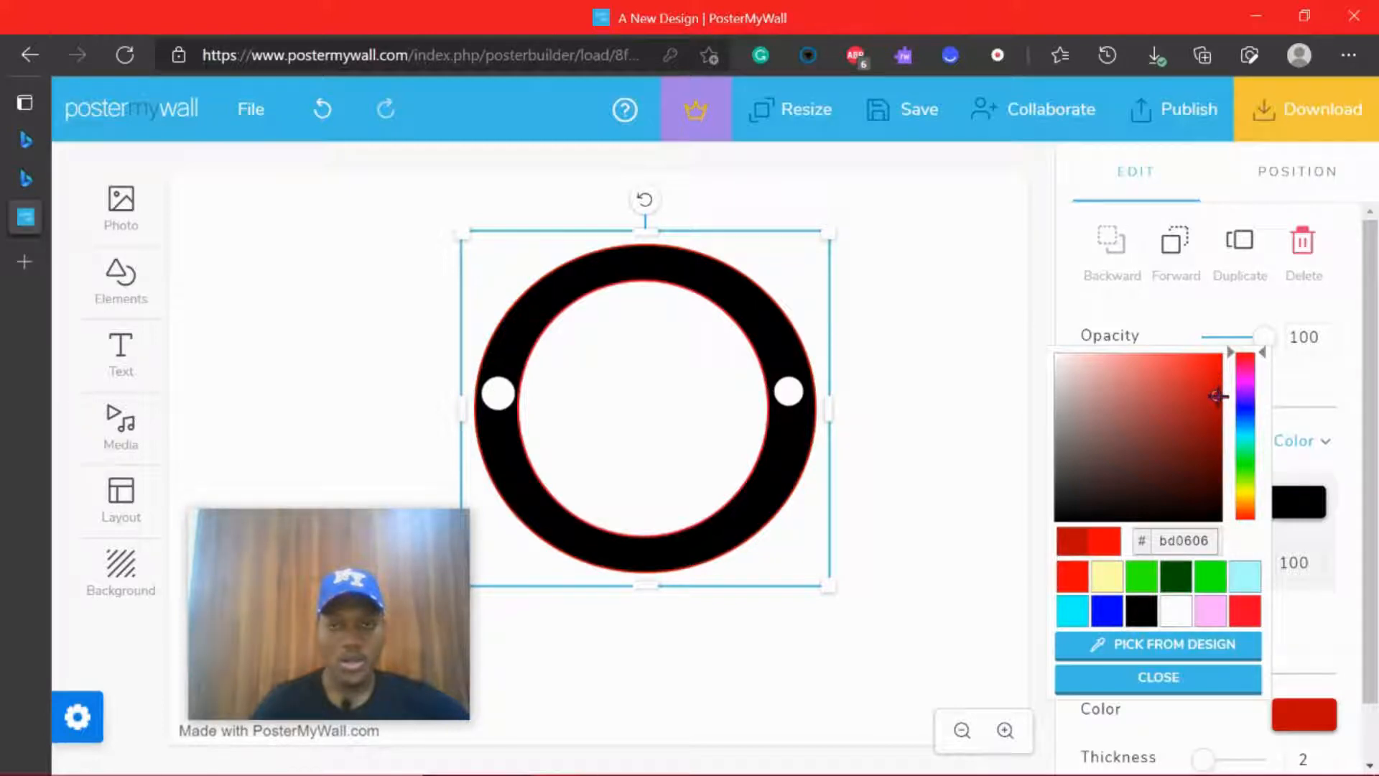
drag(1205, 384, 1217, 369)
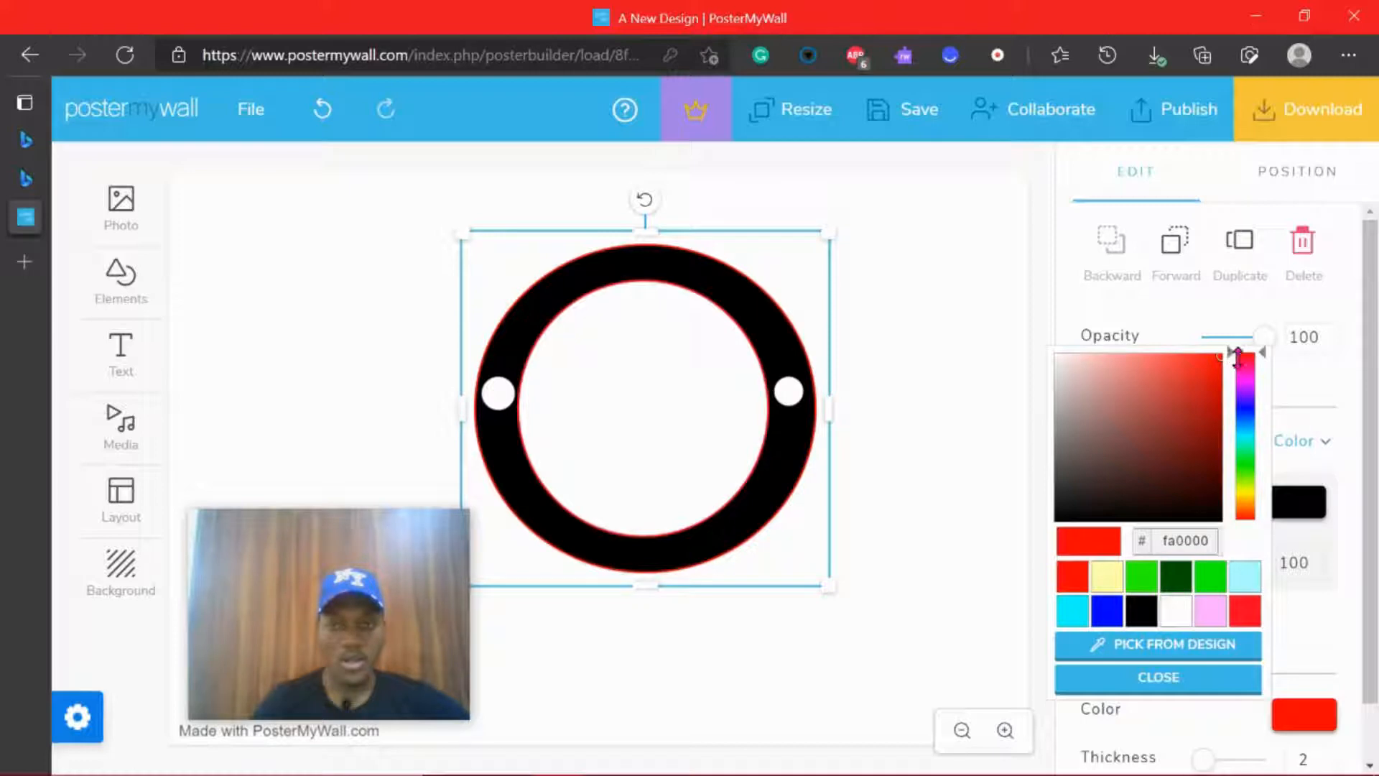
drag(1237, 355, 1255, 360)
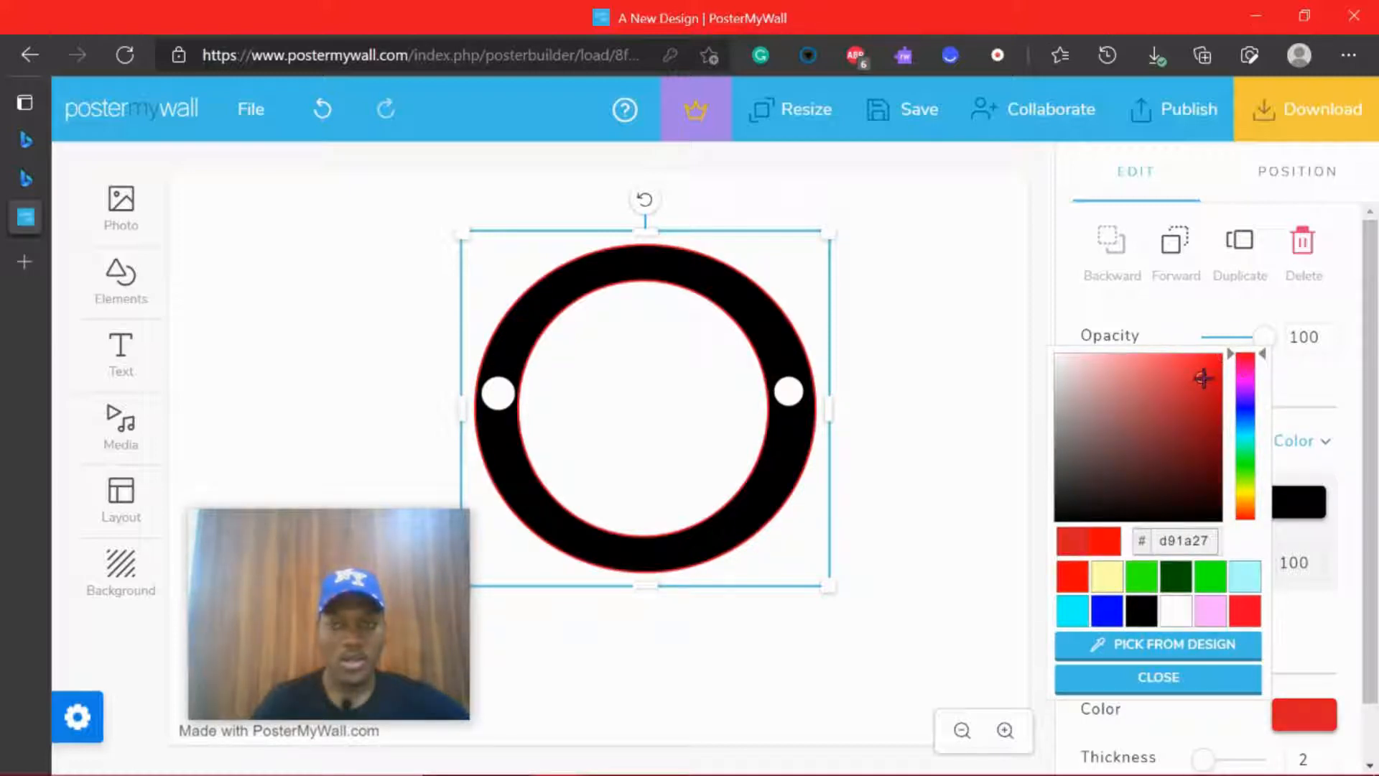
drag(1204, 378, 1215, 373)
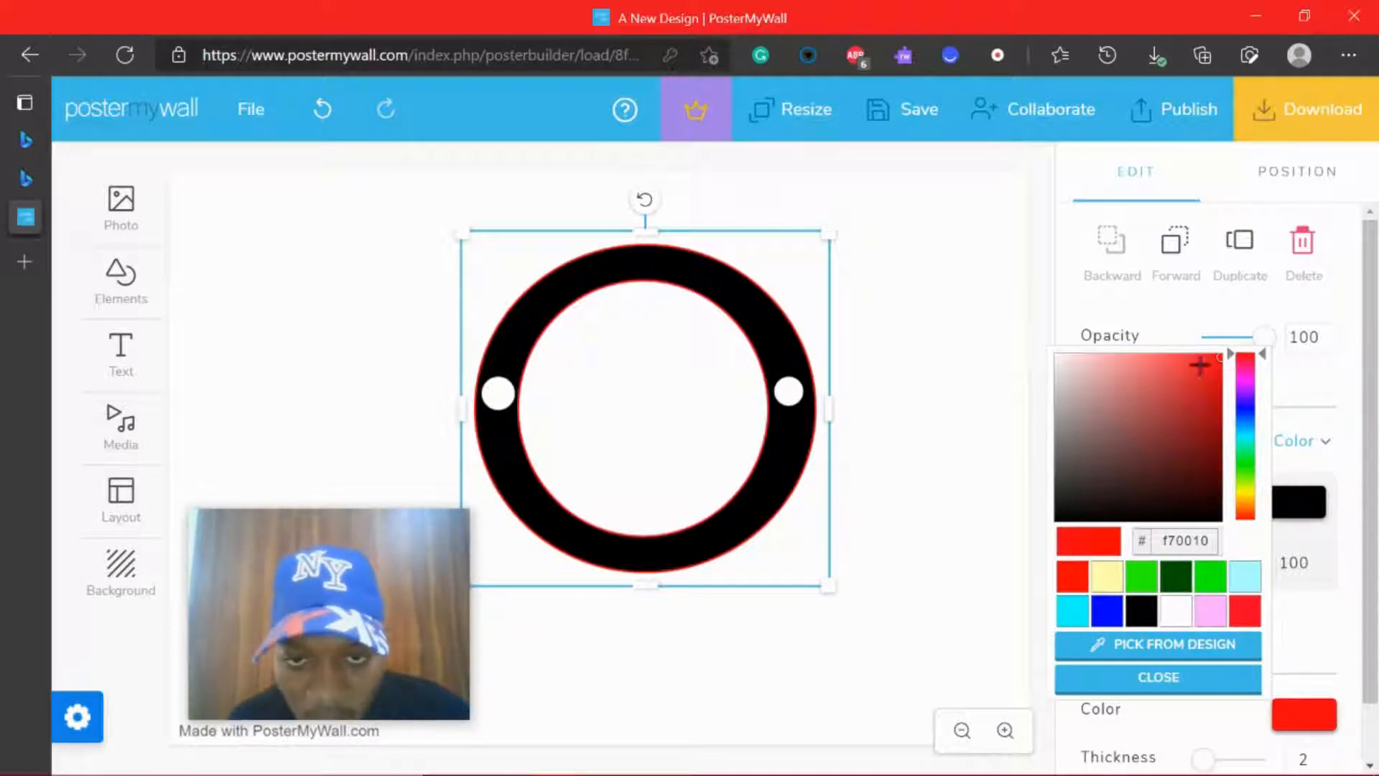
click(906, 415)
Recentre the inner circle within the outer disc at about 367, 113, and select the outer disc
click(672, 416)
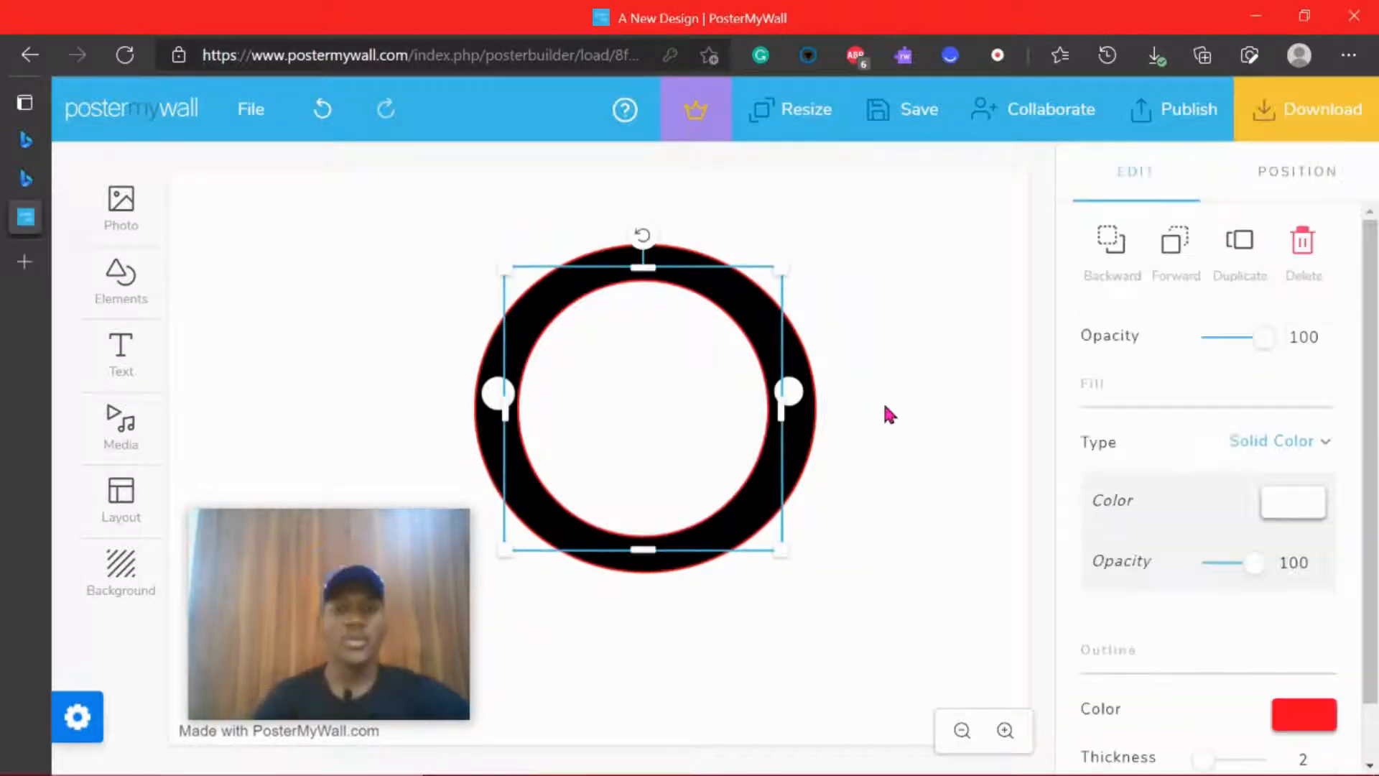
click(886, 396)
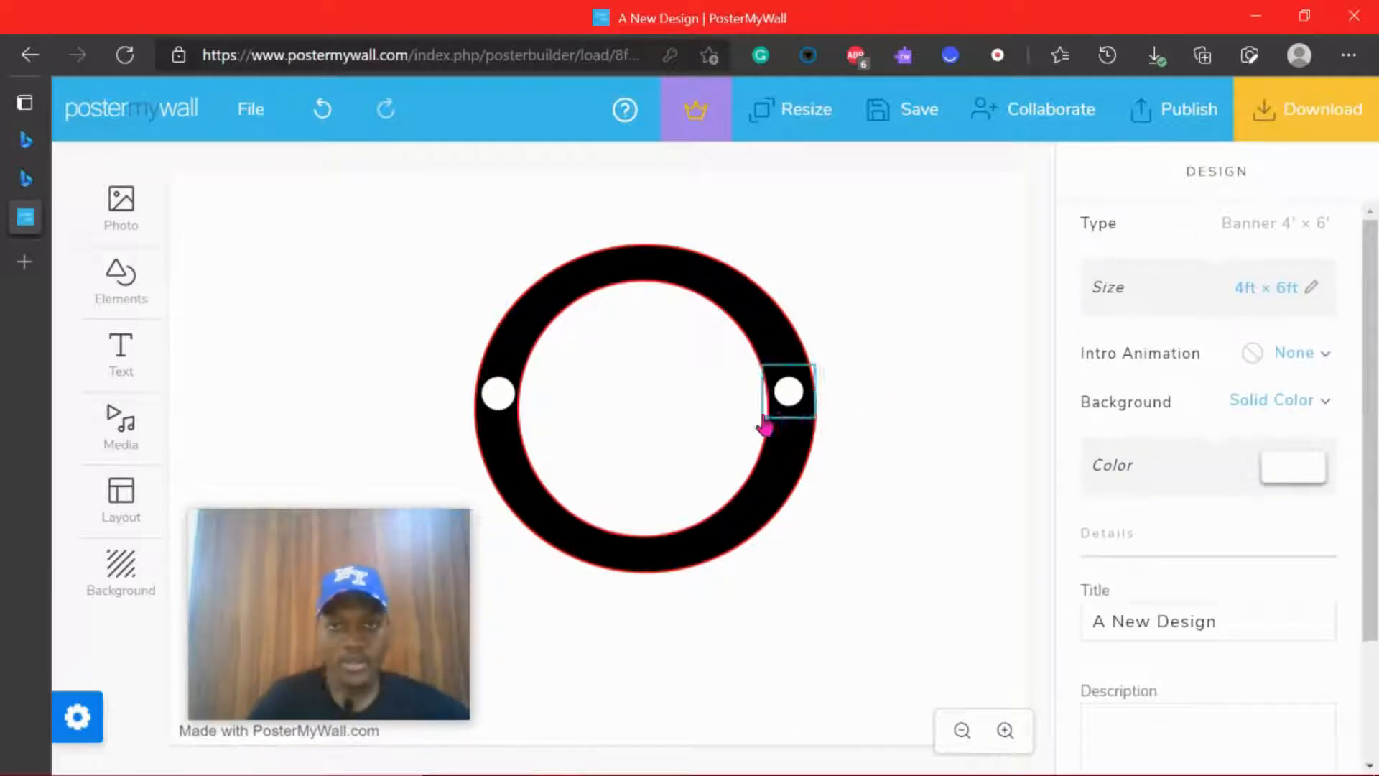
click(677, 411)
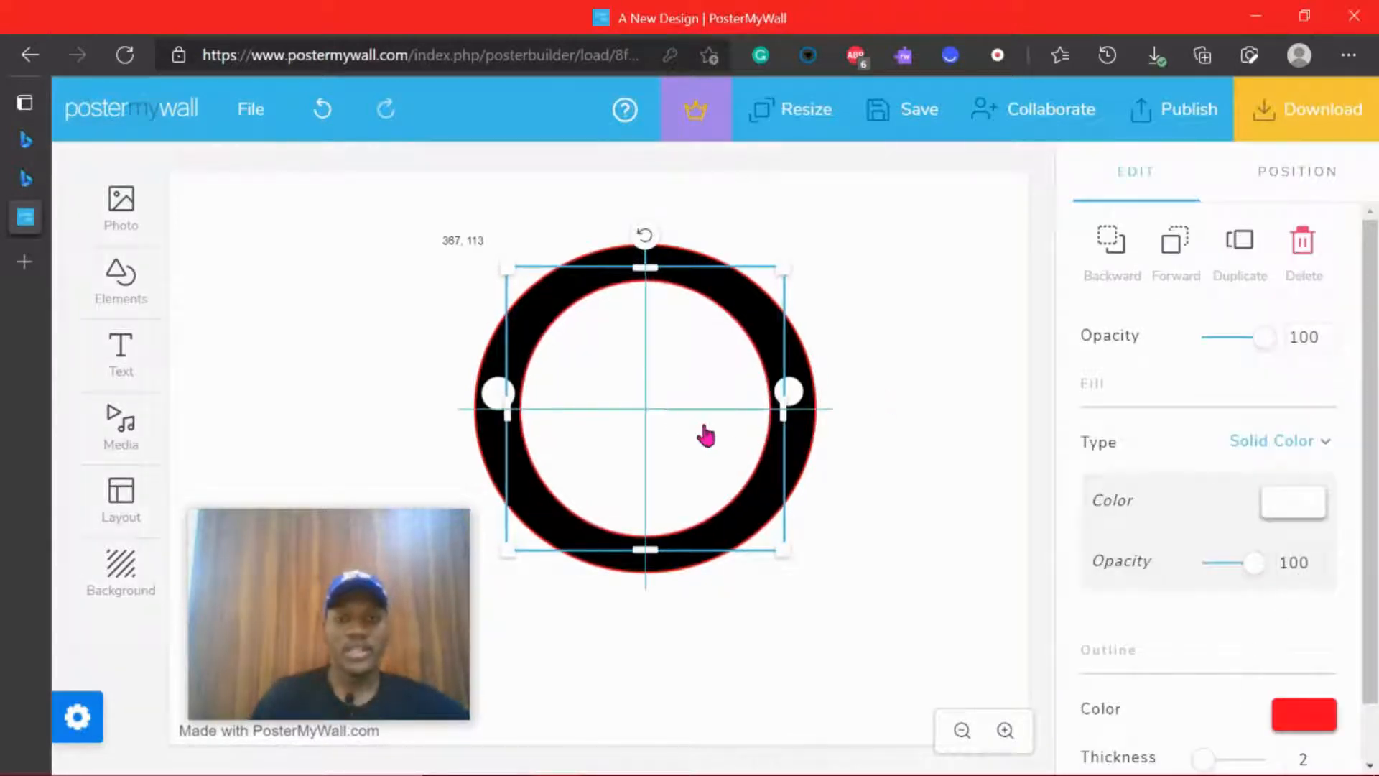
click(936, 467)
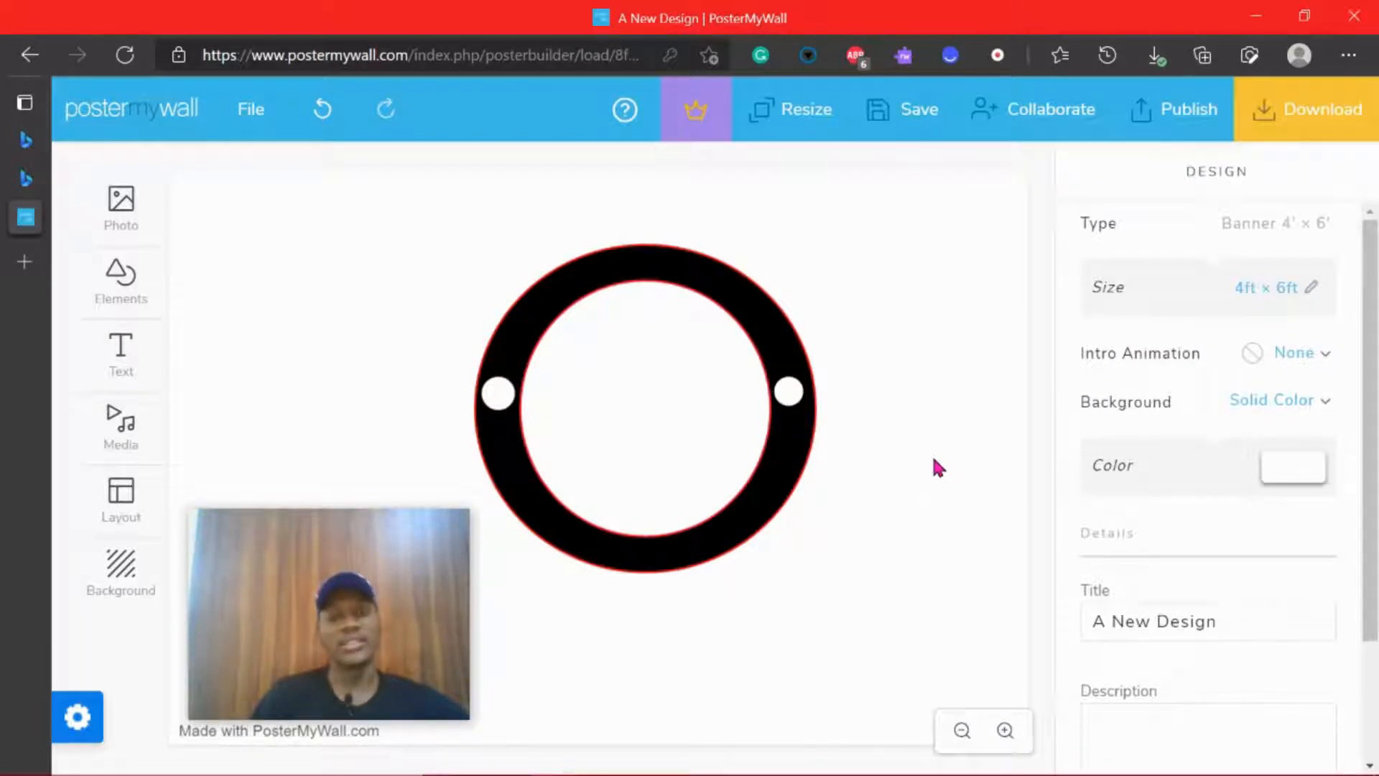
click(731, 567)
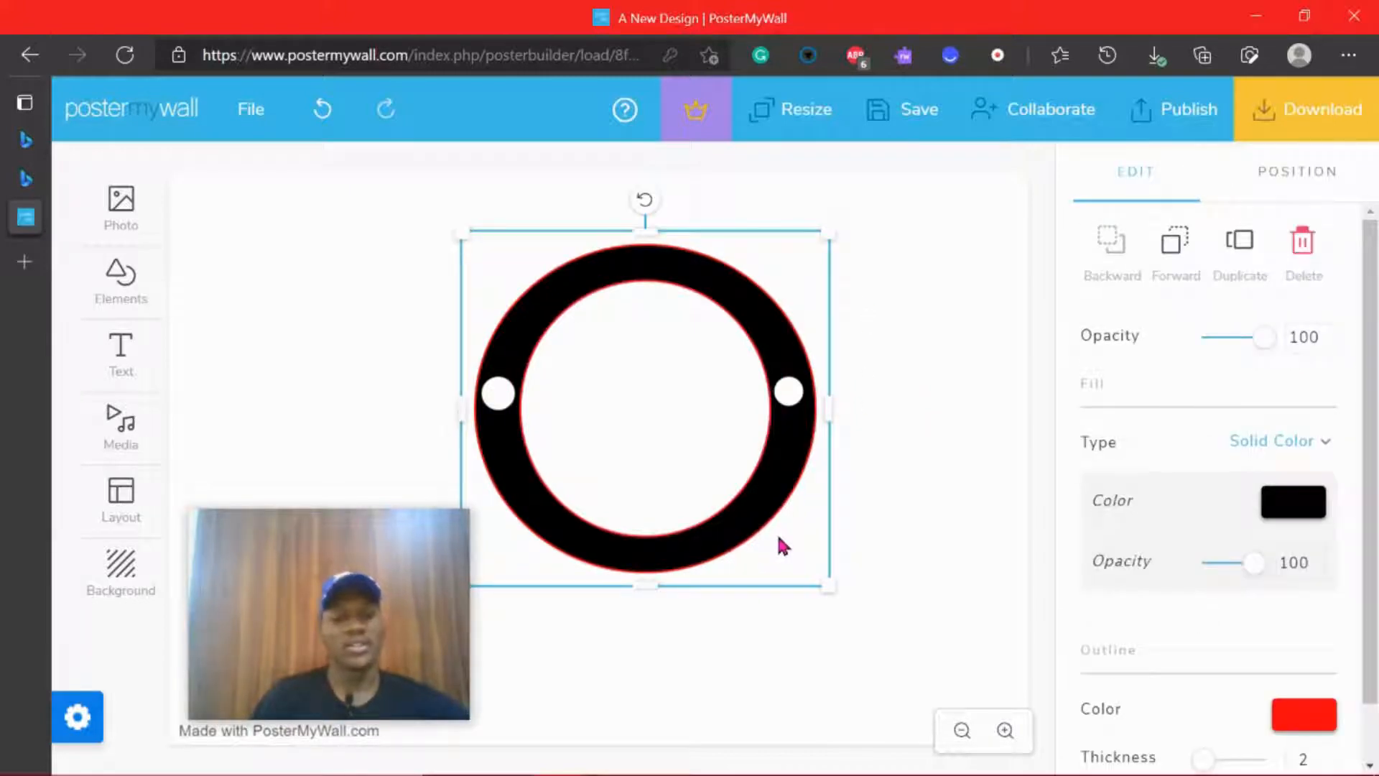
Move the whole seal design slightly right as one selection and scale it down a little
key(ctrl+a)
drag(758, 538, 789, 532)
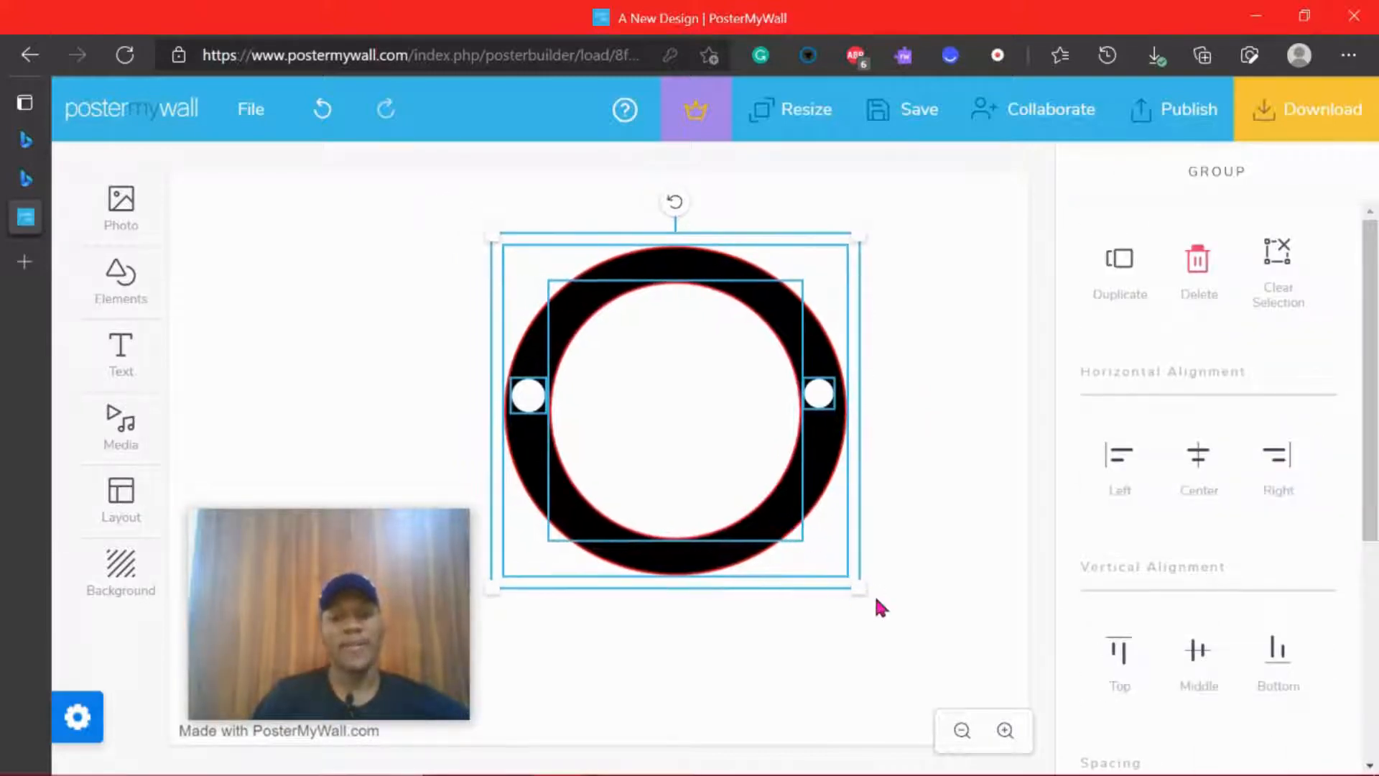
mouse_move(861, 590)
mouse_down()
mouse_move(887, 616)
mouse_move(825, 573)
mouse_move(869, 572)
mouse_up()
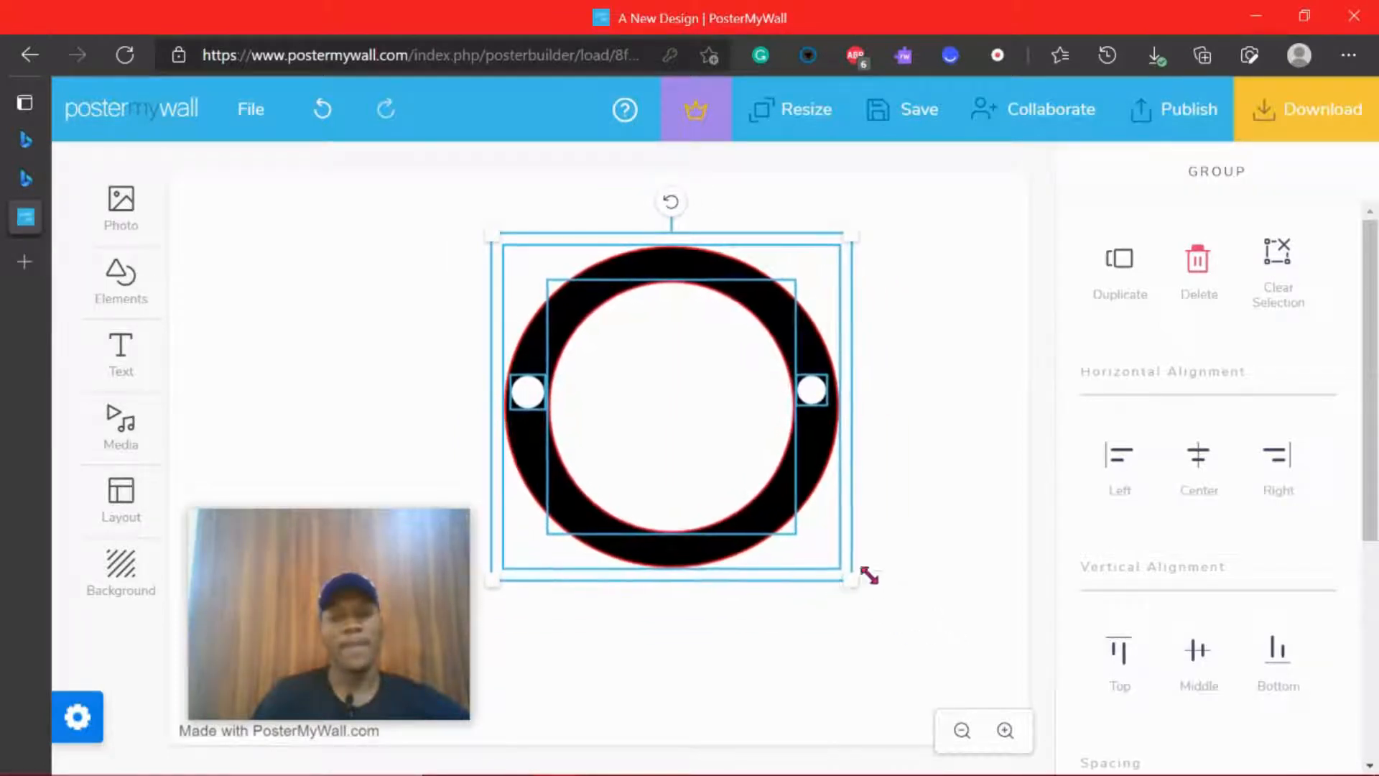
click(917, 558)
Enlarge the outer black disc by stretching it outward on all four sides
click(702, 263)
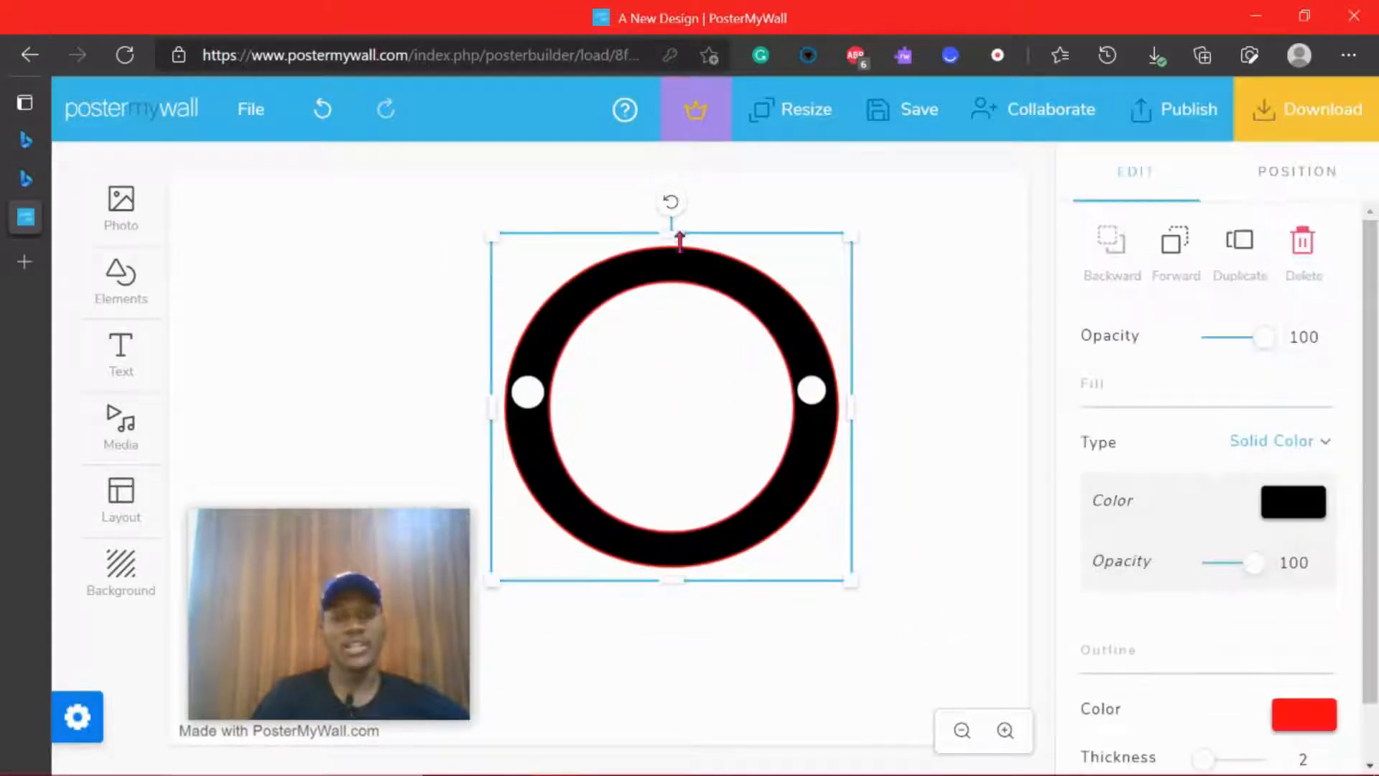
drag(670, 232, 672, 209)
mouse_move(679, 591)
mouse_down()
mouse_move(681, 619)
mouse_move(681, 602)
mouse_up()
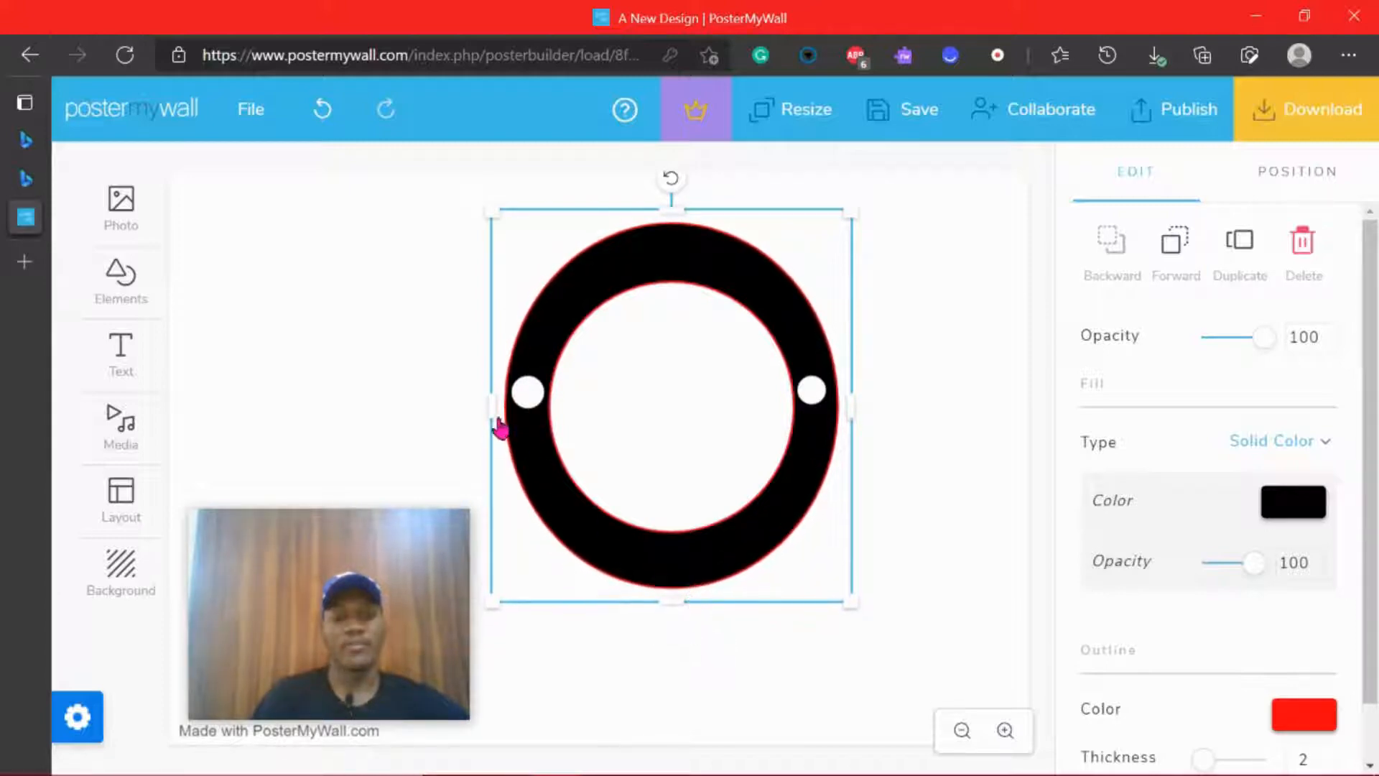
drag(496, 420, 475, 411)
drag(856, 415, 872, 403)
Centre the inner circle in the enlarged disc at about 404, 113 and reposition both white dots on the ring
click(735, 446)
drag(735, 446, 767, 440)
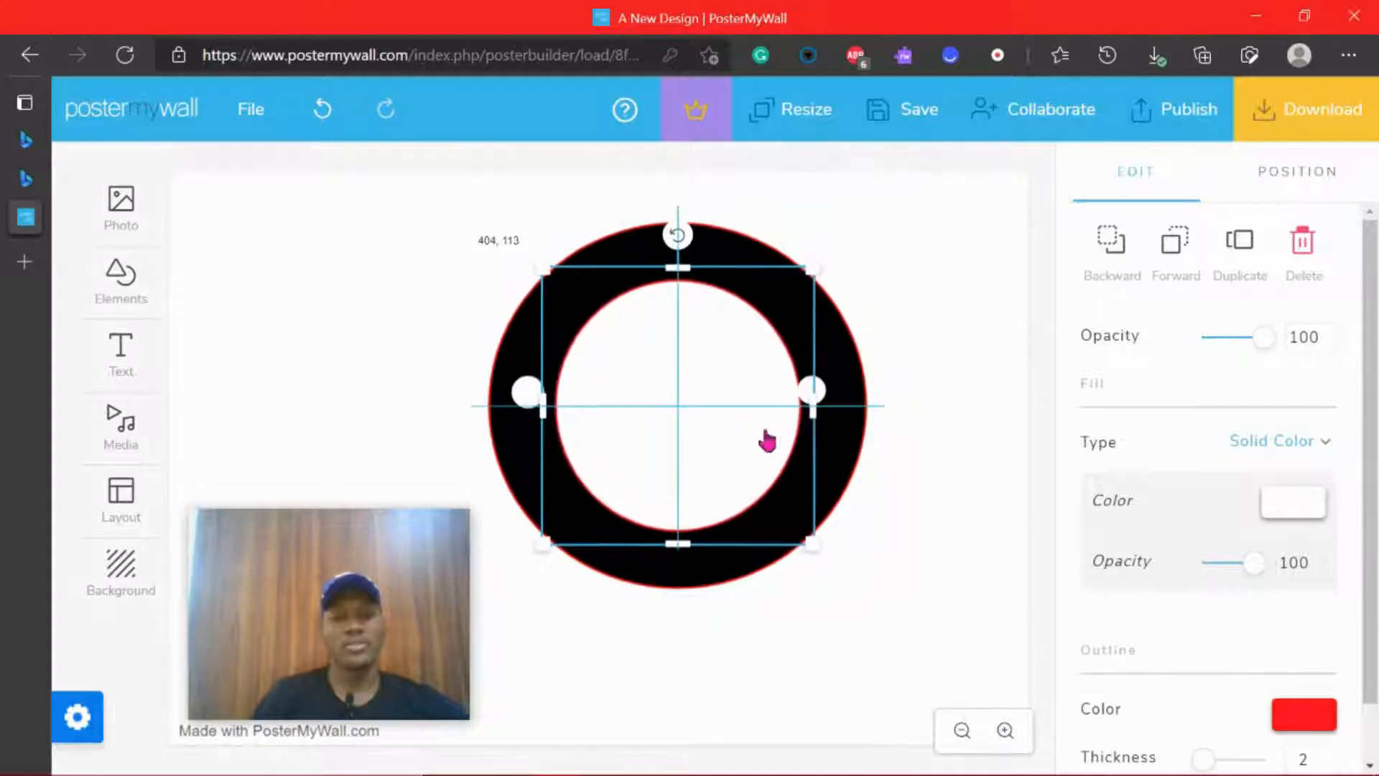
drag(814, 393, 832, 384)
click(532, 394)
drag(532, 394, 526, 394)
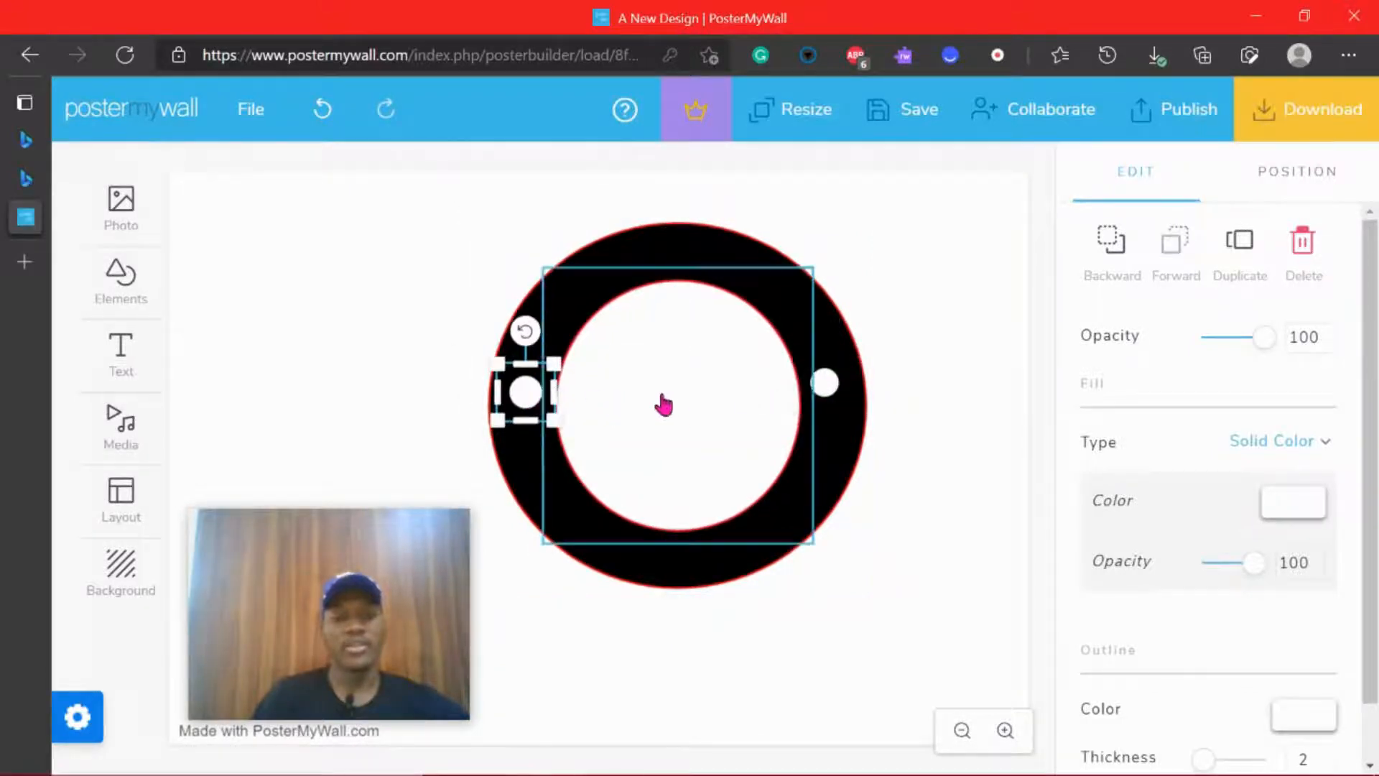
Nudge the inner circle slightly left and save the design
drag(664, 404, 659, 402)
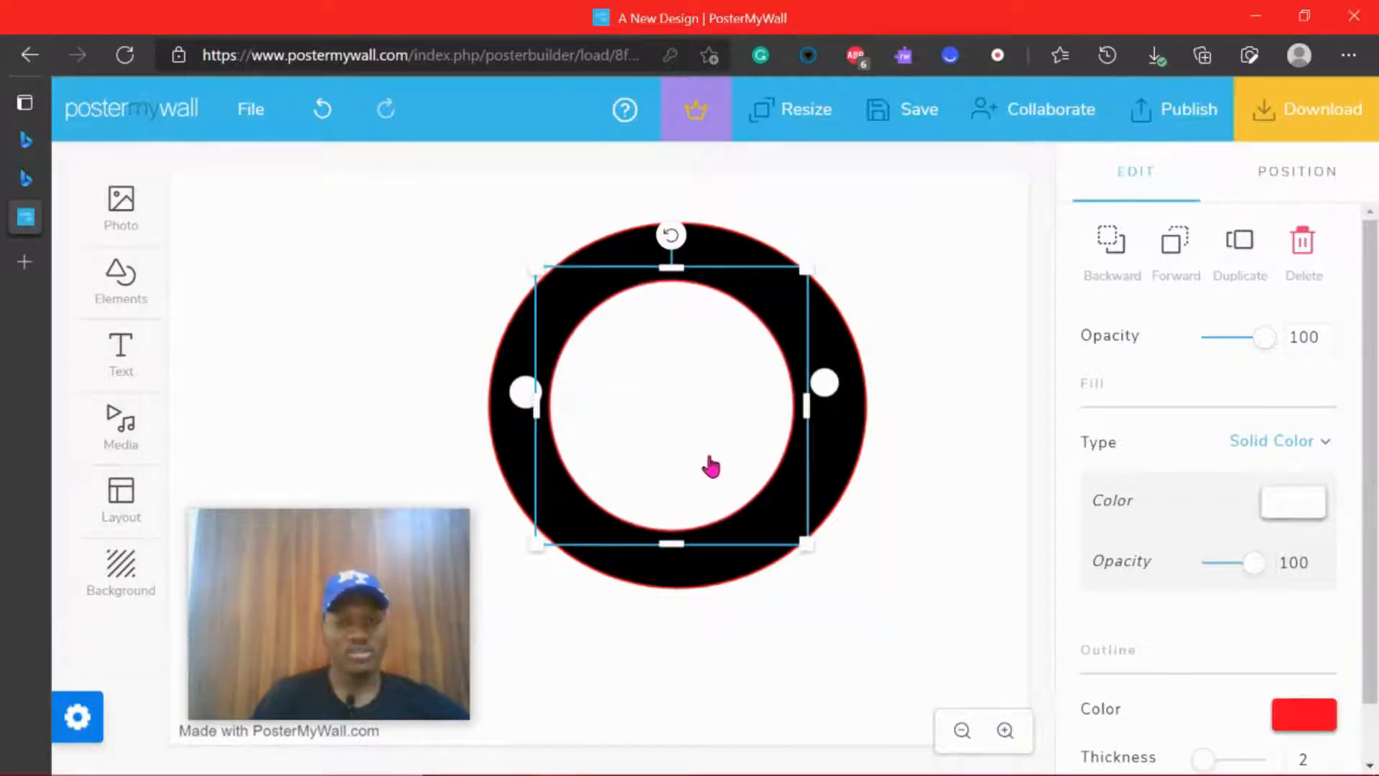
click(564, 569)
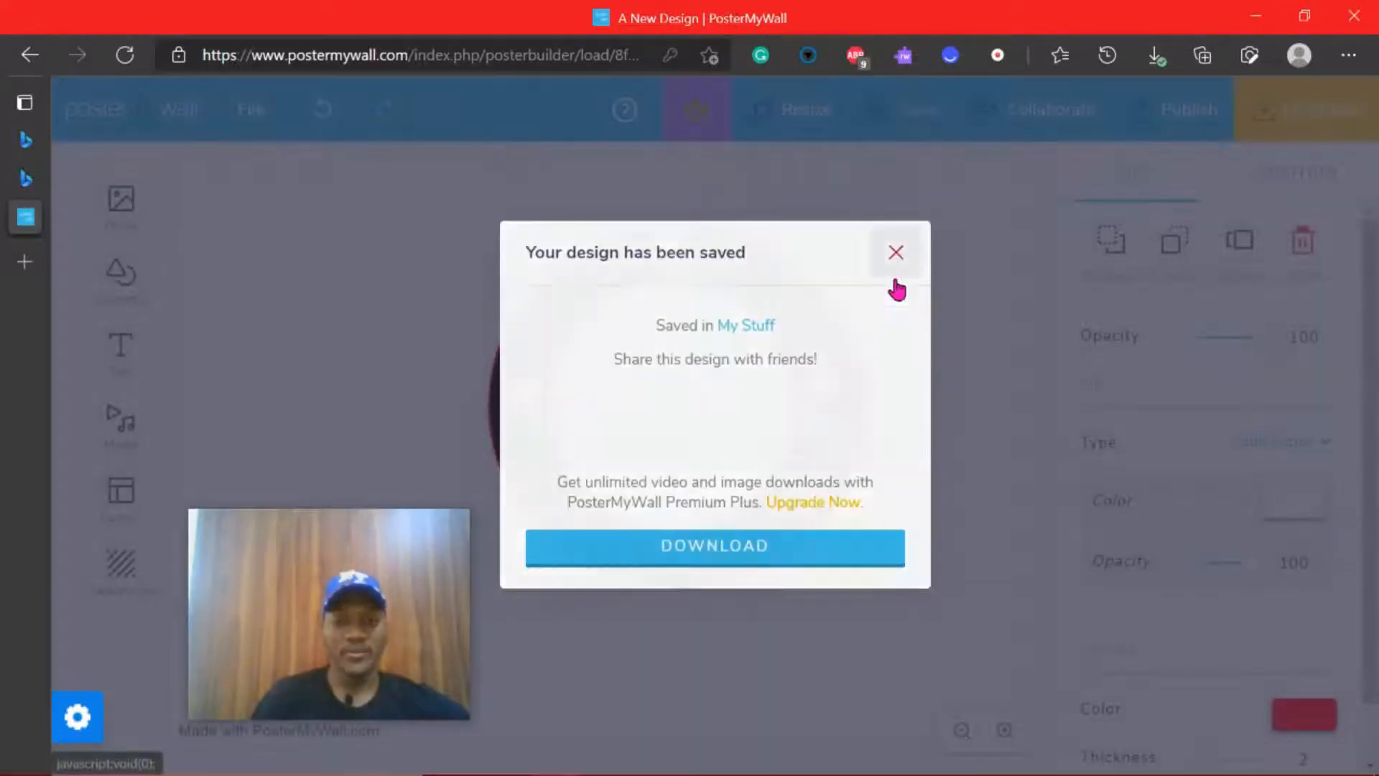
click(896, 263)
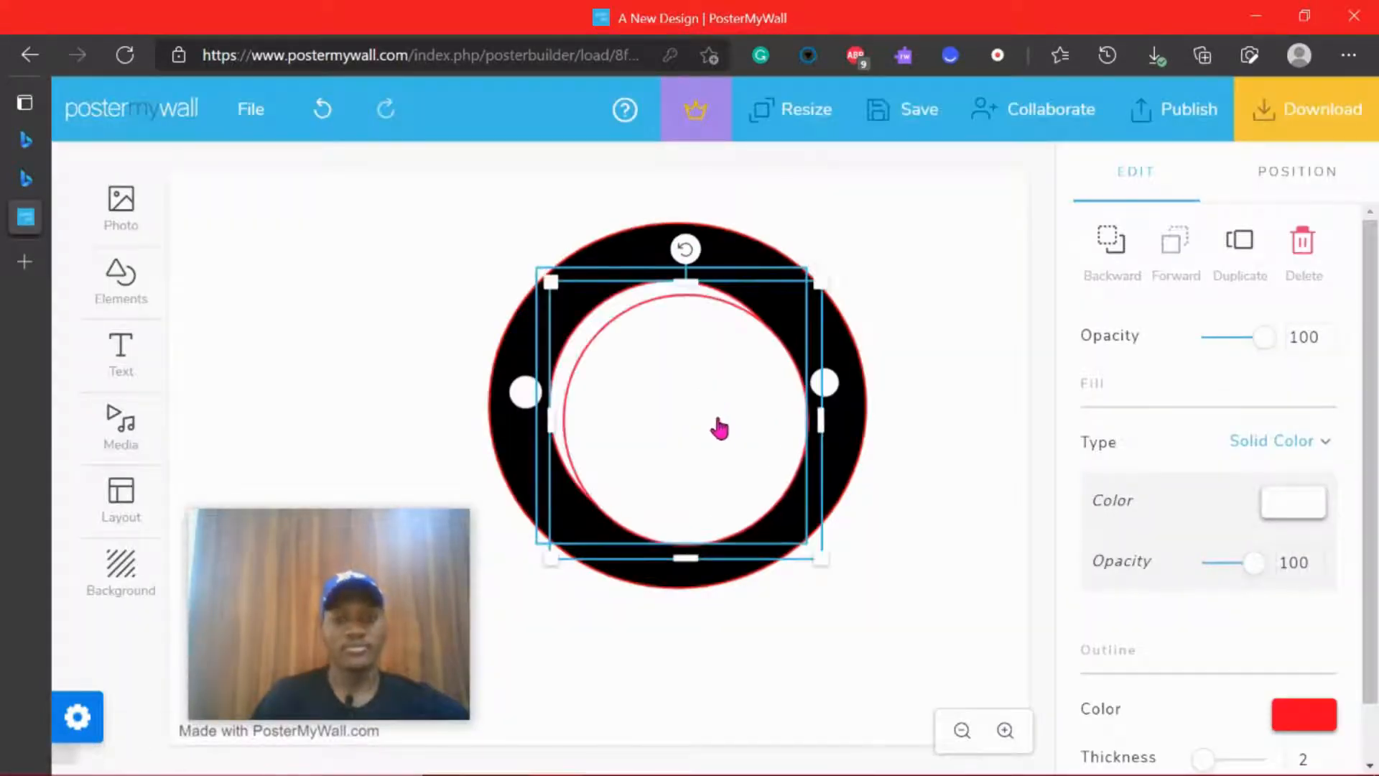
Duplicate the inner circle and enlarge the copy until it nearly fills the outer disc with an even narrow margin
drag(719, 428, 711, 375)
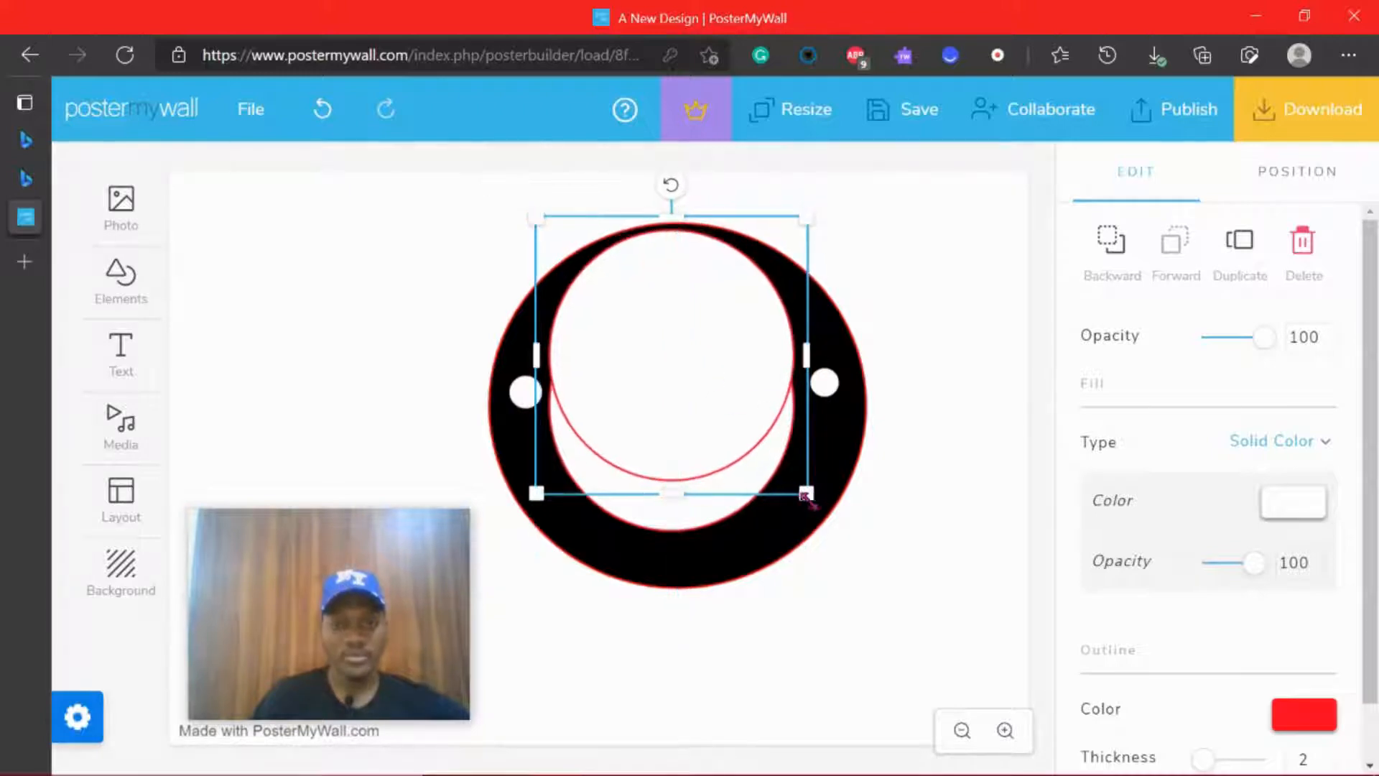
drag(805, 496, 783, 518)
drag(526, 394, 489, 399)
drag(675, 563, 683, 595)
drag(860, 407, 876, 407)
drag(791, 451, 788, 434)
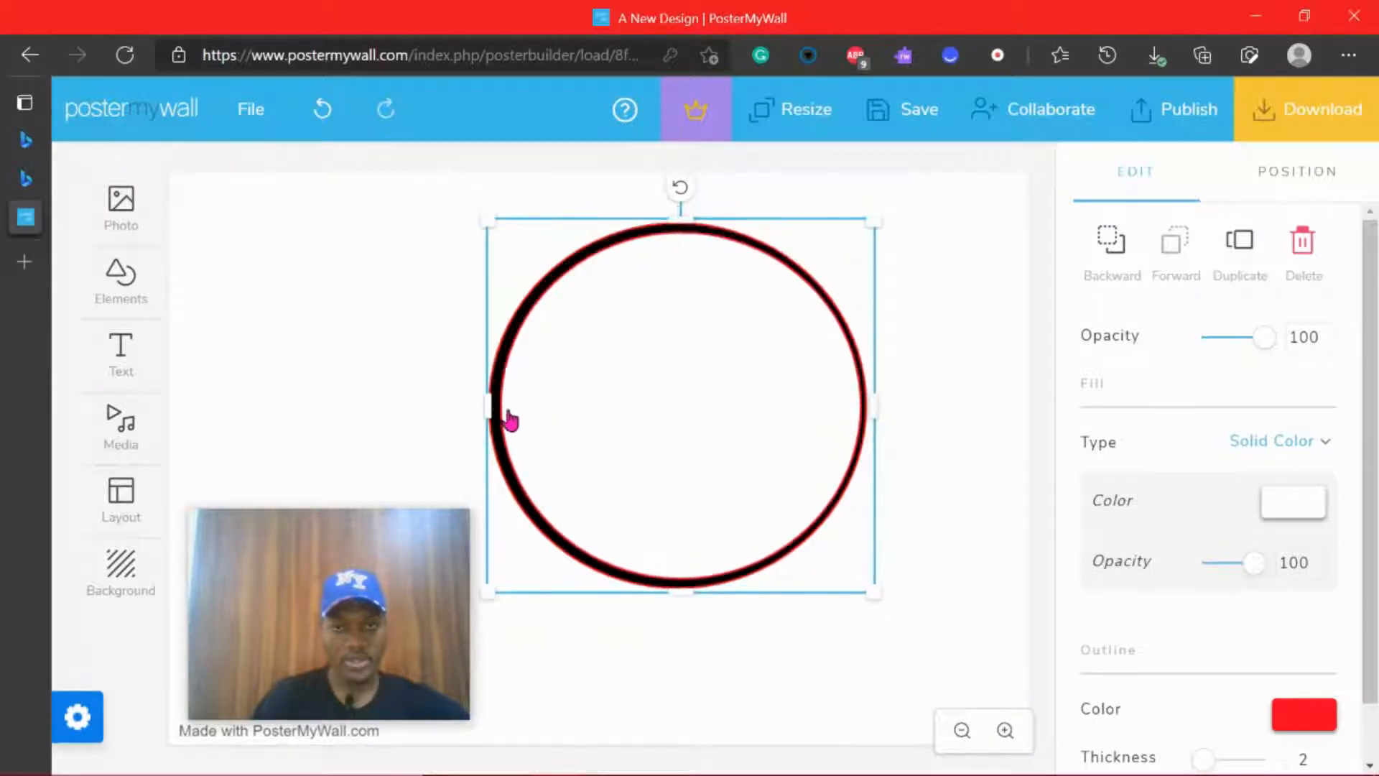
drag(488, 406, 480, 406)
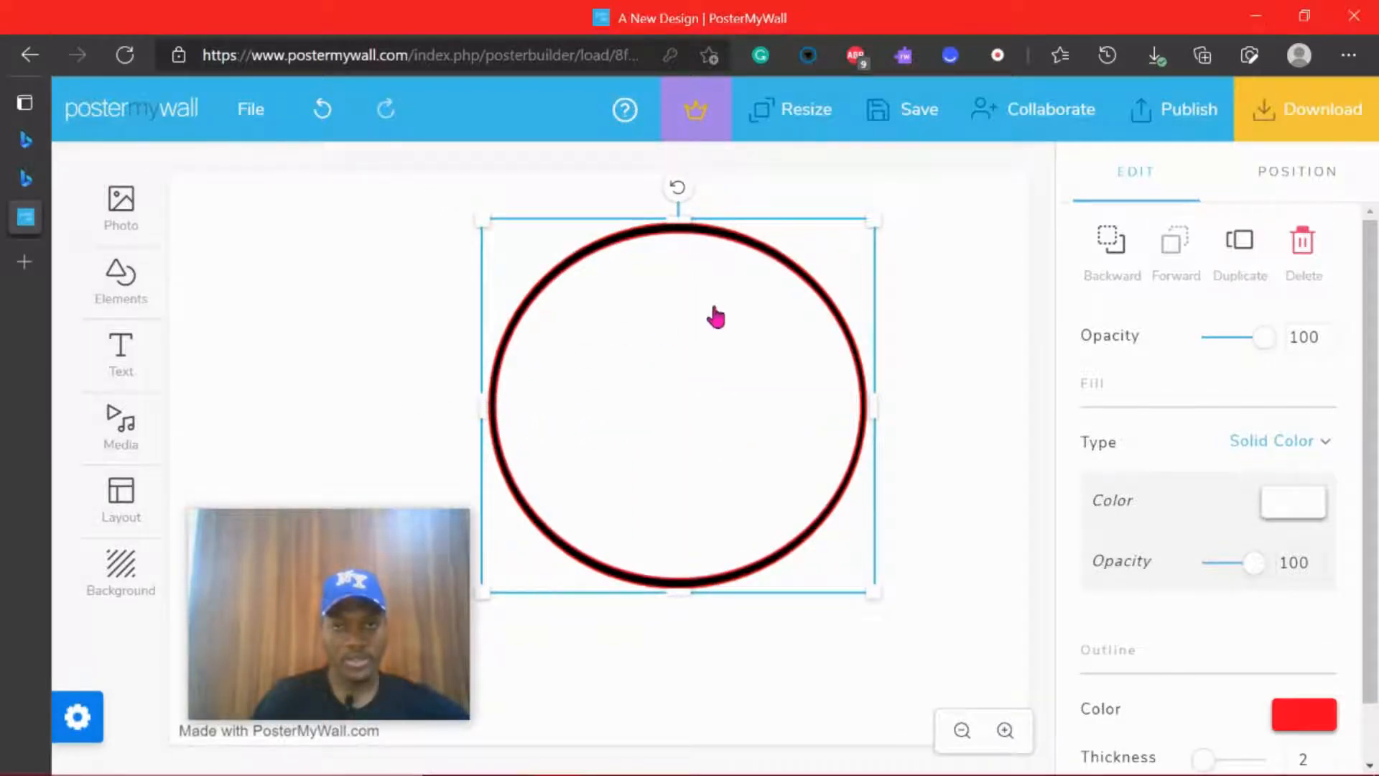
drag(688, 219, 688, 214)
drag(677, 592, 677, 596)
Give the enlarged circle a black fill (000000) and a white outline (ffffff)
click(1286, 508)
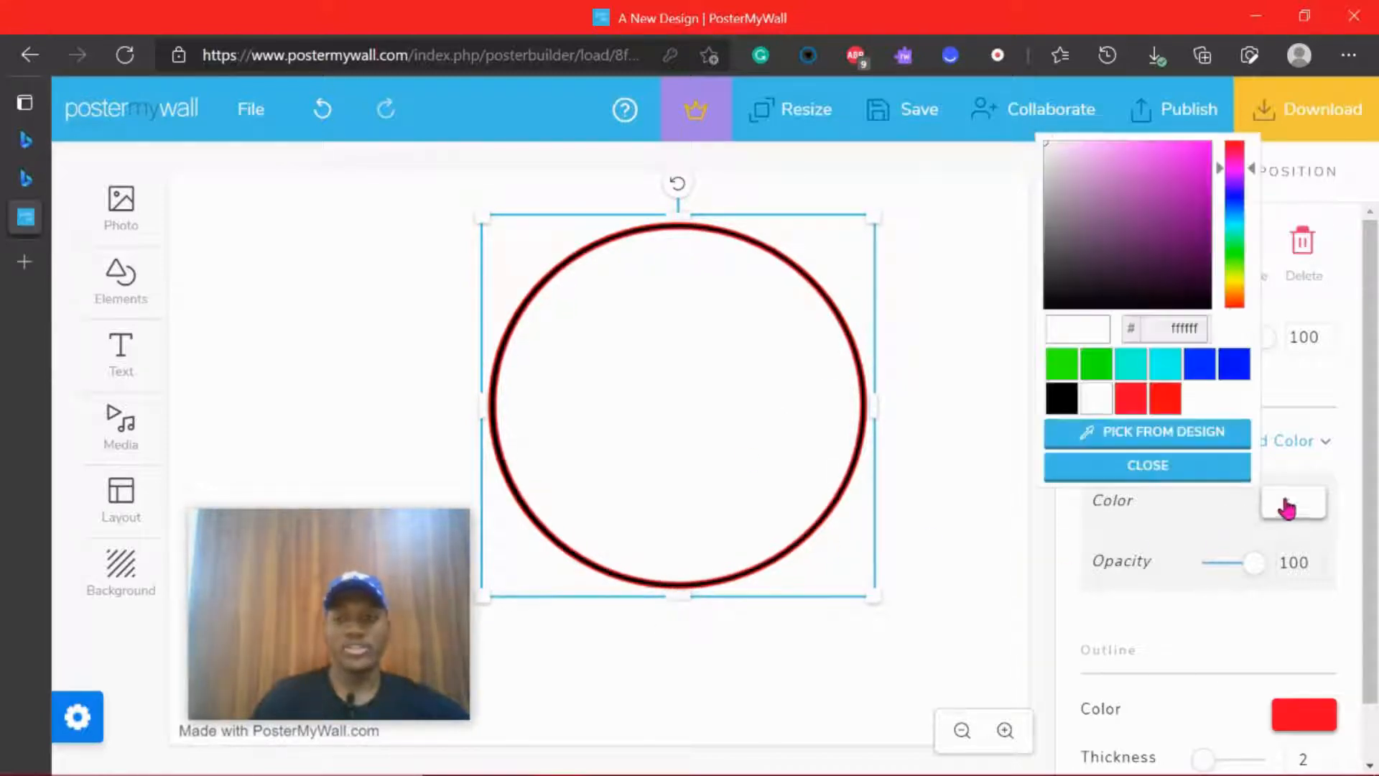
click(1063, 402)
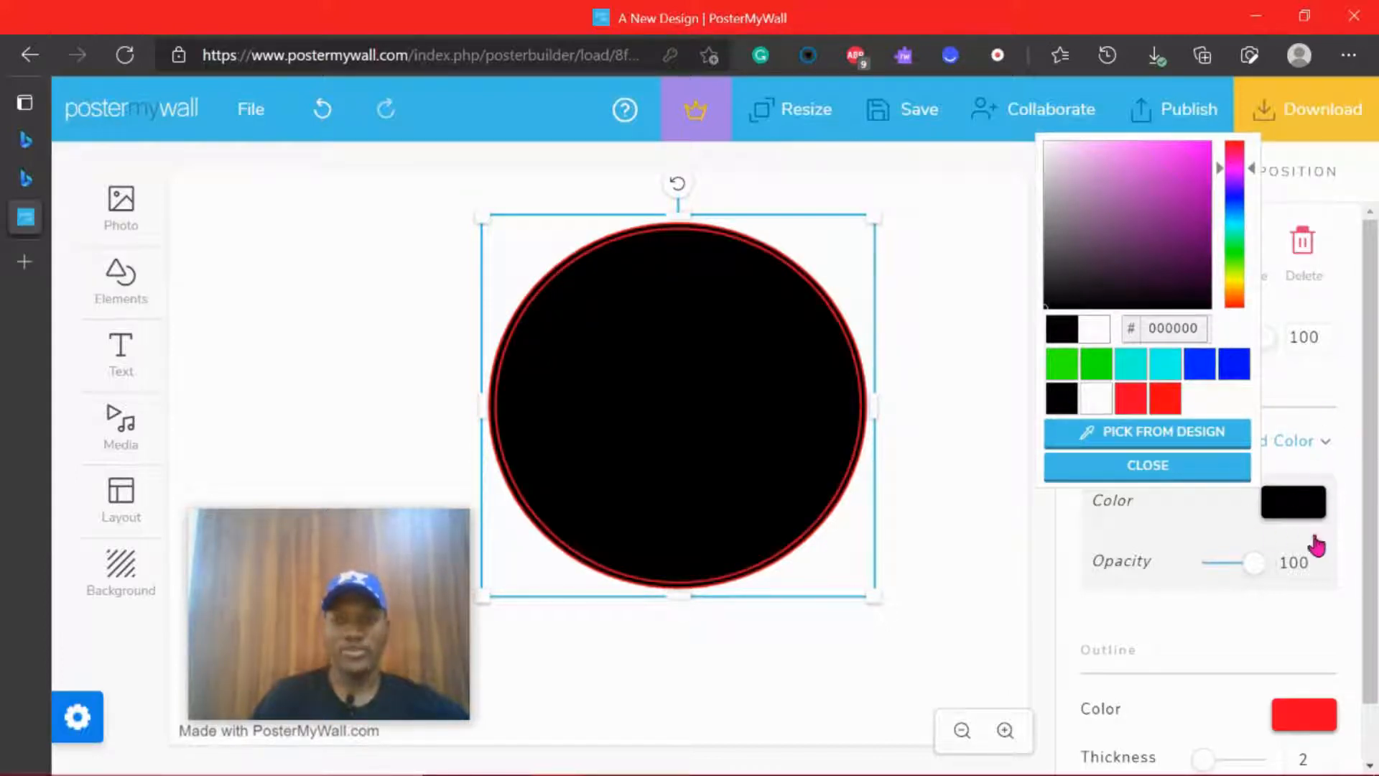
click(1304, 715)
click(1108, 612)
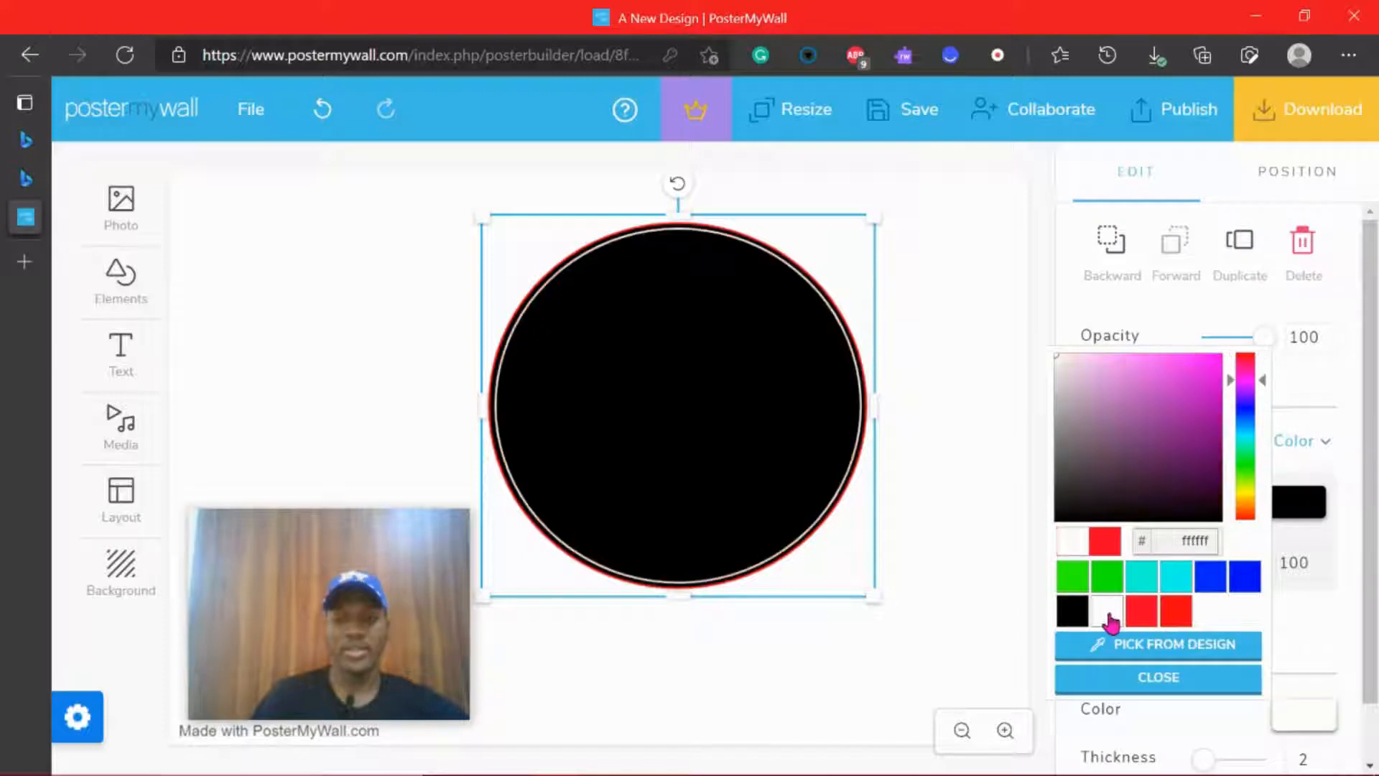
click(984, 529)
Place the white-outlined black circle just above the outer disc and behind the white circle and dots
click(773, 357)
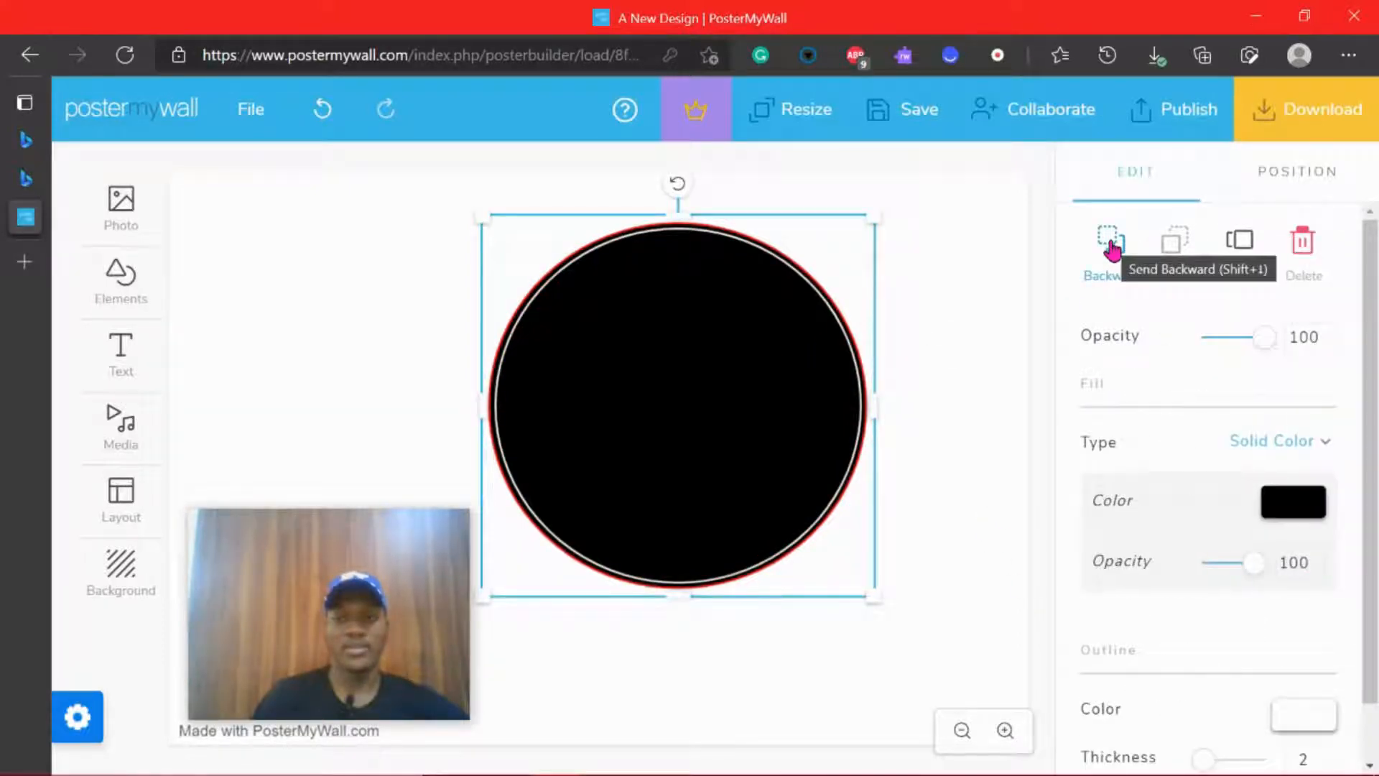
click(1112, 248)
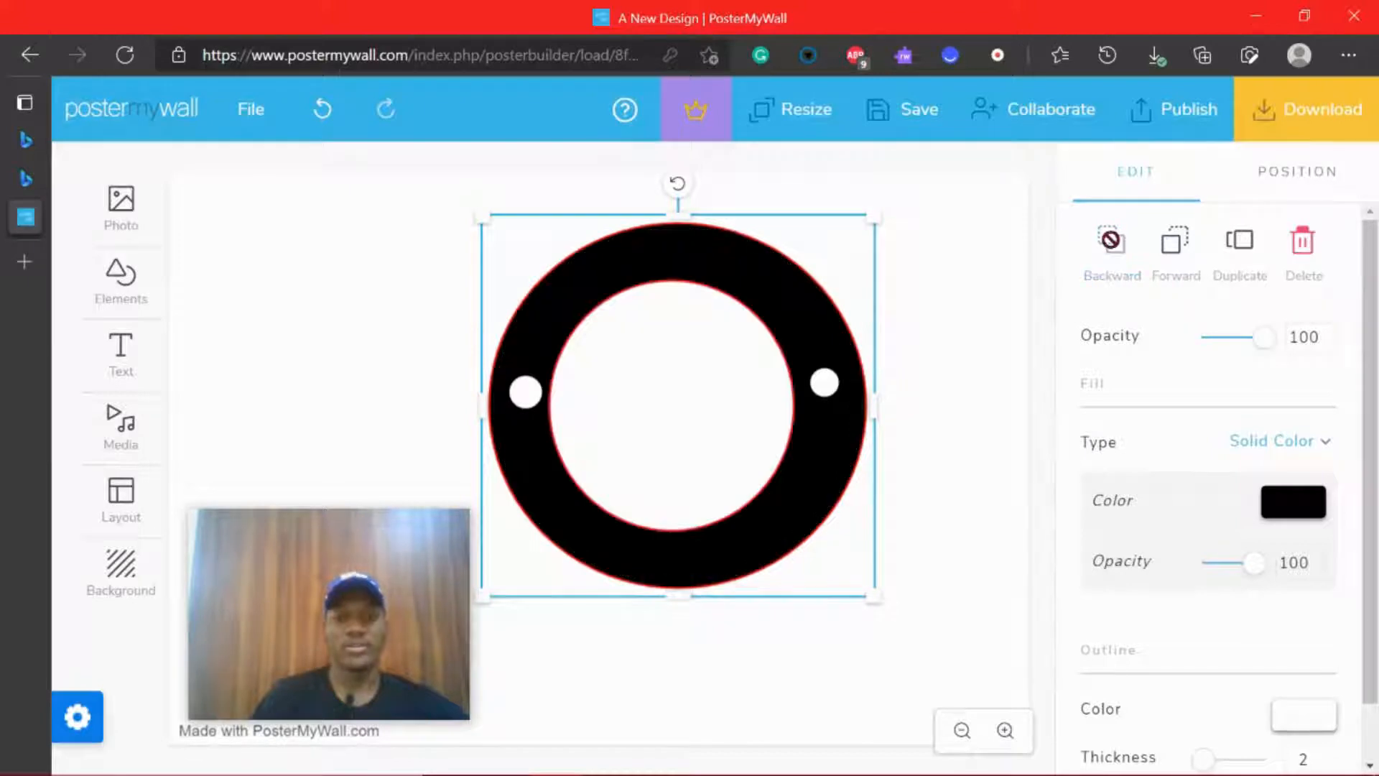
click(1168, 251)
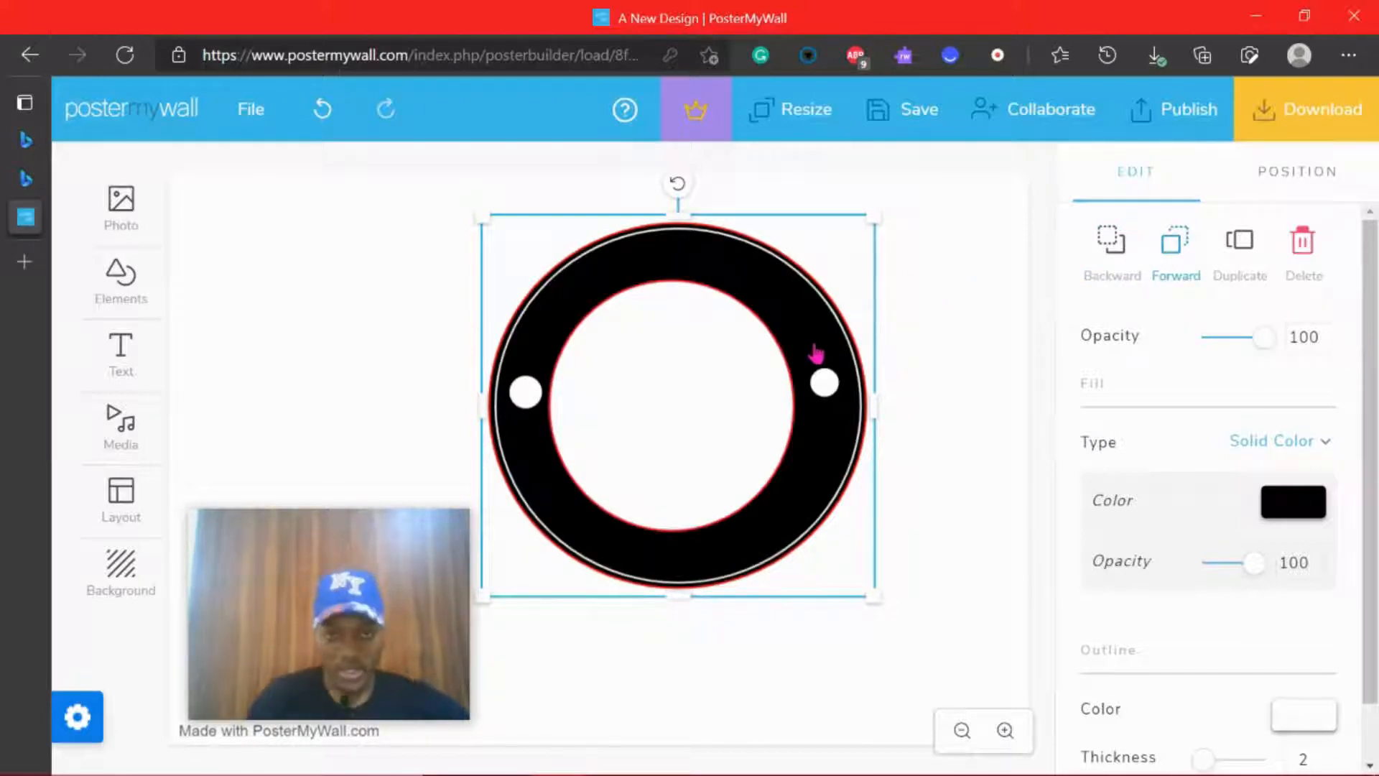
Widen the inner white circle to about 276 x 262, recentre it, and shift the right dot outward
drag(714, 387, 681, 381)
drag(533, 394, 523, 394)
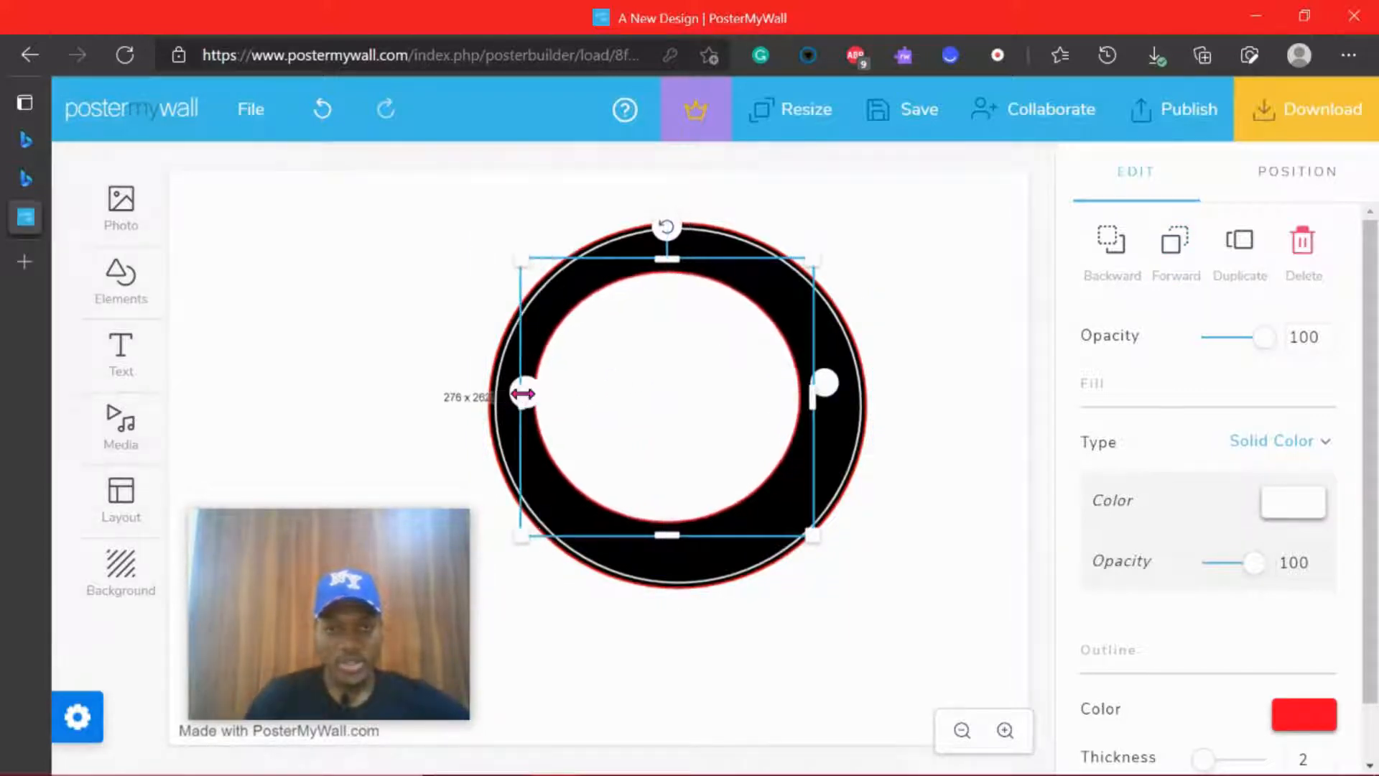
drag(640, 417, 648, 409)
drag(830, 387, 837, 395)
click(718, 407)
drag(718, 408, 714, 409)
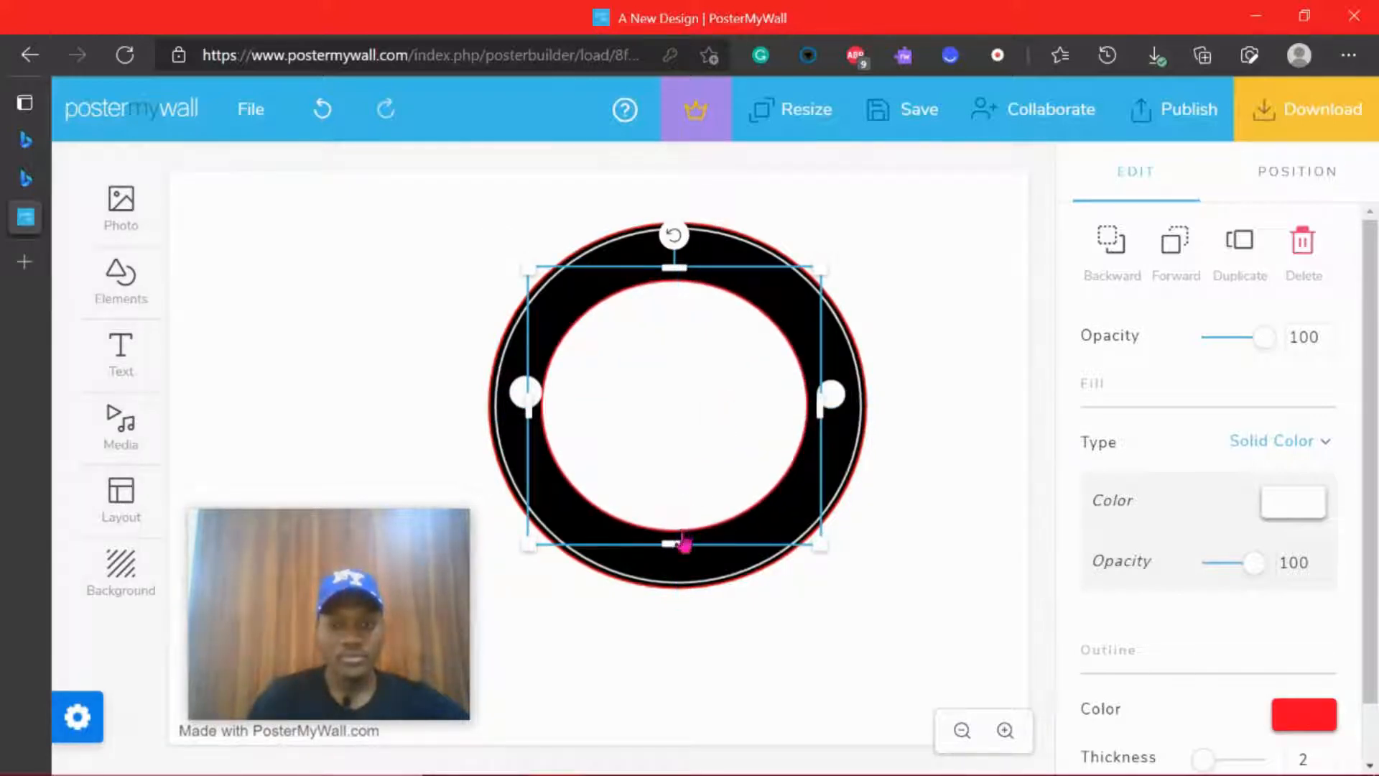
Adjust the inner white circle's height at its upper and lower edges to make it rounder
drag(680, 545, 683, 502)
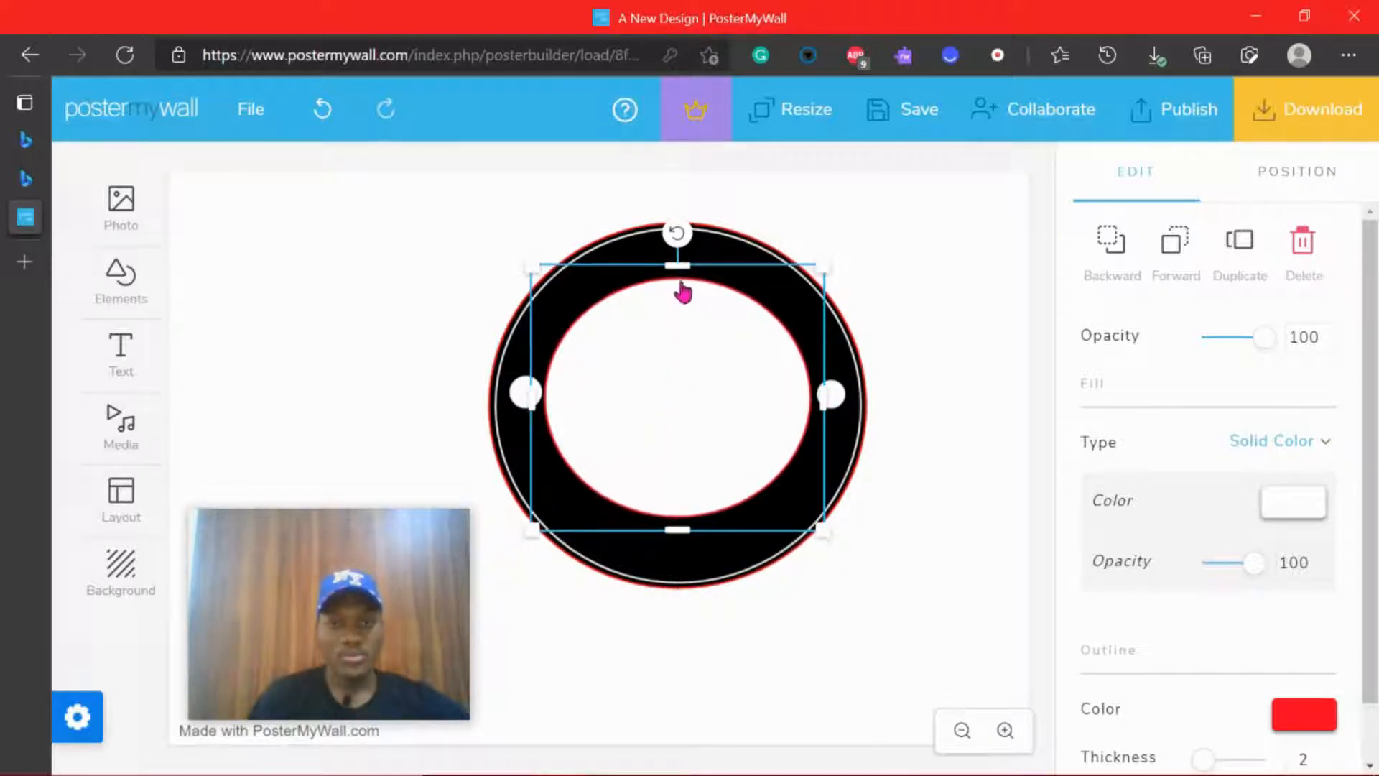
drag(678, 271, 676, 258)
drag(672, 535, 677, 557)
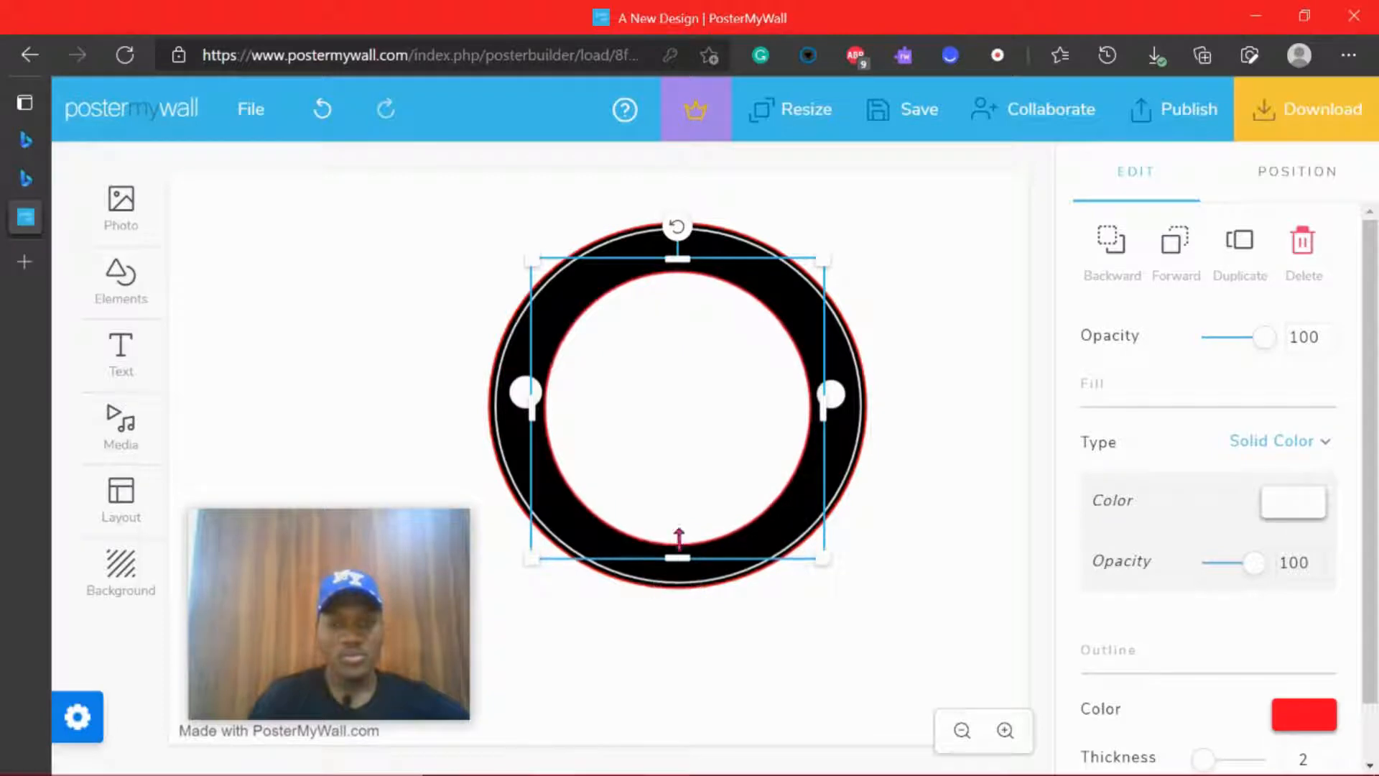
Change the inner white circle's outline color to black
click(1305, 718)
click(1071, 612)
click(957, 482)
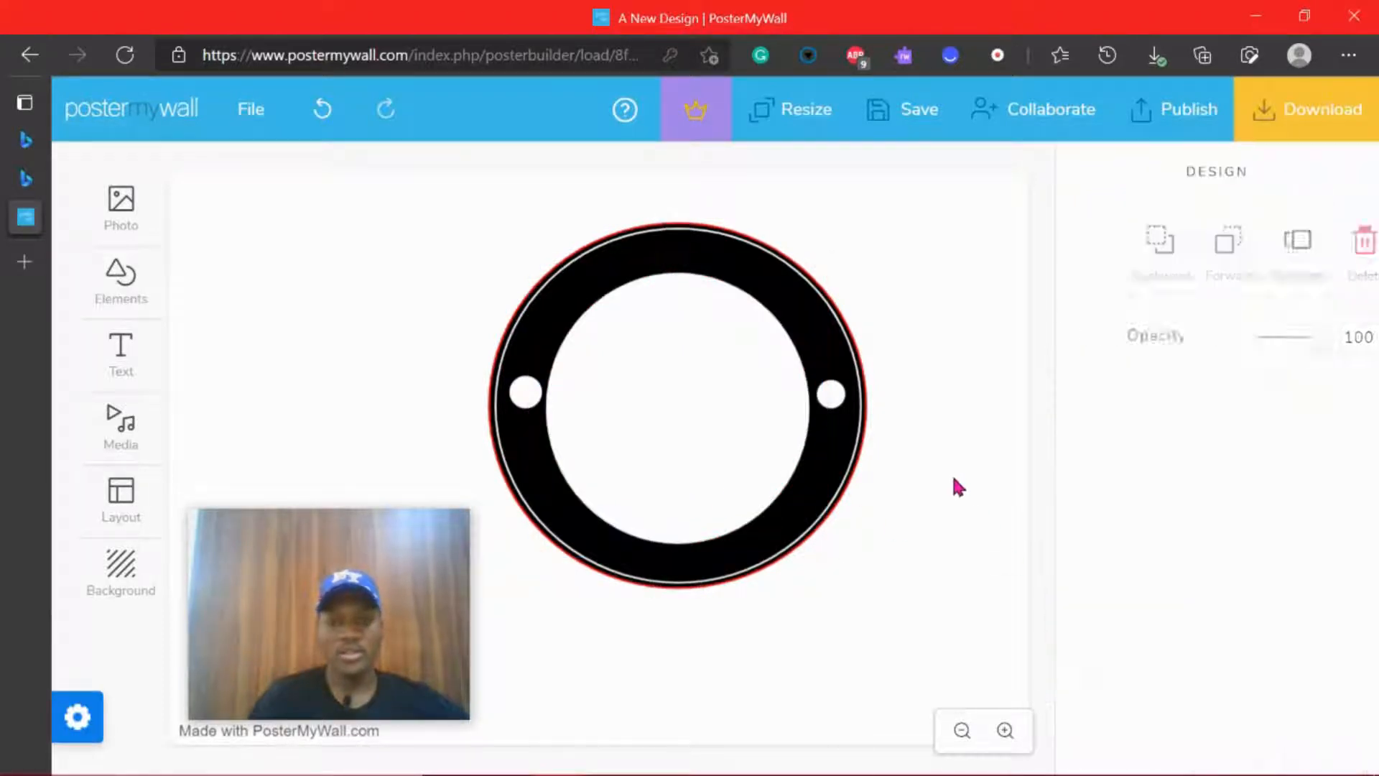
Widen the inner white circle slightly, reduce its height, and recentre it within the ring
click(763, 429)
drag(827, 394, 832, 400)
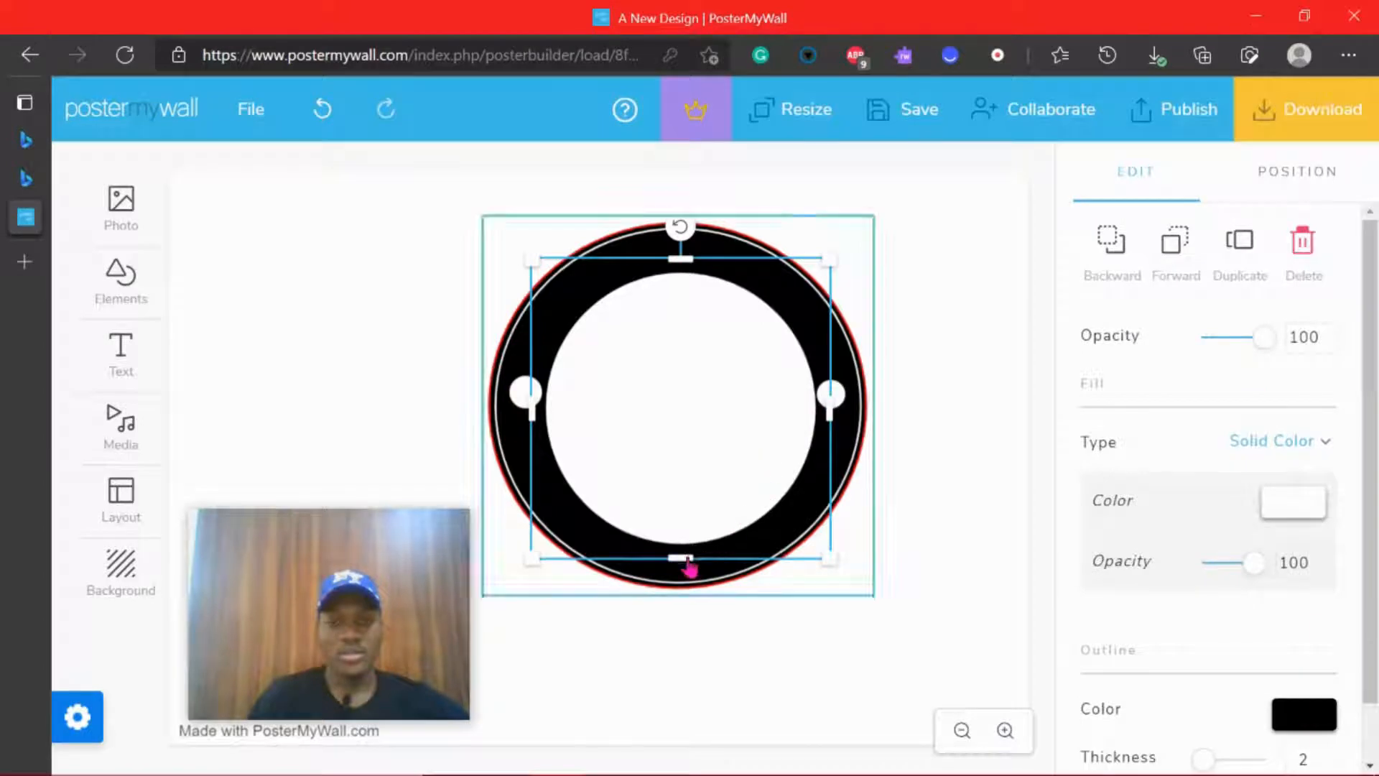
drag(688, 560, 687, 540)
drag(695, 490, 692, 492)
click(975, 498)
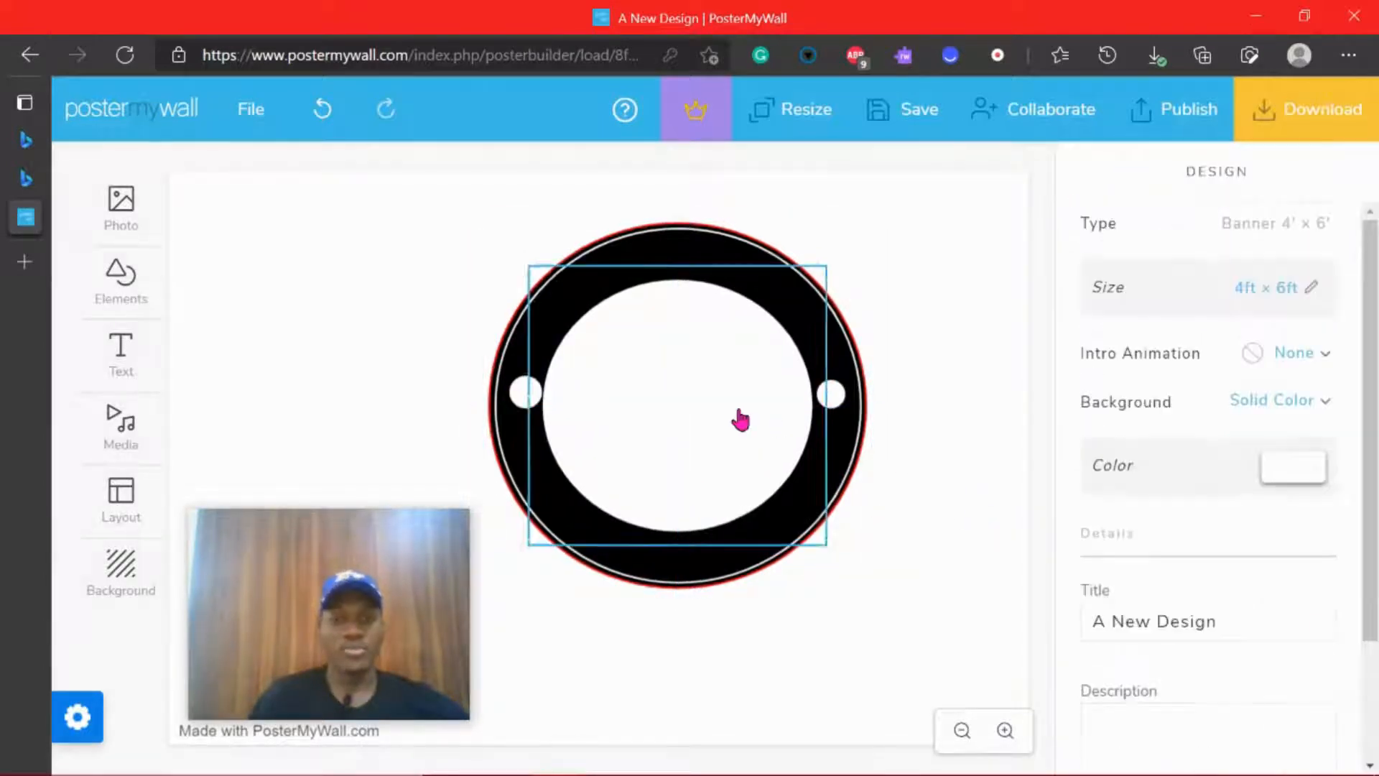
Duplicate the inner white circle, shrink the copy, and centre it inside the original as a thin inner ring
click(740, 421)
drag(740, 422, 754, 434)
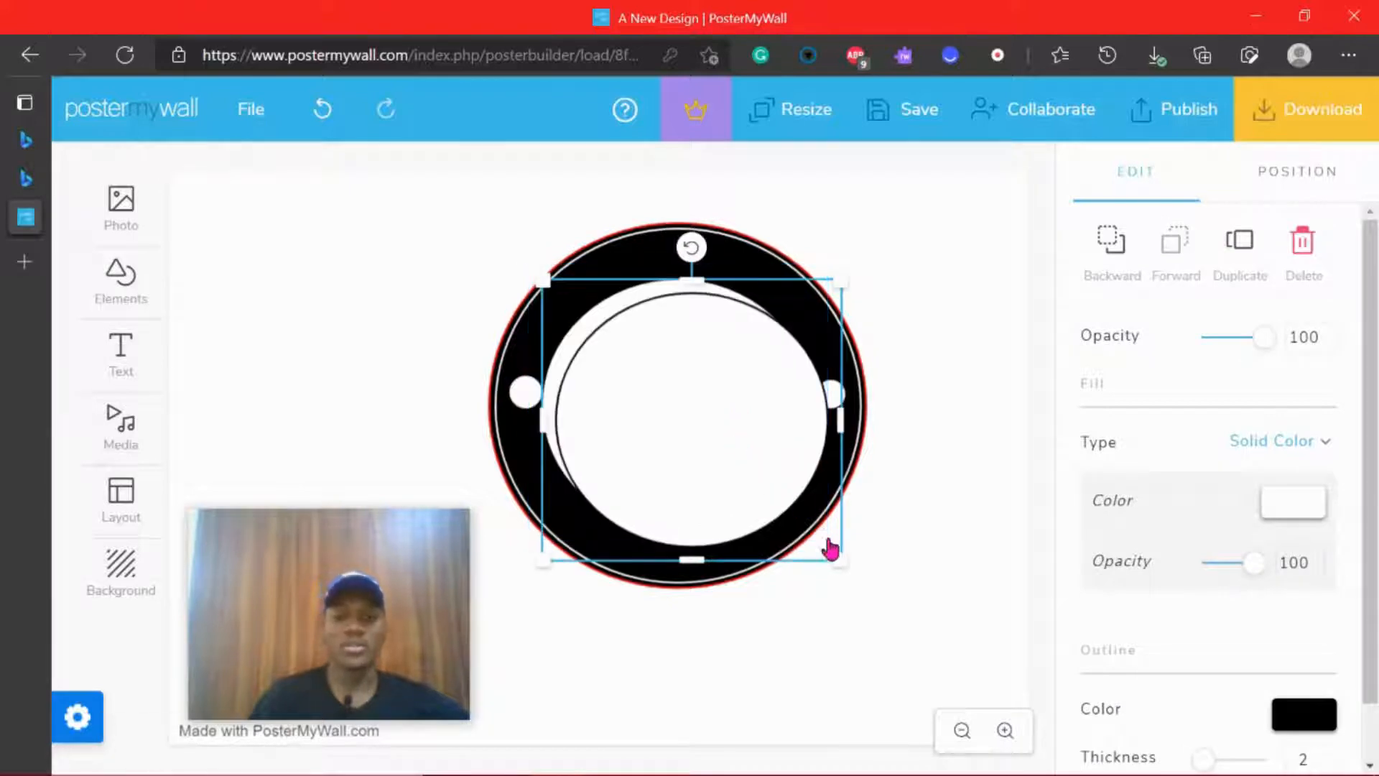
drag(830, 549, 740, 447)
drag(777, 495, 802, 515)
drag(572, 296, 557, 282)
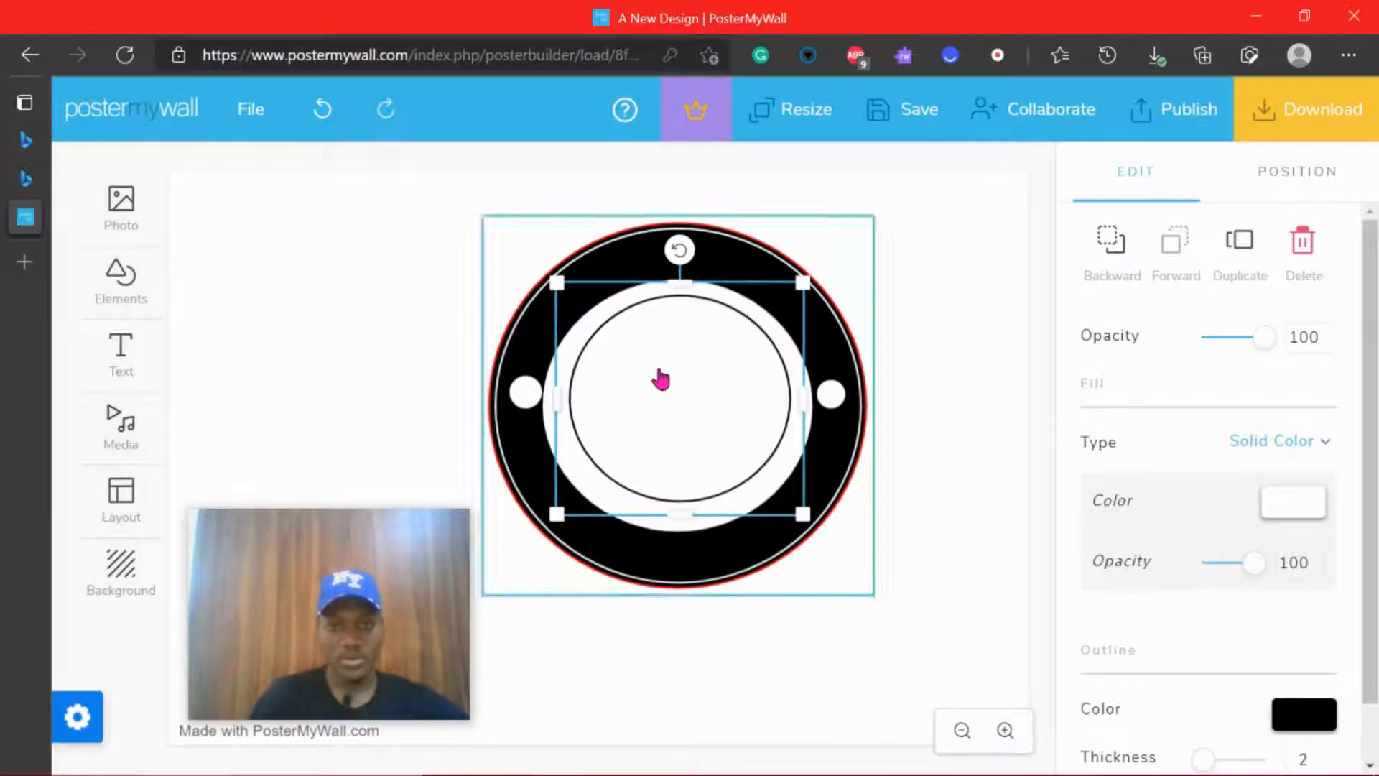
drag(661, 380, 686, 385)
drag(790, 517, 803, 530)
drag(747, 467, 712, 419)
click(976, 514)
Enlarge the right dot to about 37 x 37 and reposition the left dot to match it across the ring
drag(525, 394, 533, 417)
click(831, 394)
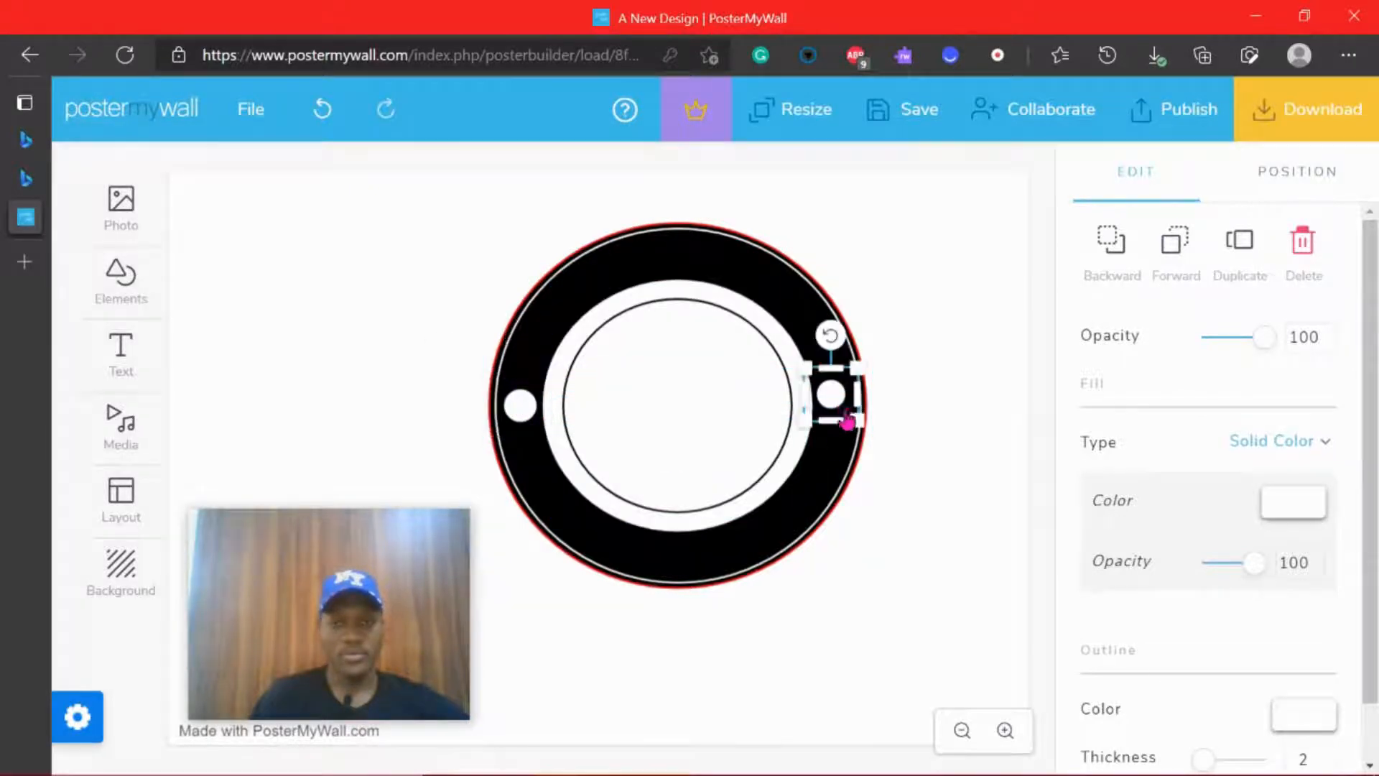
drag(862, 429, 865, 433)
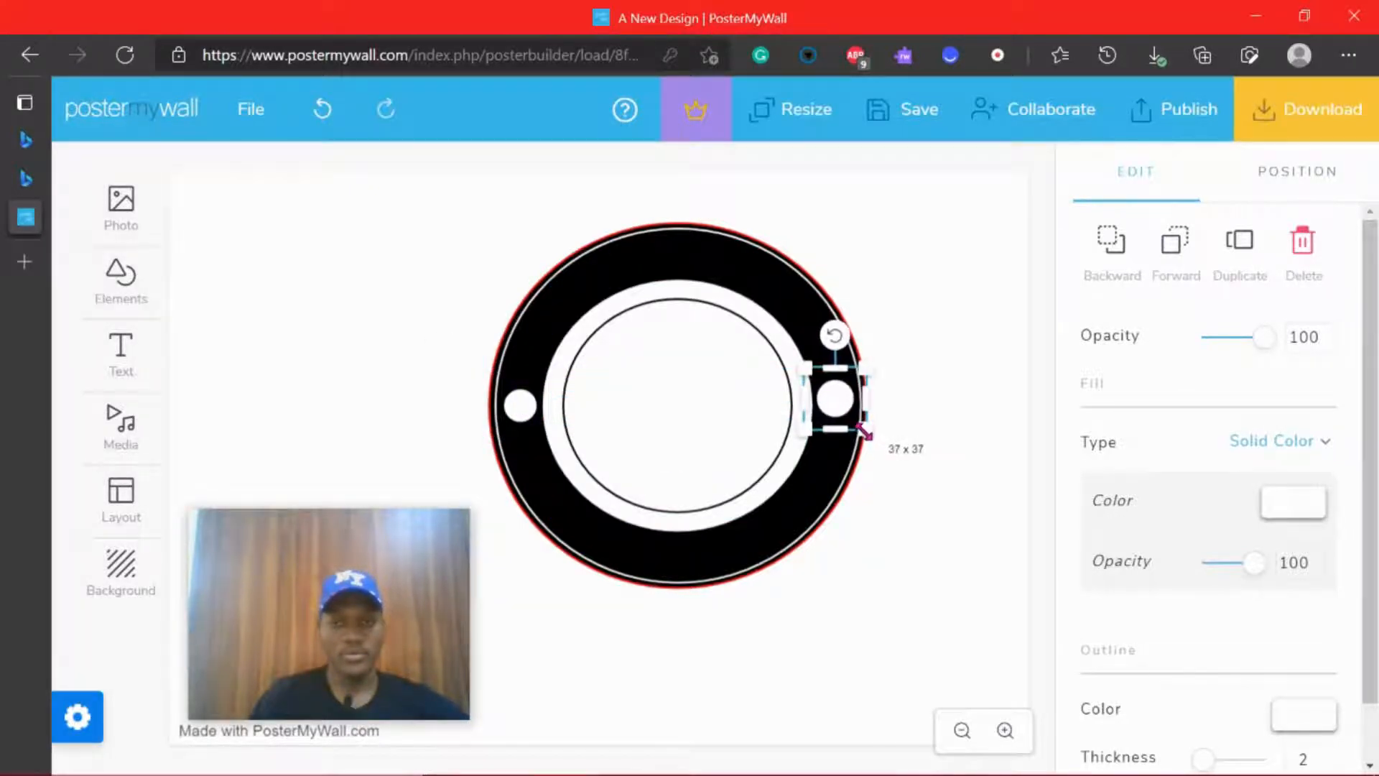
click(916, 484)
click(519, 402)
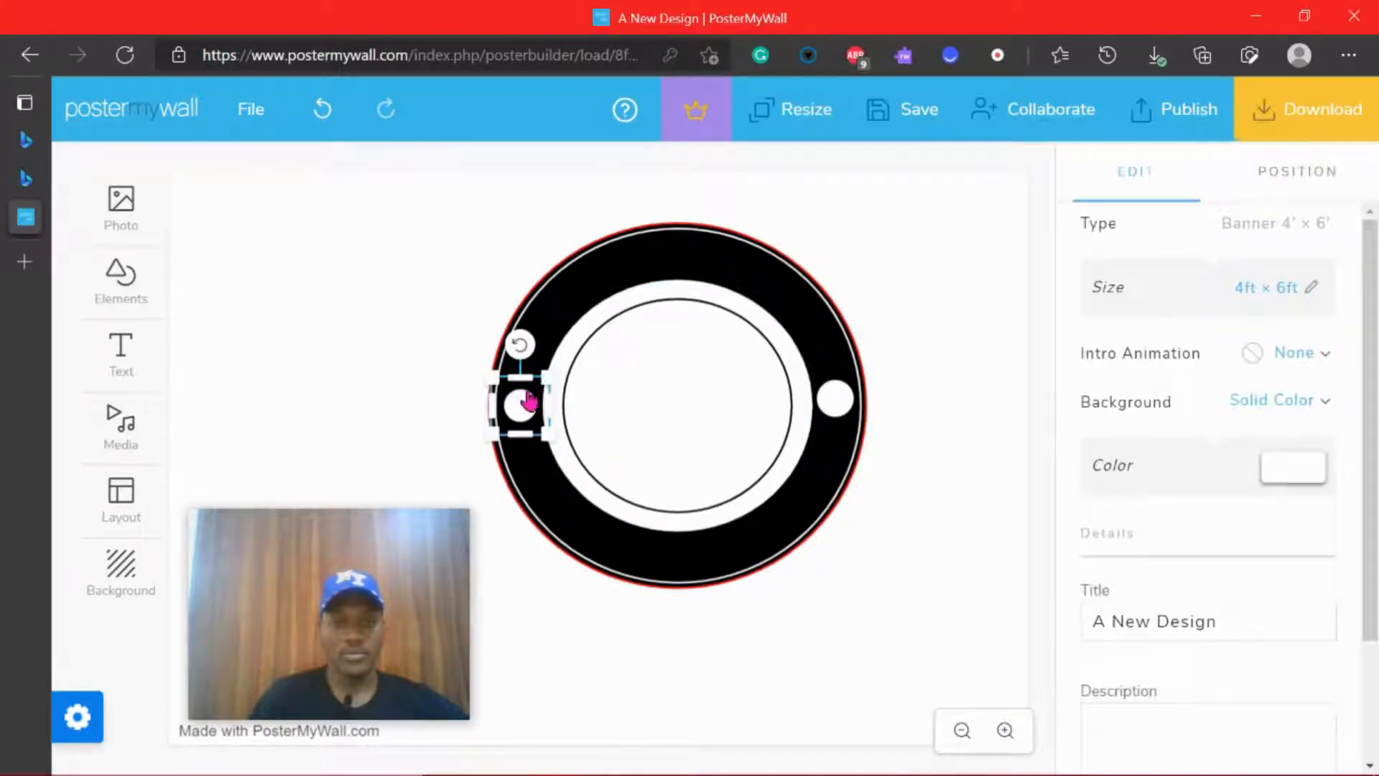
drag(522, 406, 521, 399)
click(885, 510)
Set the innermost circle's outline color to bright red (f70010)
click(750, 415)
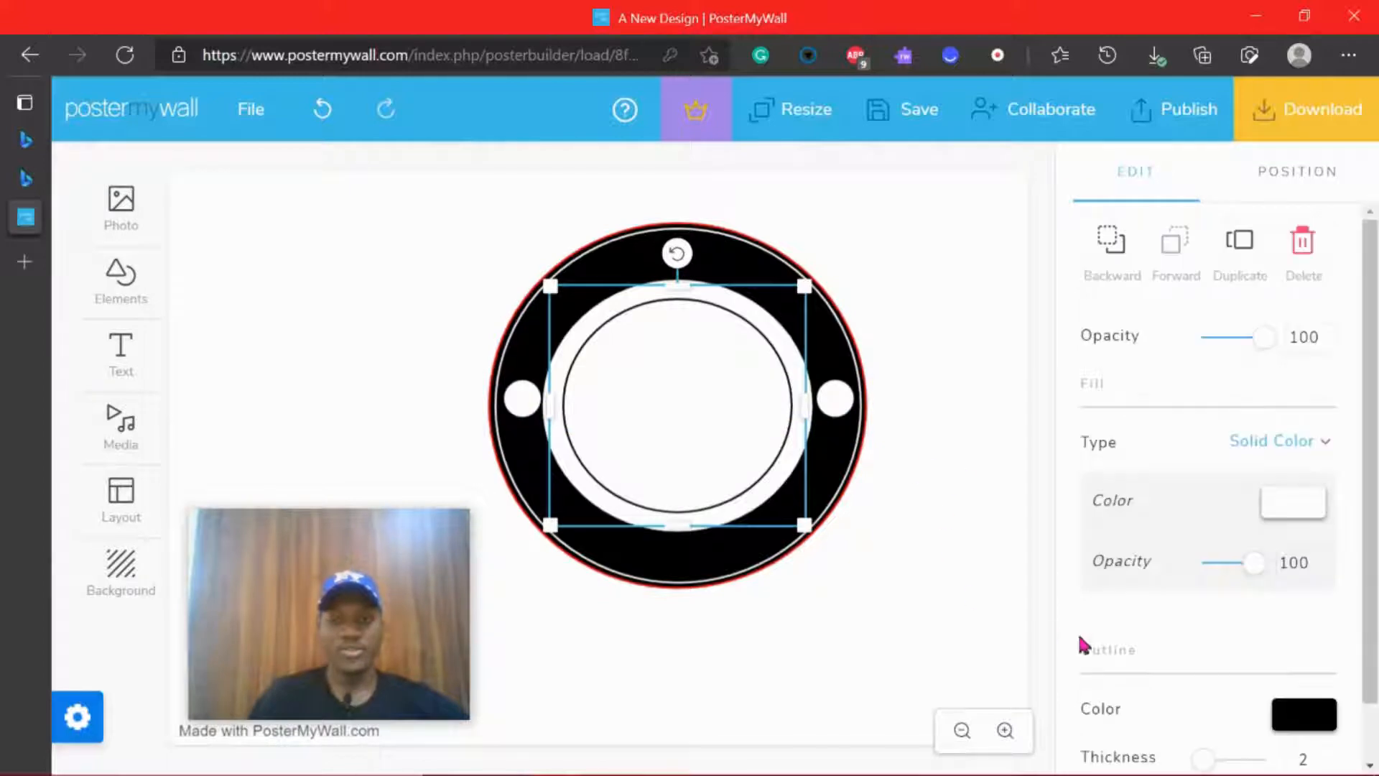
click(1295, 725)
click(1247, 579)
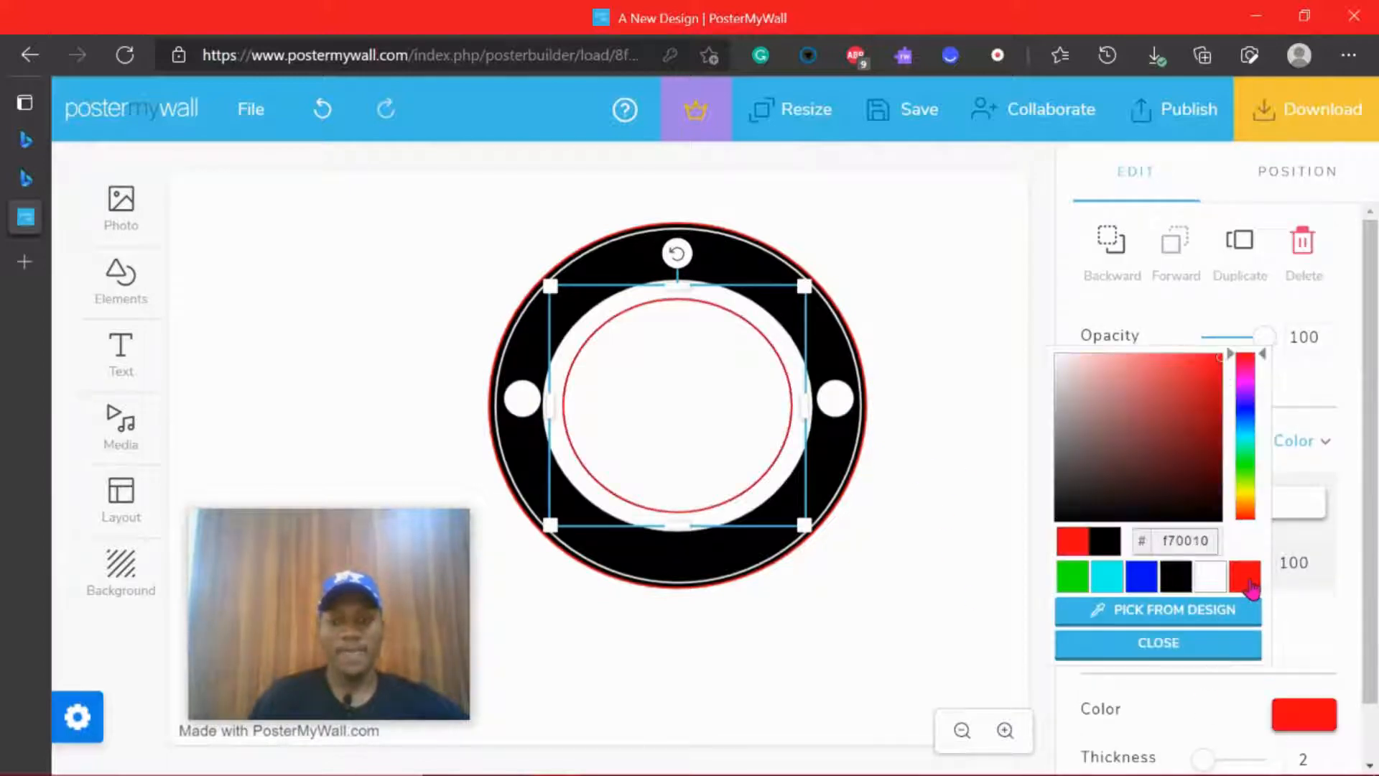
click(950, 562)
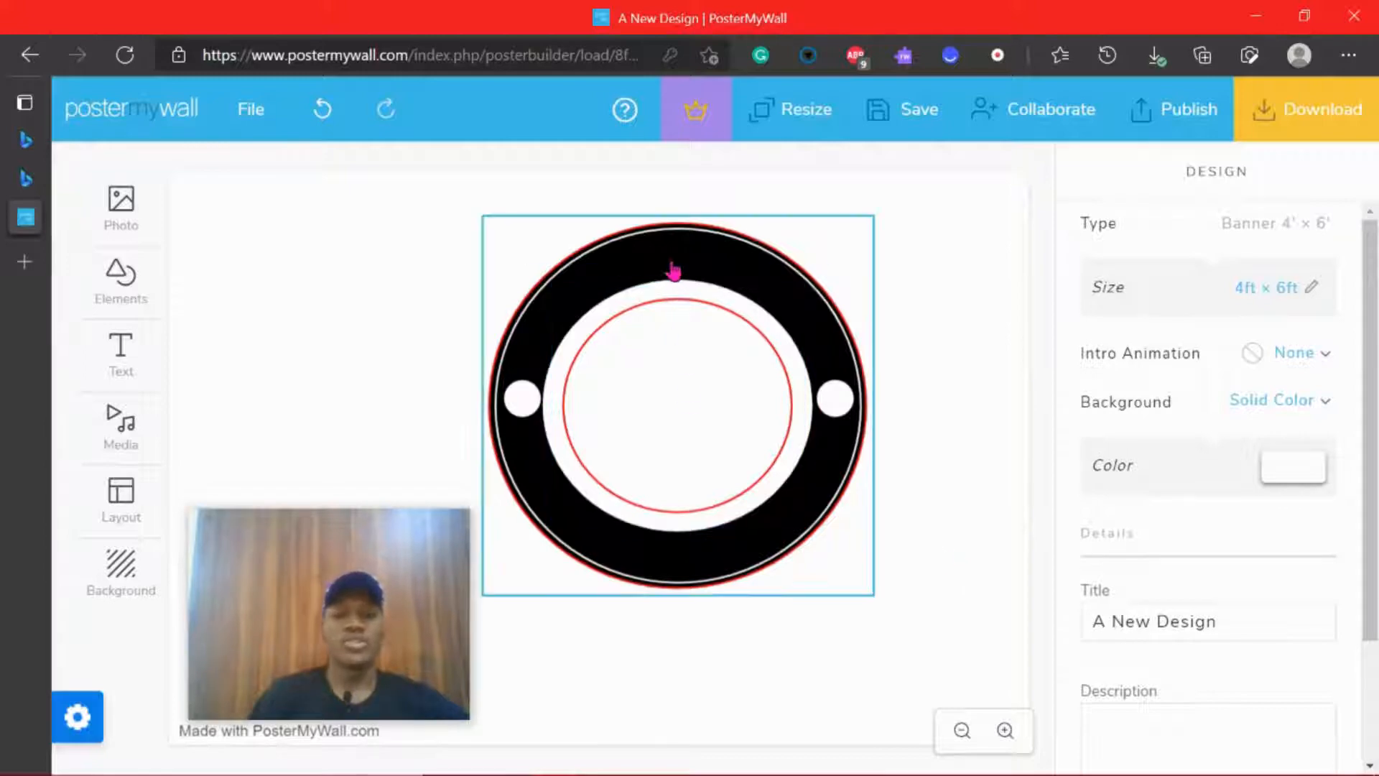
Add fancy text reading "Walk" to the design with the Happy effect and the SF Collegiate font
click(124, 354)
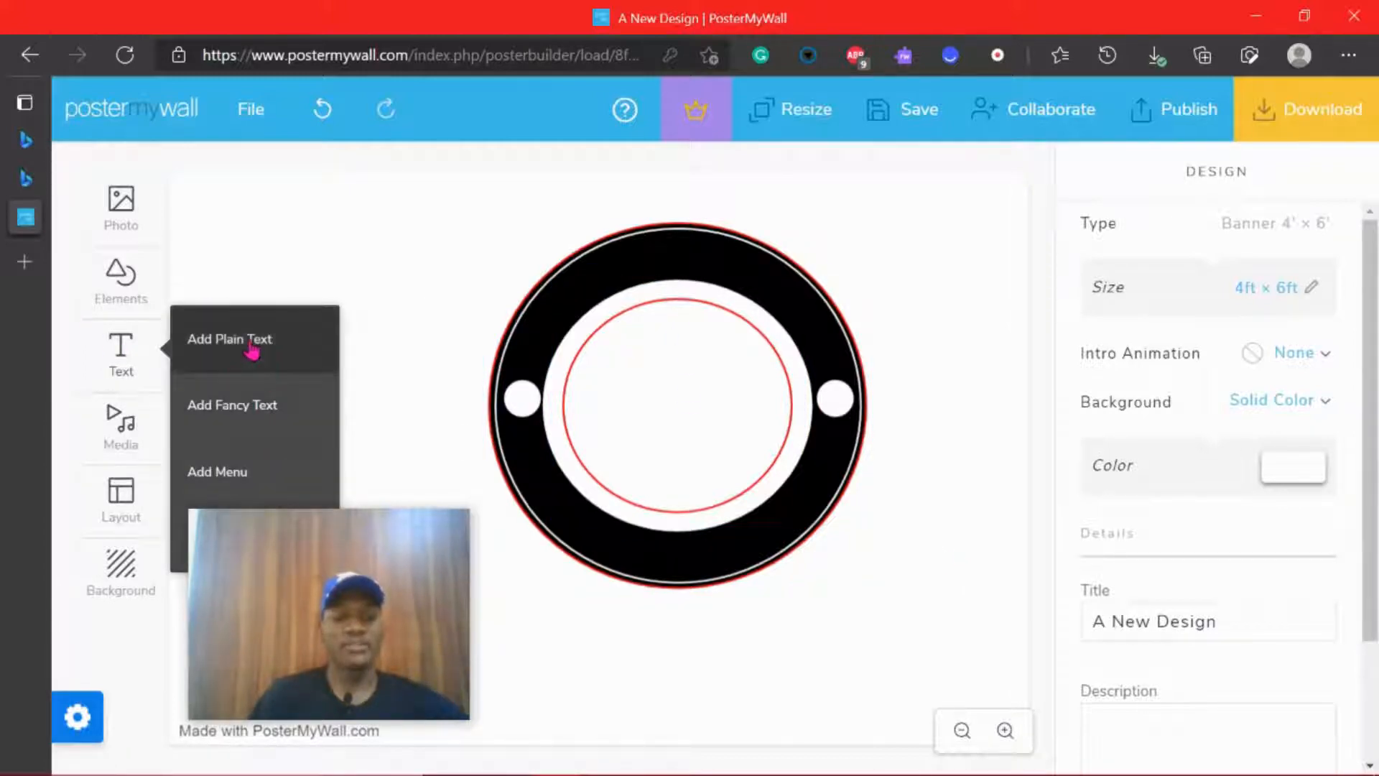
click(231, 471)
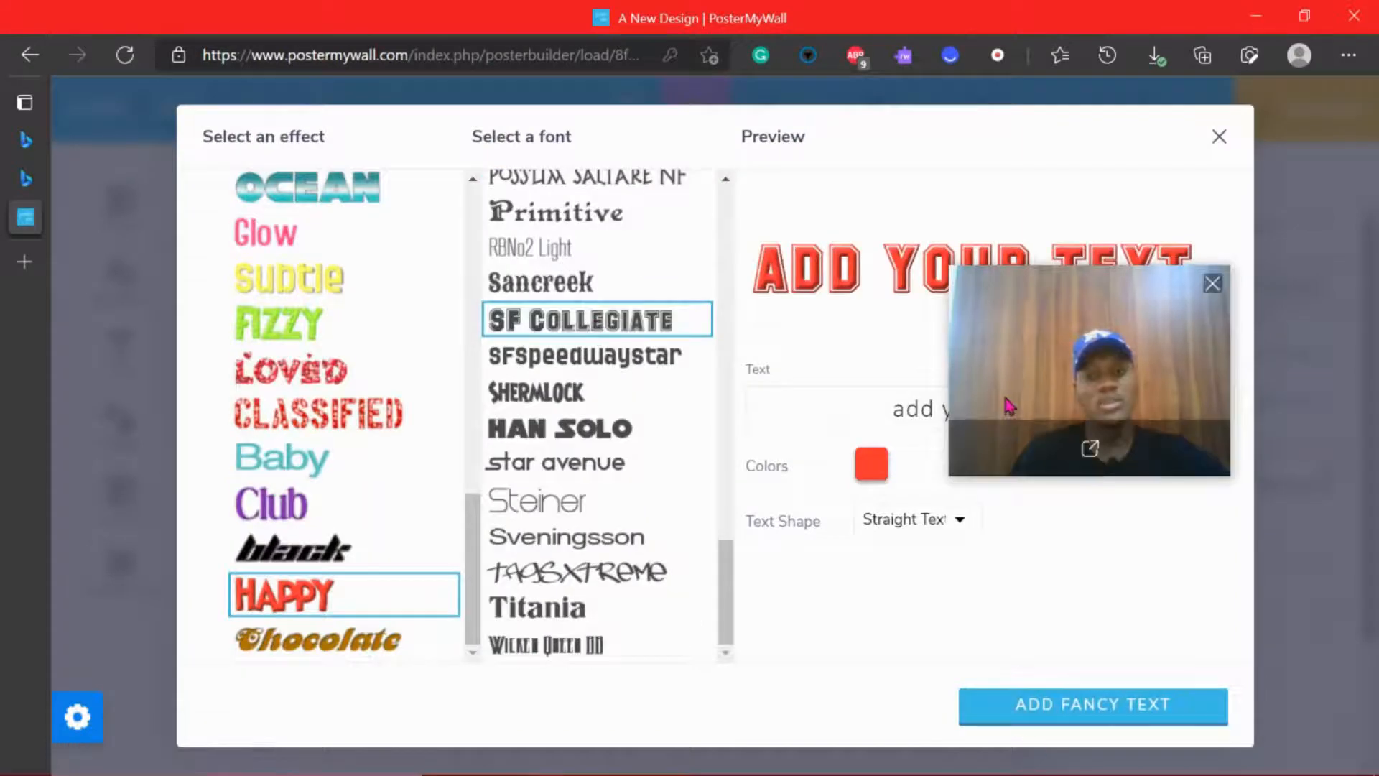
drag(1009, 406, 274, 679)
click(1080, 416)
triple_click(1080, 416)
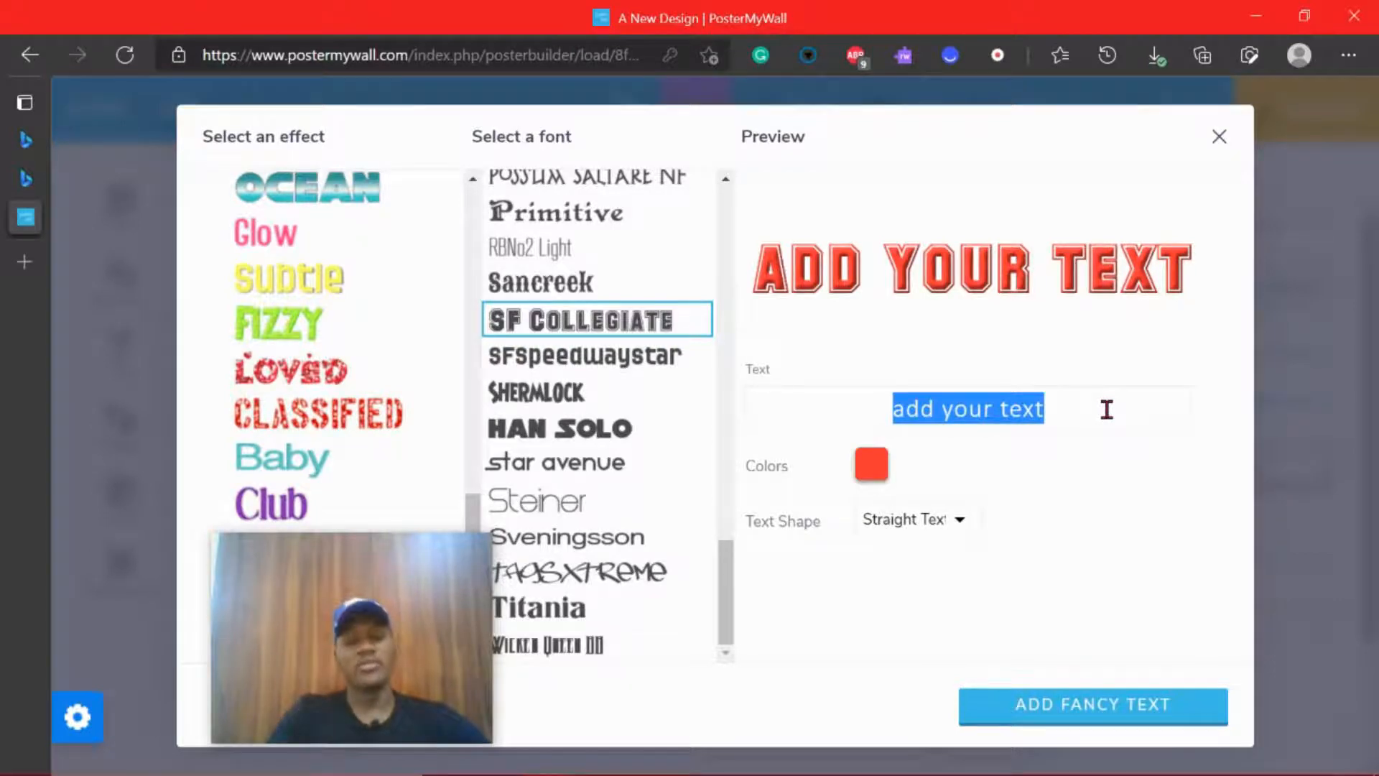
text(W)
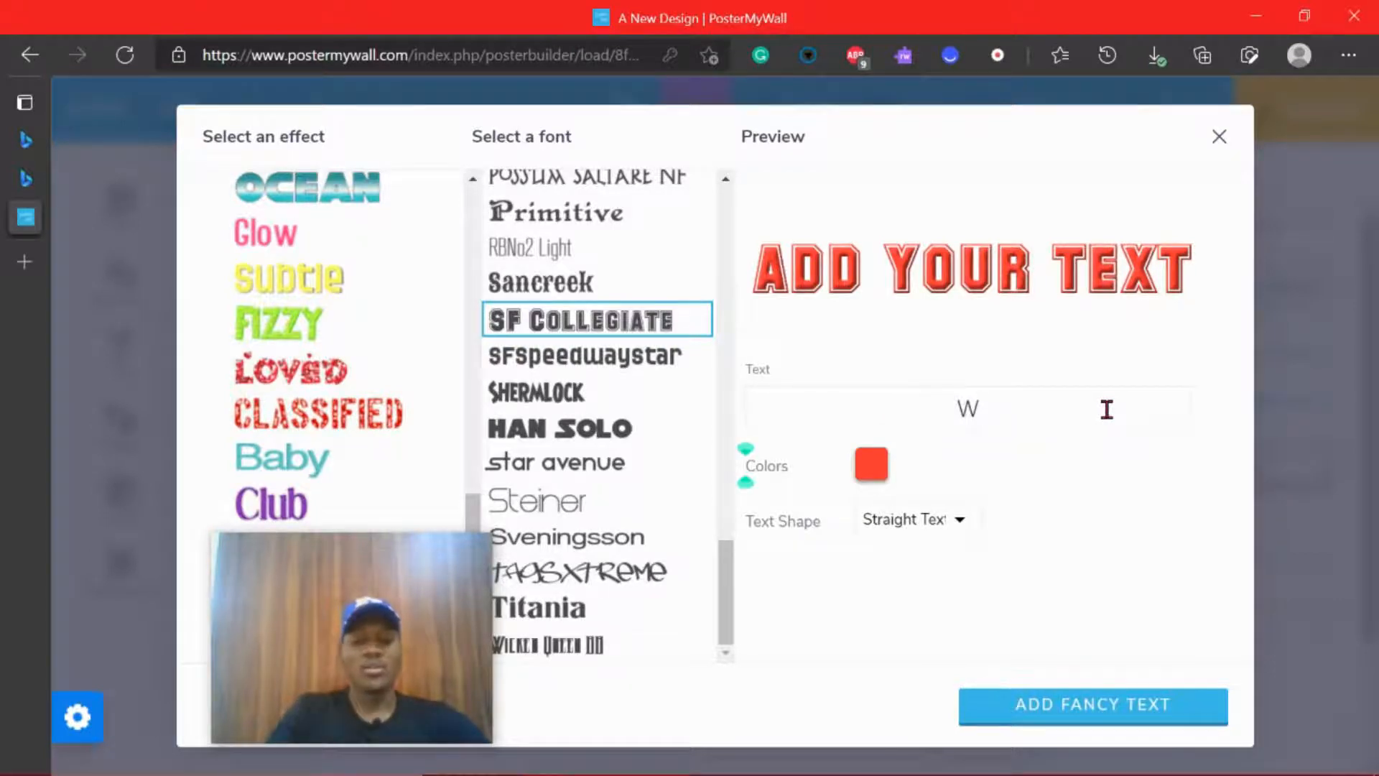
text(alk)
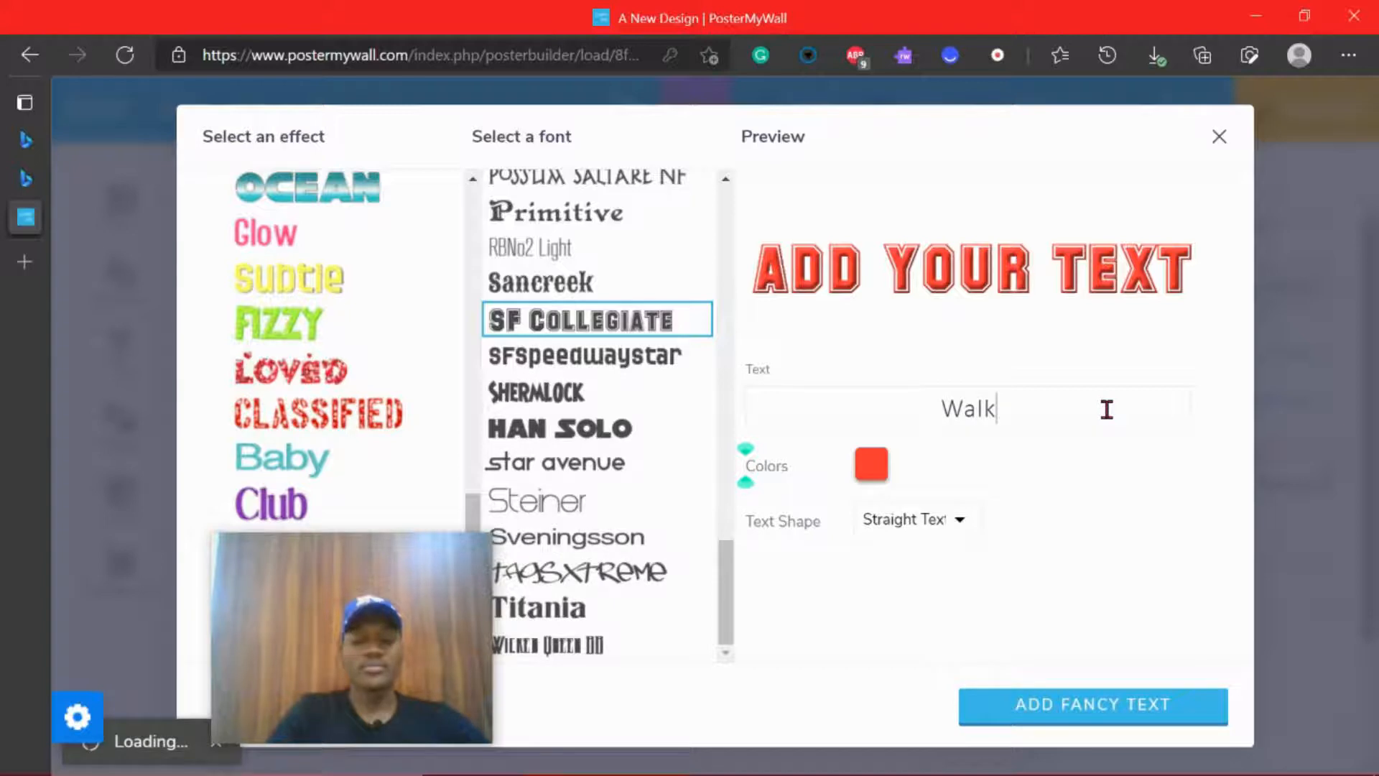
text(In)
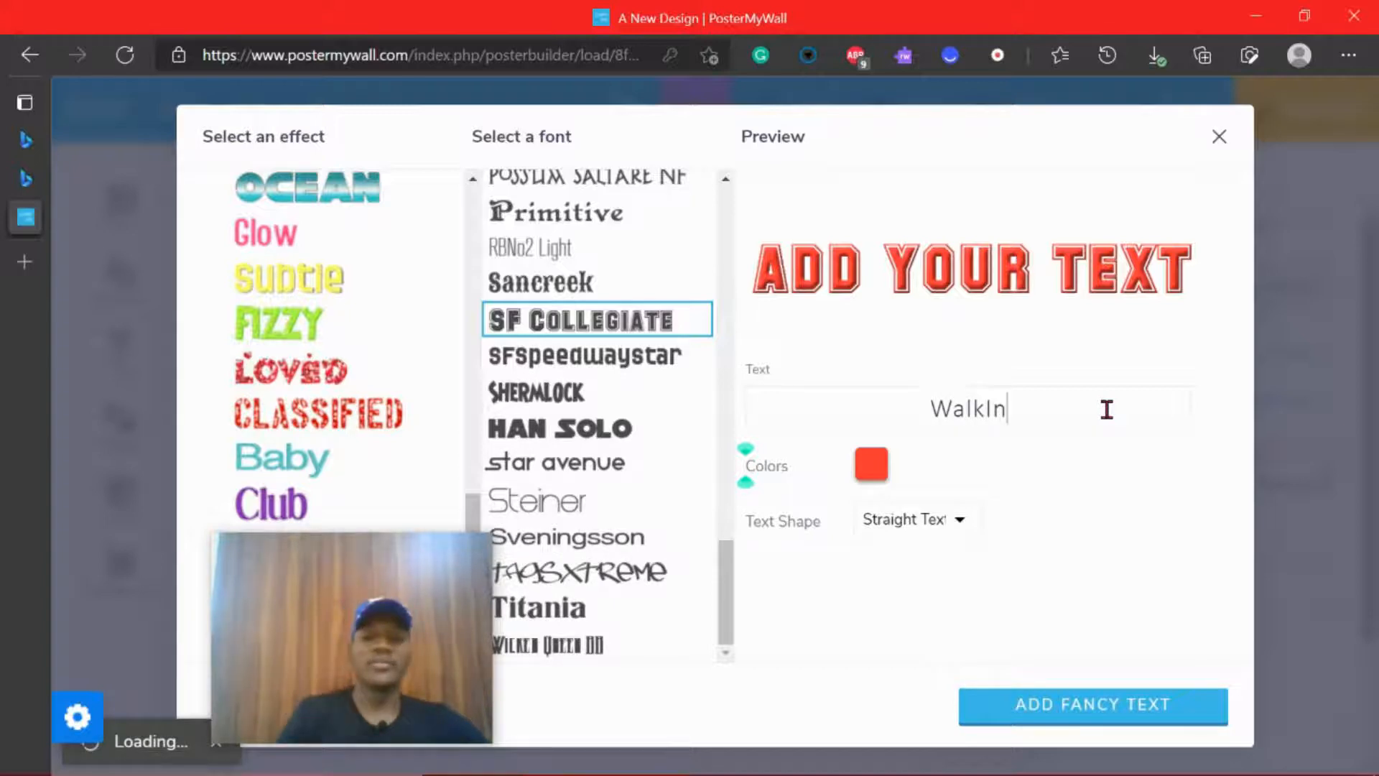
text(Love)
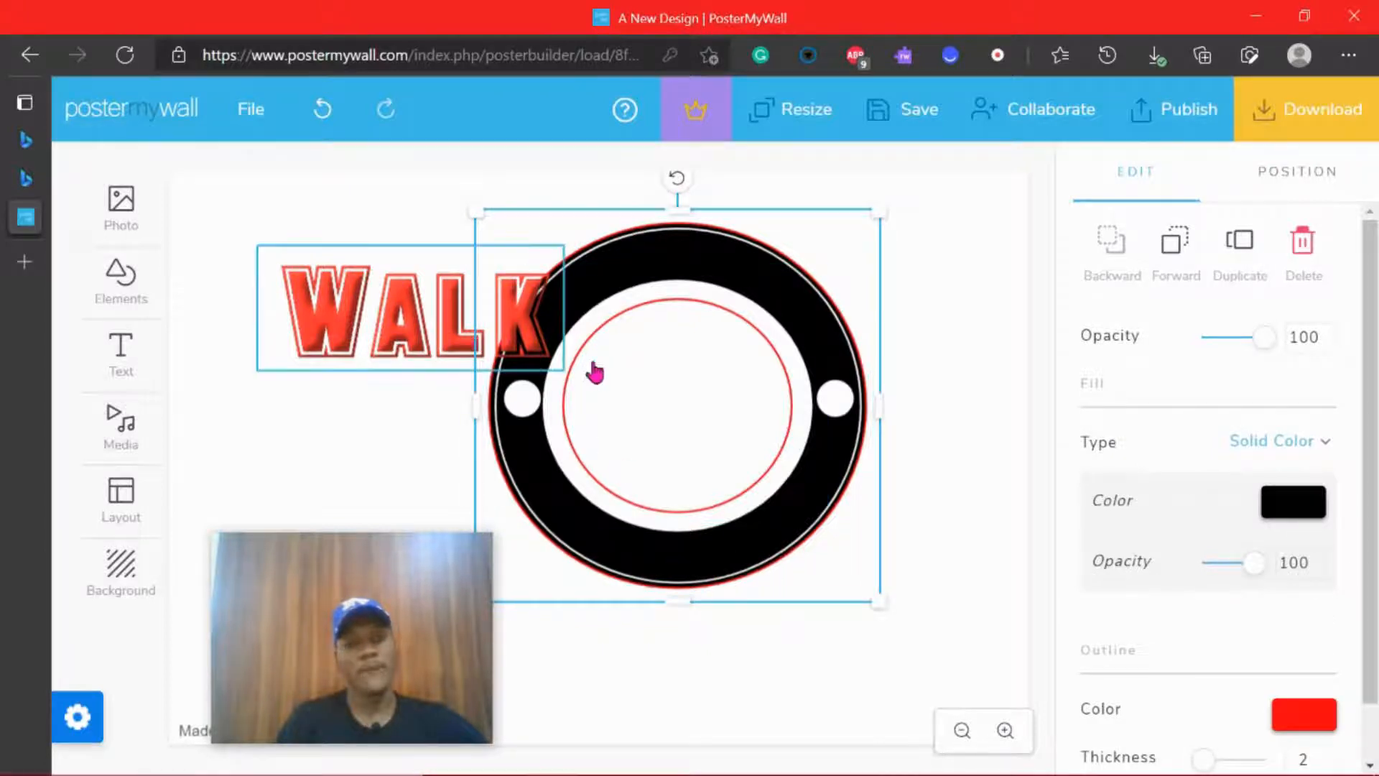
Change the fancy text to WALKINLOVE and park it at the upper right of the canvas, clear of the ring's centre
drag(446, 317, 400, 318)
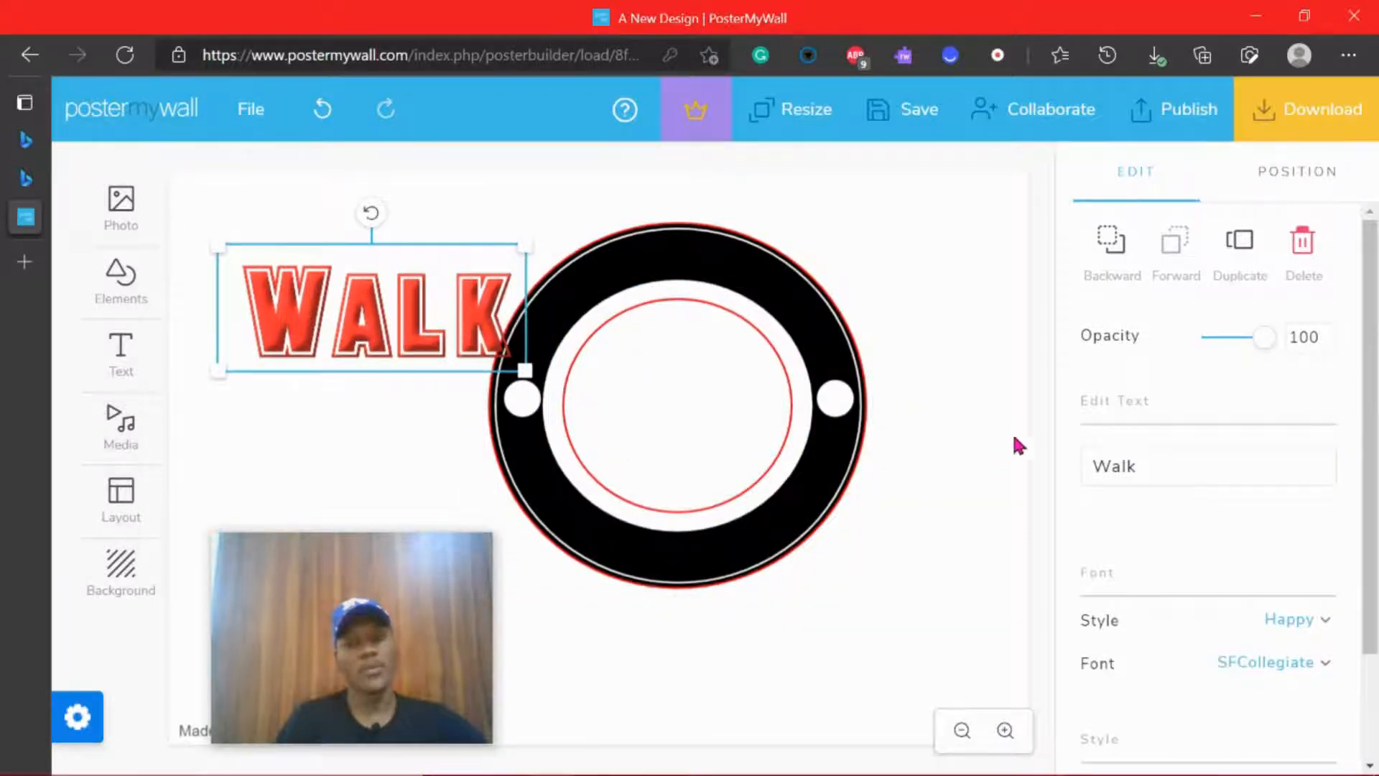
click(1171, 466)
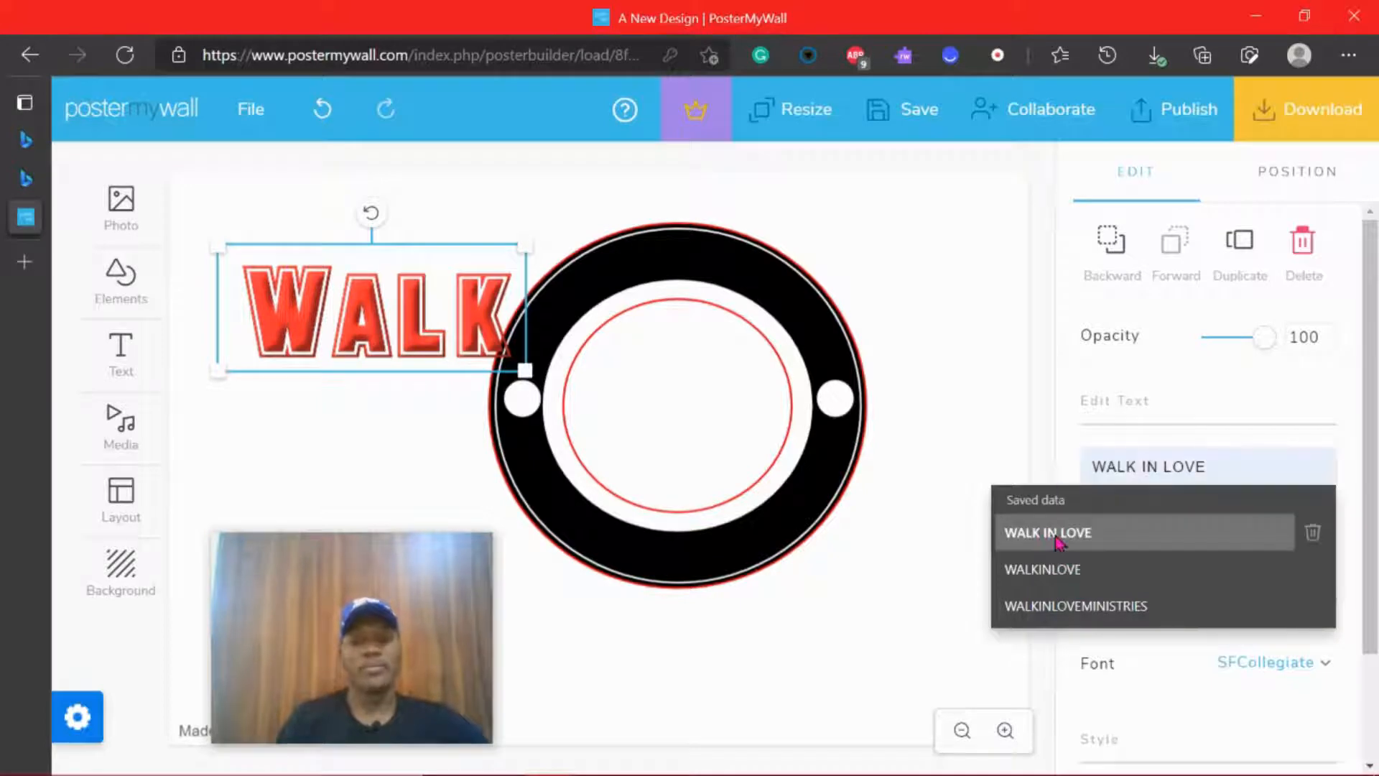
click(1052, 569)
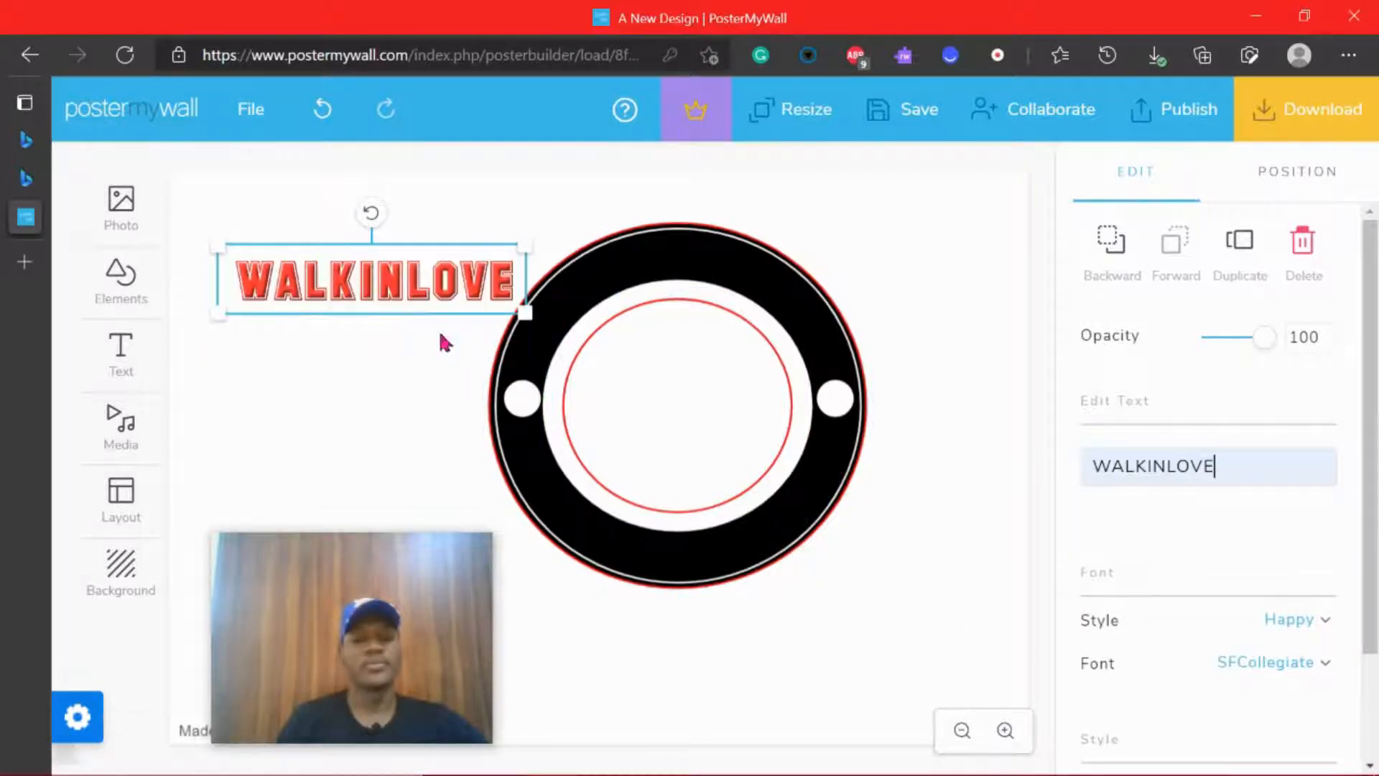
drag(391, 280, 917, 219)
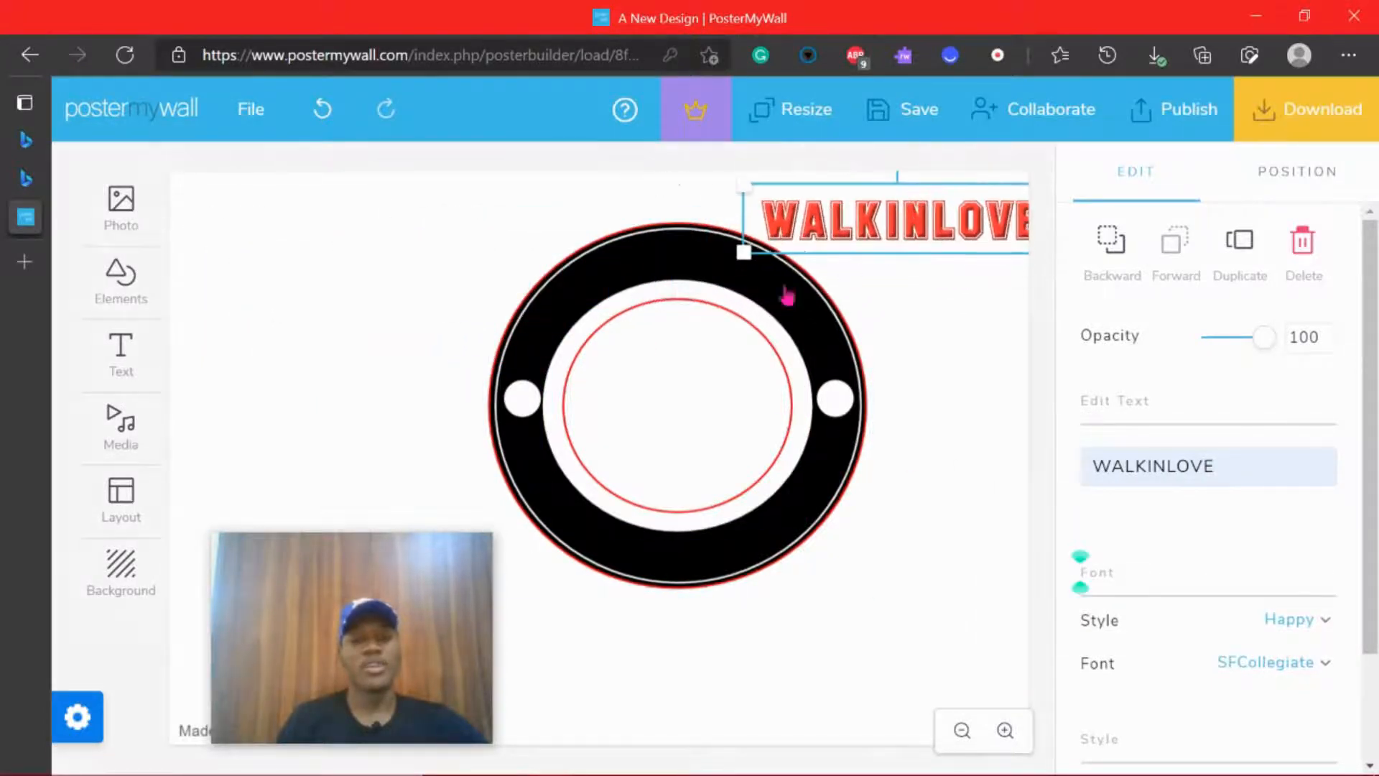
Nudge the innermost circle up slightly and set its outline color to black
click(709, 293)
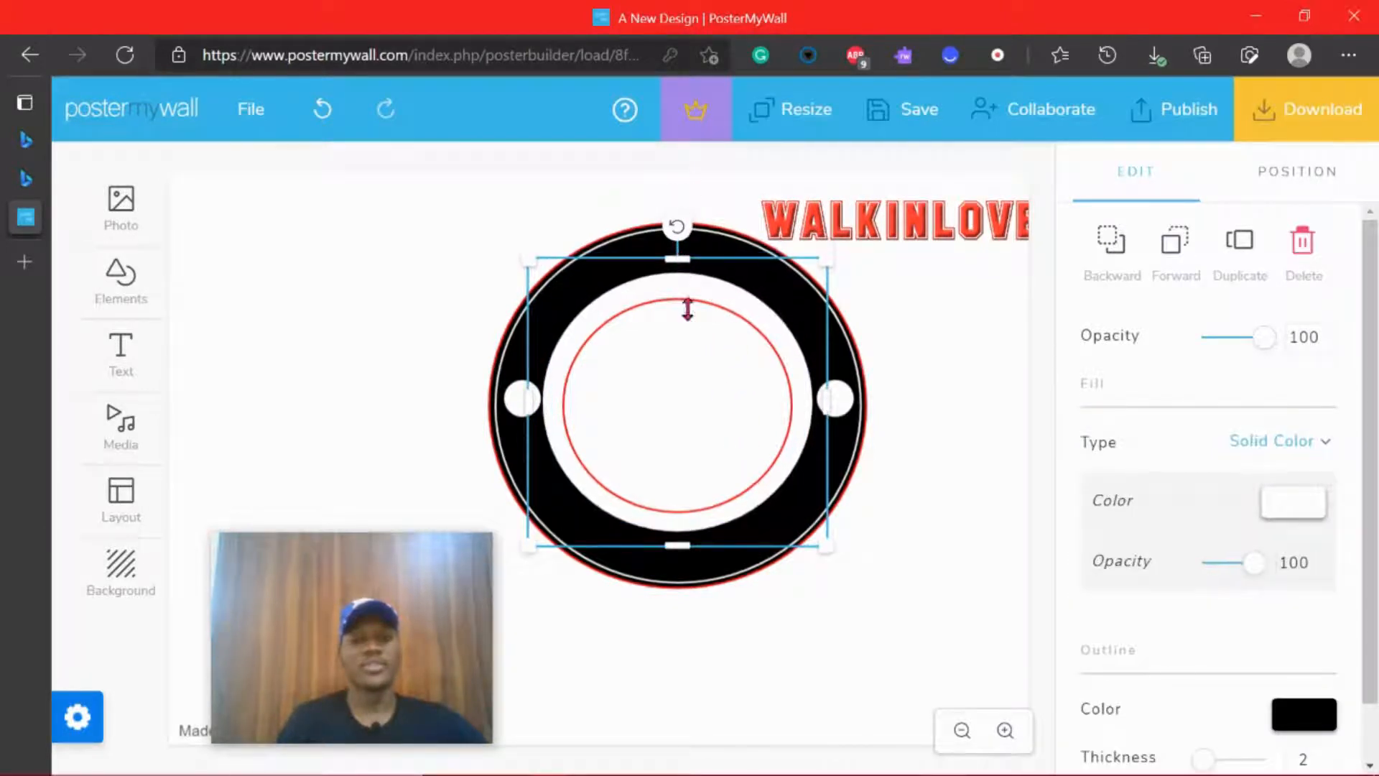
drag(687, 308, 692, 317)
click(1301, 714)
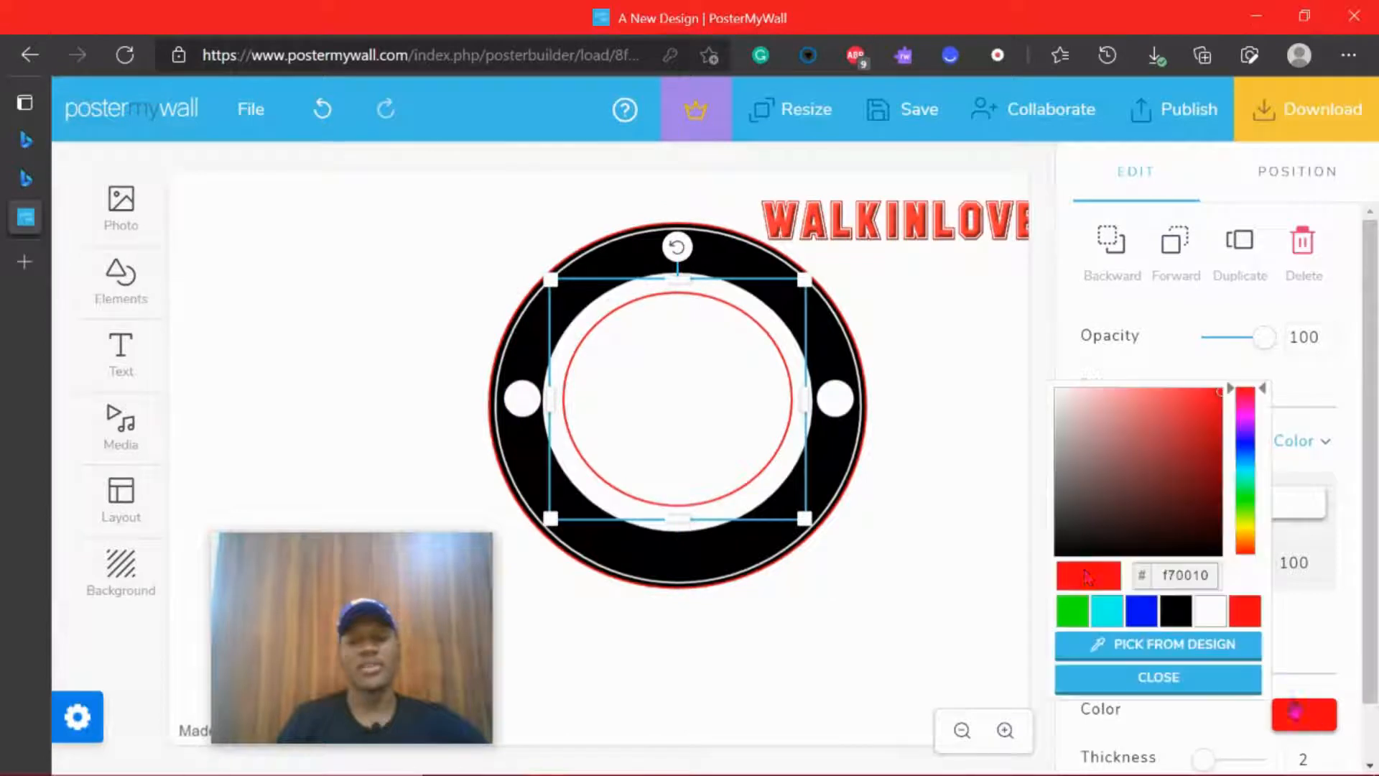
click(1173, 612)
click(974, 513)
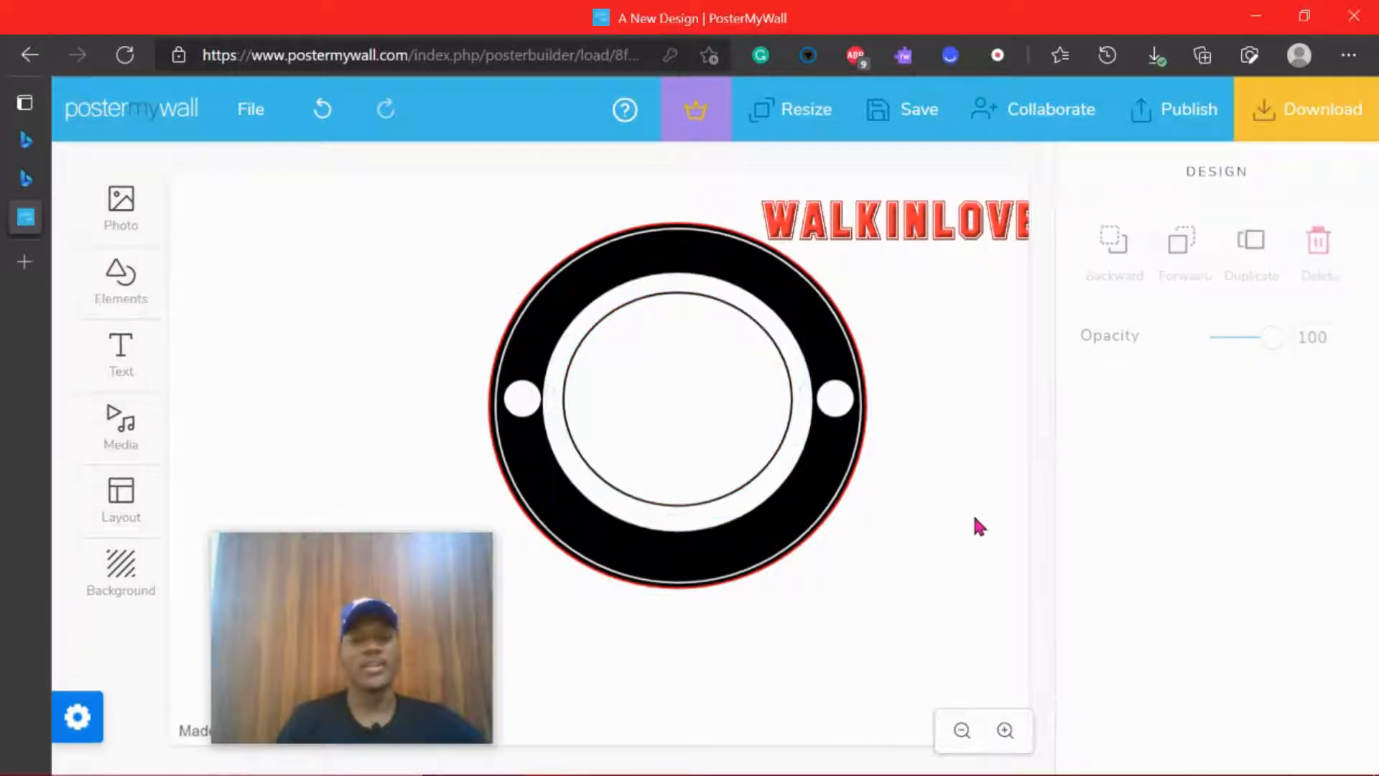
Set the large outer circle's outline color to black (000000)
click(869, 446)
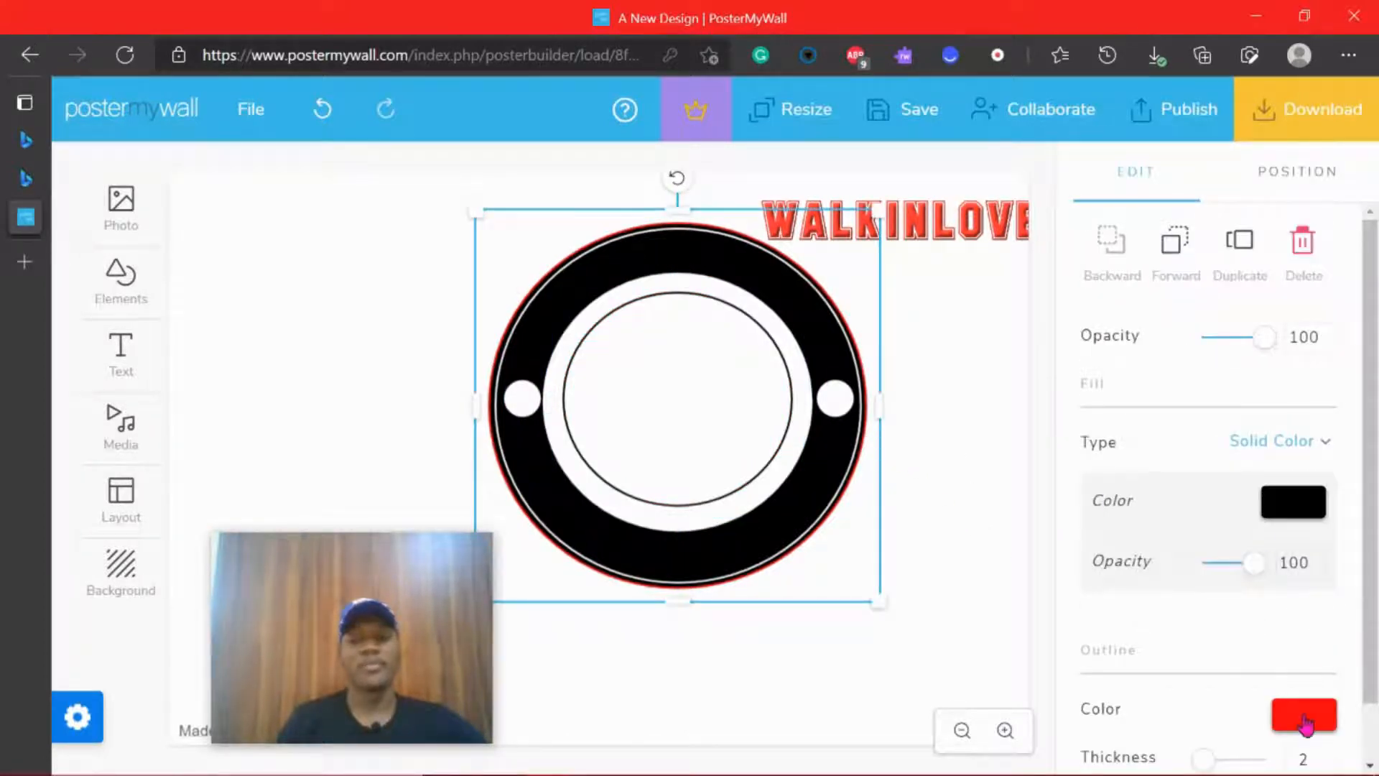
click(1304, 716)
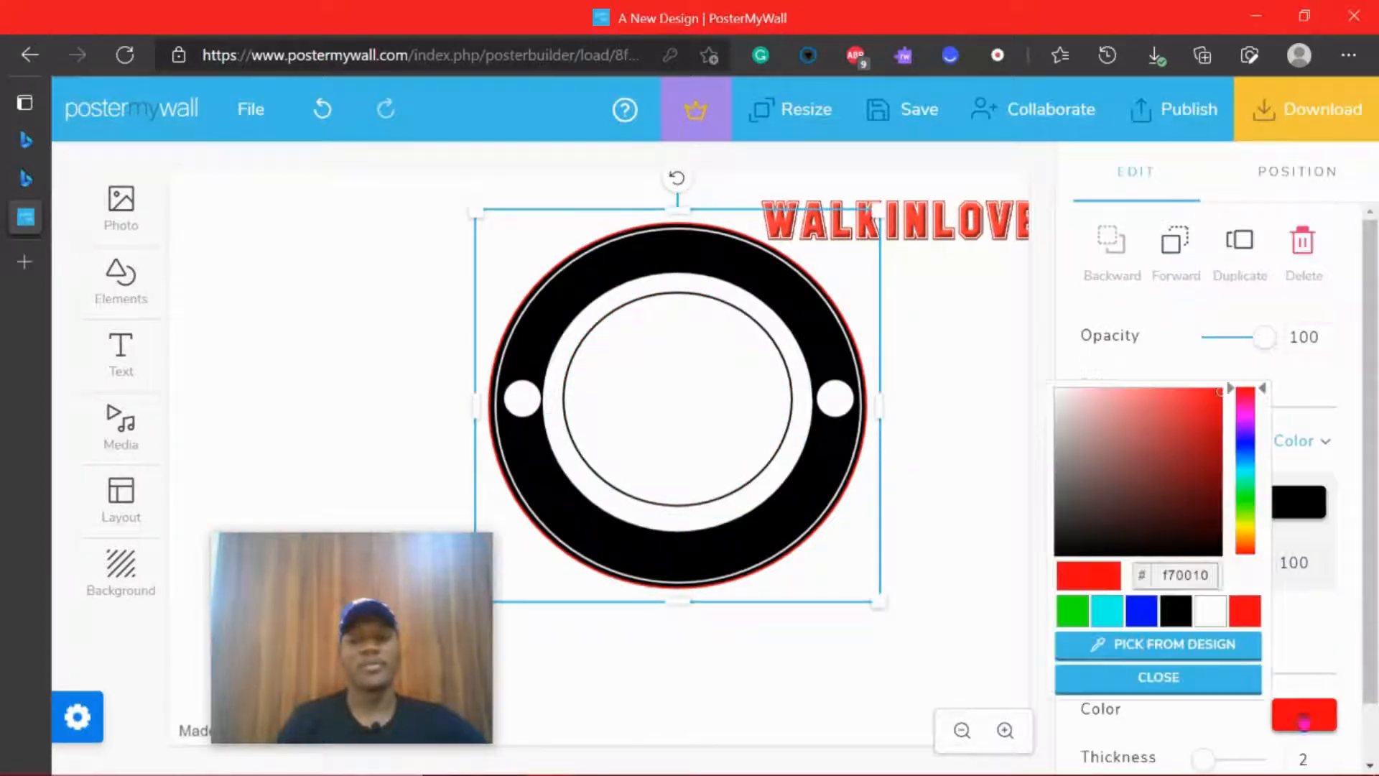
click(1175, 612)
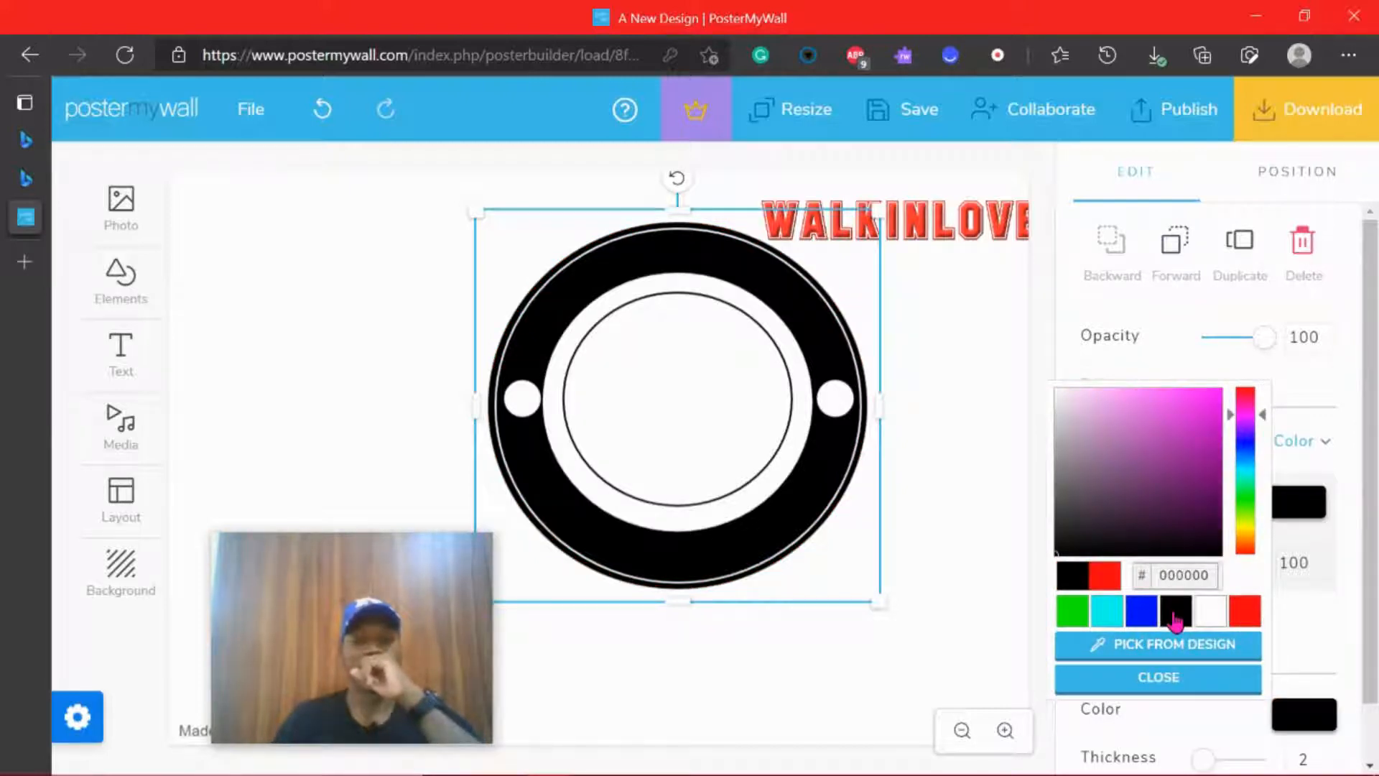
Compare the seal with the reference logo image and set the large outer circle's outline thickness to 1
click(842, 754)
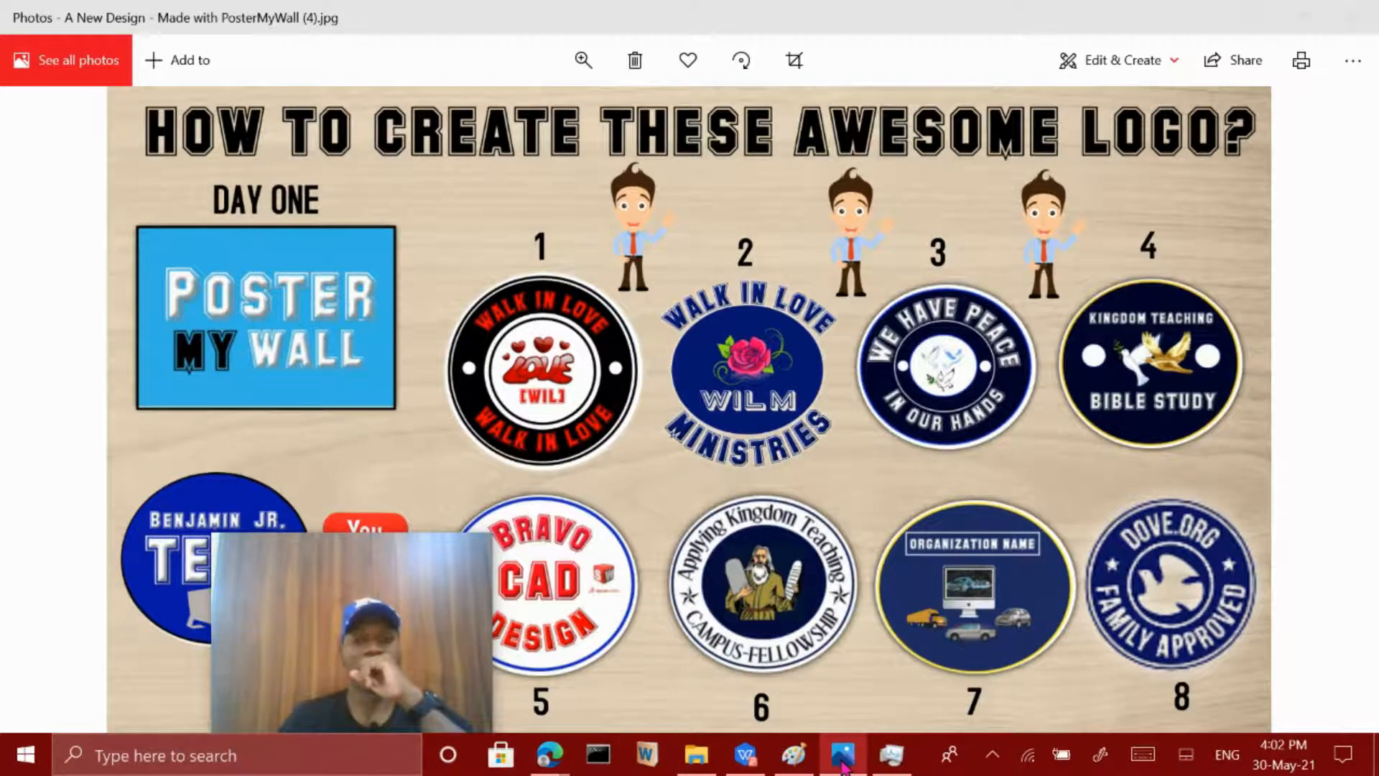
click(843, 766)
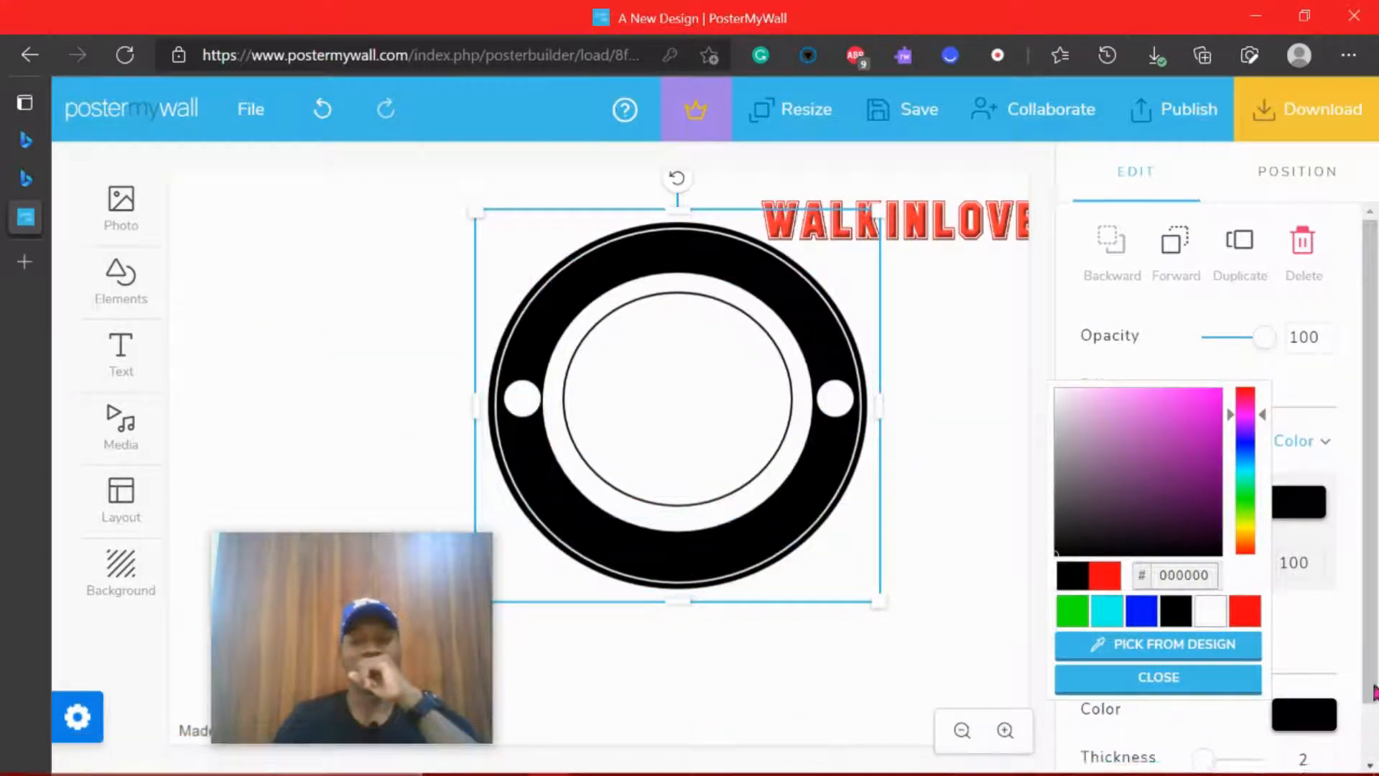
scroll(1340, 693, down, 1)
click(1326, 696)
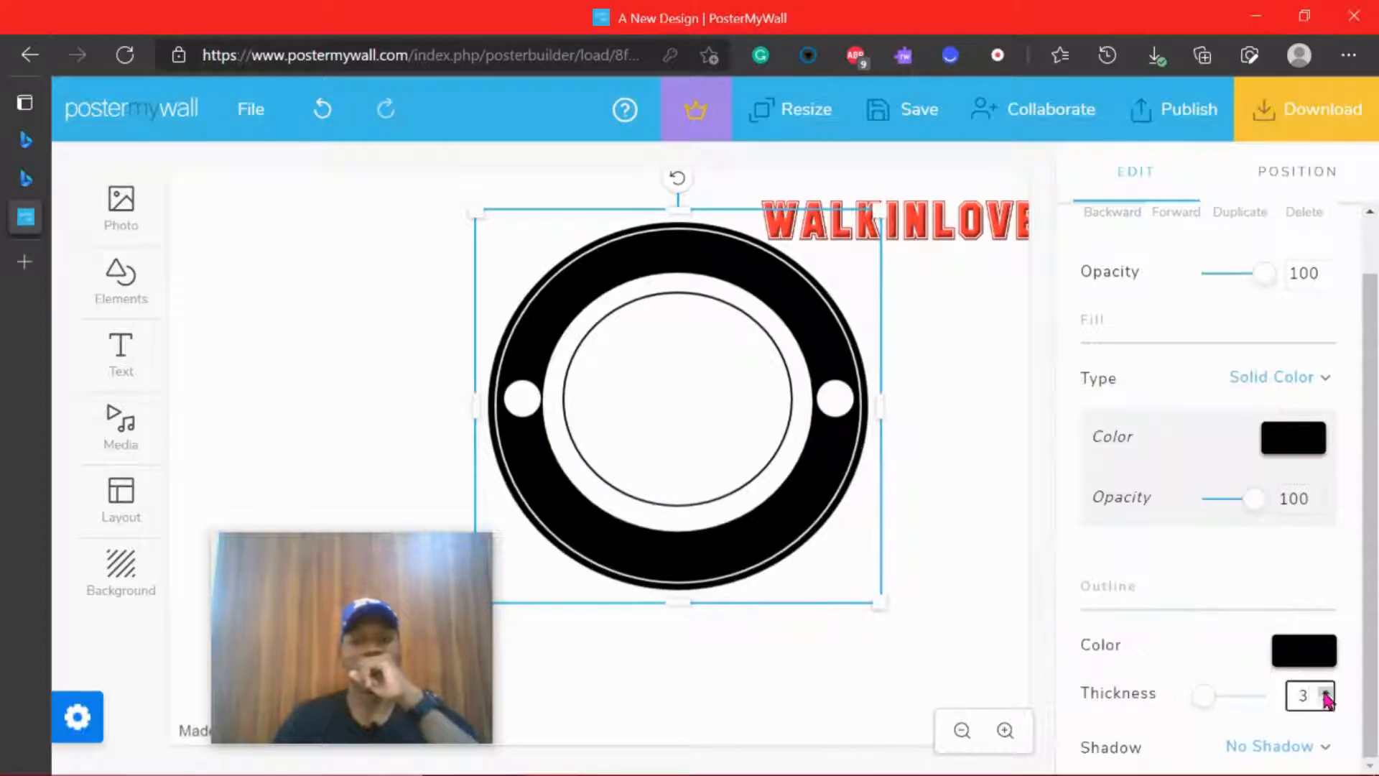
click(1326, 693)
click(1326, 701)
click(1326, 701)
click(1326, 701)
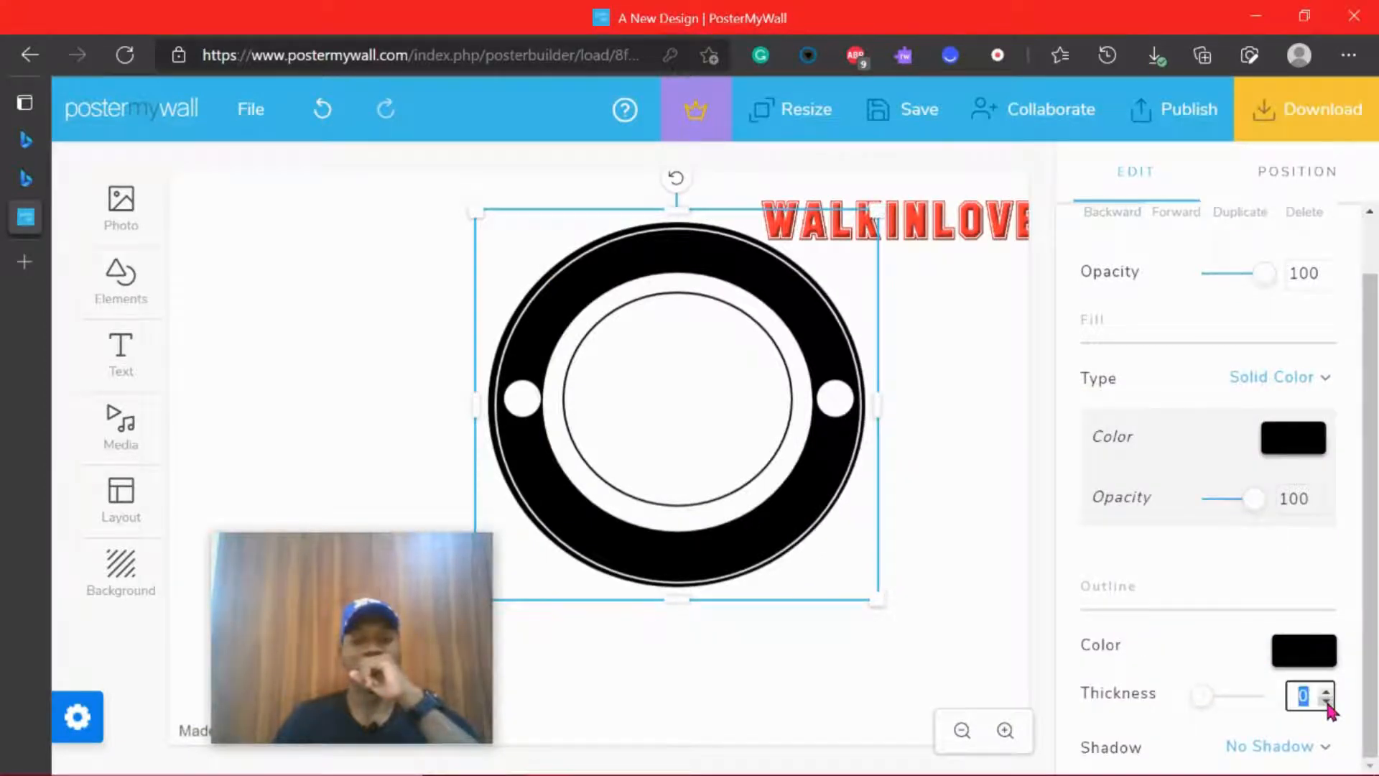
click(1326, 693)
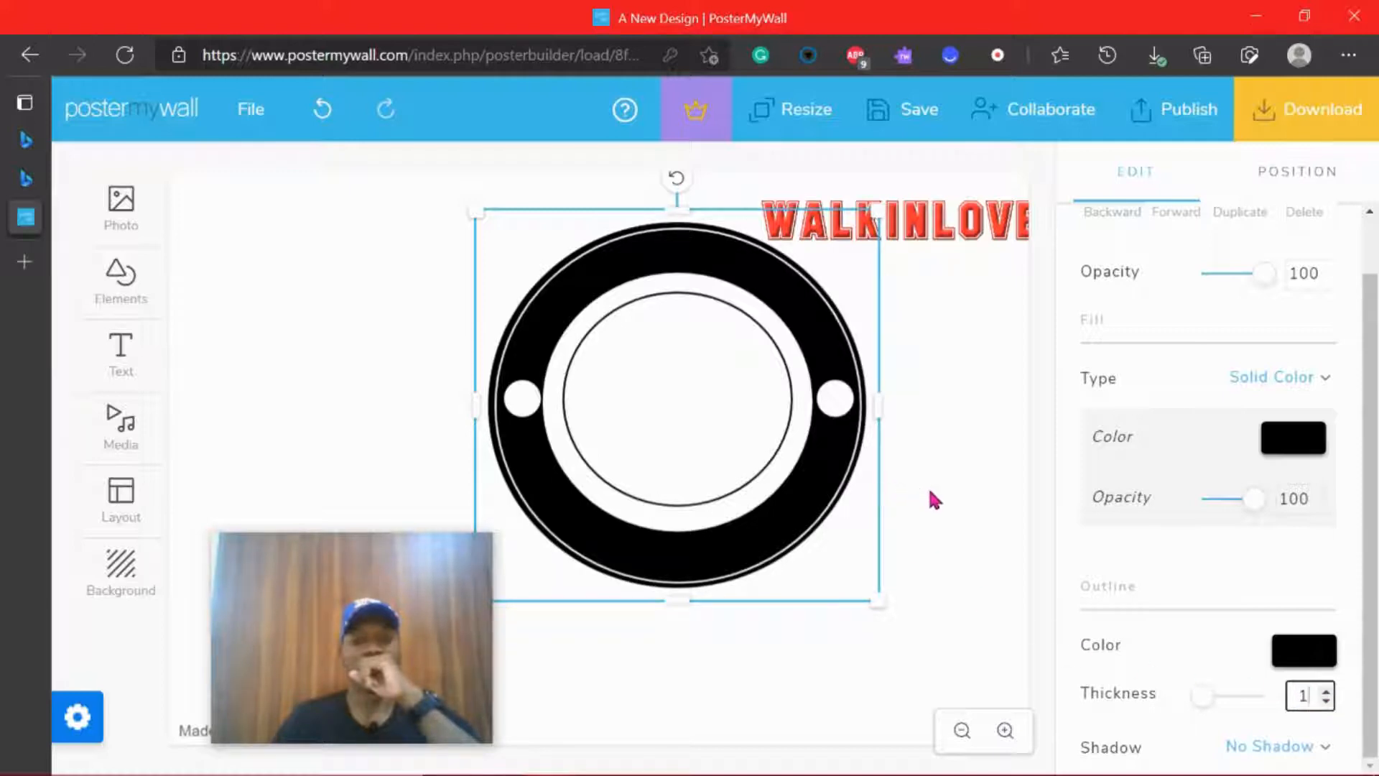
Switch to Photos to examine the ring design of the reference logos, and return to the design
click(844, 754)
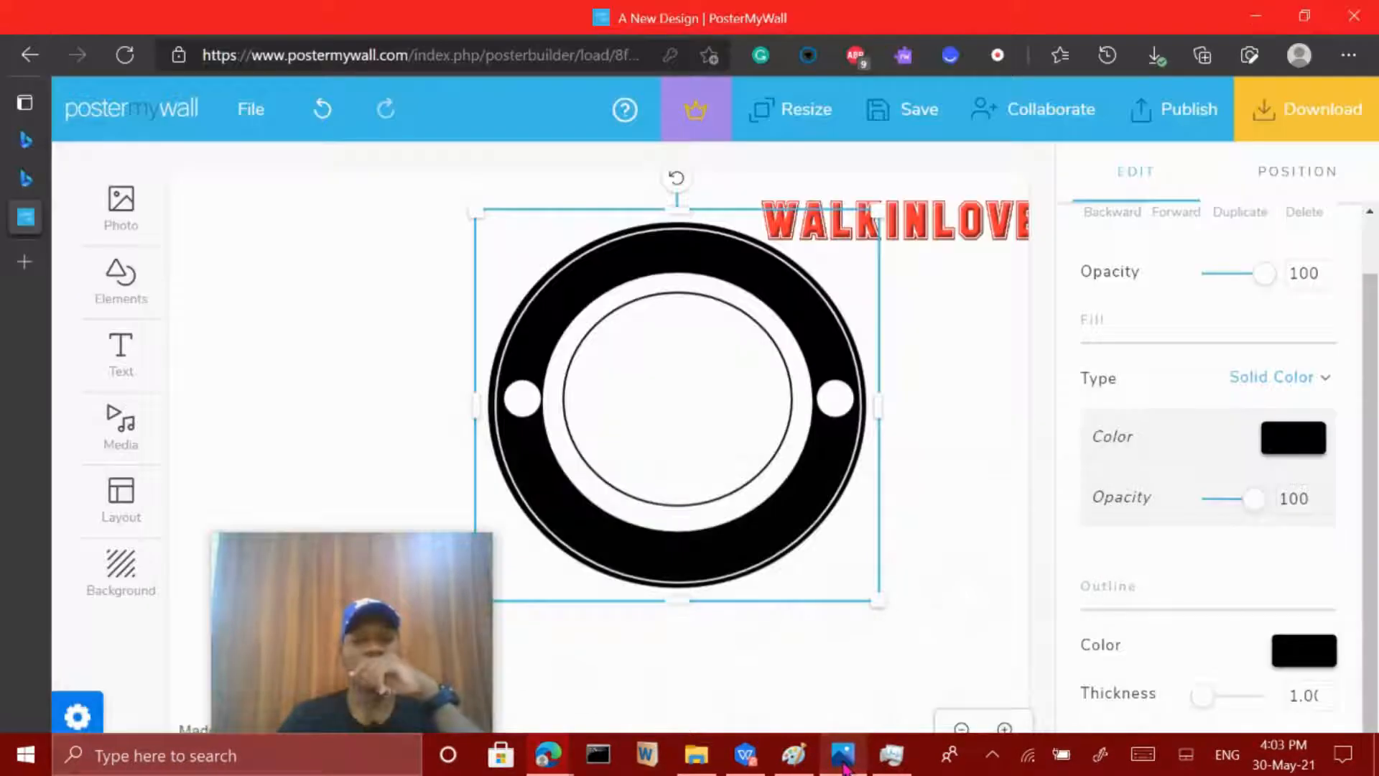
click(844, 766)
click(845, 766)
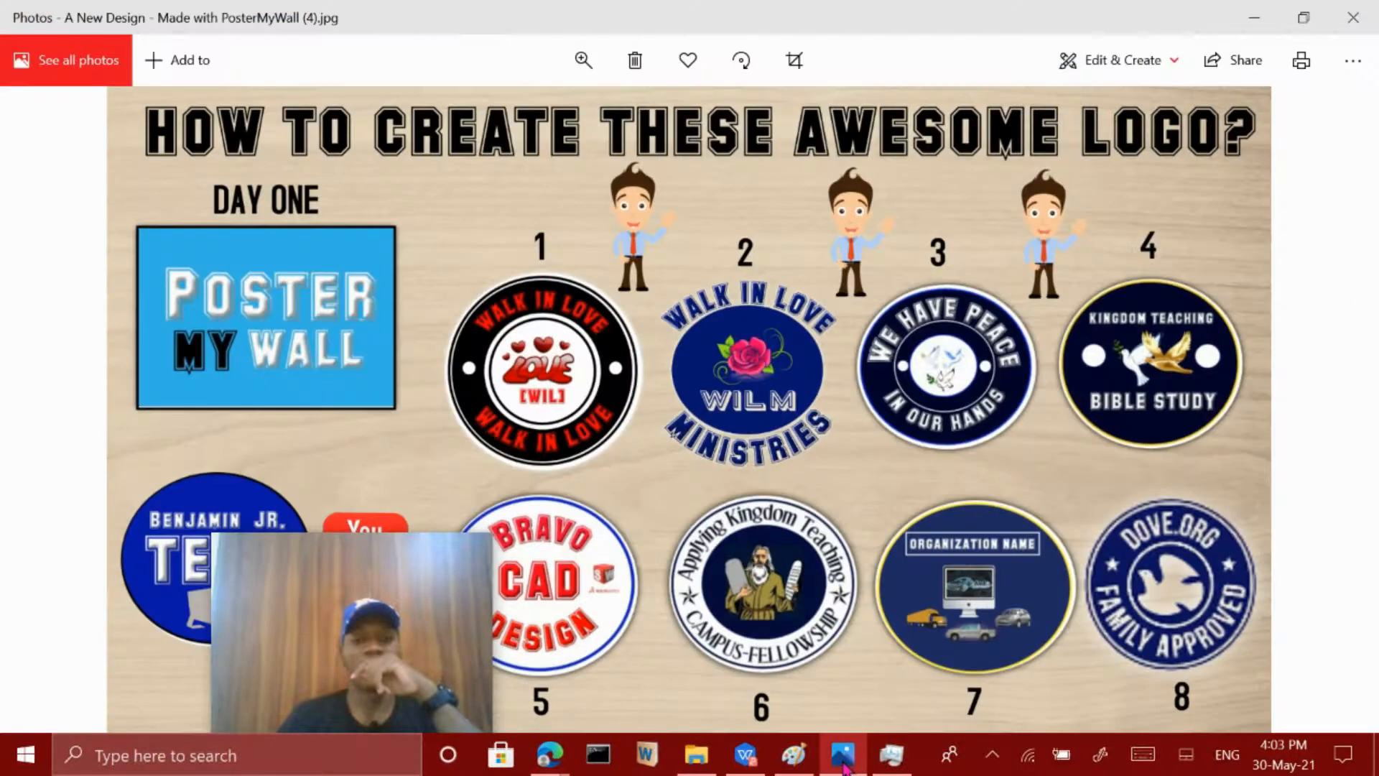
click(844, 767)
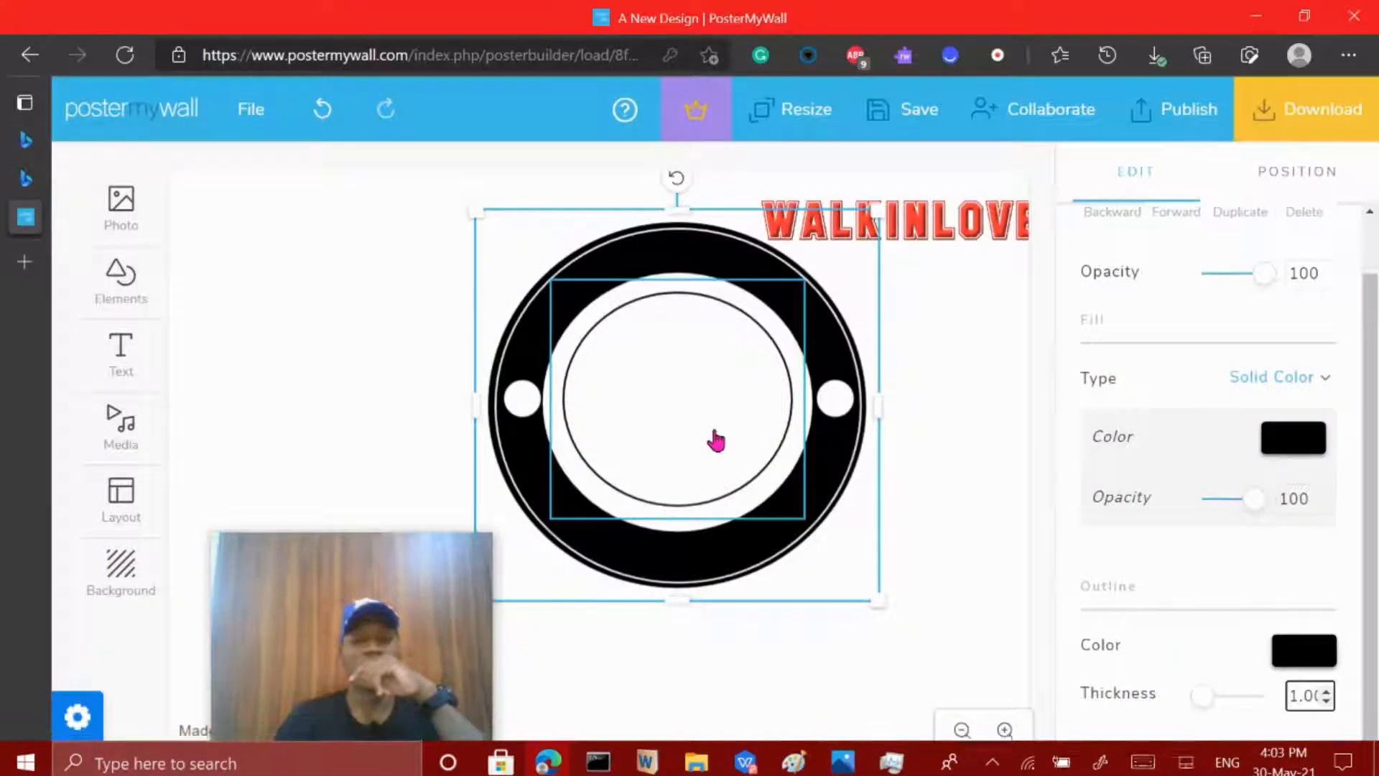
Shrink the middle white circle to about 265 x 247 so it forms a thin, even band around the innermost circle
click(780, 507)
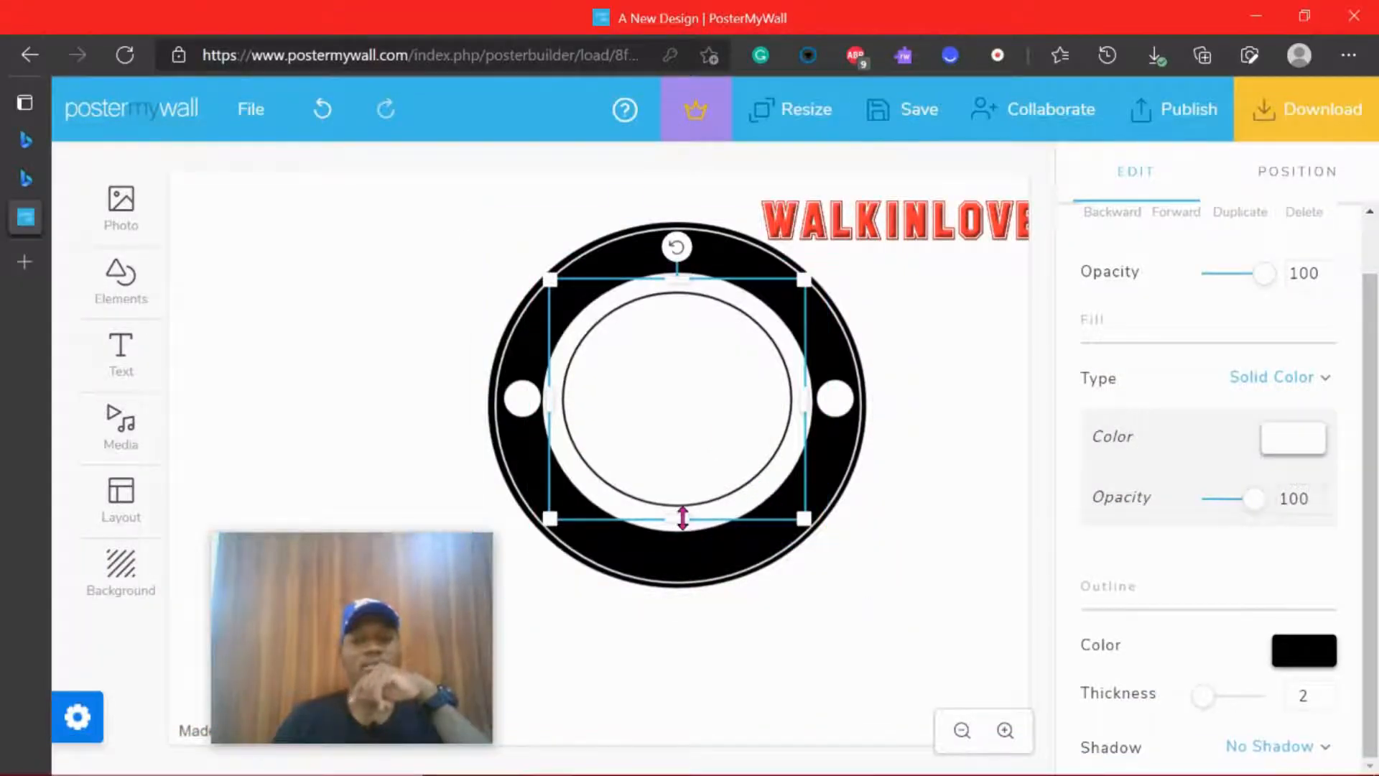
mouse_move(682, 517)
mouse_down()
mouse_move(692, 557)
mouse_move(675, 527)
mouse_up()
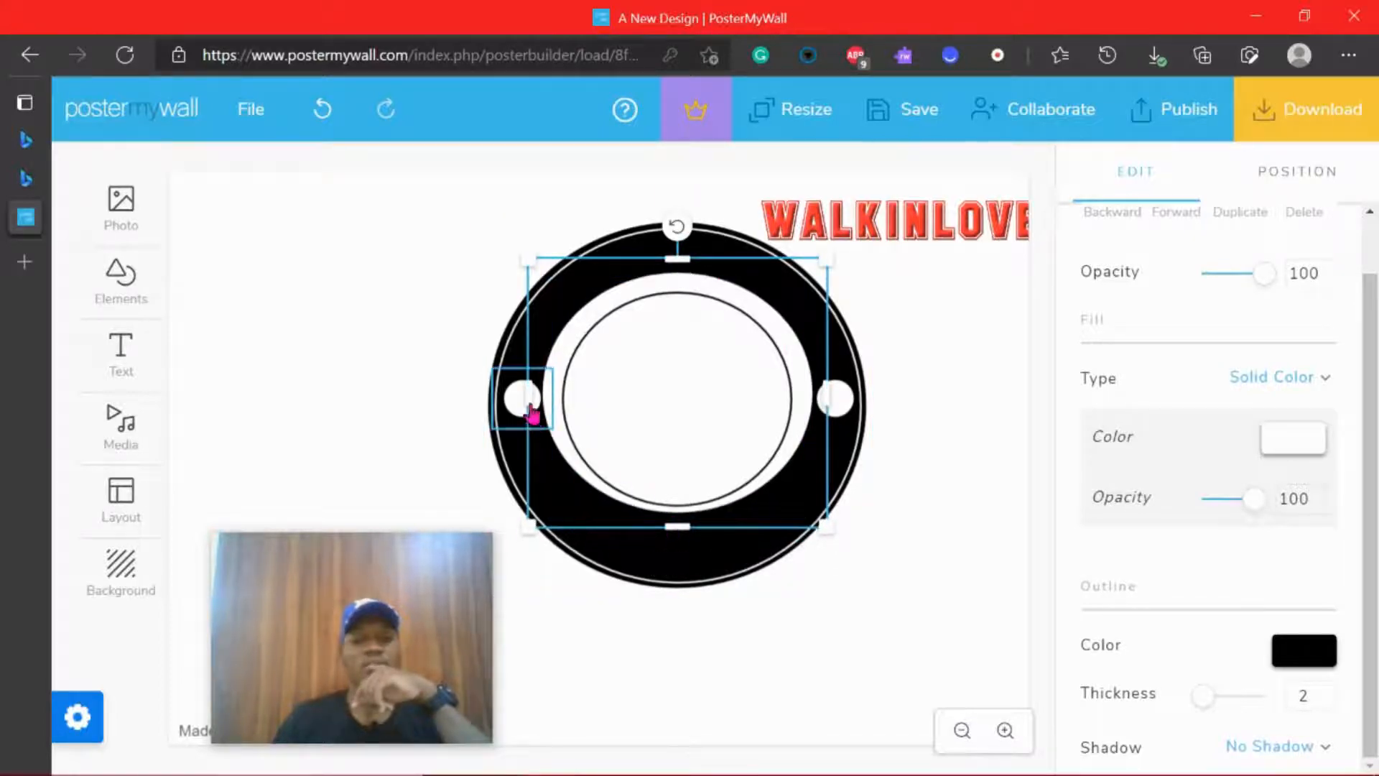
mouse_move(531, 413)
mouse_down()
mouse_move(524, 392)
mouse_move(536, 393)
mouse_up()
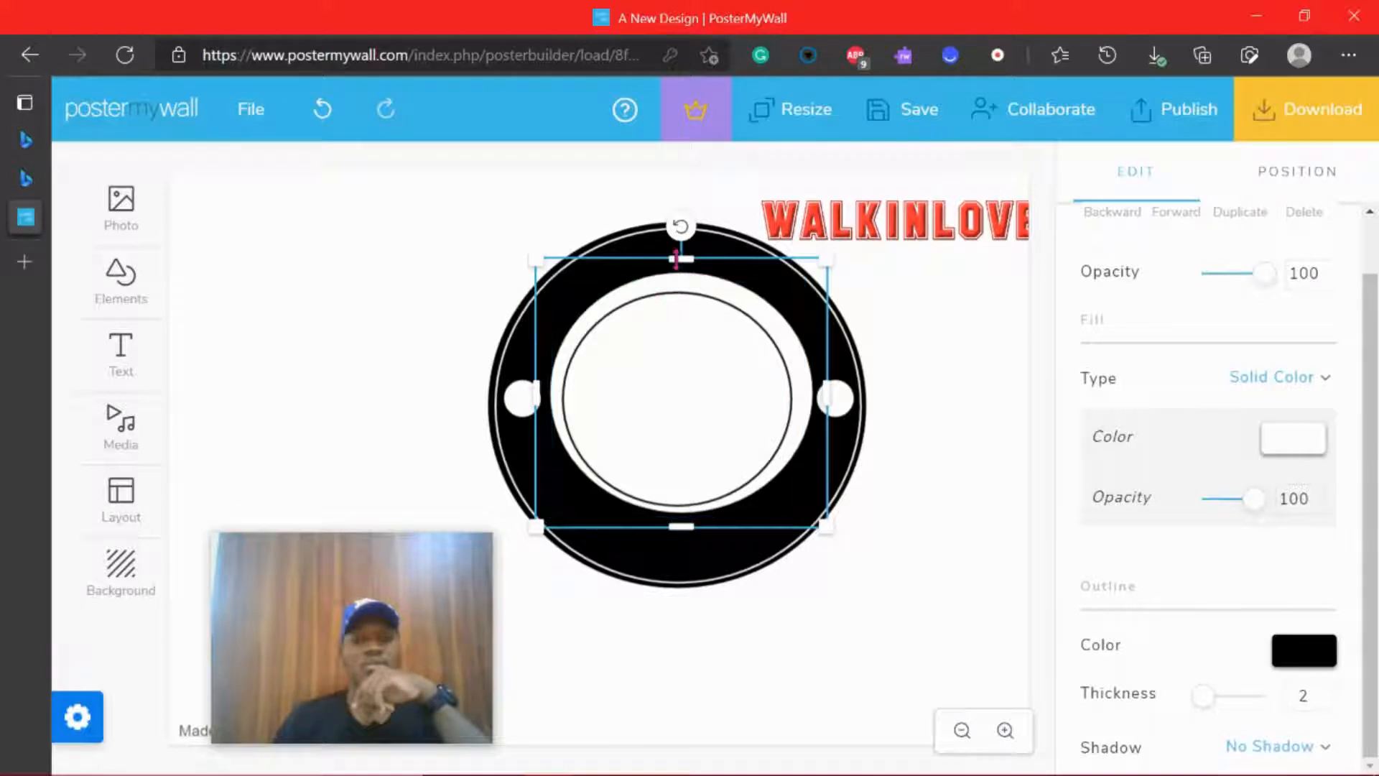
drag(676, 260, 677, 268)
drag(831, 400, 816, 400)
drag(682, 526, 681, 524)
drag(816, 527, 817, 529)
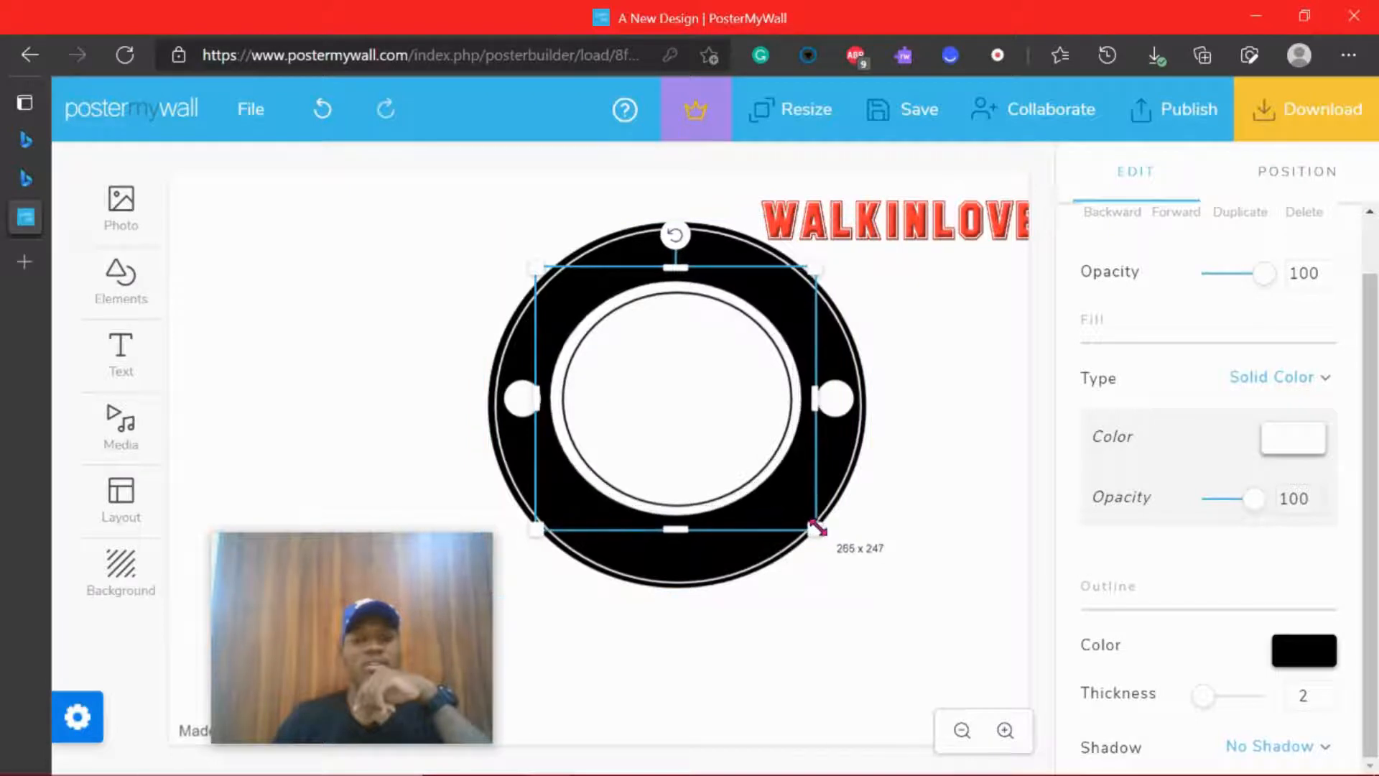
Set the innermost circle's outline thickness to 5
drag(741, 432, 743, 434)
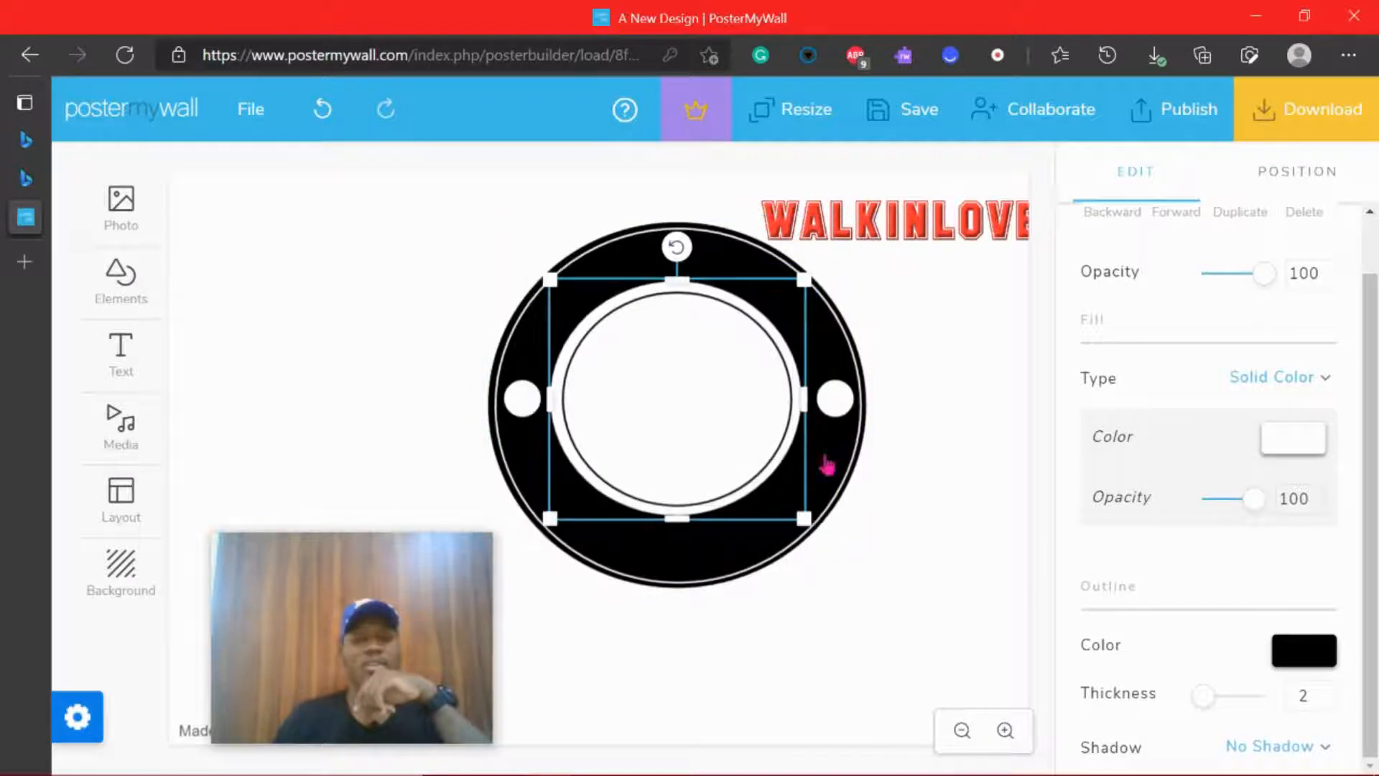
click(1327, 692)
click(1326, 692)
click(1326, 692)
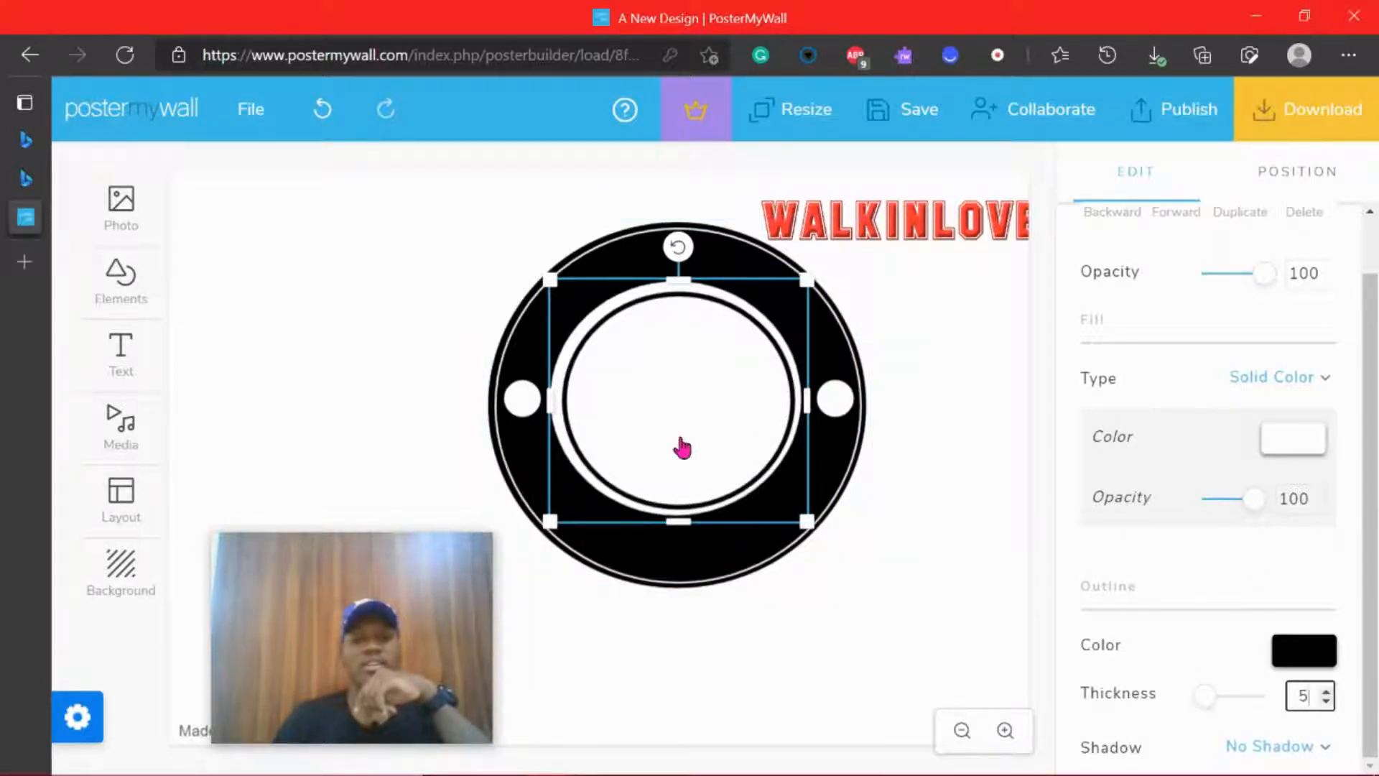
Enlarge the innermost circle slightly and centre it so a narrow, even white band surrounds it
drag(682, 447, 674, 435)
drag(805, 399, 809, 407)
drag(677, 275, 683, 273)
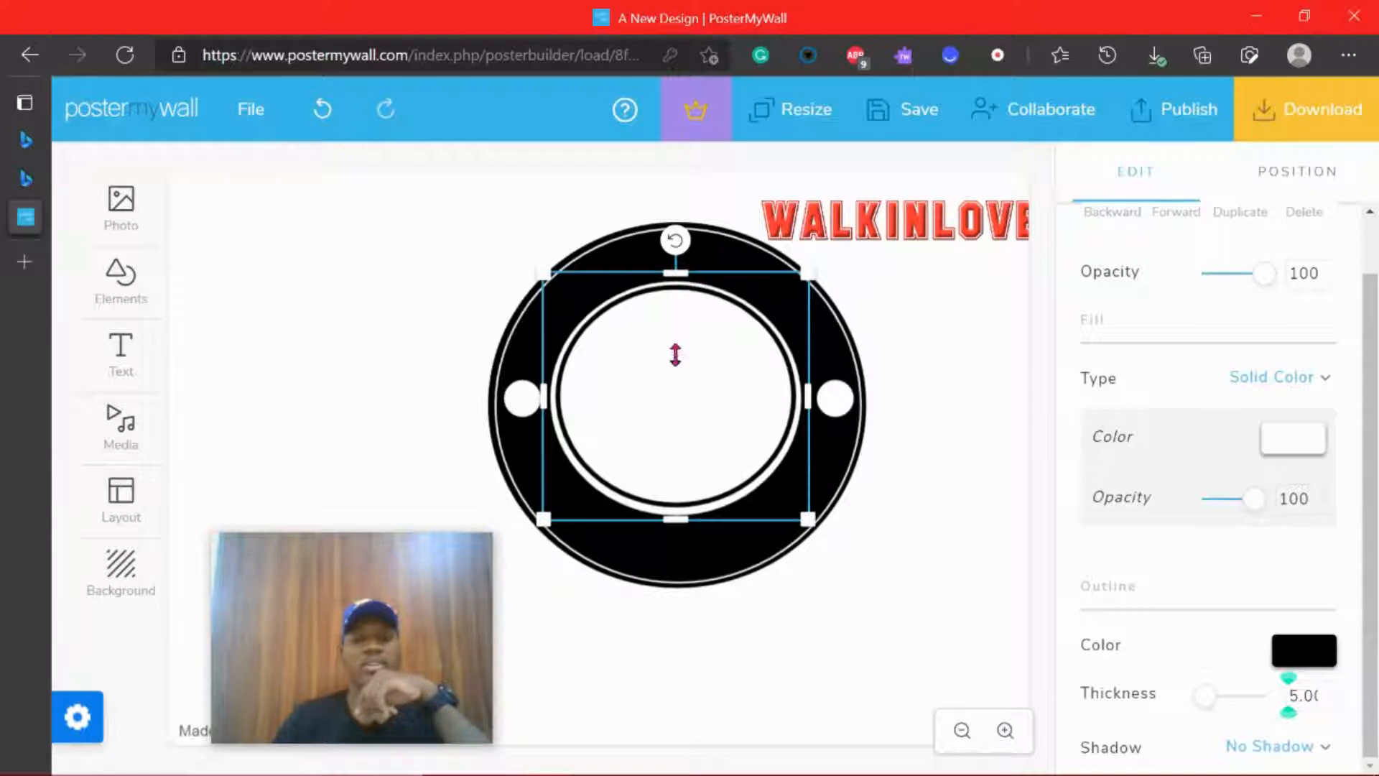
drag(676, 516, 677, 524)
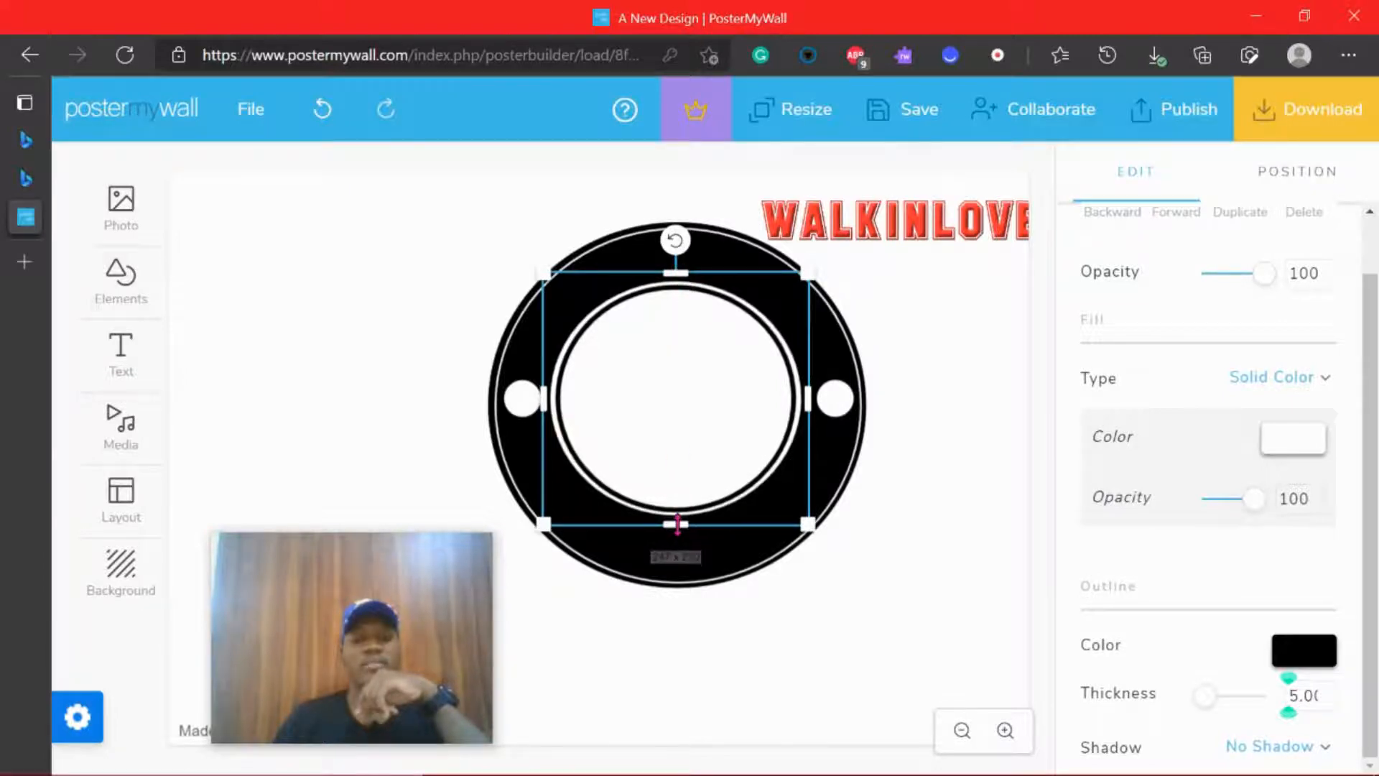
click(973, 558)
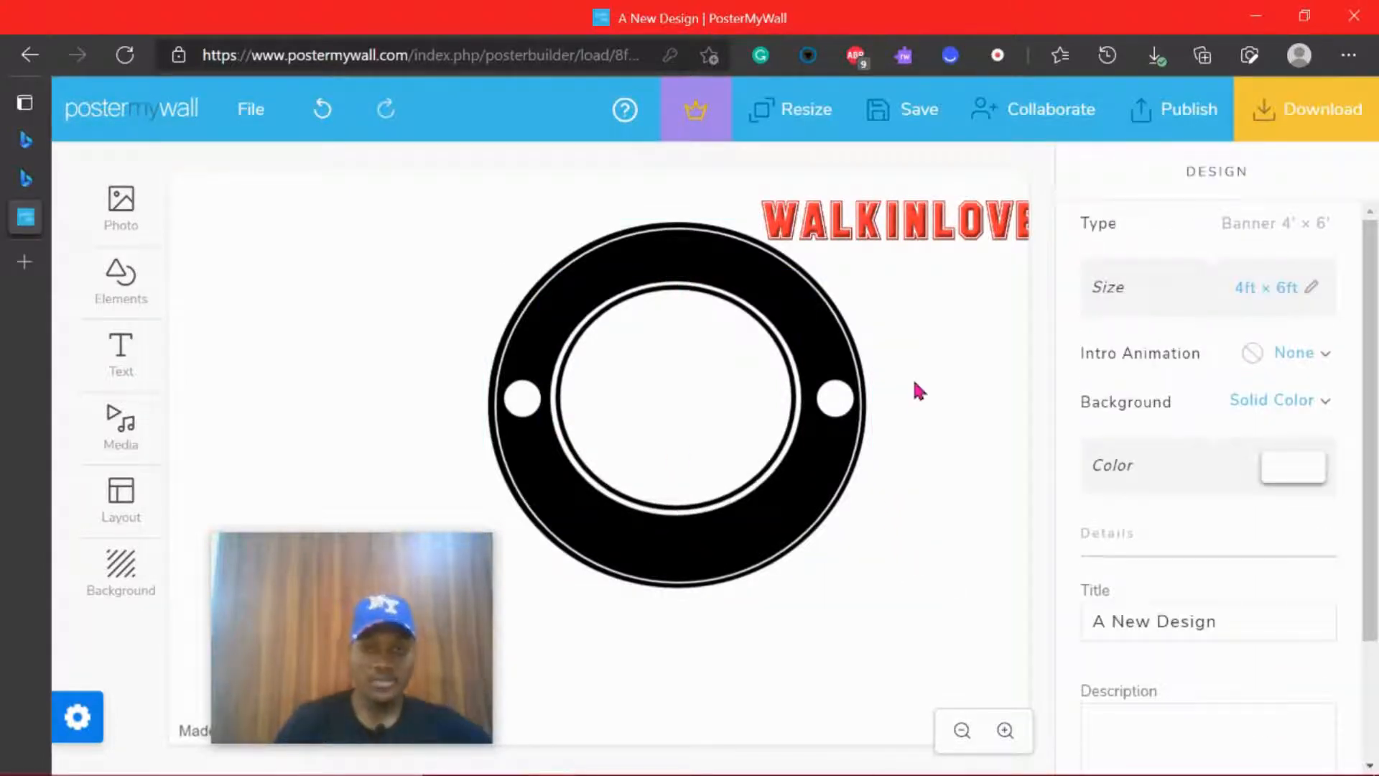
Move the WALKINLOVE text onto the upper part of the black ring
drag(930, 233, 712, 276)
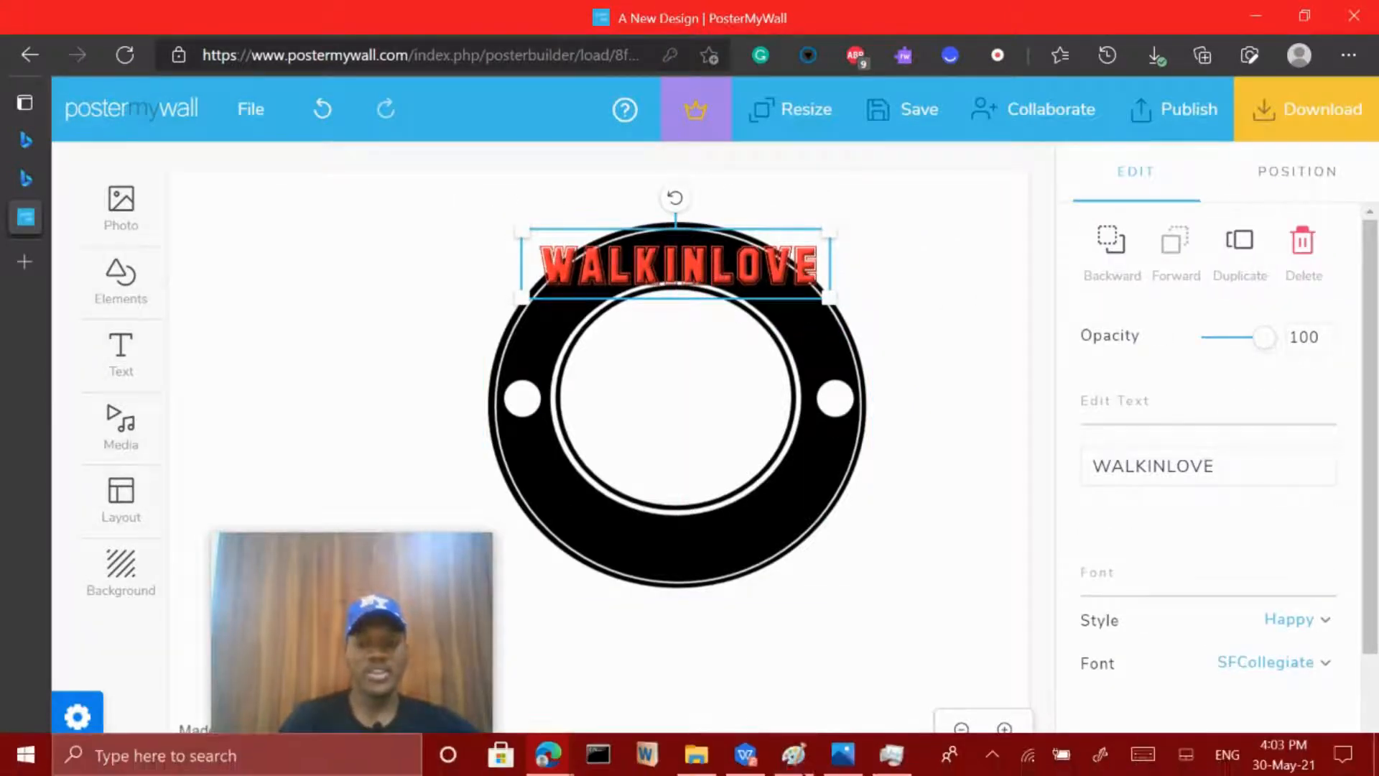
Bend the WALKINLOVE text with the Curve Up text shape, following the first logo in the reference image
click(843, 754)
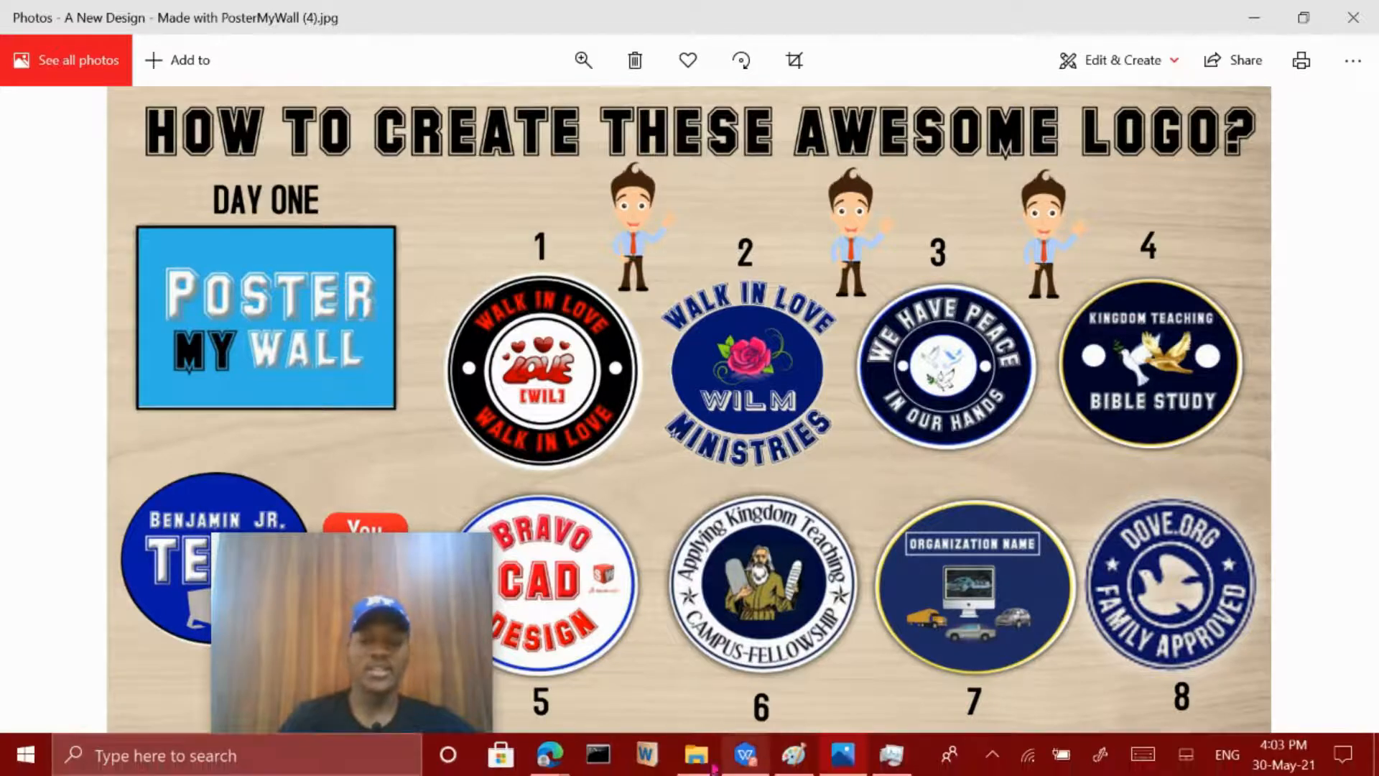
mouse_move(542, 769)
click(337, 646)
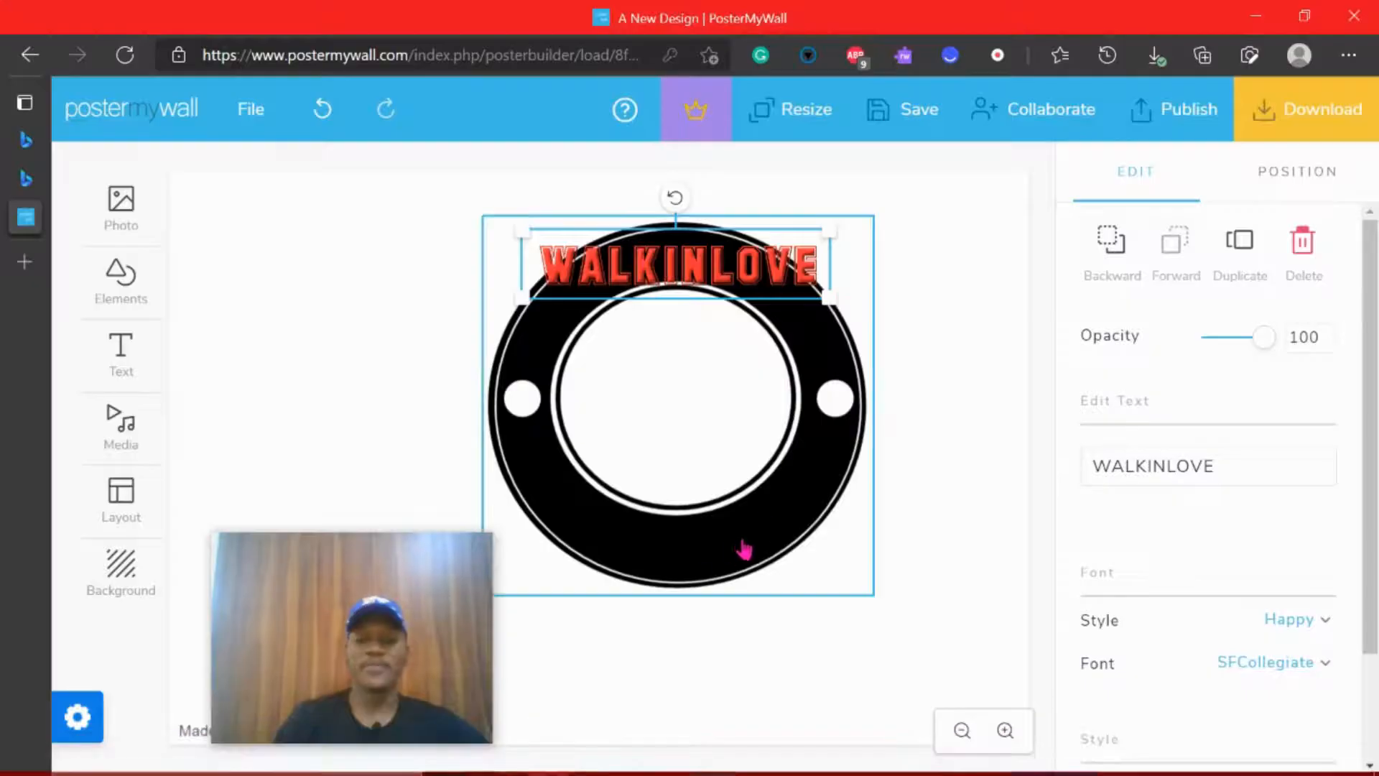
scroll(1335, 549, down, 1)
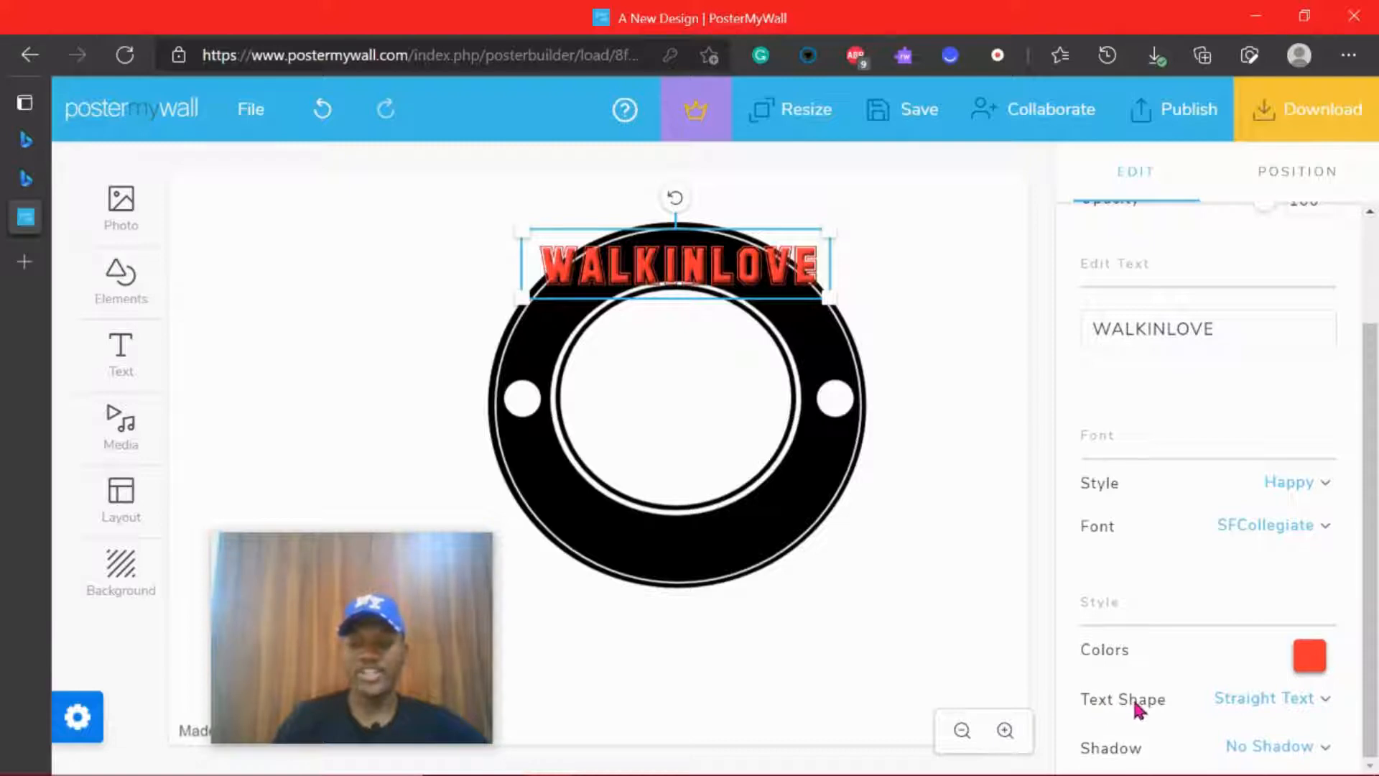
click(1305, 701)
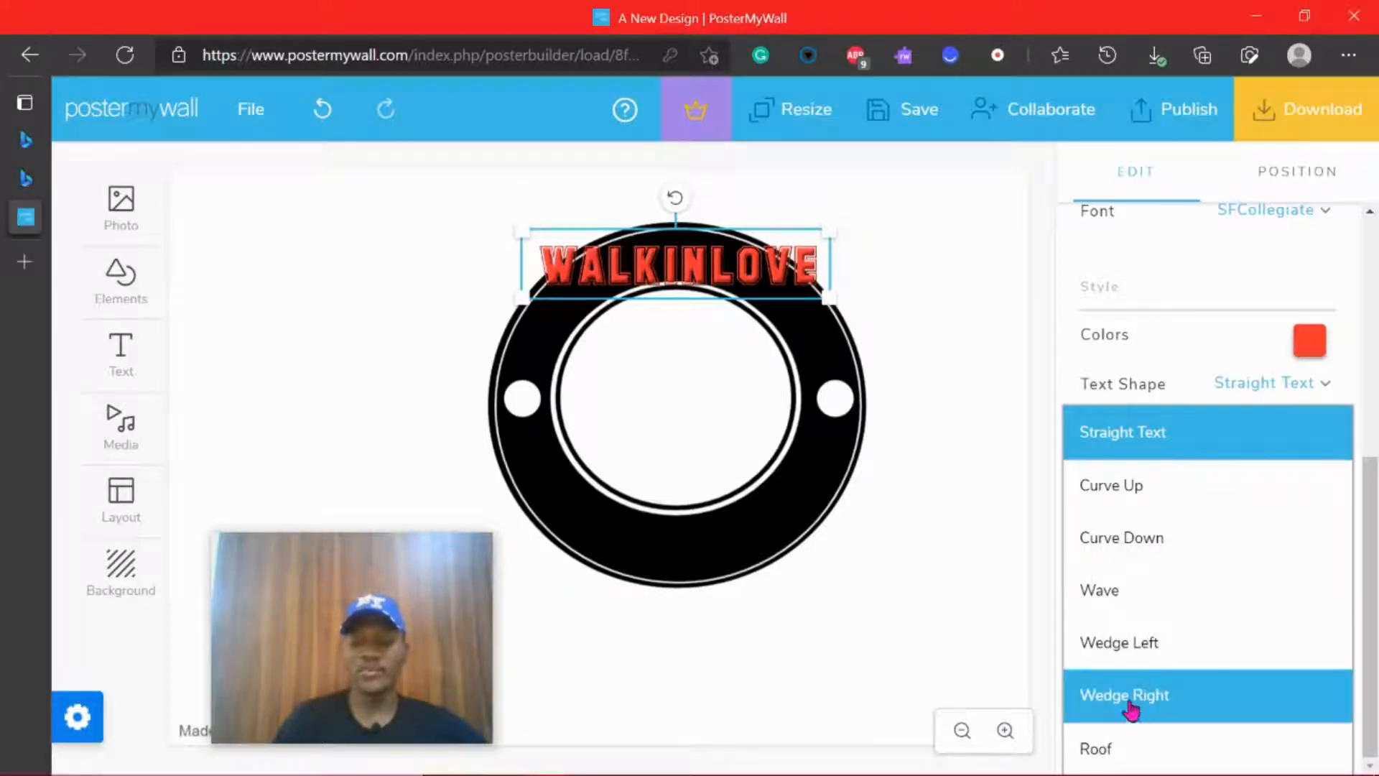
click(1128, 539)
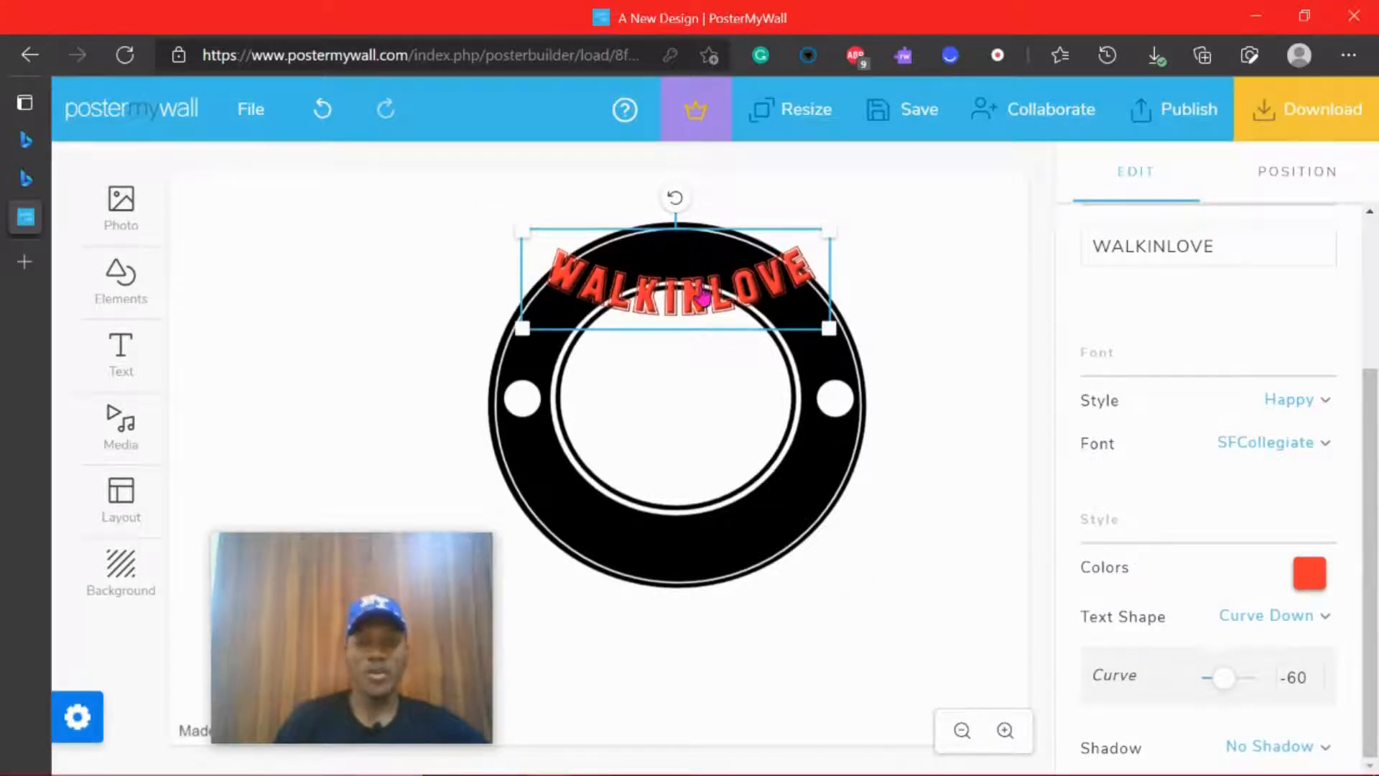
click(1307, 615)
scroll(1236, 615, down, 3)
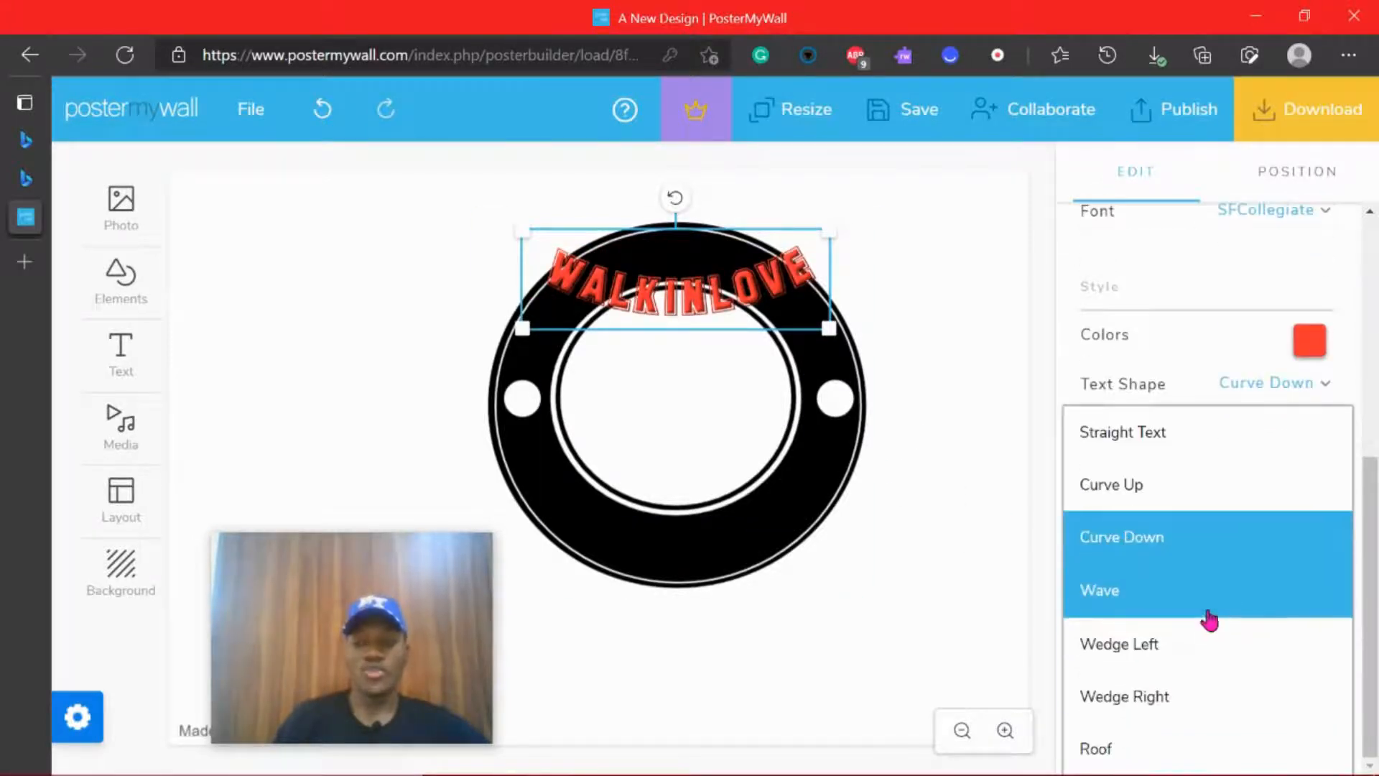
click(1139, 486)
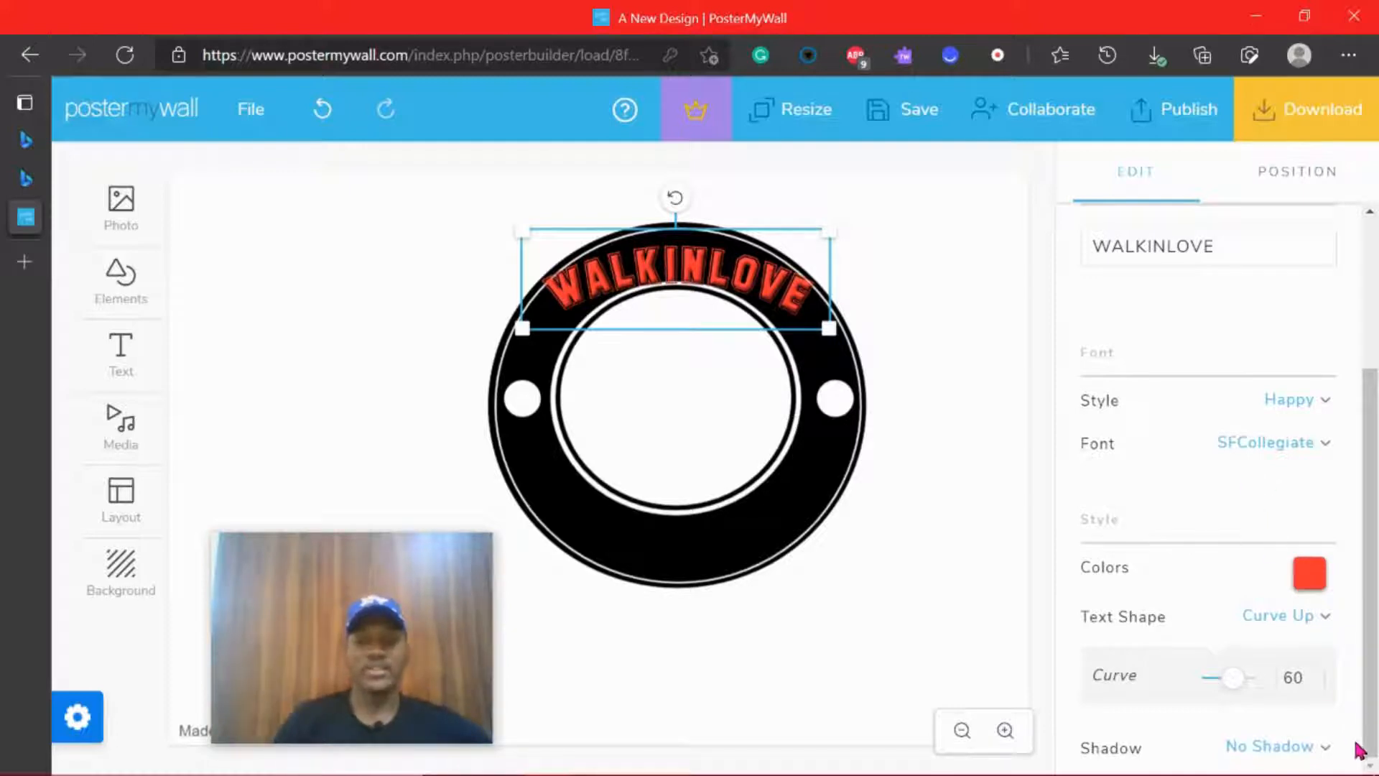
Increase the curve of the WALKINLOVE text to 178
click(1317, 683)
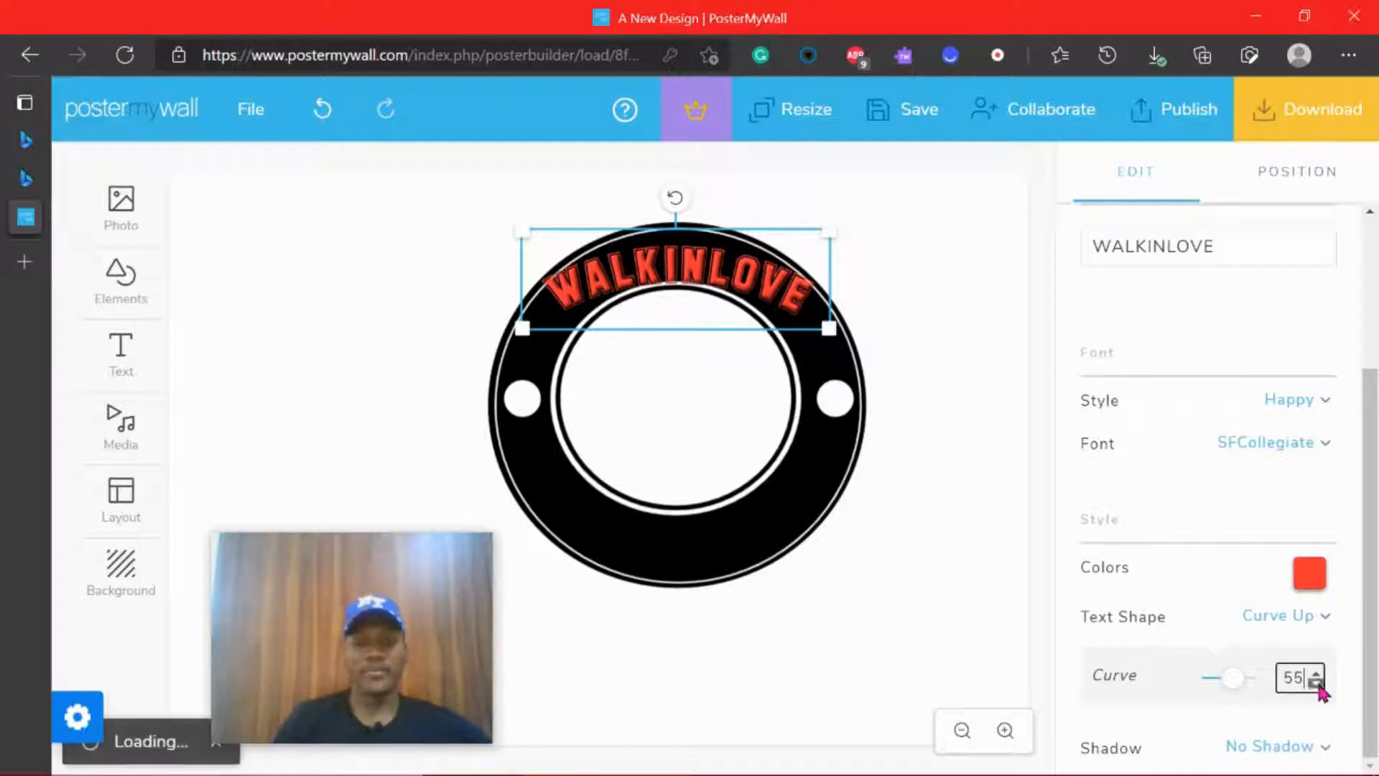
click(1315, 675)
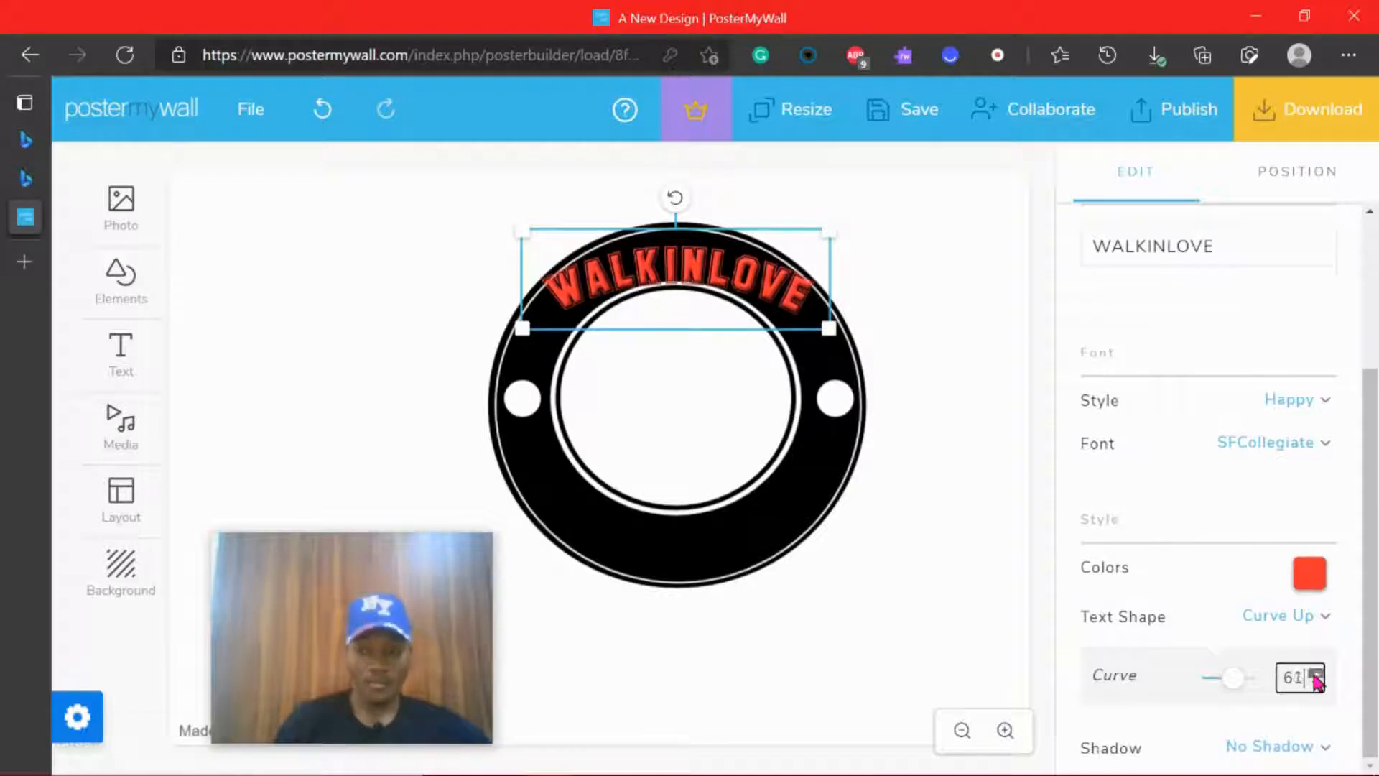
click(1315, 675)
click(1315, 675)
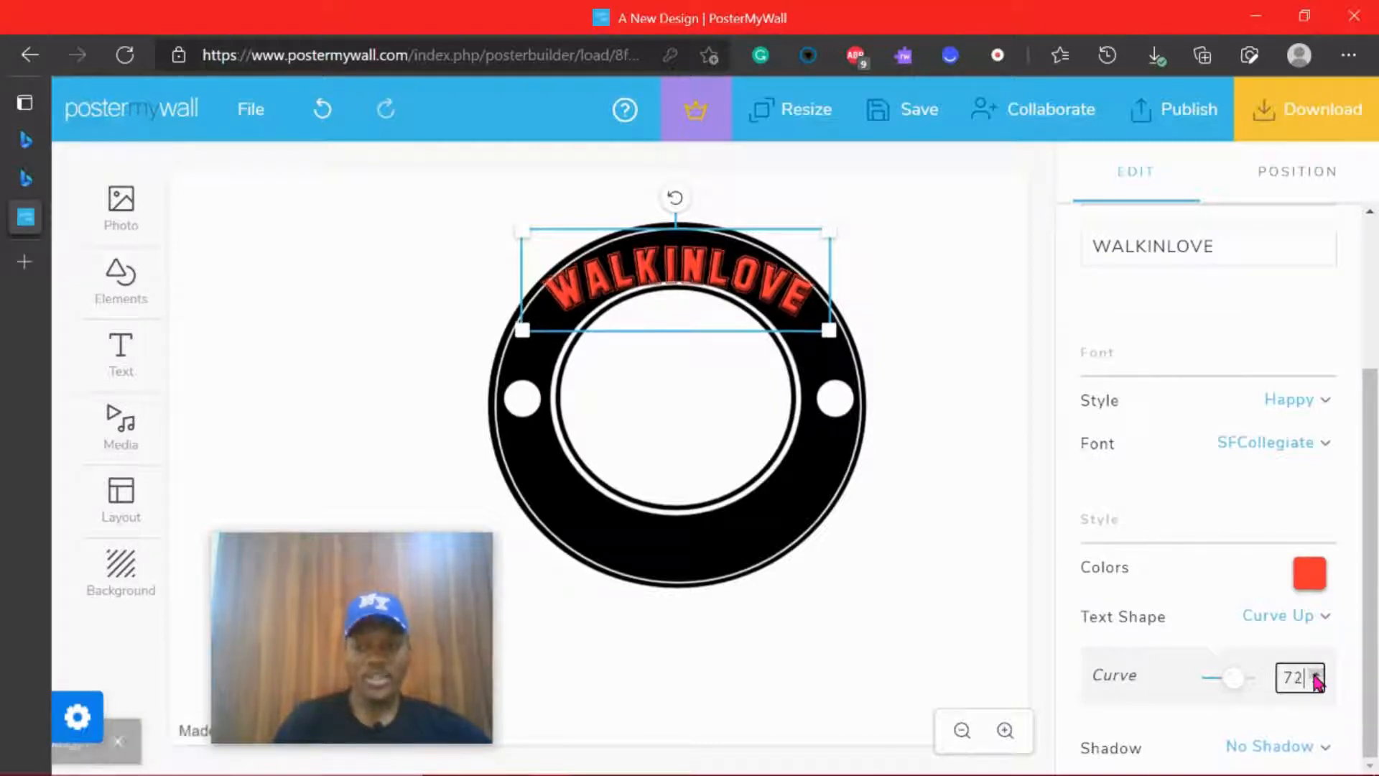
click(1315, 675)
click(1315, 675)
click(1315, 675)
click(1315, 675)
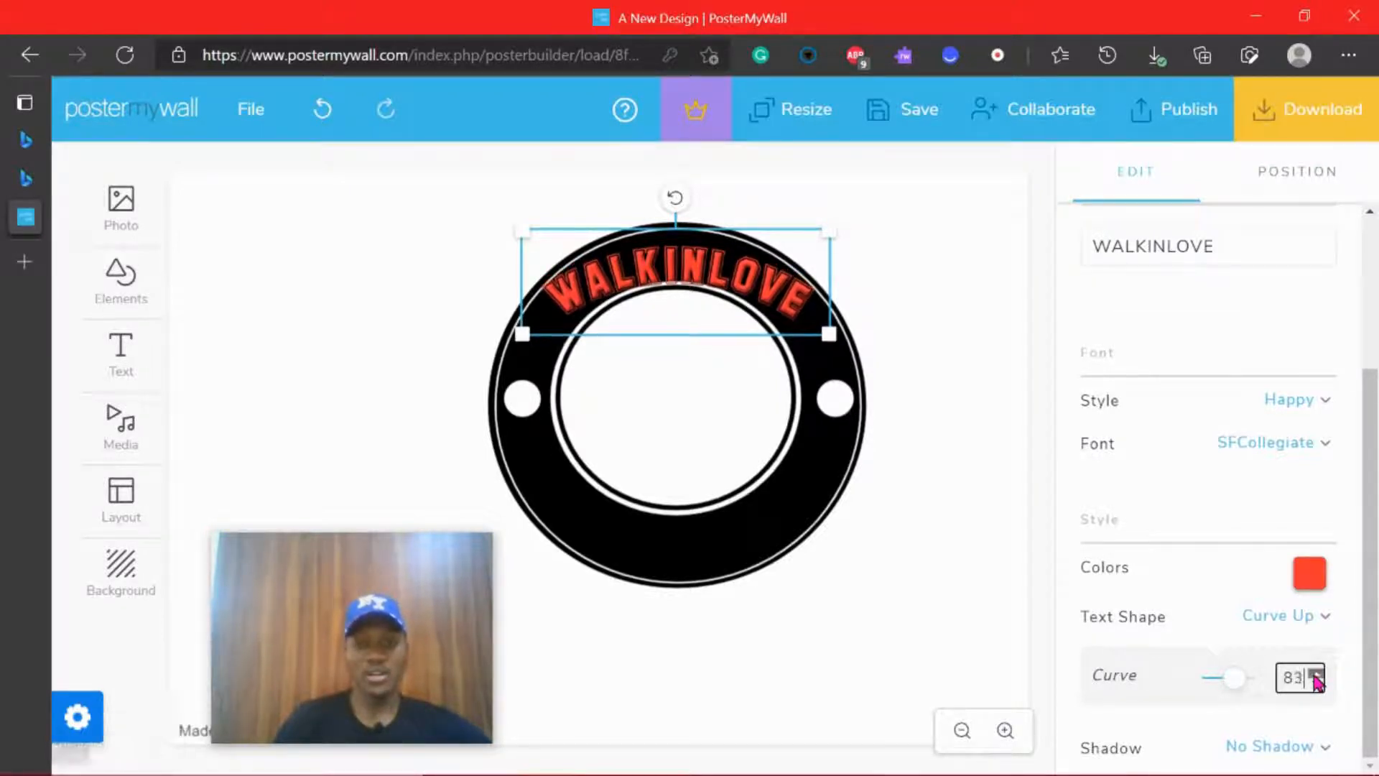
click(1315, 675)
click(1315, 675)
click(1315, 675)
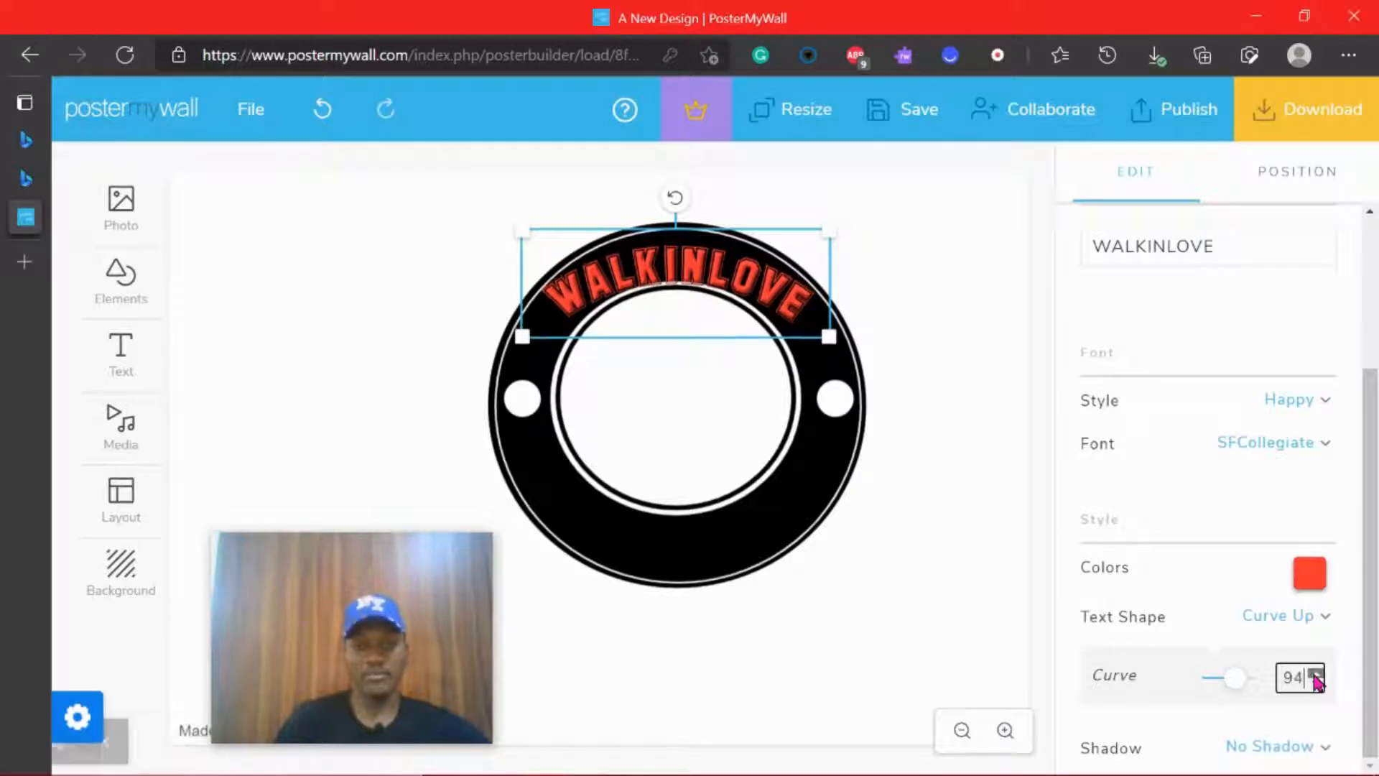
click(1315, 675)
click(1315, 675)
click(1315, 675)
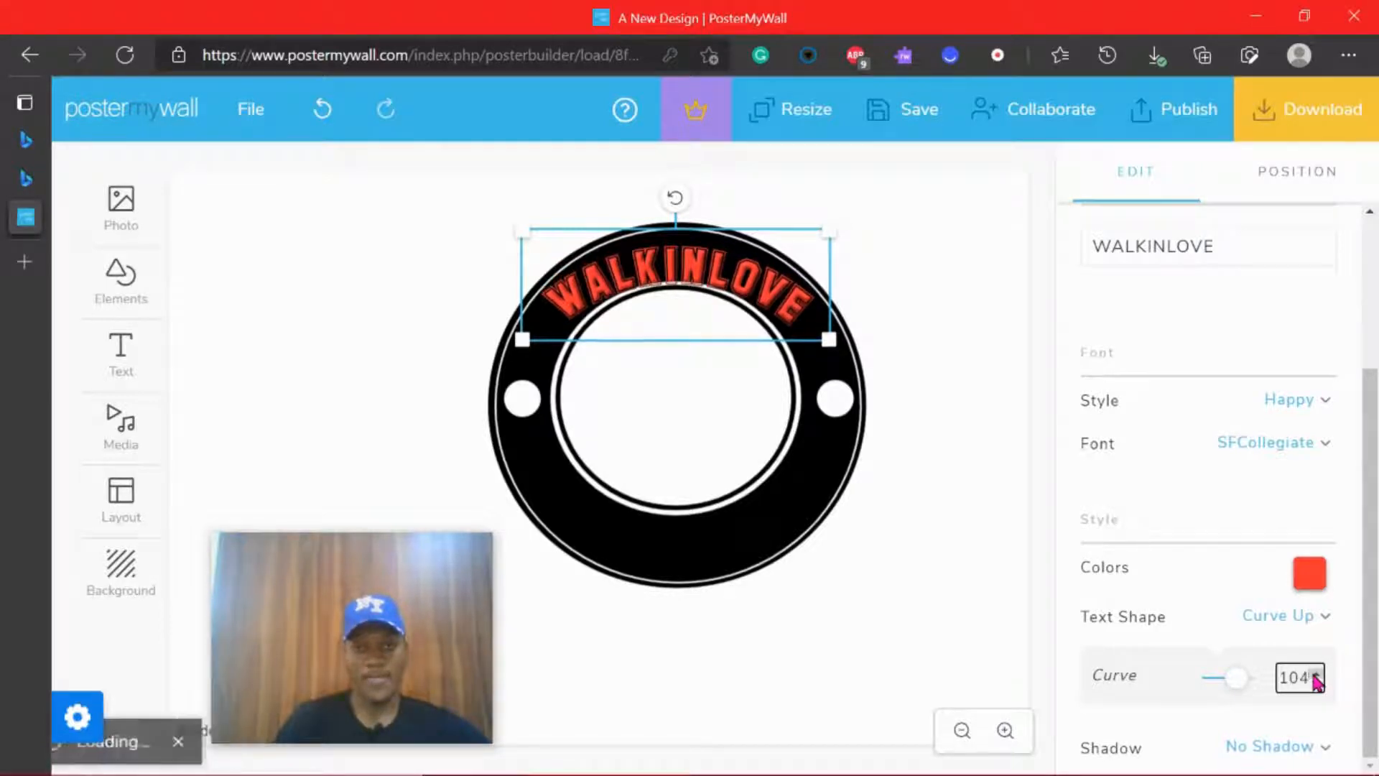
click(1315, 675)
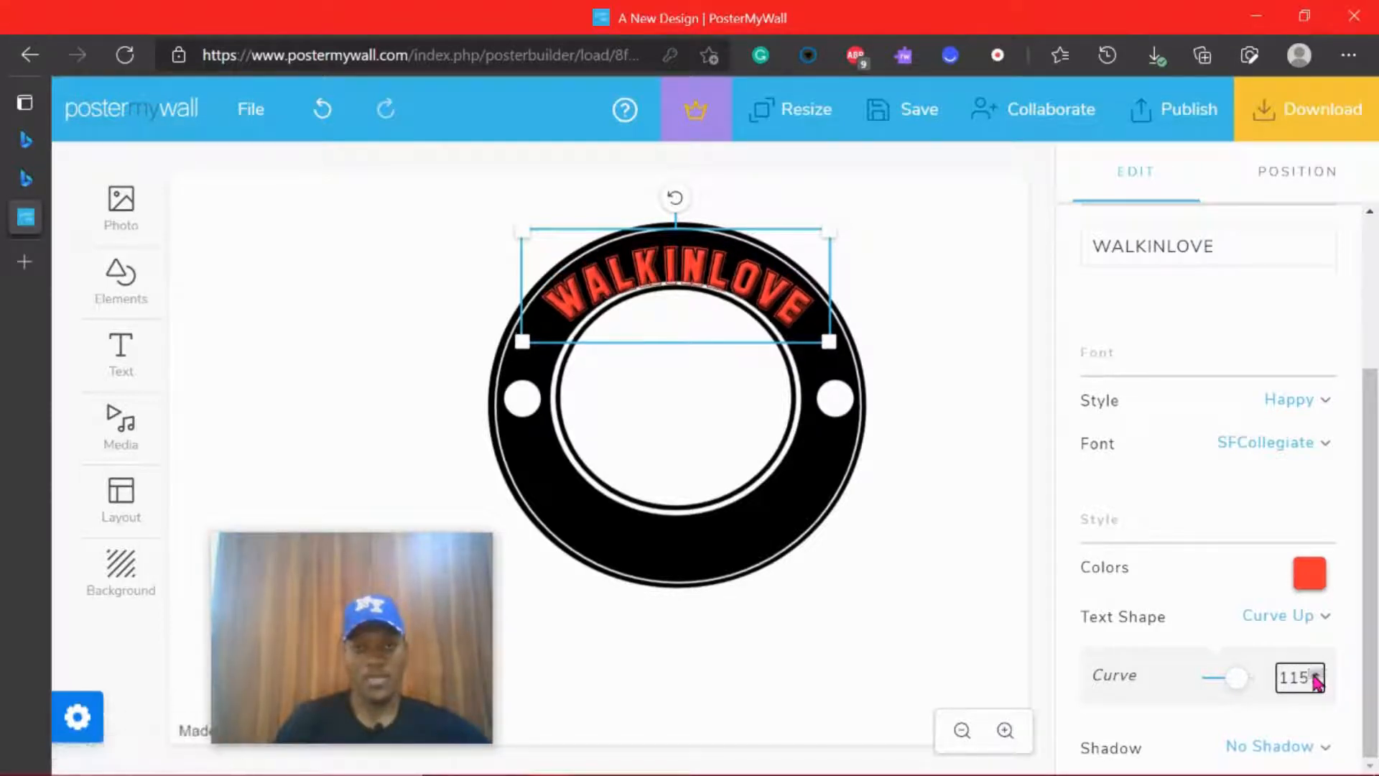
click(1315, 675)
click(1315, 675)
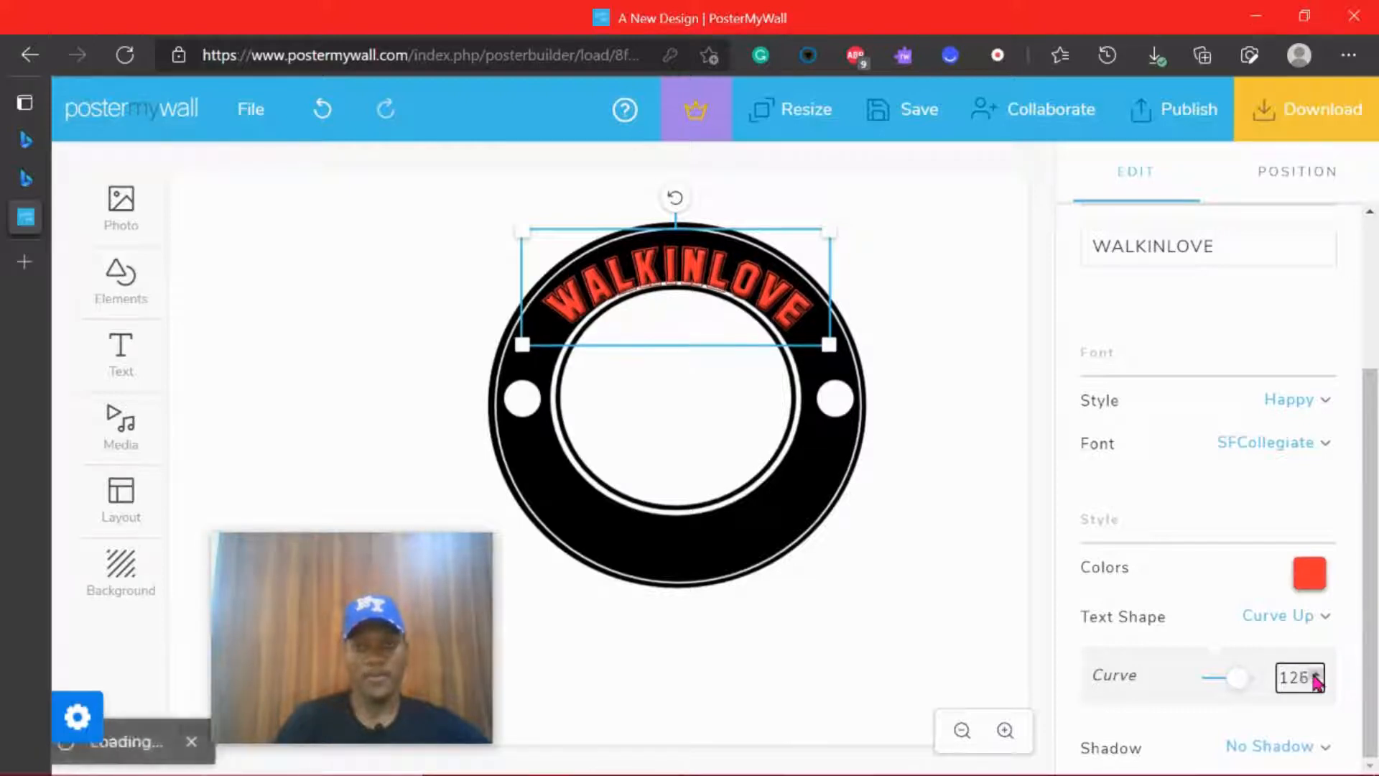
click(1315, 675)
click(1315, 675)
click(1315, 675)
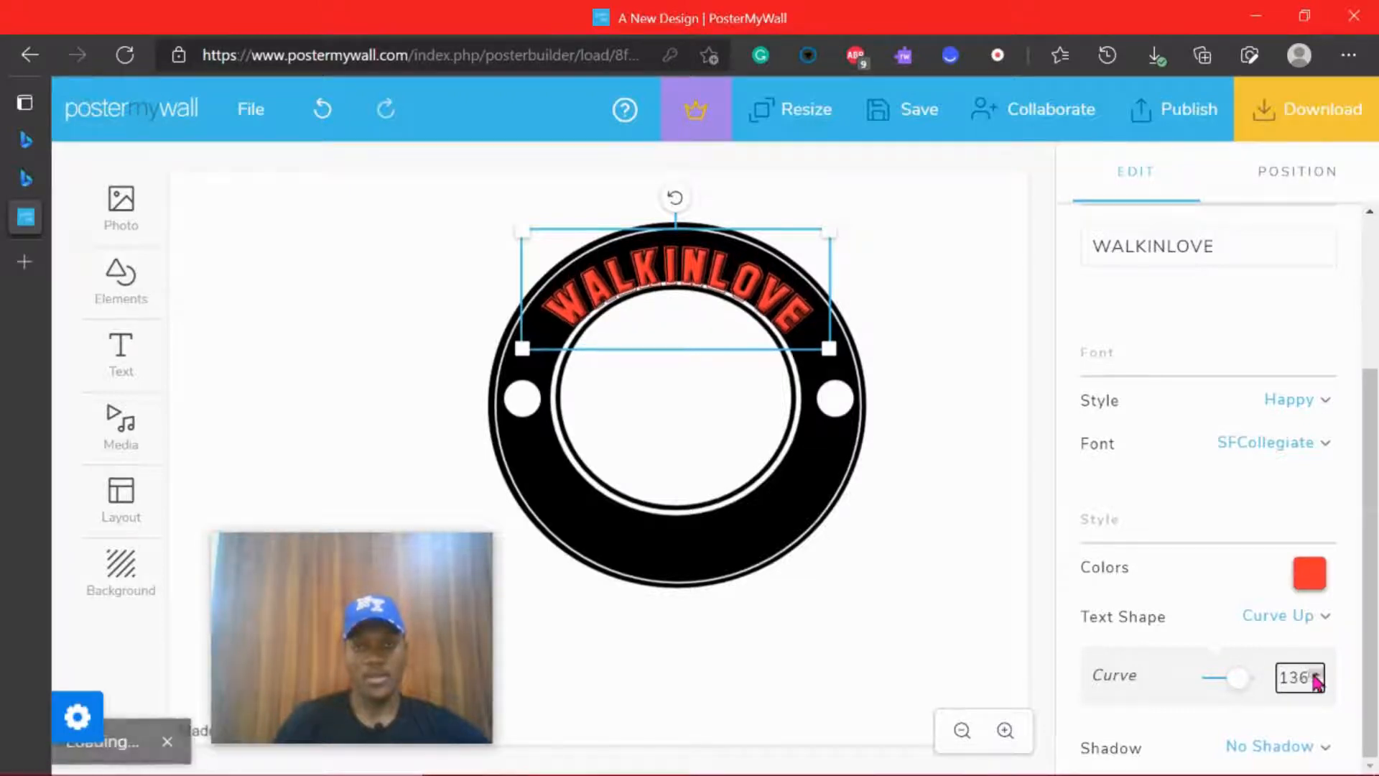
click(1315, 675)
click(1315, 675)
click(1315, 675)
click(1315, 676)
click(1315, 675)
click(1315, 675)
click(1315, 675)
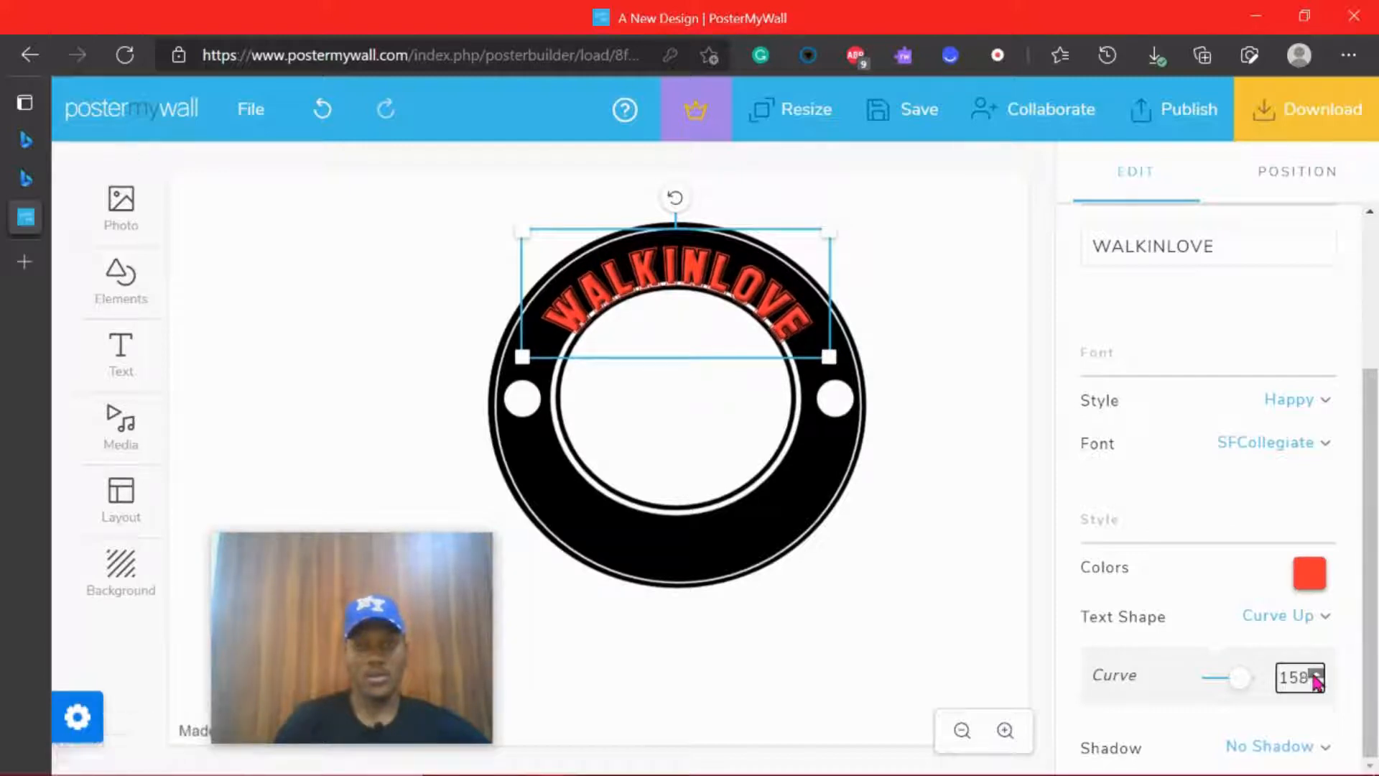
click(1316, 675)
click(1315, 675)
click(1315, 675)
click(1315, 675)
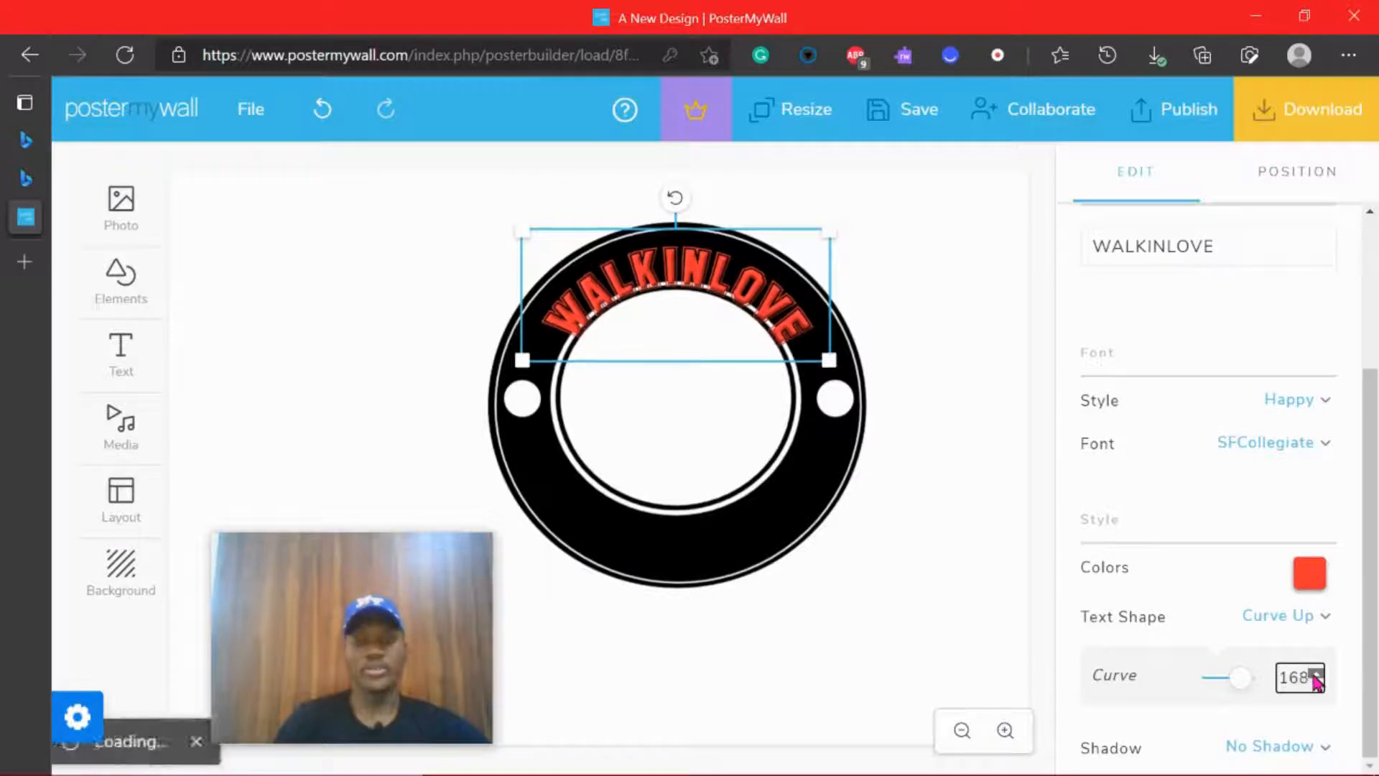
click(1315, 676)
click(1315, 675)
click(1315, 675)
click(1315, 675)
click(1315, 675)
click(1315, 675)
click(1315, 675)
click(1315, 675)
click(1315, 675)
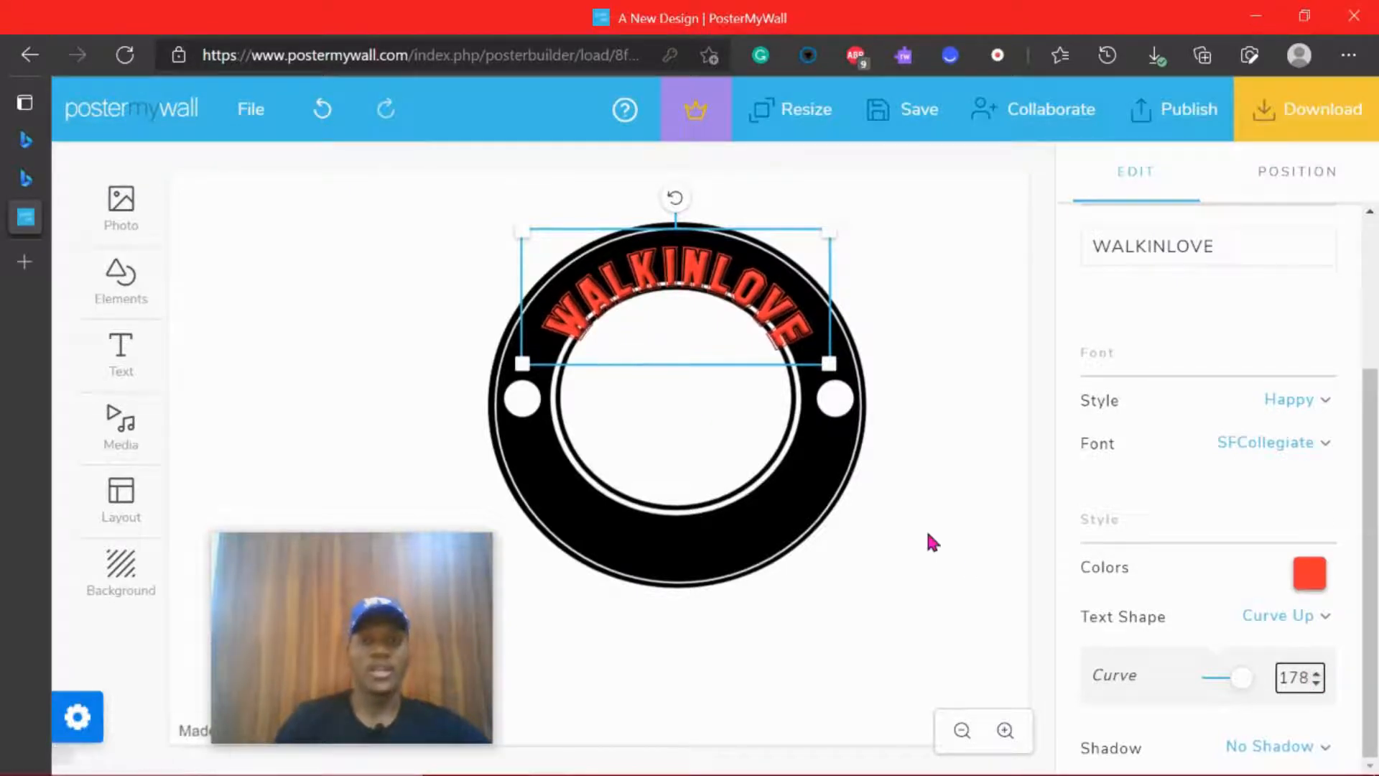
Move the curved WALKINLOVE text slightly up towards the outer edge of the black ring
drag(785, 347, 769, 287)
click(954, 265)
click(973, 302)
click(955, 366)
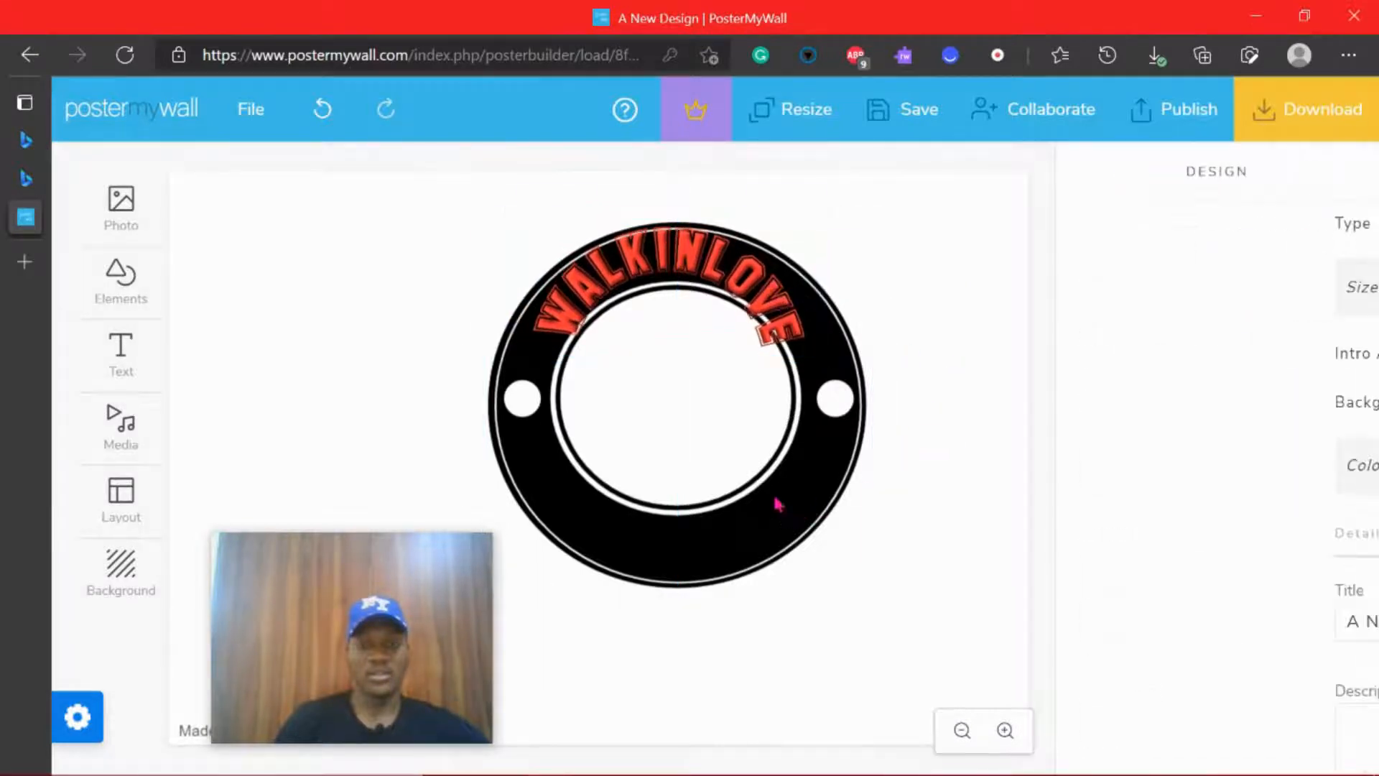
Move the WALKINLOVE text aside and shift the two inner white circles slightly down inside the ring
click(707, 510)
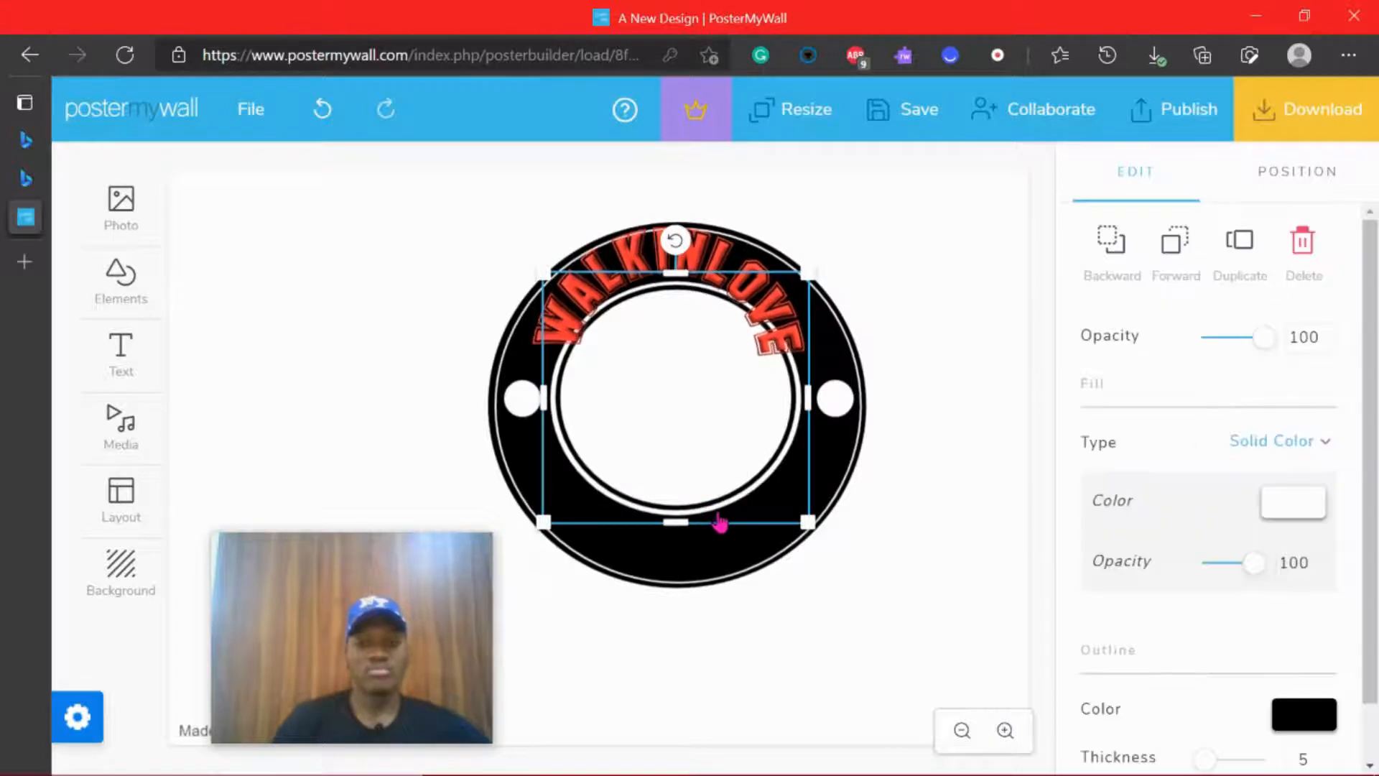
drag(720, 522, 714, 551)
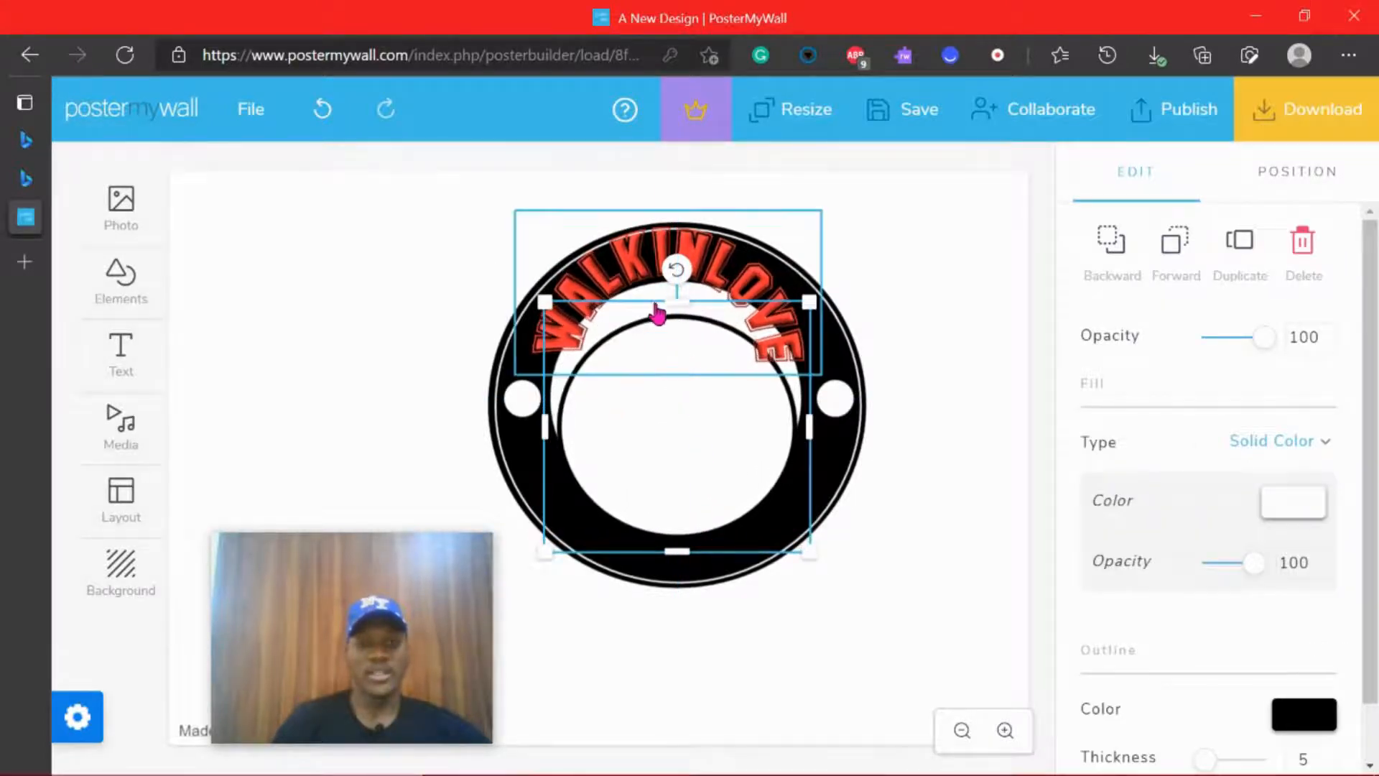
drag(577, 296, 732, 212)
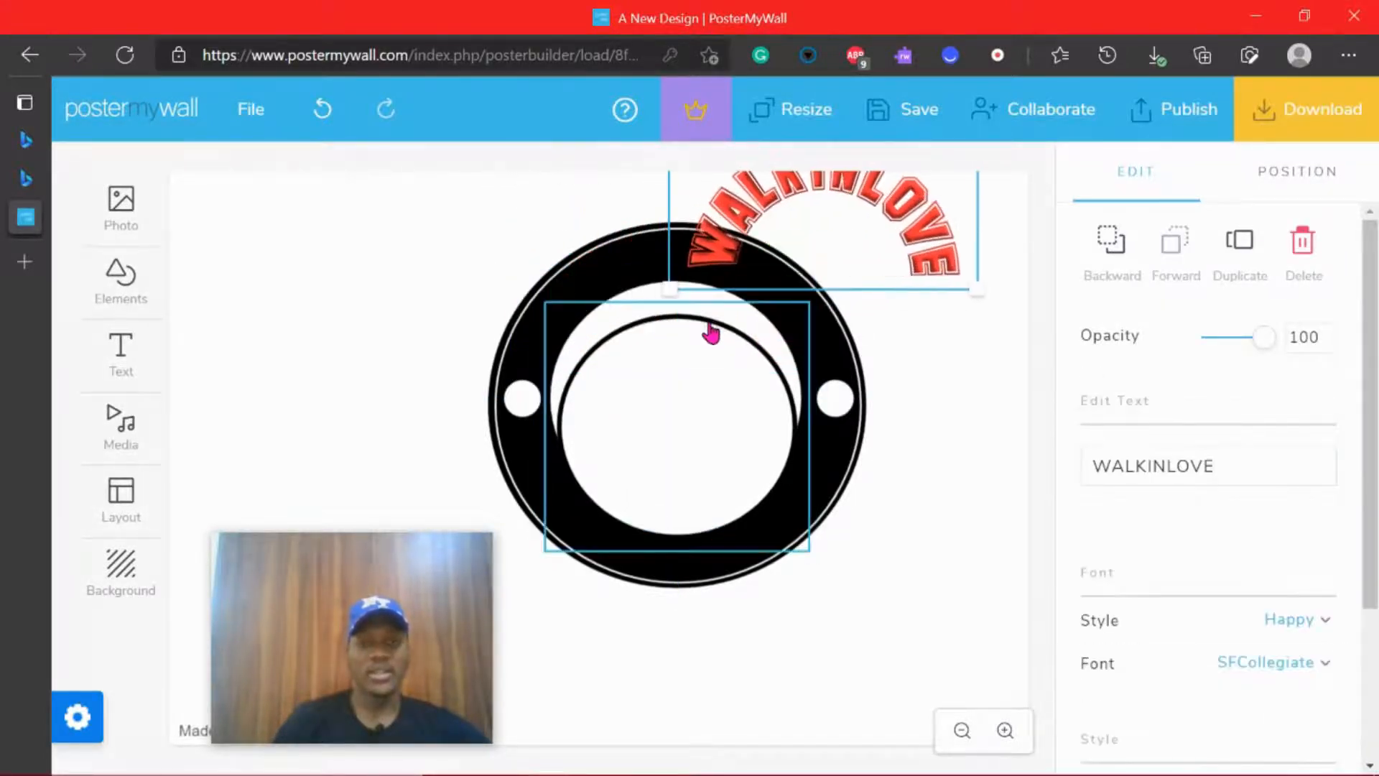
drag(730, 316, 703, 371)
Lower the upper edges of the white-outlined black circle and the outermost black circle slightly
click(826, 511)
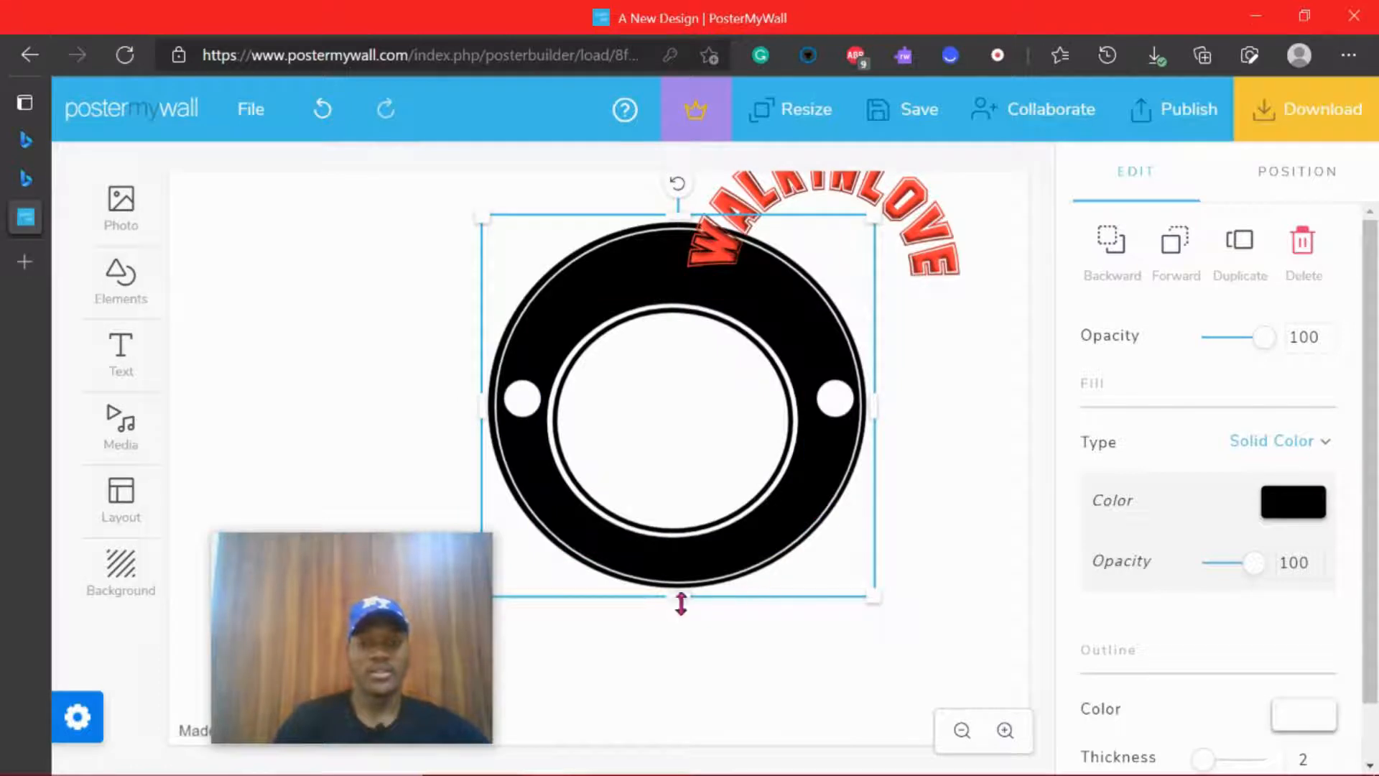
click(649, 216)
click(671, 226)
drag(679, 215, 675, 216)
click(655, 237)
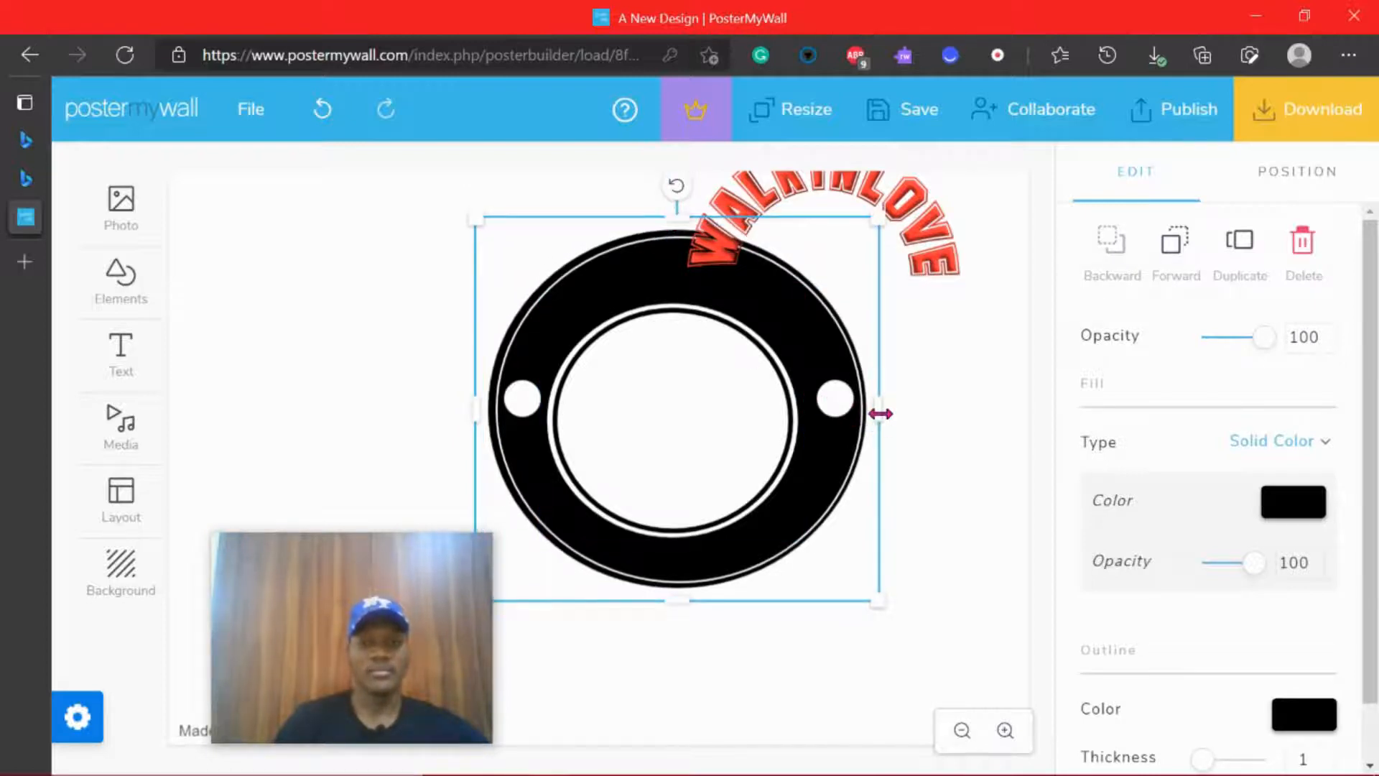
Enlarge the outermost black circle slightly in width and height so an even black rim surrounds the white line
drag(879, 413, 882, 414)
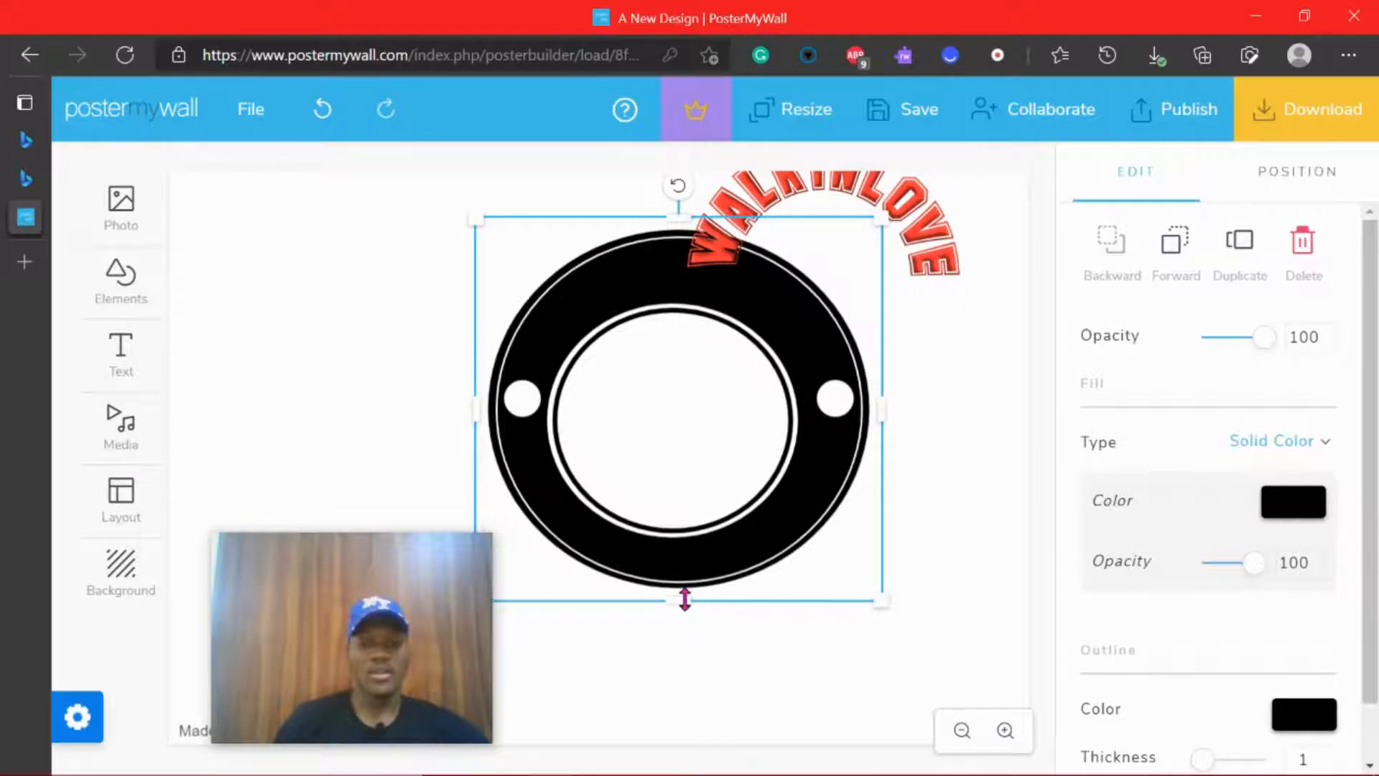
drag(683, 597, 685, 602)
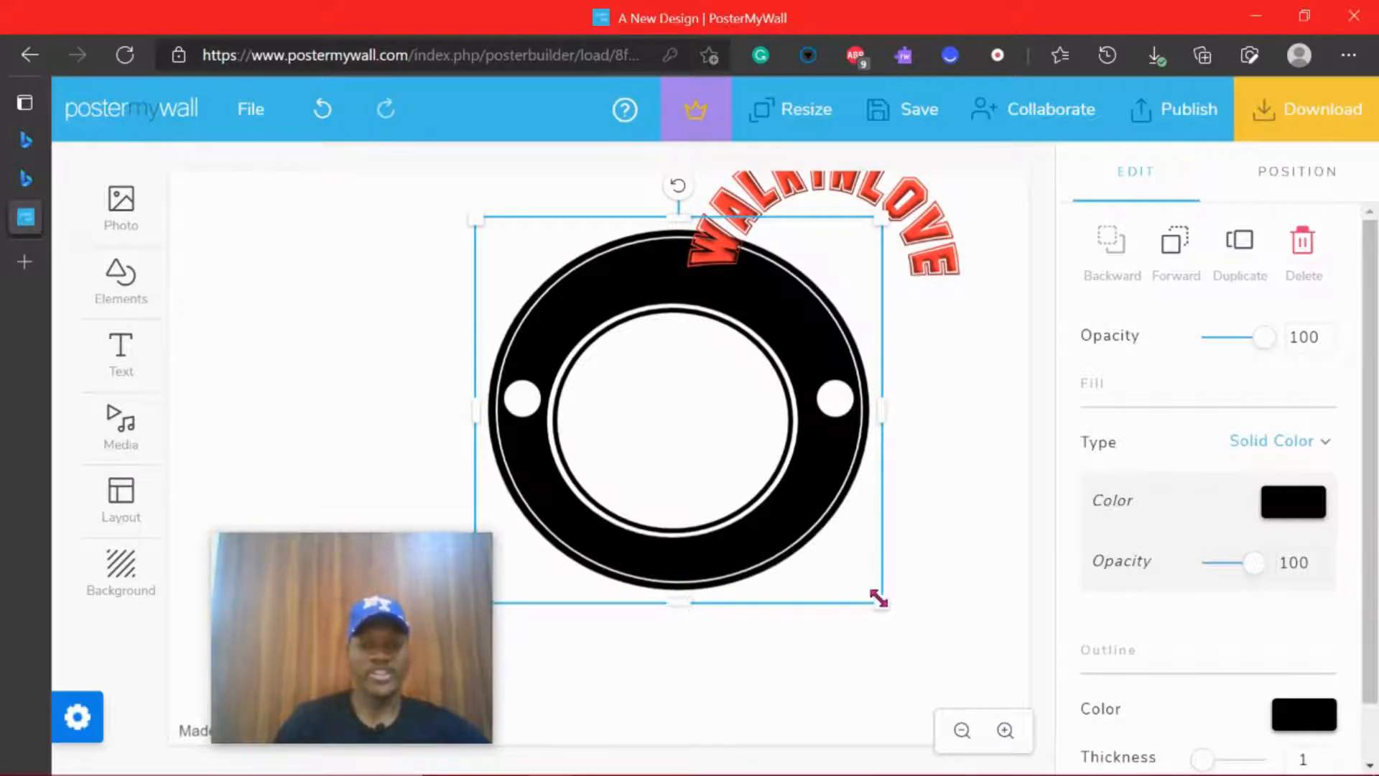
drag(879, 599, 886, 597)
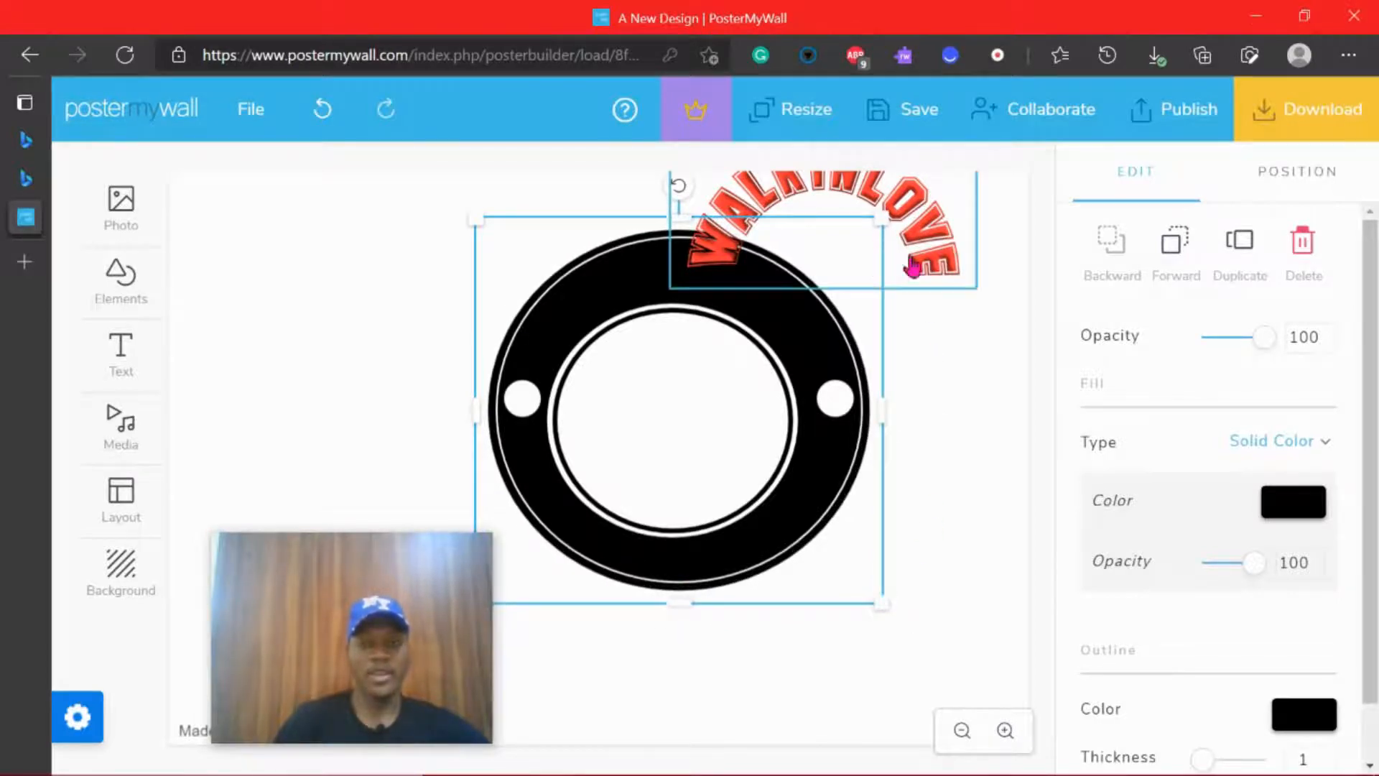
Place the WALKINLOVE text back on the upper part of the ring and raise the inner white circles slightly
drag(917, 247, 772, 314)
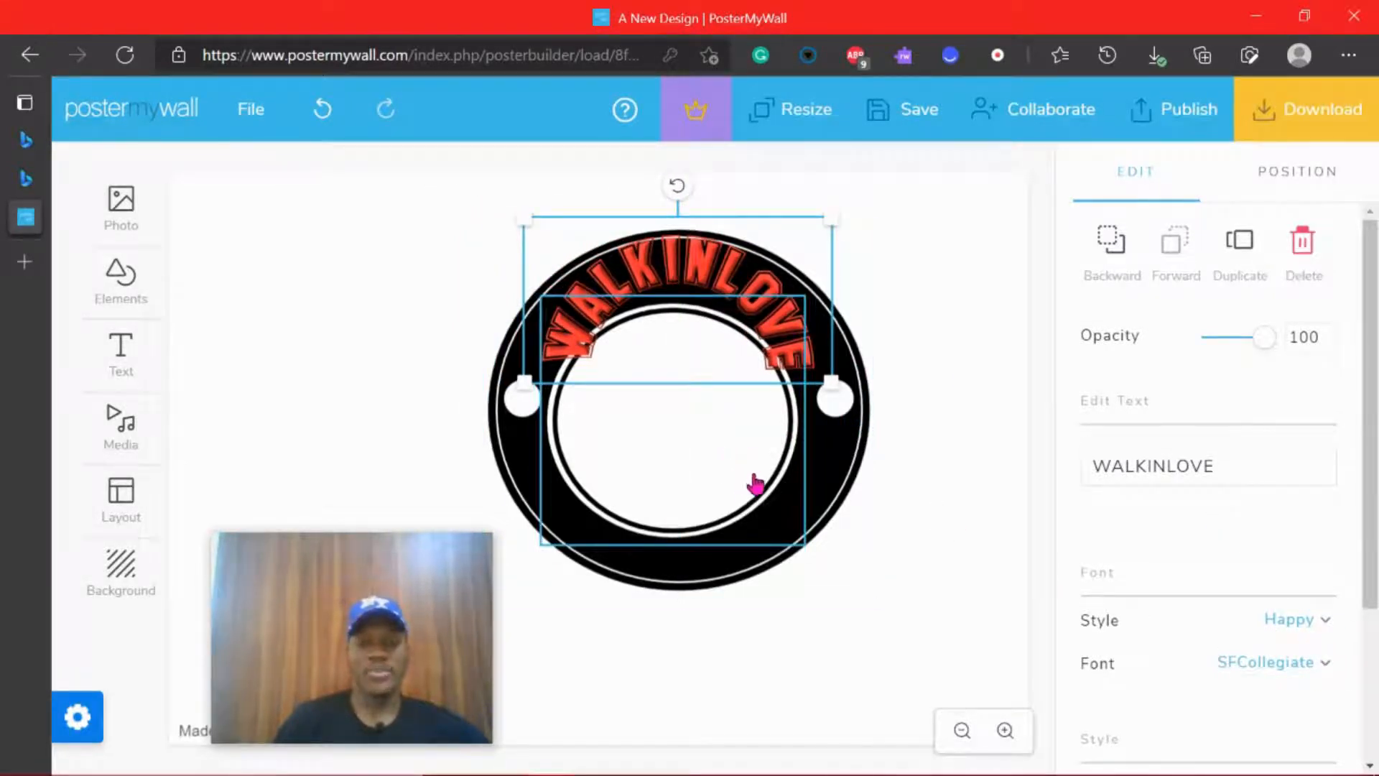
drag(798, 460, 754, 444)
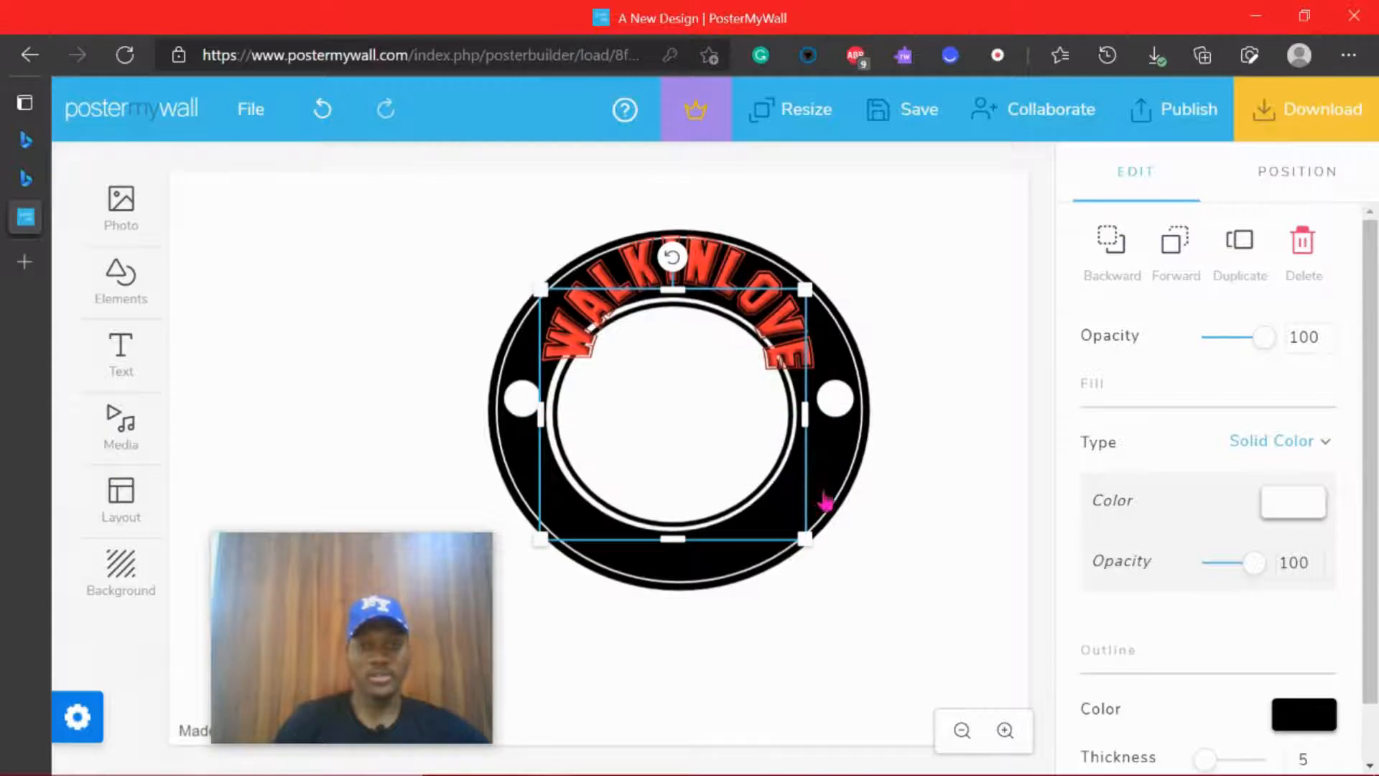
click(942, 494)
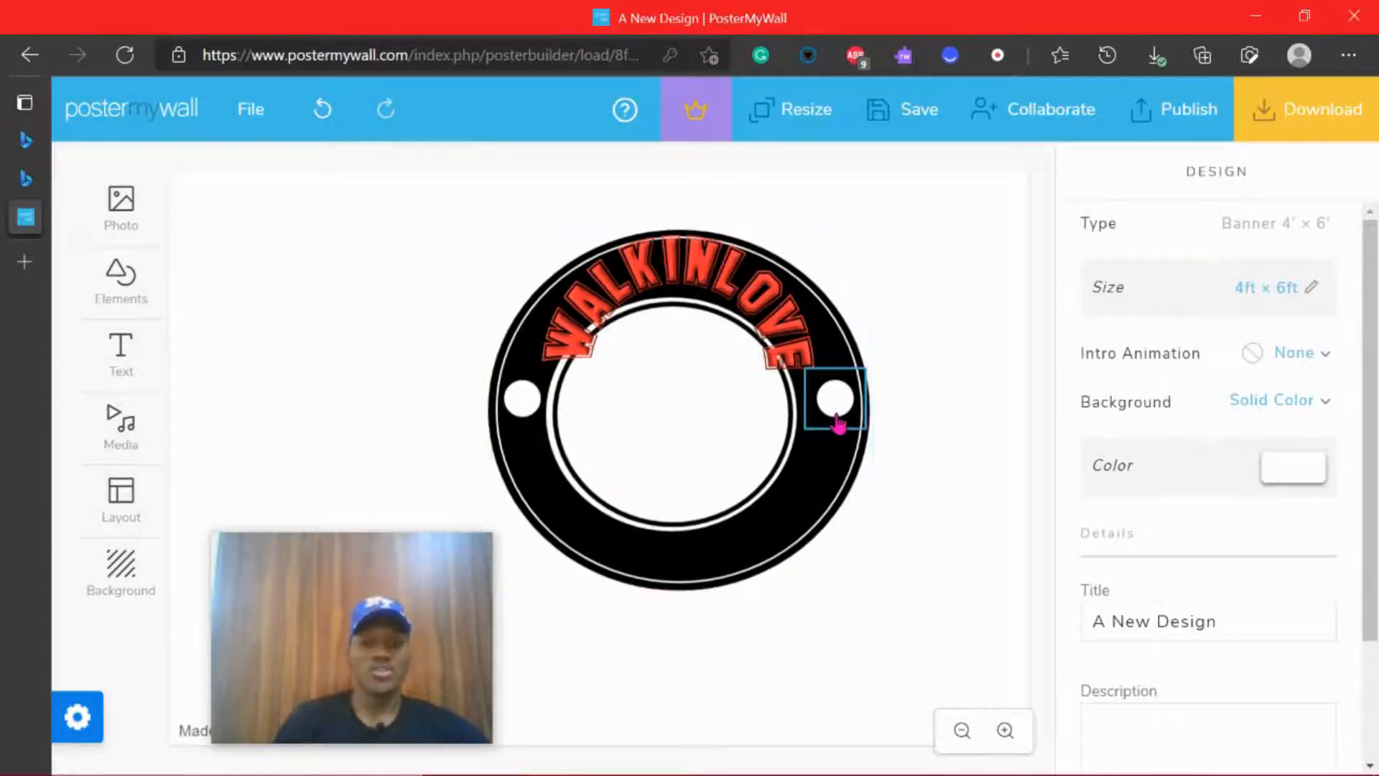
Shrink the white-outlined black circle slightly from its upper-left corner to about 381 x 359
click(490, 450)
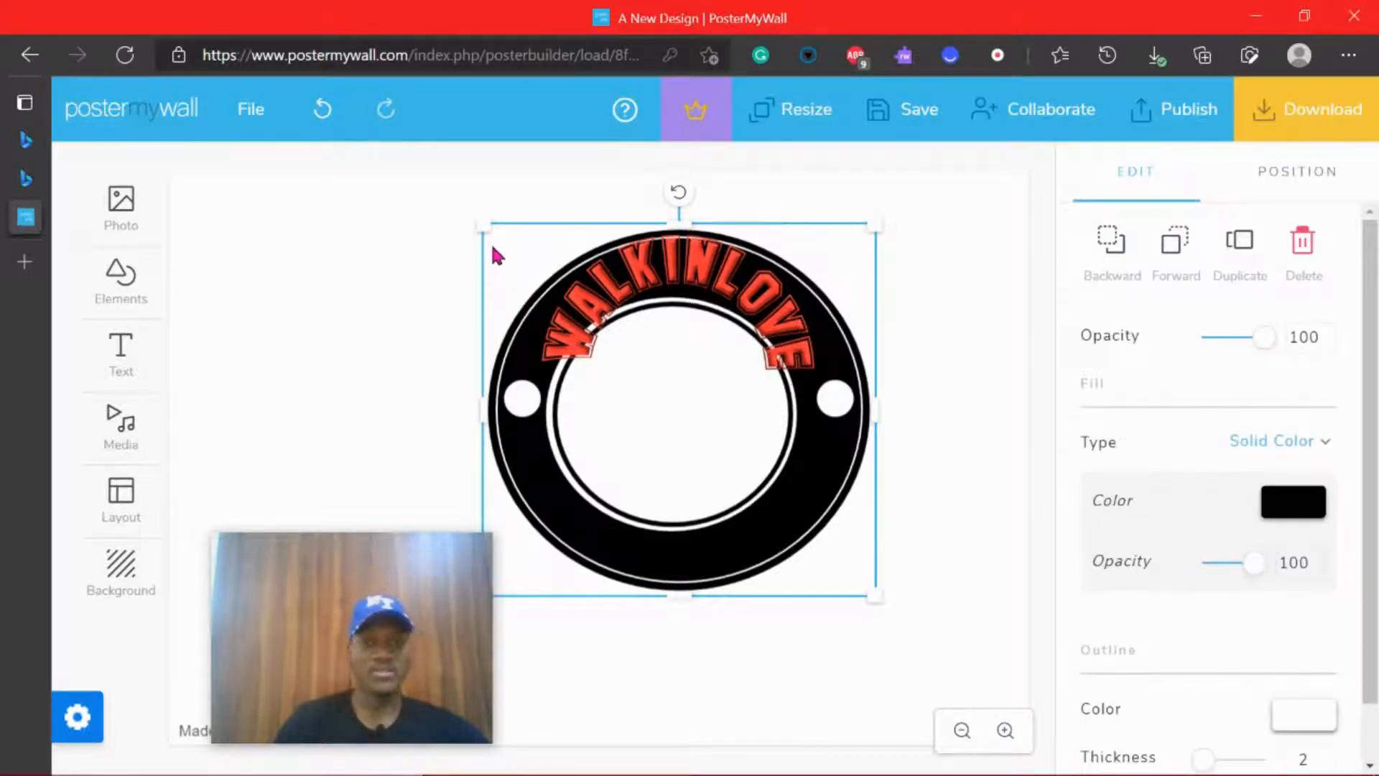
drag(488, 239, 475, 236)
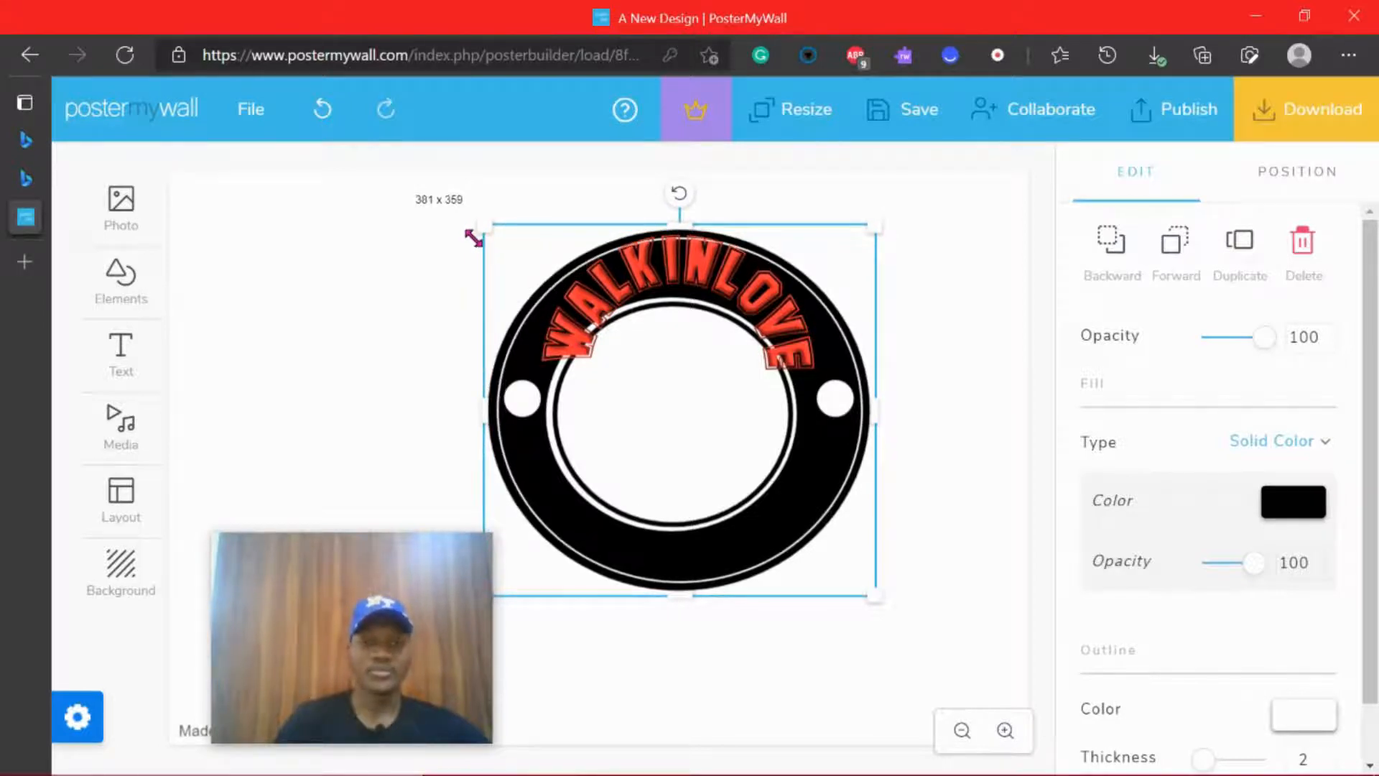
click(939, 483)
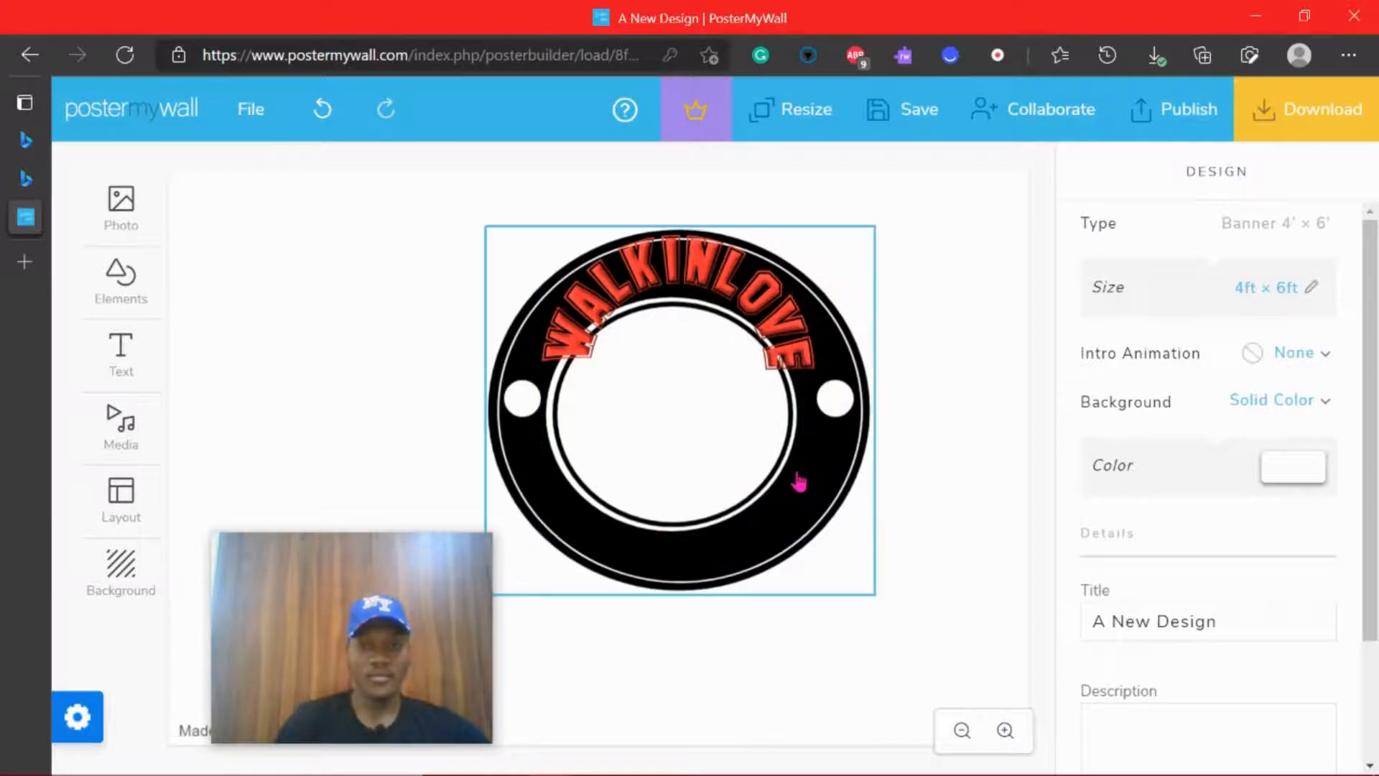
Nudge the two inner white circles slightly upward so they sit centred in the ring with an even white band
drag(791, 477, 792, 465)
drag(743, 455, 745, 453)
click(937, 481)
click(819, 373)
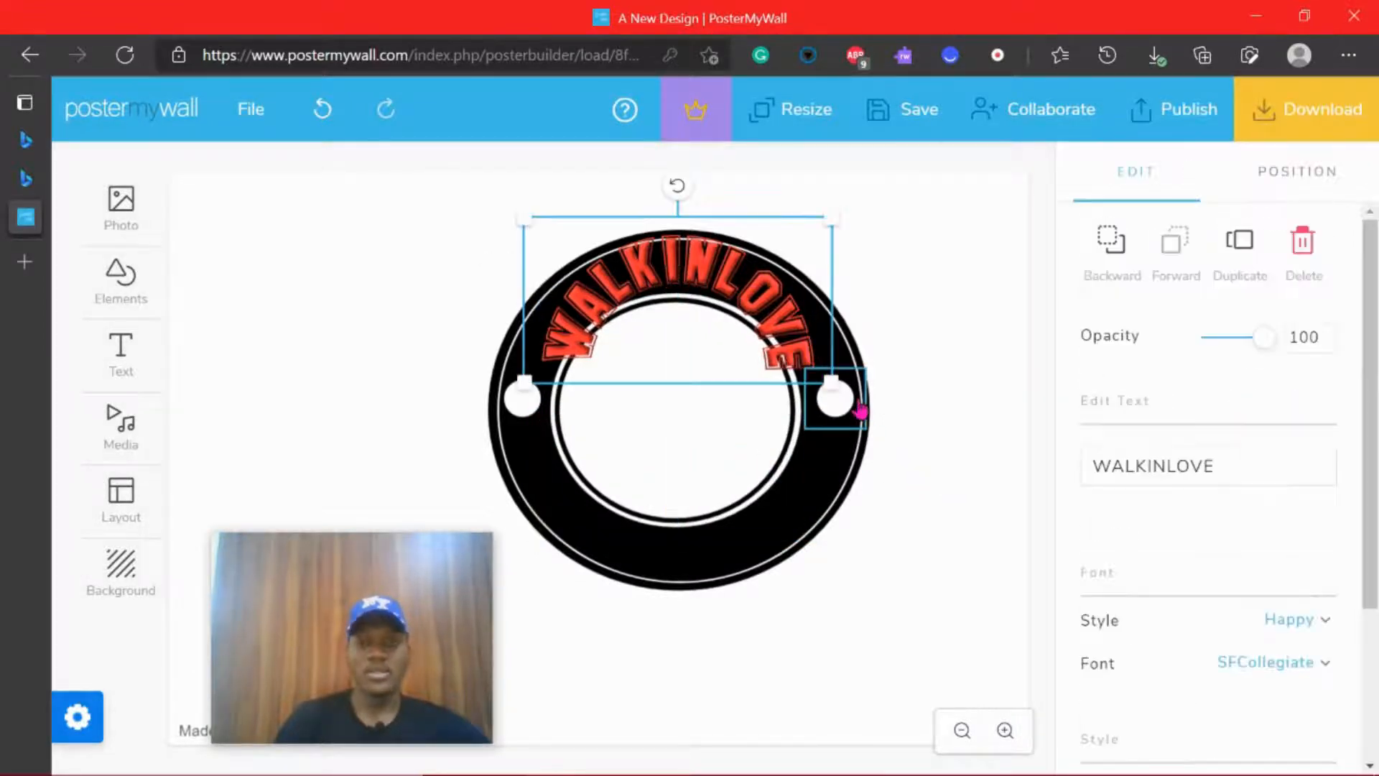
Lower the curve of the WALKINLOVE text to 161
scroll(1293, 560, down, 3)
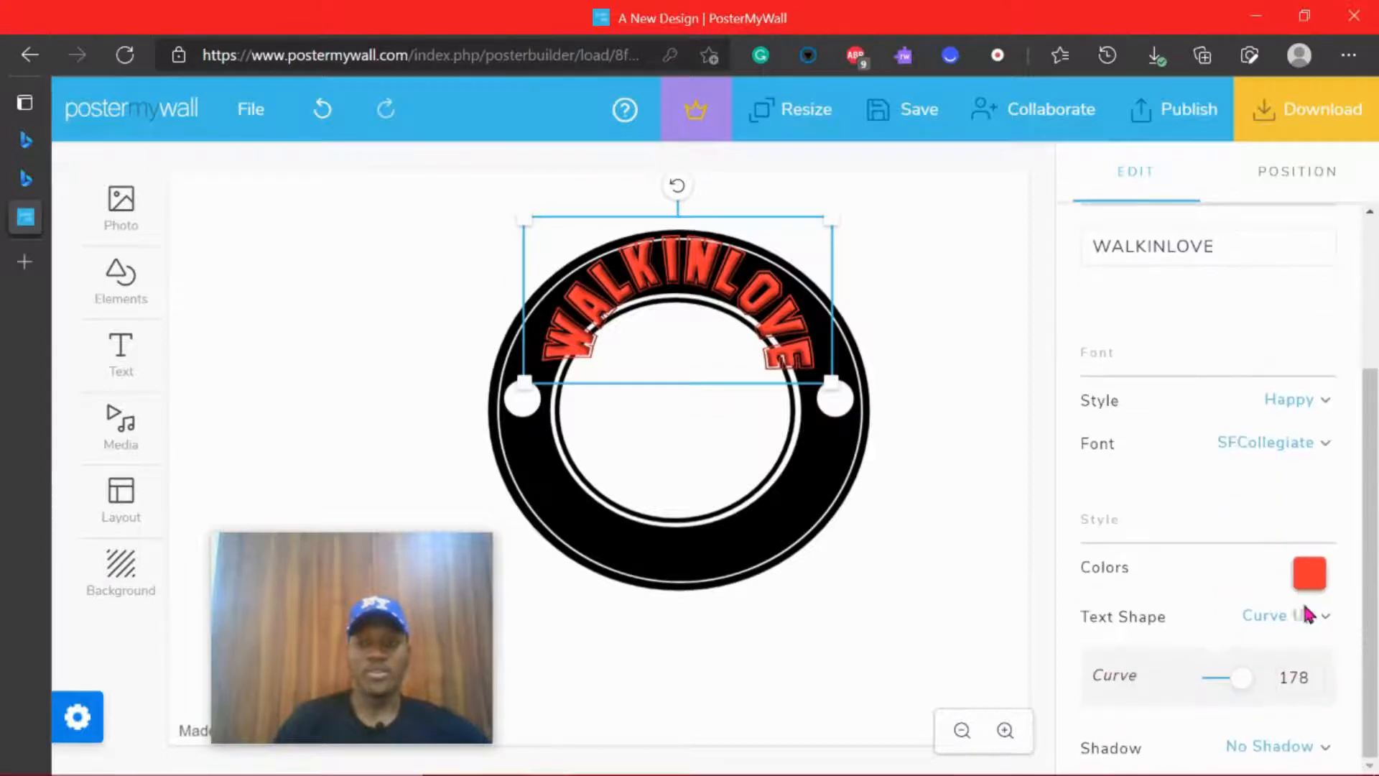
click(1316, 682)
click(1316, 682)
click(1316, 684)
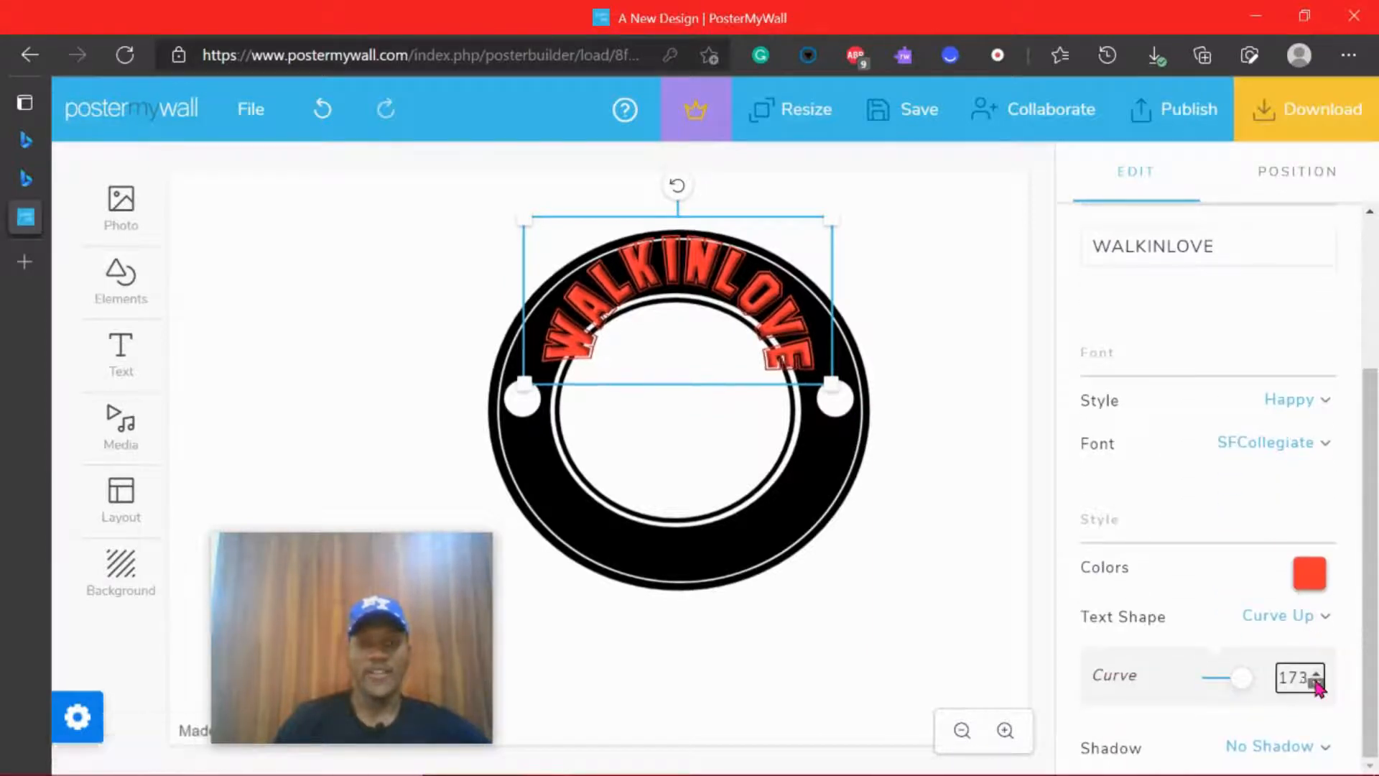
click(1316, 684)
click(1316, 683)
click(1316, 684)
click(1317, 684)
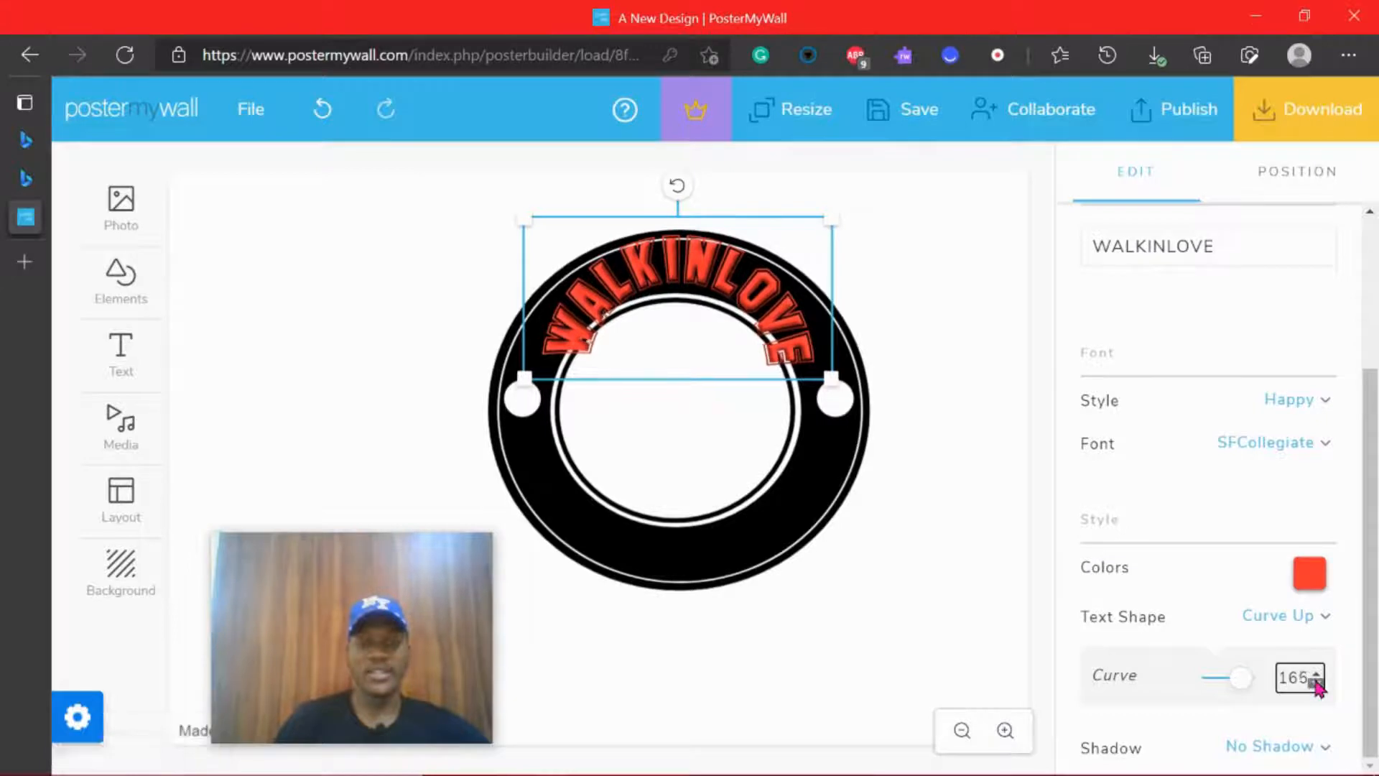
click(1317, 684)
click(1317, 684)
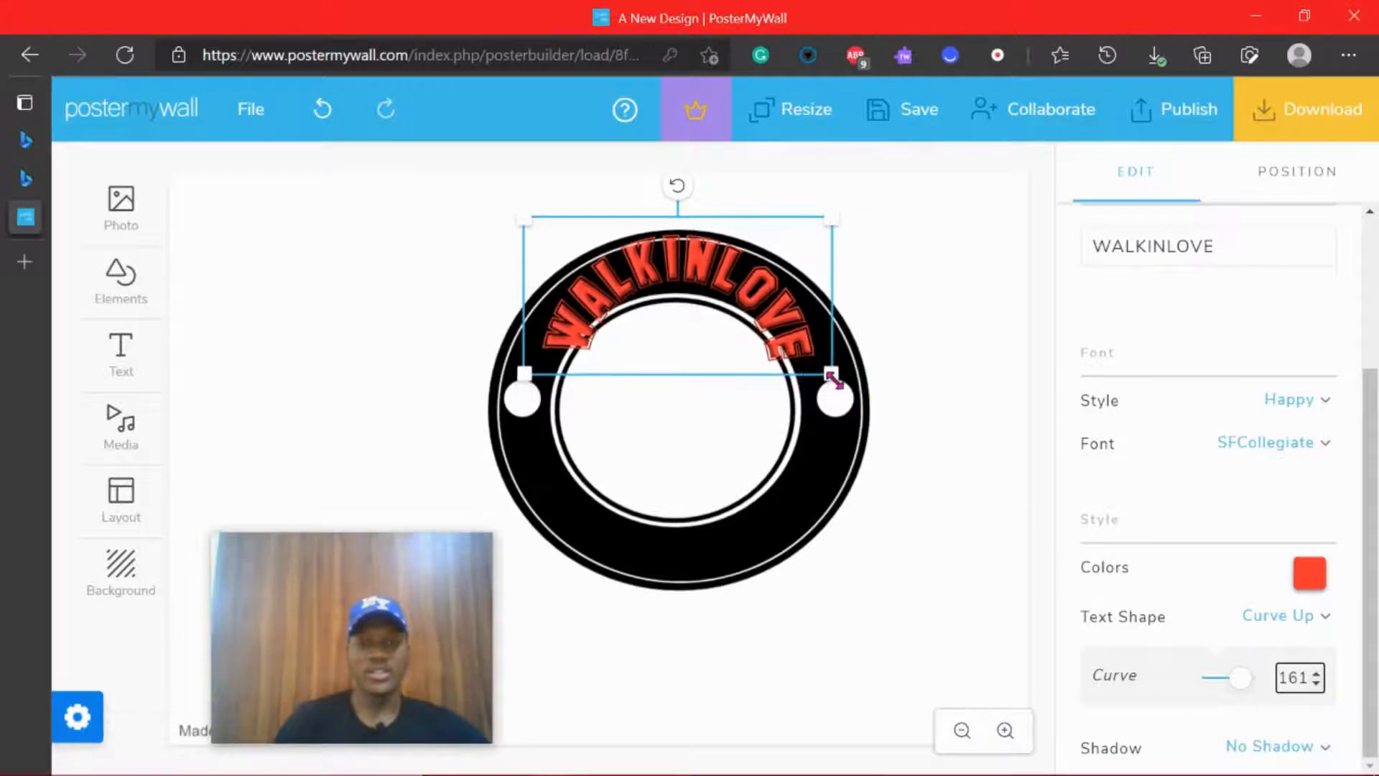
Enlarge the WALKINLOVE text outward on both sides to about 374 x 170 and centre it over the ring
drag(832, 377, 859, 385)
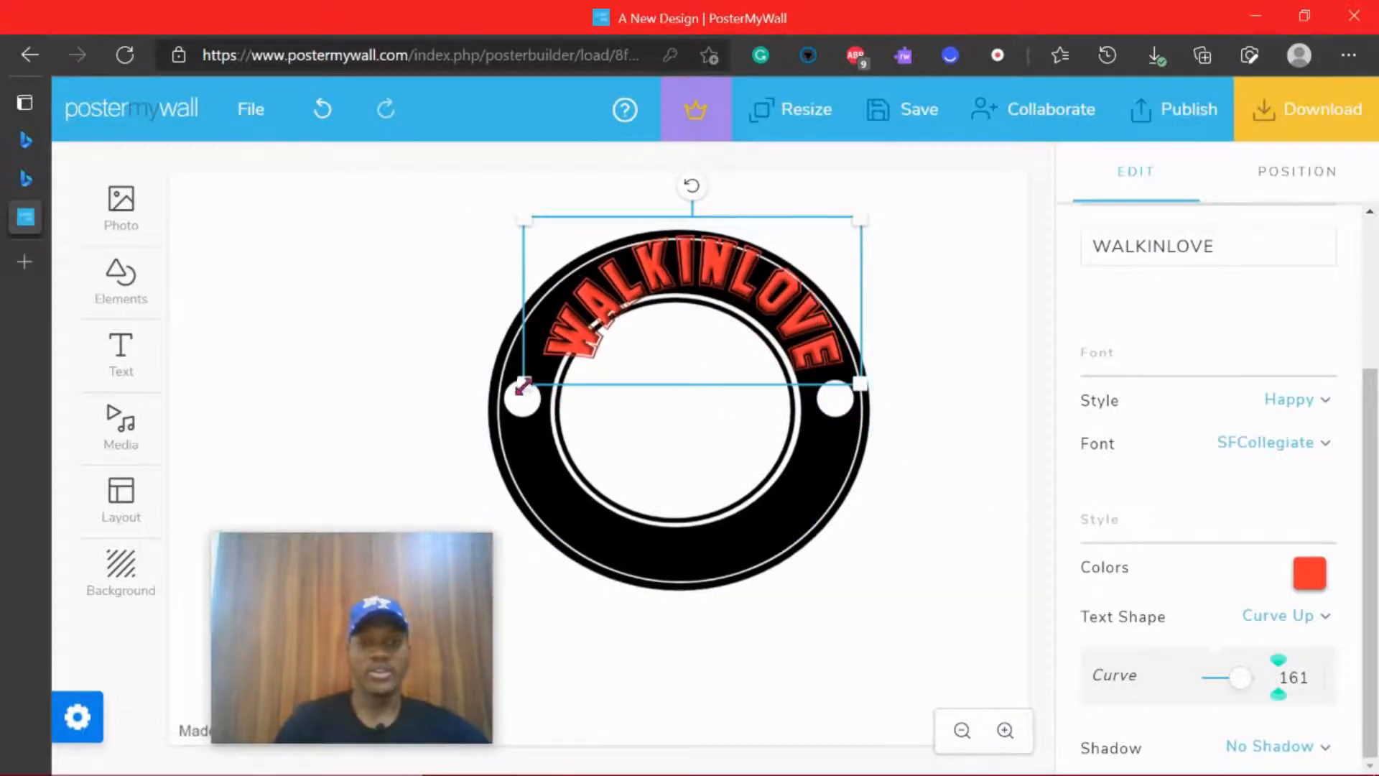
drag(523, 385, 464, 389)
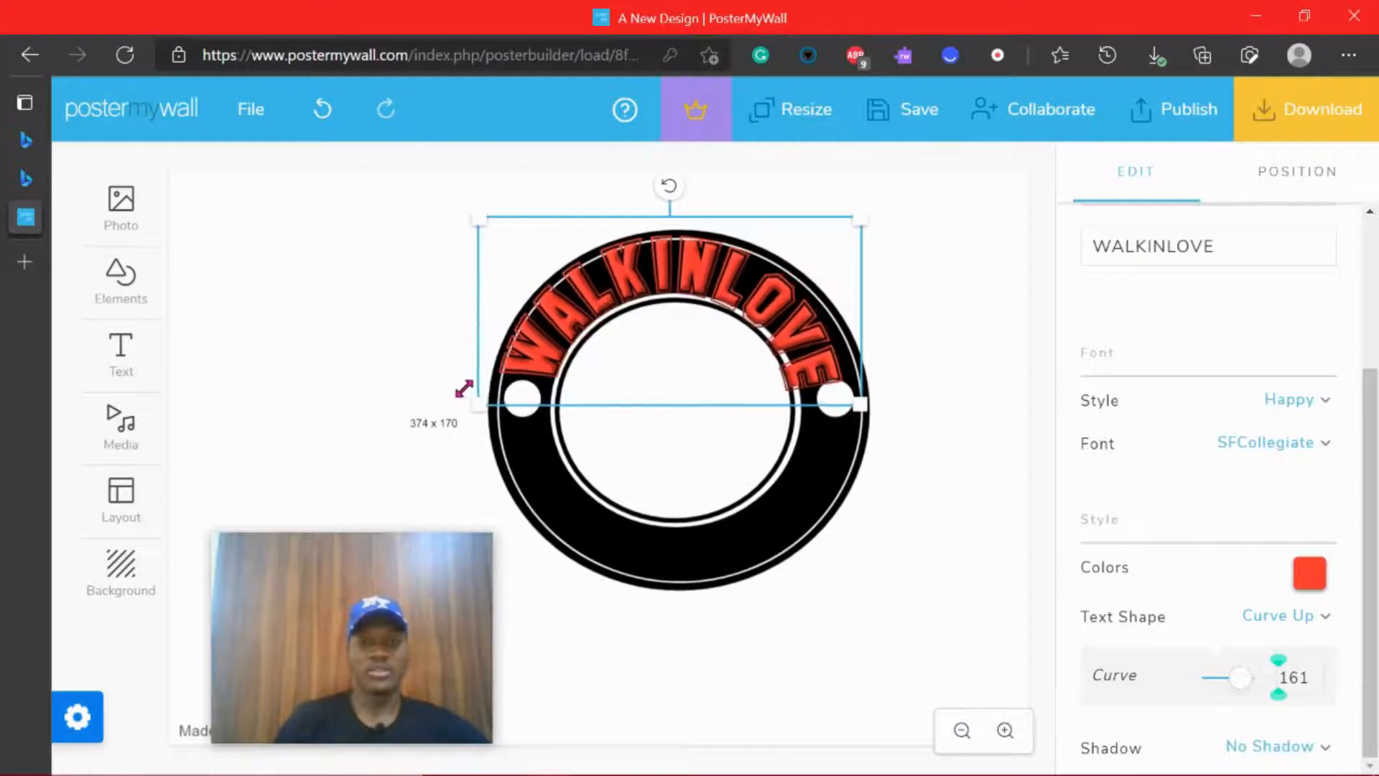
drag(768, 350, 774, 350)
Flatten the WALKINLOVE text by setting its curve to 110 and nudge it slightly down within the black ring
click(1317, 683)
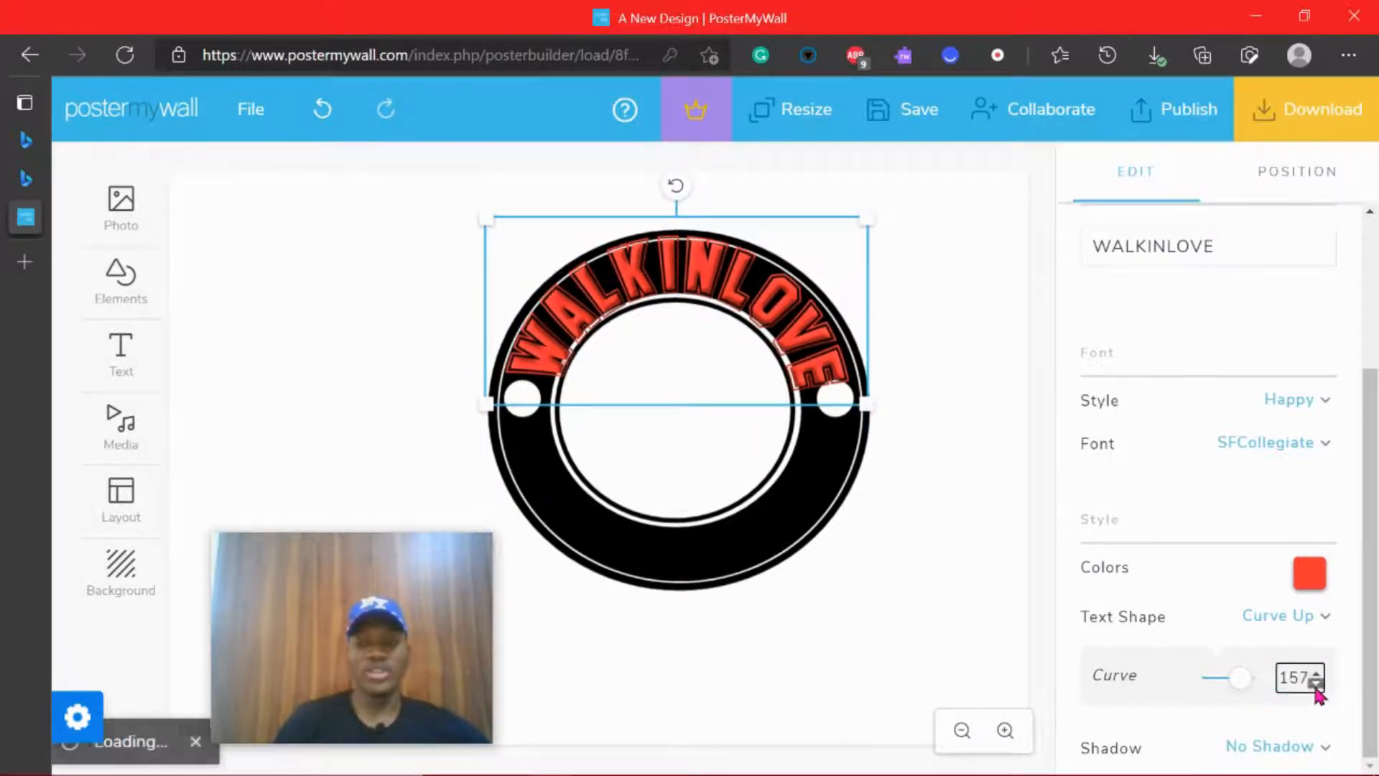
click(1318, 684)
click(1317, 683)
click(1317, 684)
click(1316, 686)
click(1316, 686)
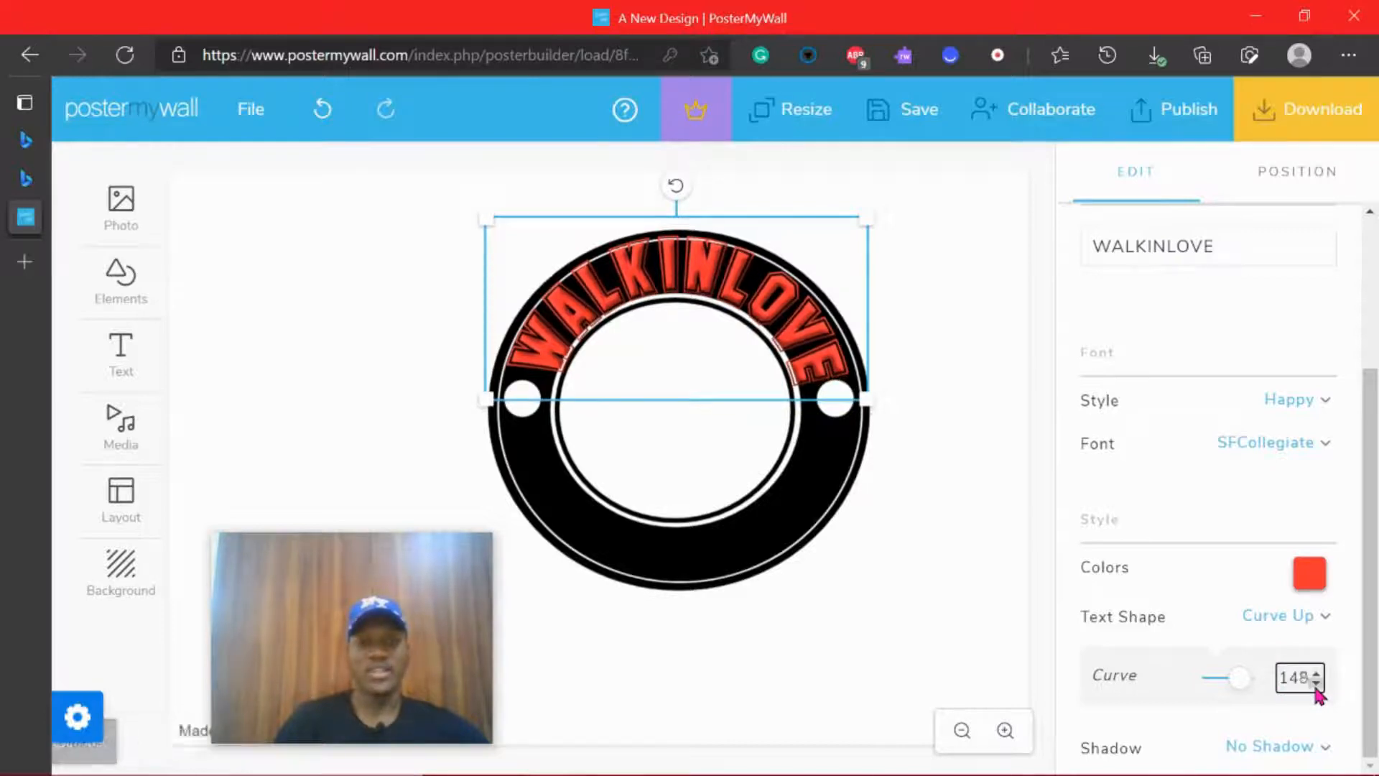
click(1315, 686)
click(1315, 686)
click(1315, 686)
click(1316, 686)
click(1316, 686)
click(1316, 686)
click(1316, 686)
click(1316, 686)
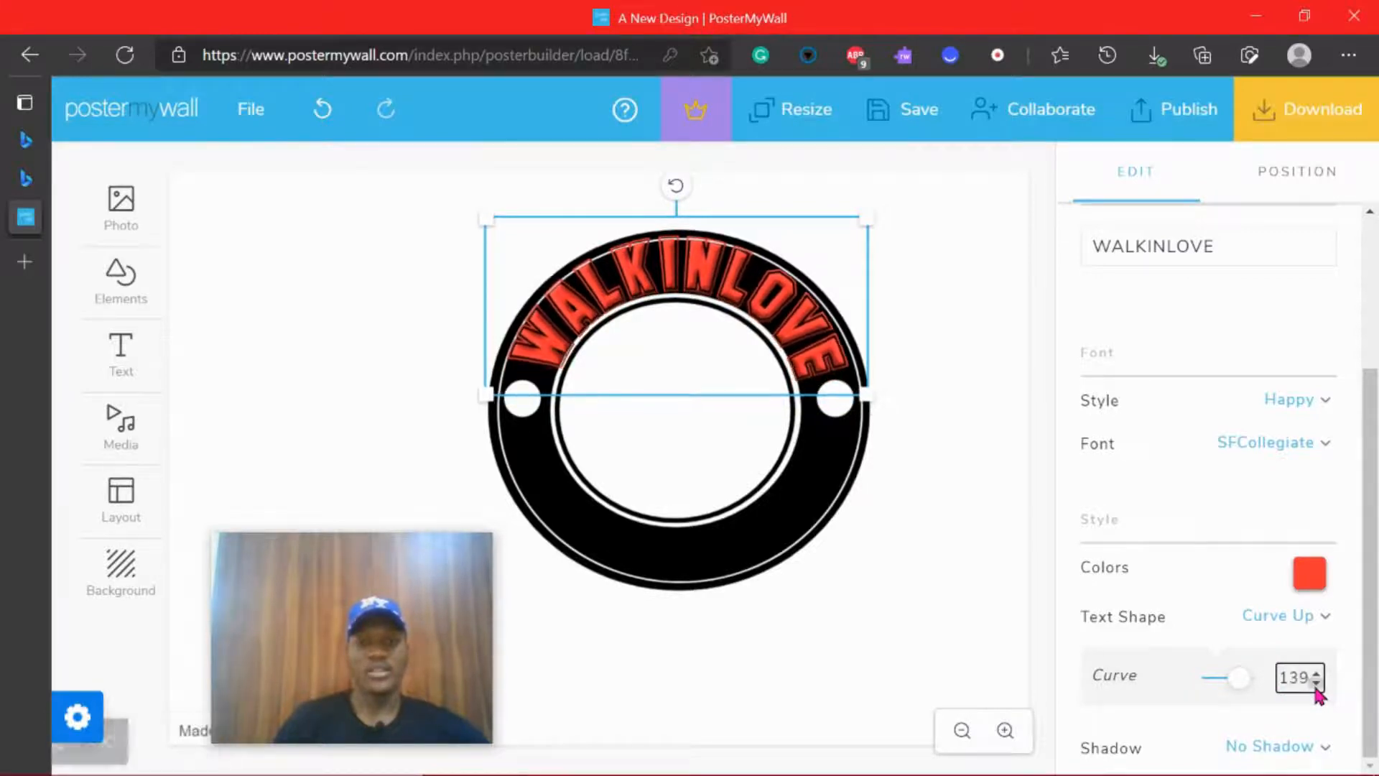
click(1316, 686)
click(1316, 686)
click(1316, 685)
click(1316, 686)
click(1316, 686)
click(1316, 686)
click(1316, 684)
click(1316, 684)
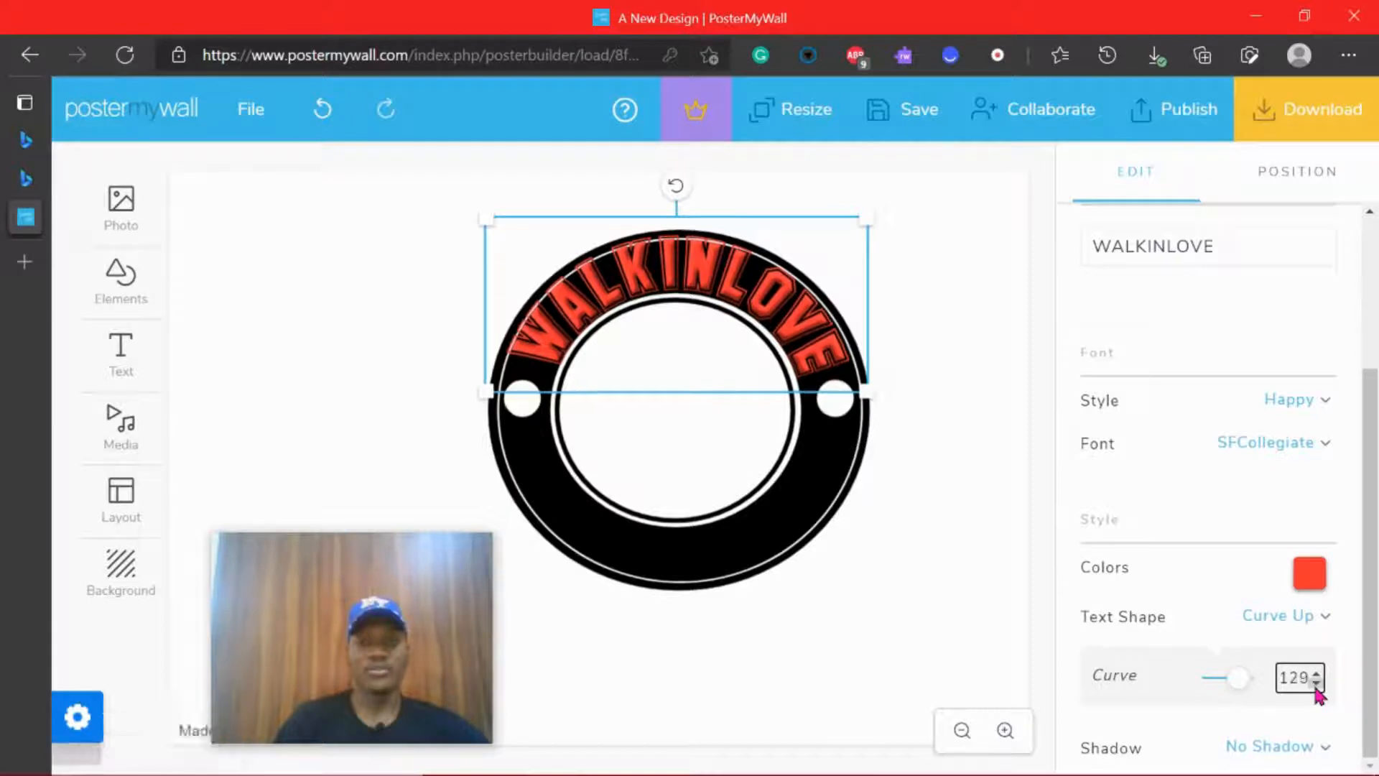
click(1316, 684)
click(1315, 684)
click(1315, 685)
click(1316, 684)
click(1316, 684)
click(1316, 684)
click(1315, 684)
click(1316, 684)
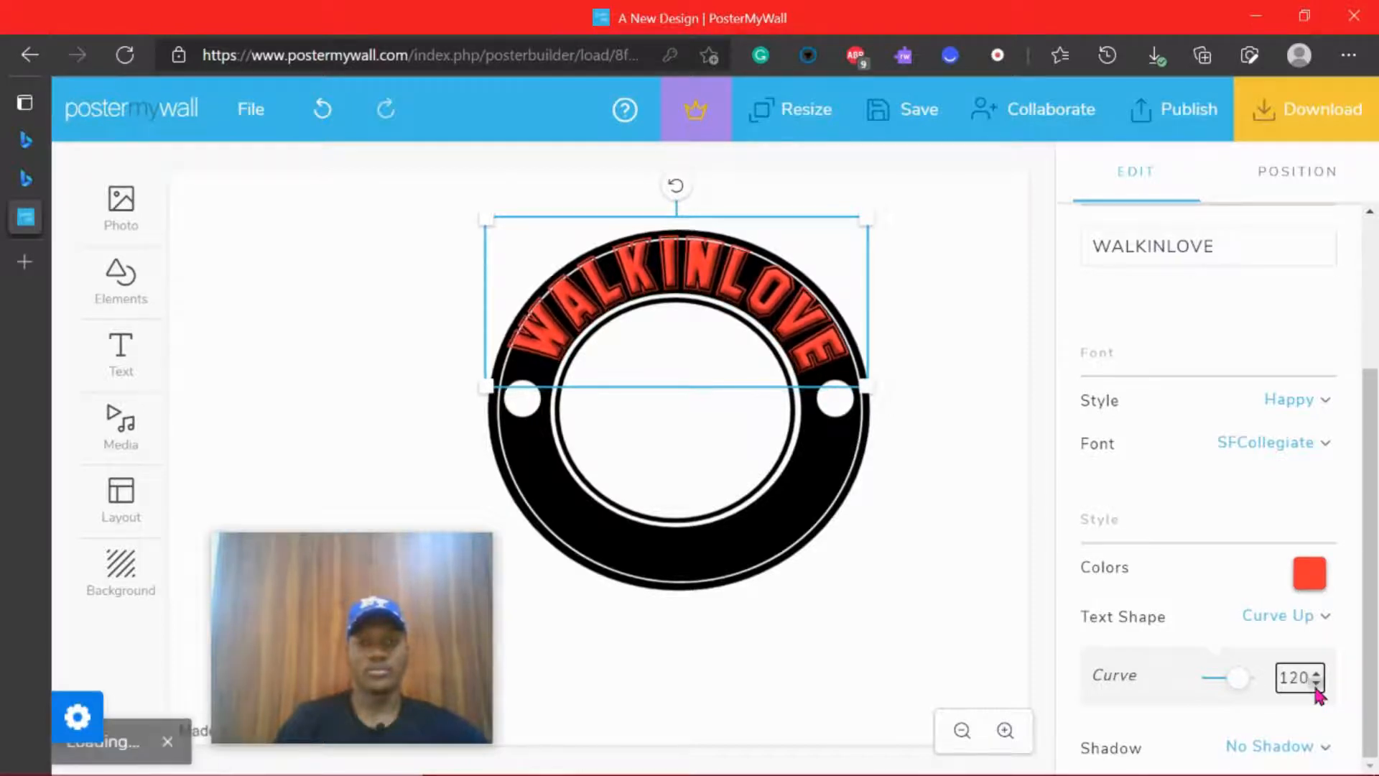
click(1316, 684)
click(1316, 684)
click(1316, 684)
click(1315, 685)
click(1316, 684)
click(1316, 685)
click(1316, 685)
click(1316, 684)
click(1316, 685)
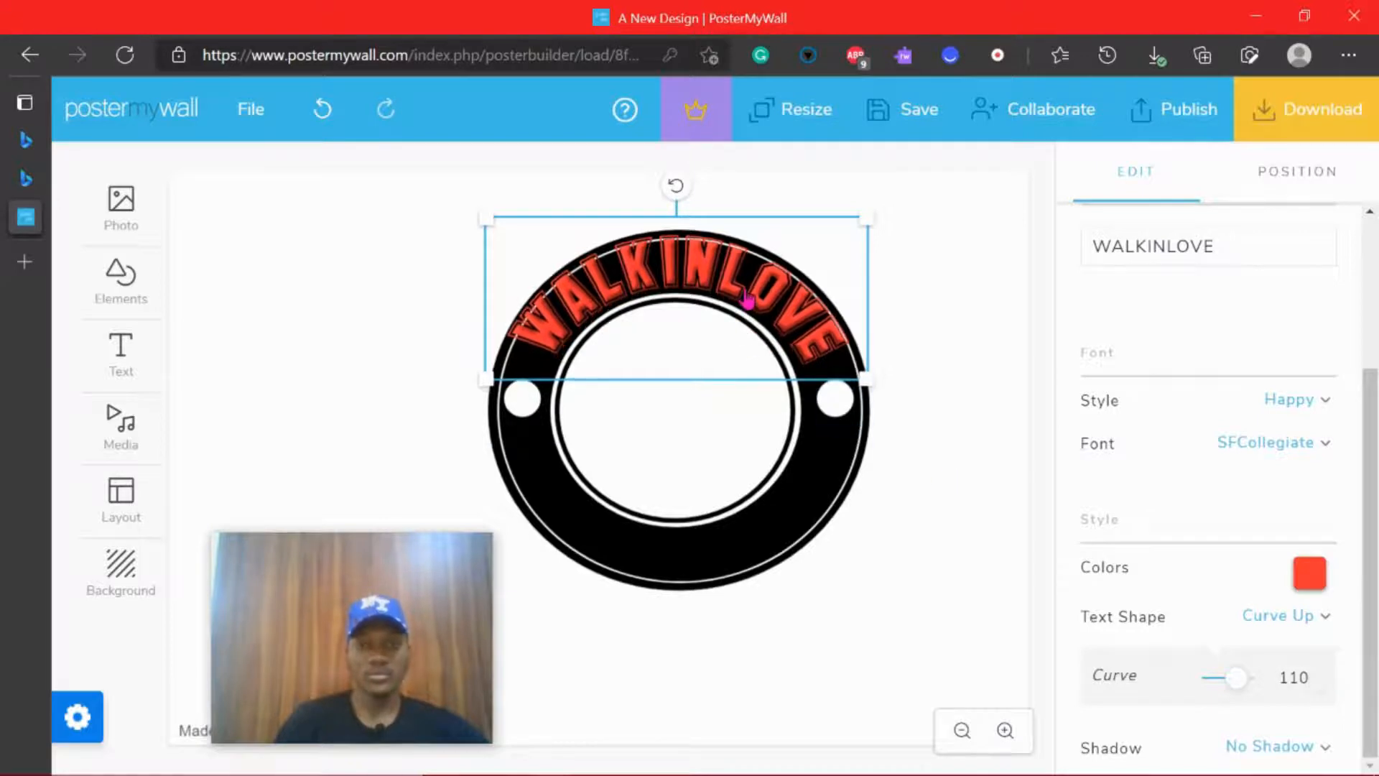
drag(747, 300, 720, 286)
click(936, 421)
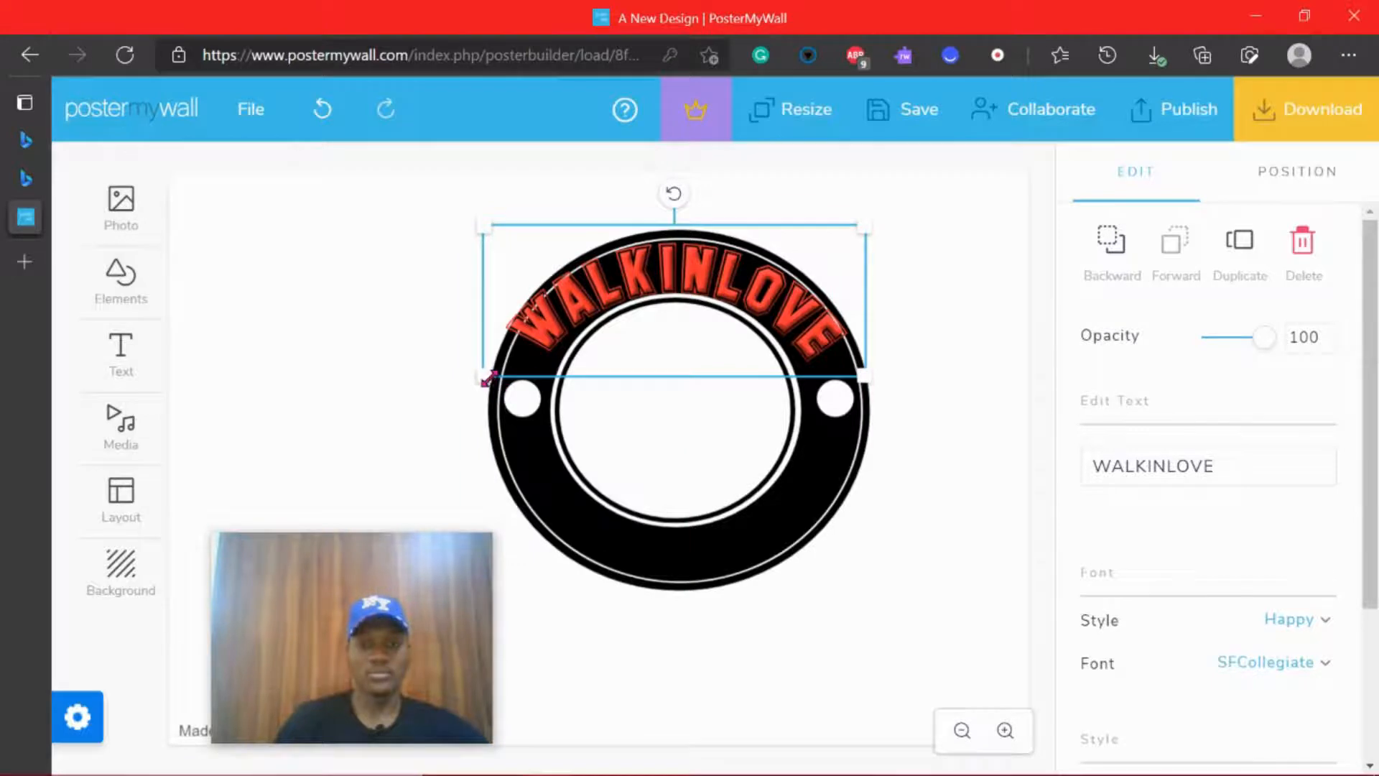
Reduce the curve of the WALKINLOVE text further to 101
scroll(1320, 686, down, 3)
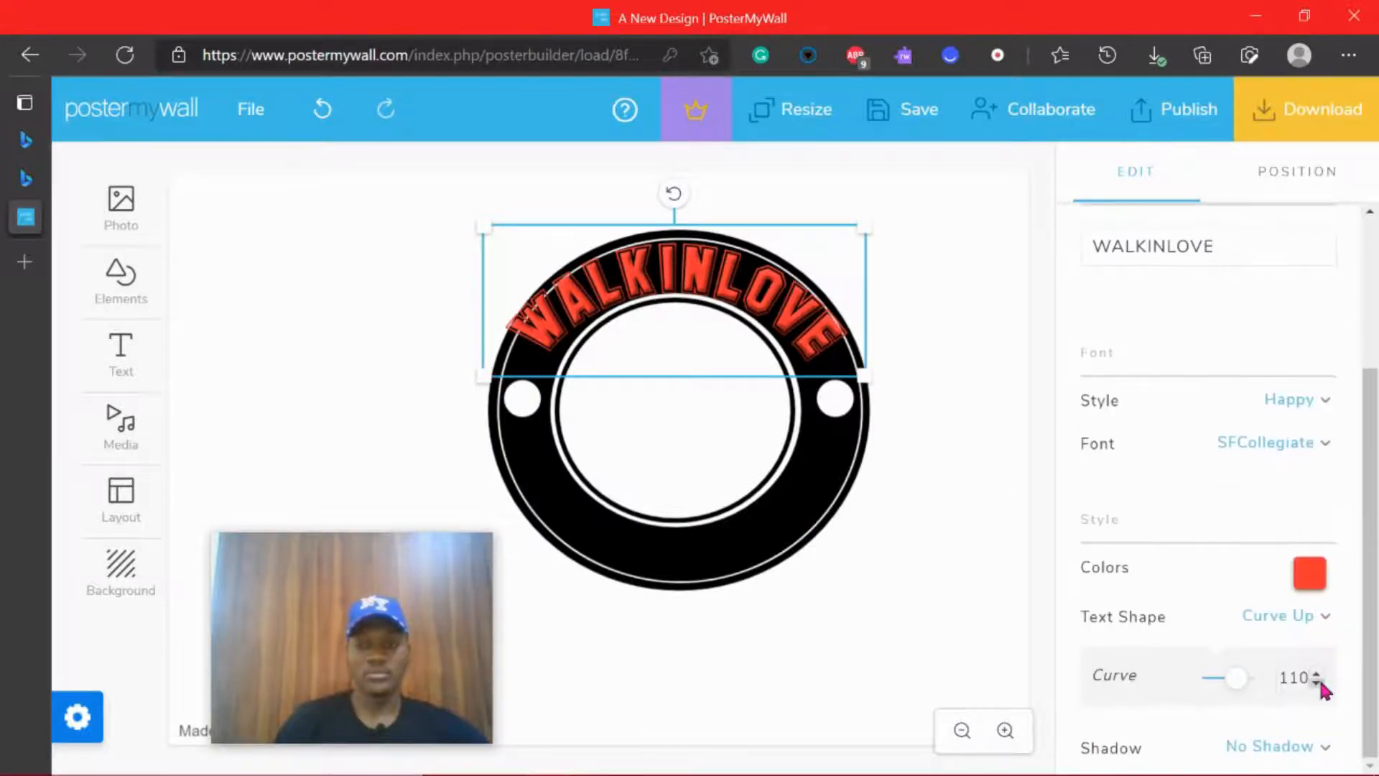
click(1318, 682)
click(1319, 682)
click(1319, 682)
click(1319, 682)
click(1318, 682)
click(1319, 682)
click(1319, 682)
click(1318, 682)
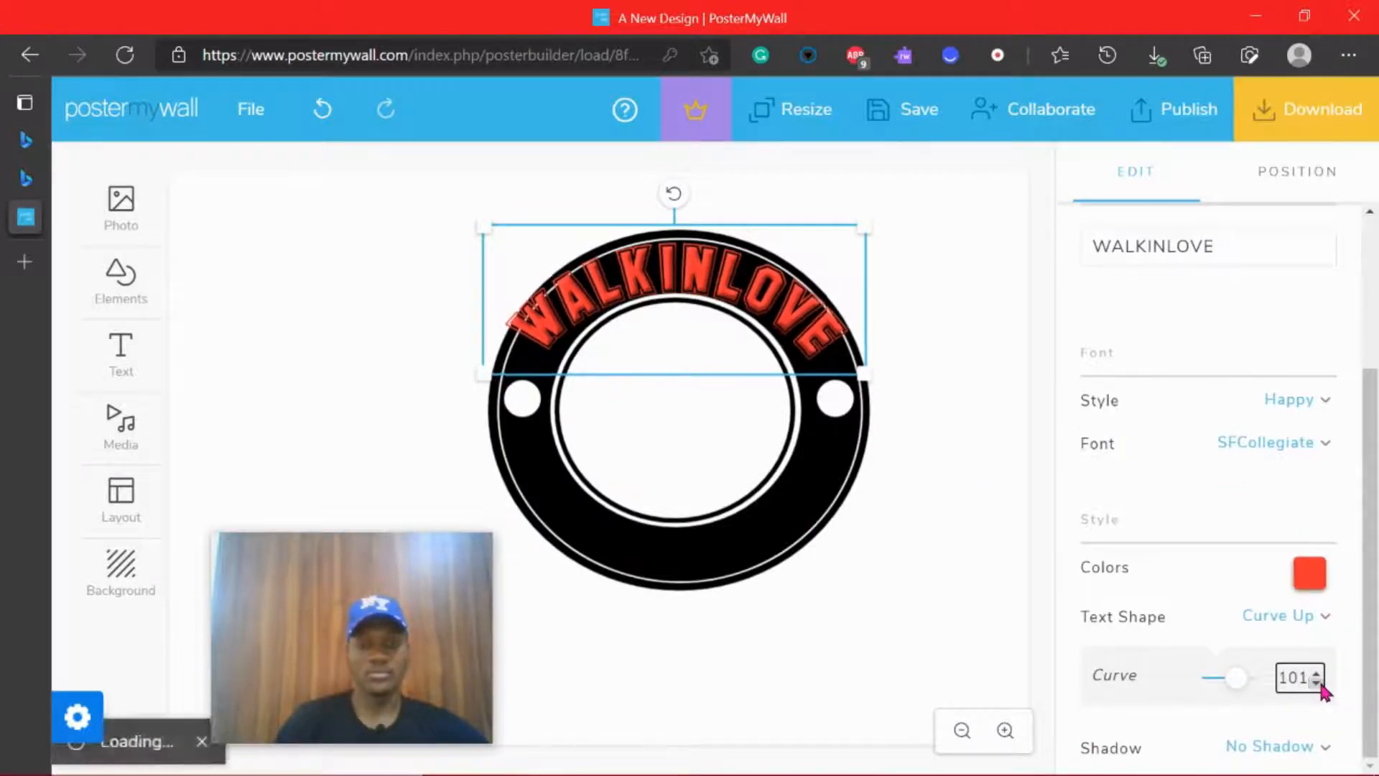
Raise the curve of the WALKINLOVE text to 145 so it bends along the ring
click(1318, 674)
click(1317, 674)
click(1317, 674)
click(1317, 673)
click(1317, 674)
click(1317, 674)
click(1318, 673)
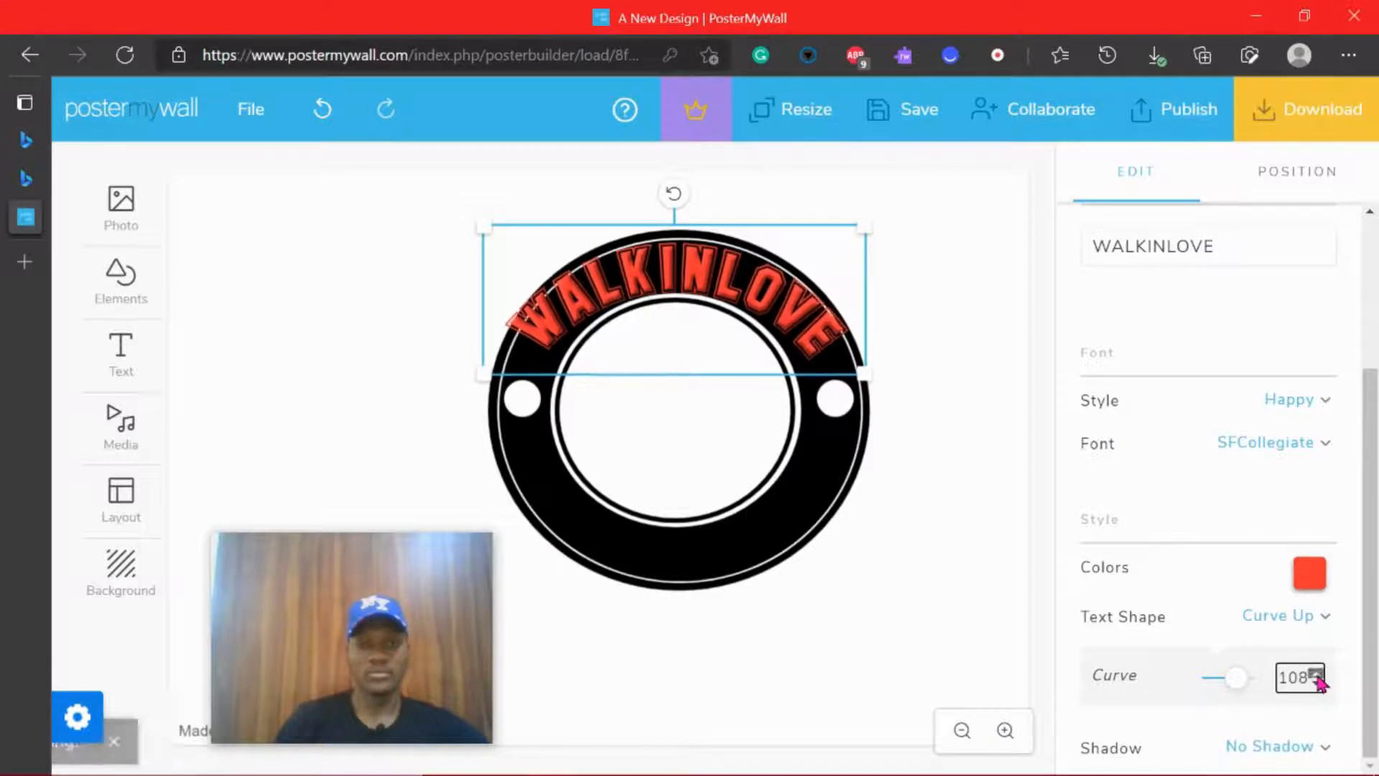
click(1318, 676)
click(1318, 676)
click(1318, 675)
click(1318, 676)
click(1317, 676)
click(1318, 676)
click(1318, 676)
click(1317, 676)
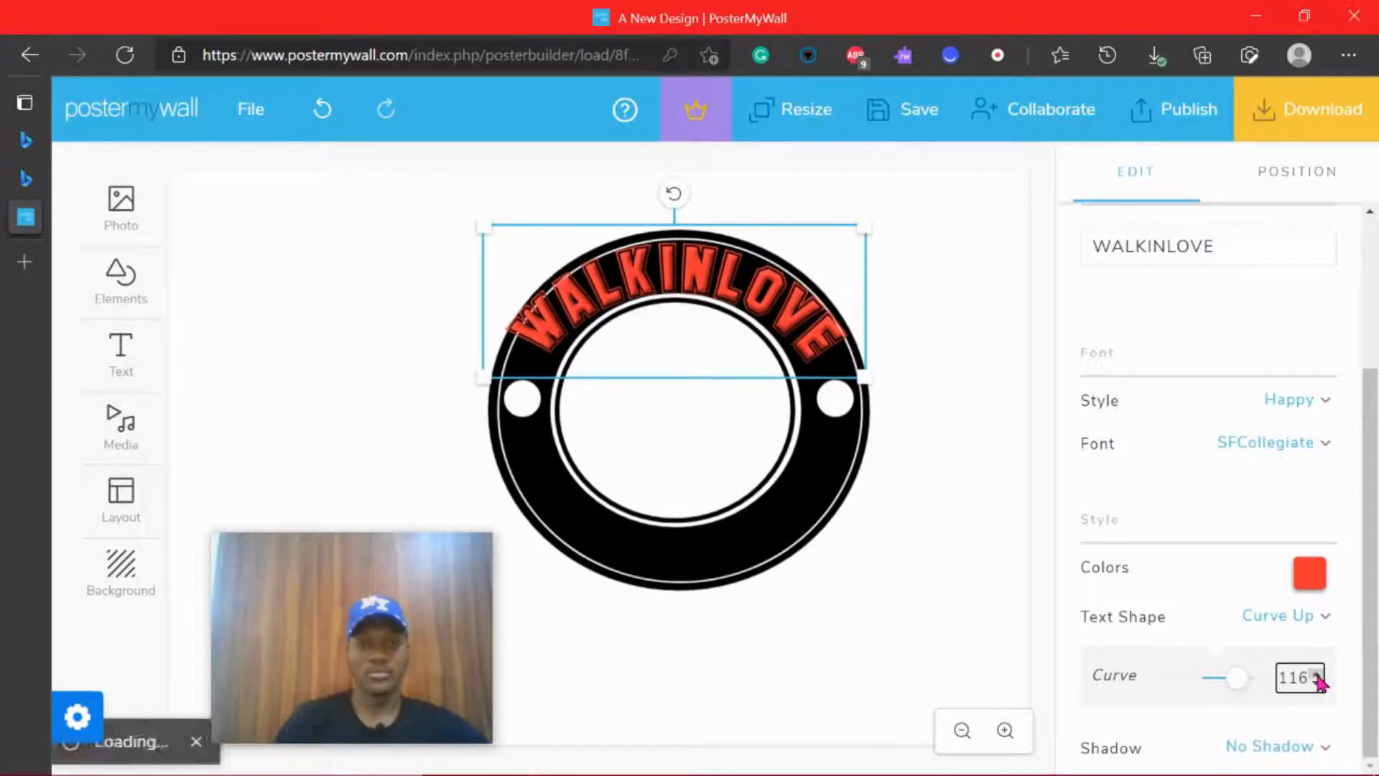
click(1318, 676)
click(1318, 676)
click(1318, 676)
click(1318, 676)
click(1318, 676)
click(1318, 676)
click(1317, 676)
click(1318, 676)
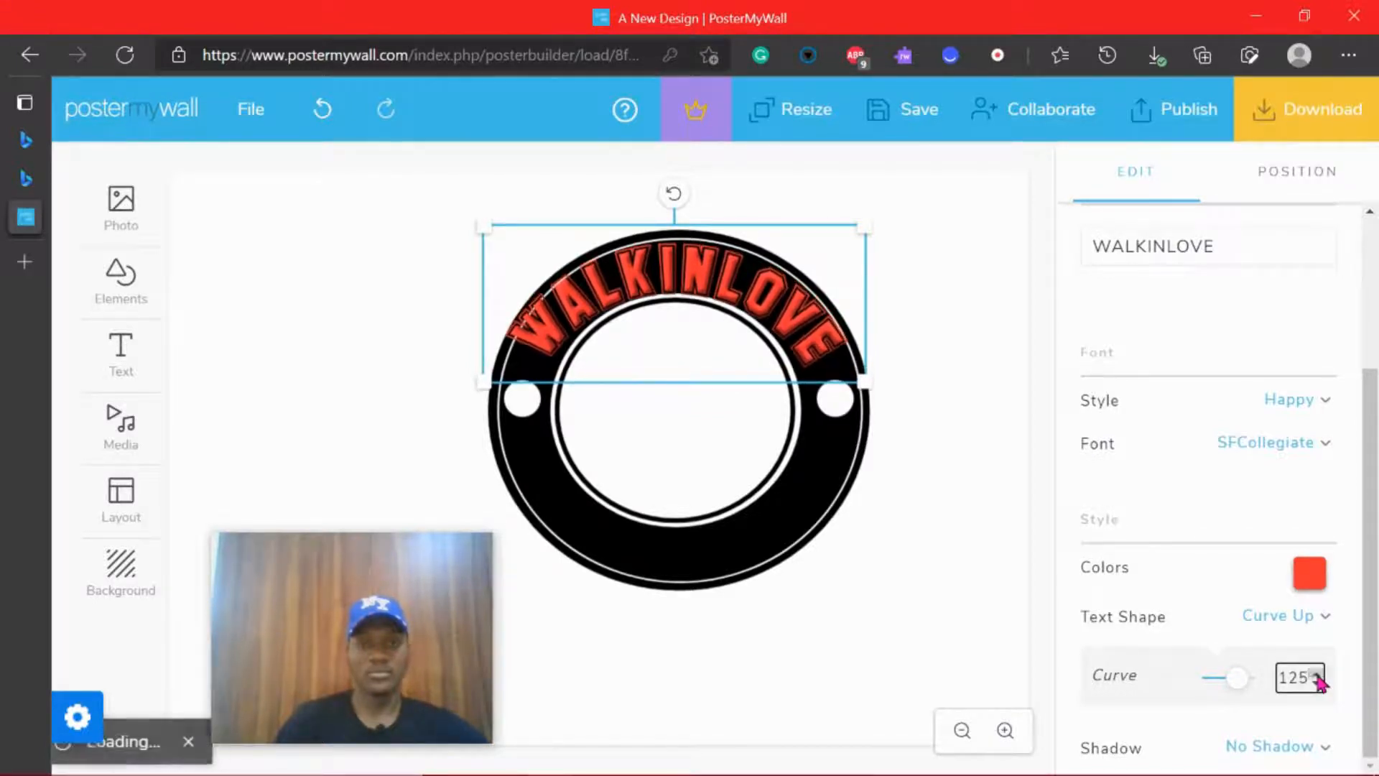
click(1318, 676)
click(1318, 676)
click(1318, 676)
click(1318, 676)
click(1318, 676)
click(1318, 676)
click(1318, 675)
click(1318, 676)
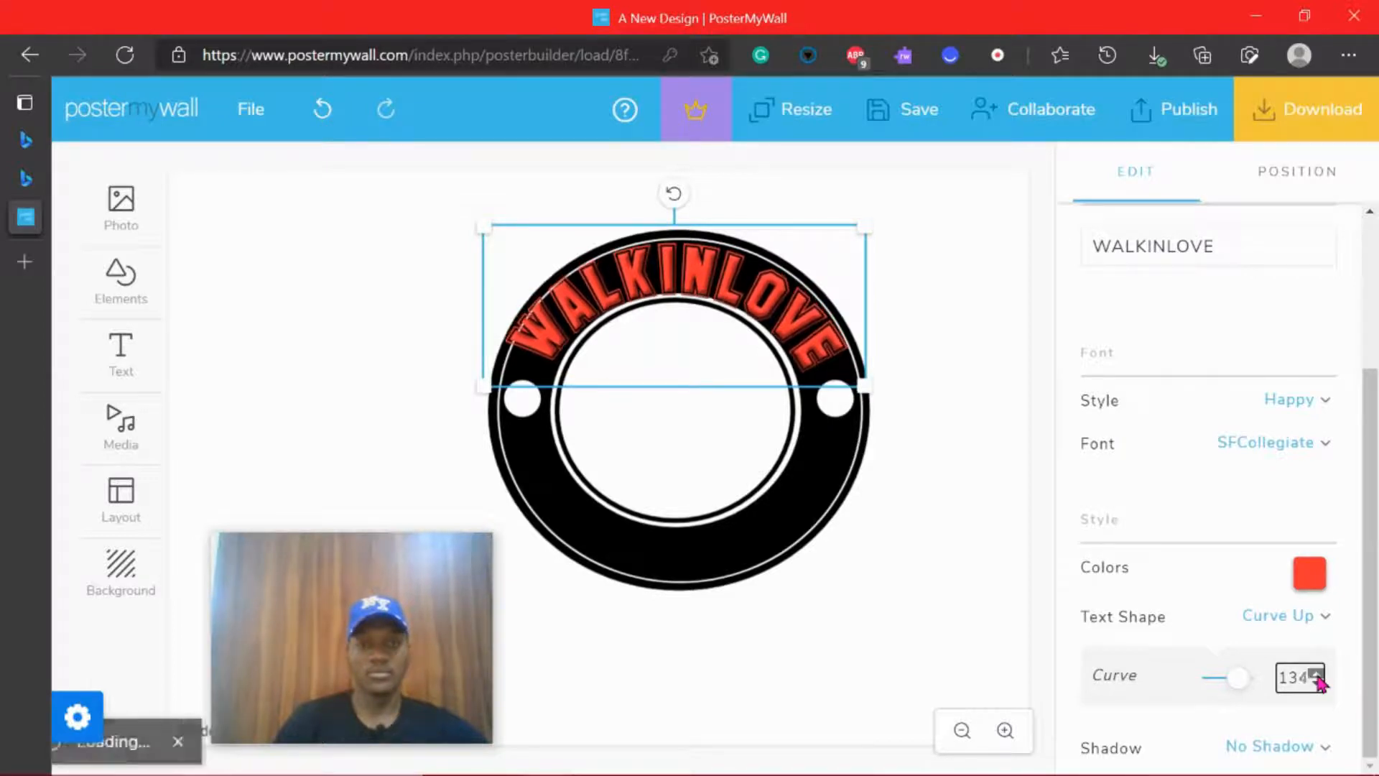
click(1318, 676)
click(1317, 676)
click(1318, 676)
click(1318, 676)
click(1318, 675)
click(1318, 676)
click(1318, 675)
click(1318, 676)
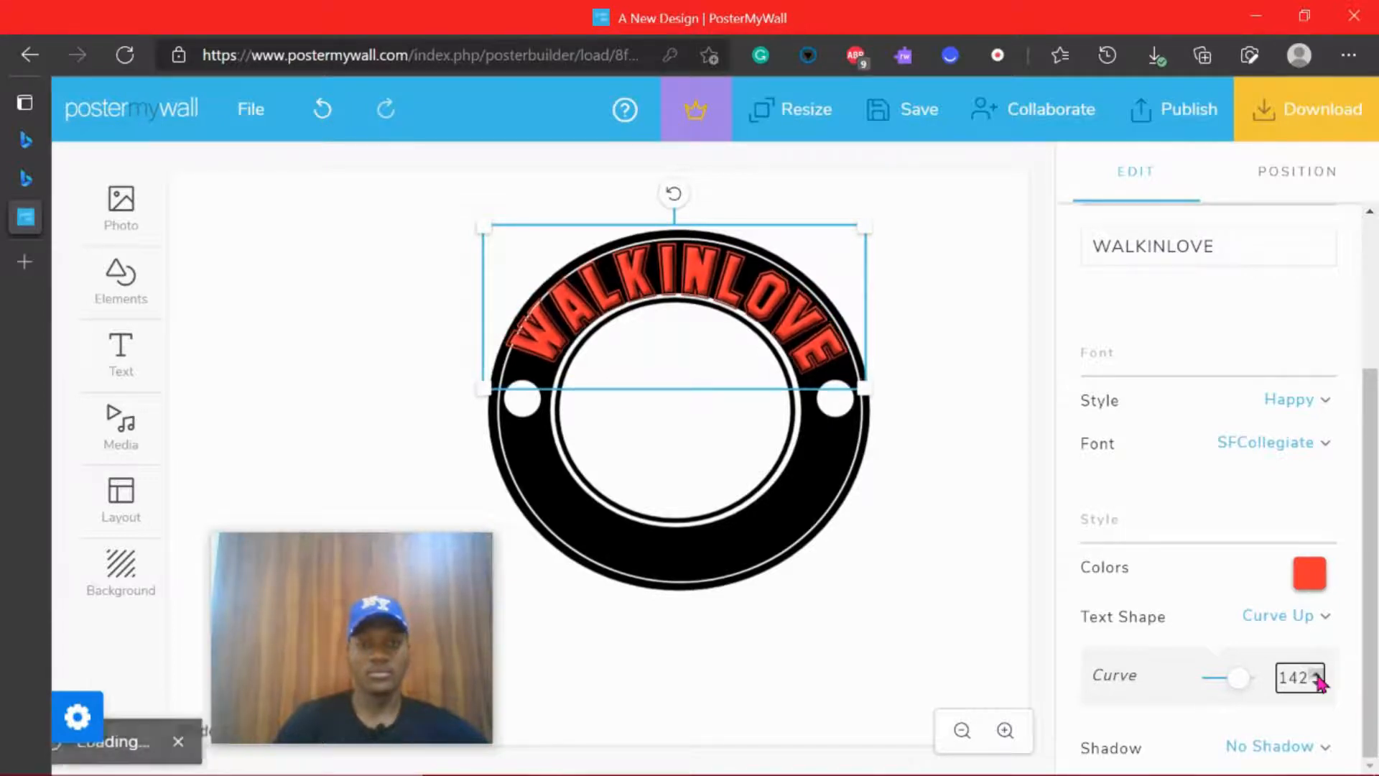
click(1318, 676)
click(1318, 676)
click(1318, 676)
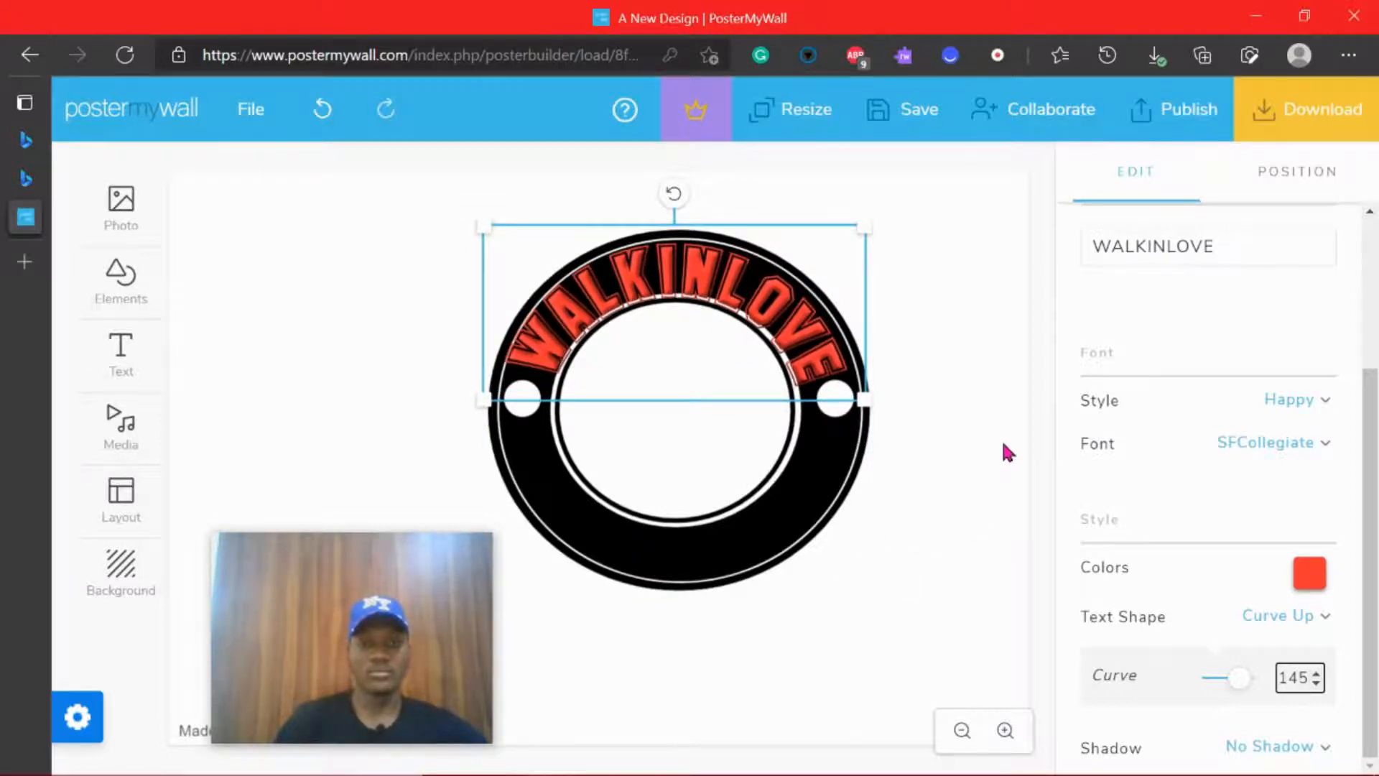
Shrink the WALKINLOVE text slightly from both lower corners and centre it on the upper part of the ring
drag(474, 402, 481, 405)
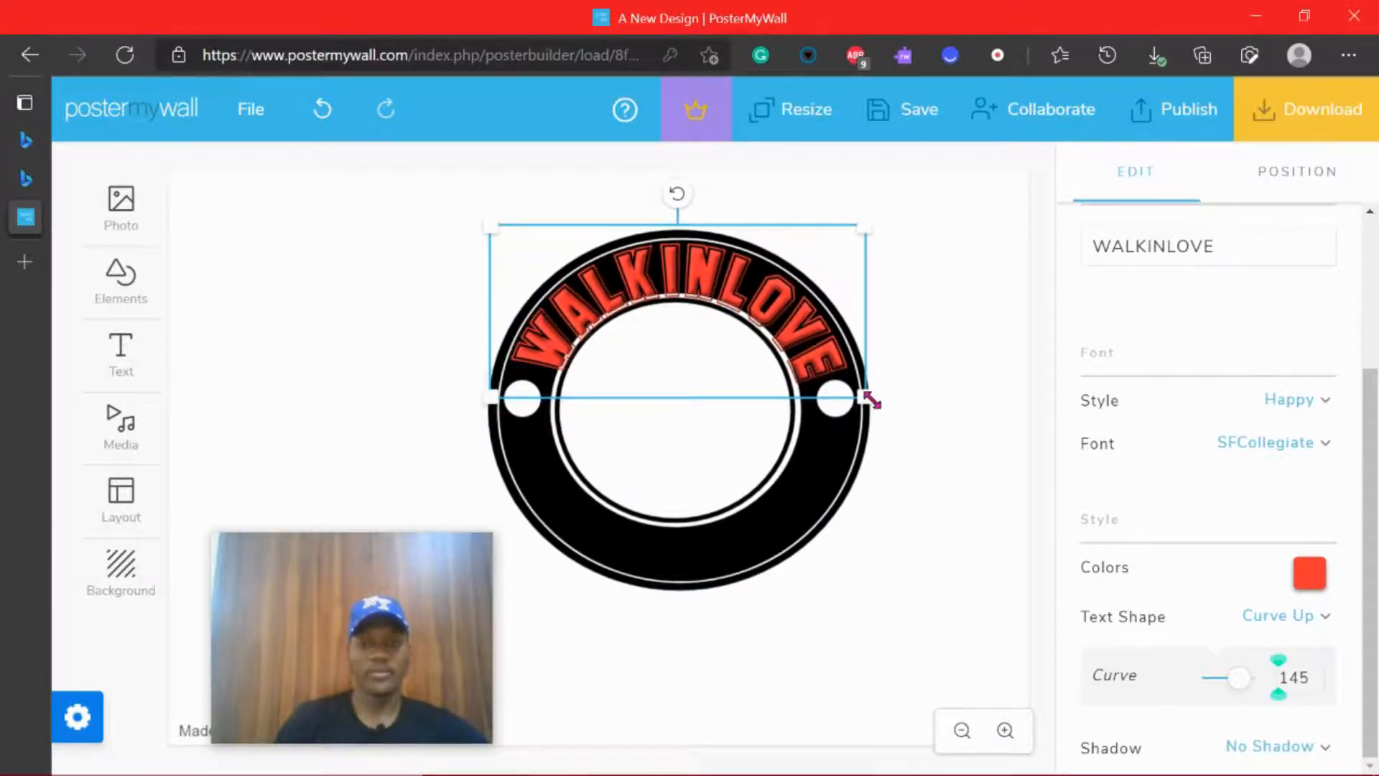
drag(872, 401, 853, 392)
drag(771, 324, 773, 299)
click(901, 349)
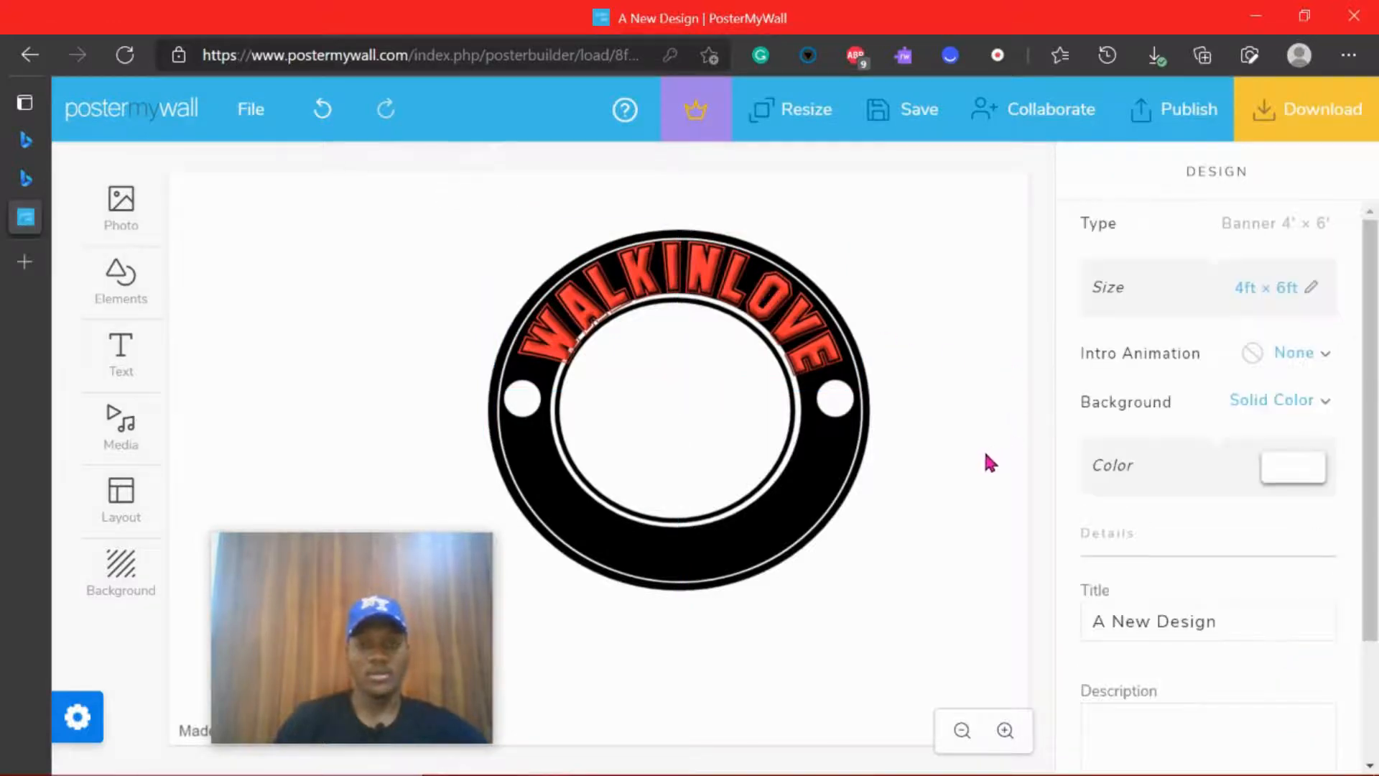
Shrink the larger inner white circle slightly from its corners and upper edge, widening the black area below the text
drag(787, 484, 783, 473)
drag(821, 279, 818, 285)
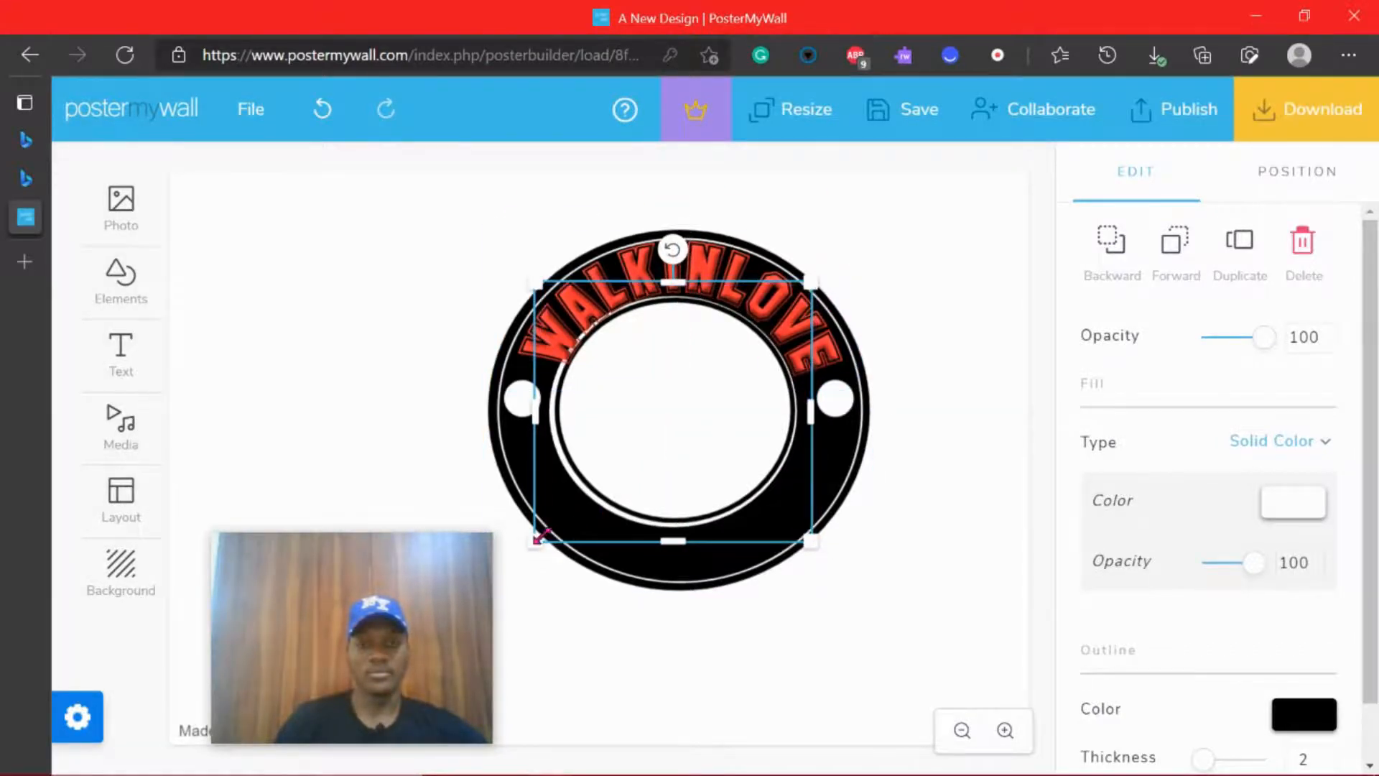
drag(536, 541, 545, 535)
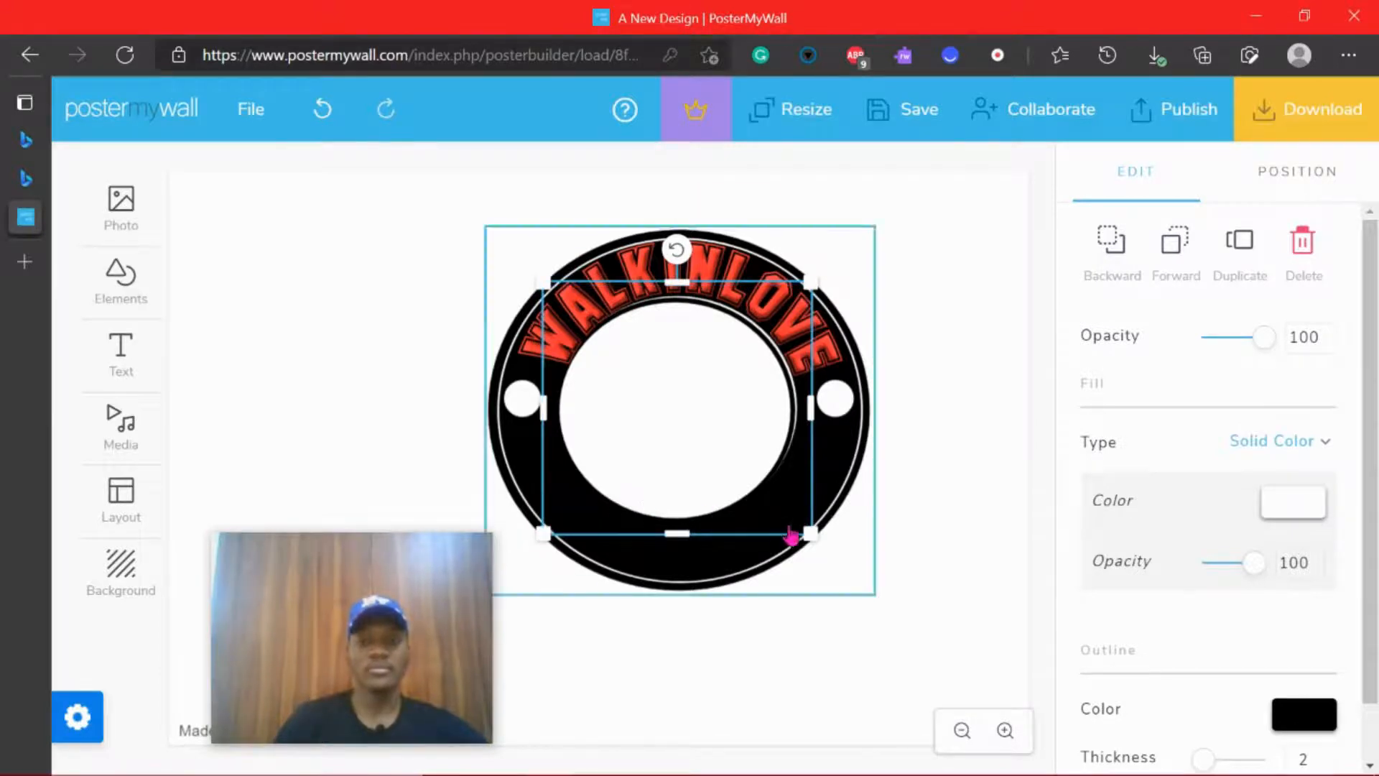
drag(806, 530, 807, 529)
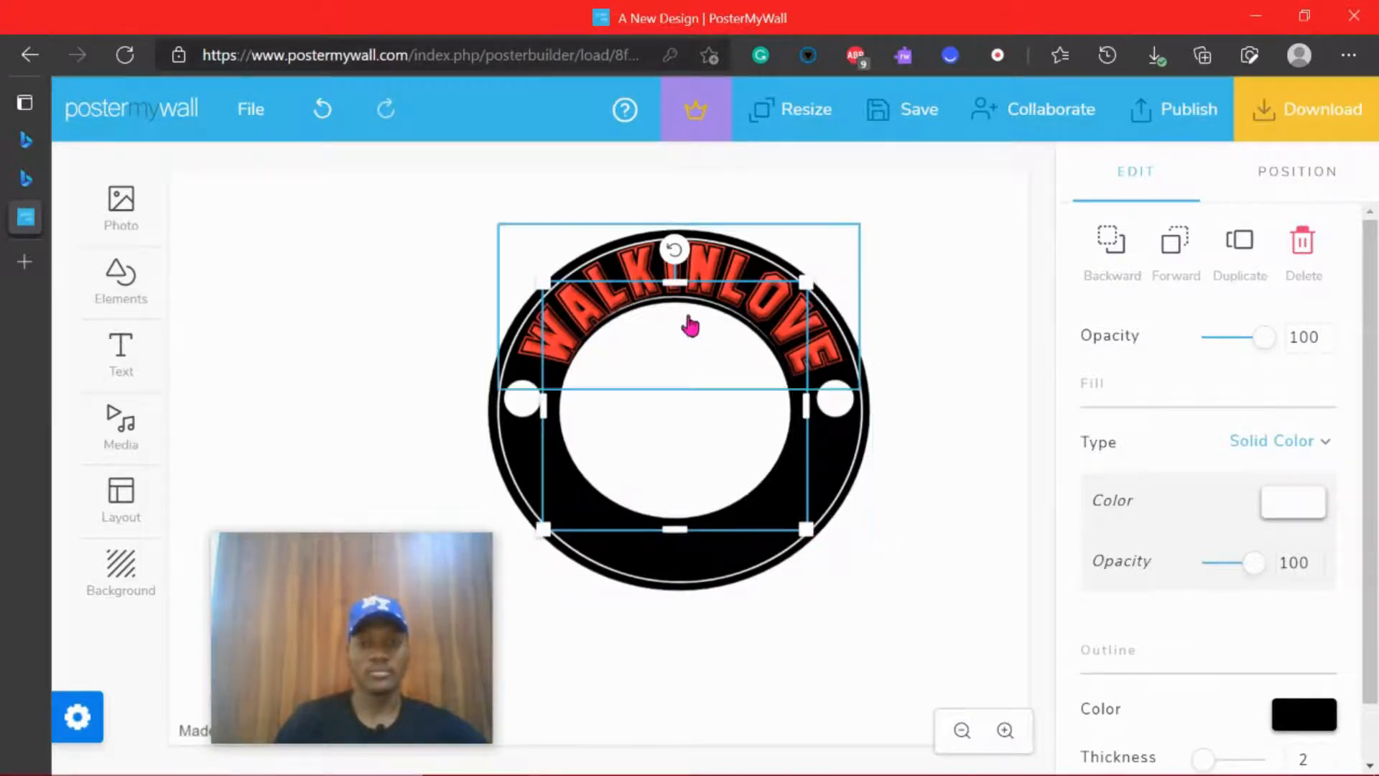
drag(677, 284, 677, 289)
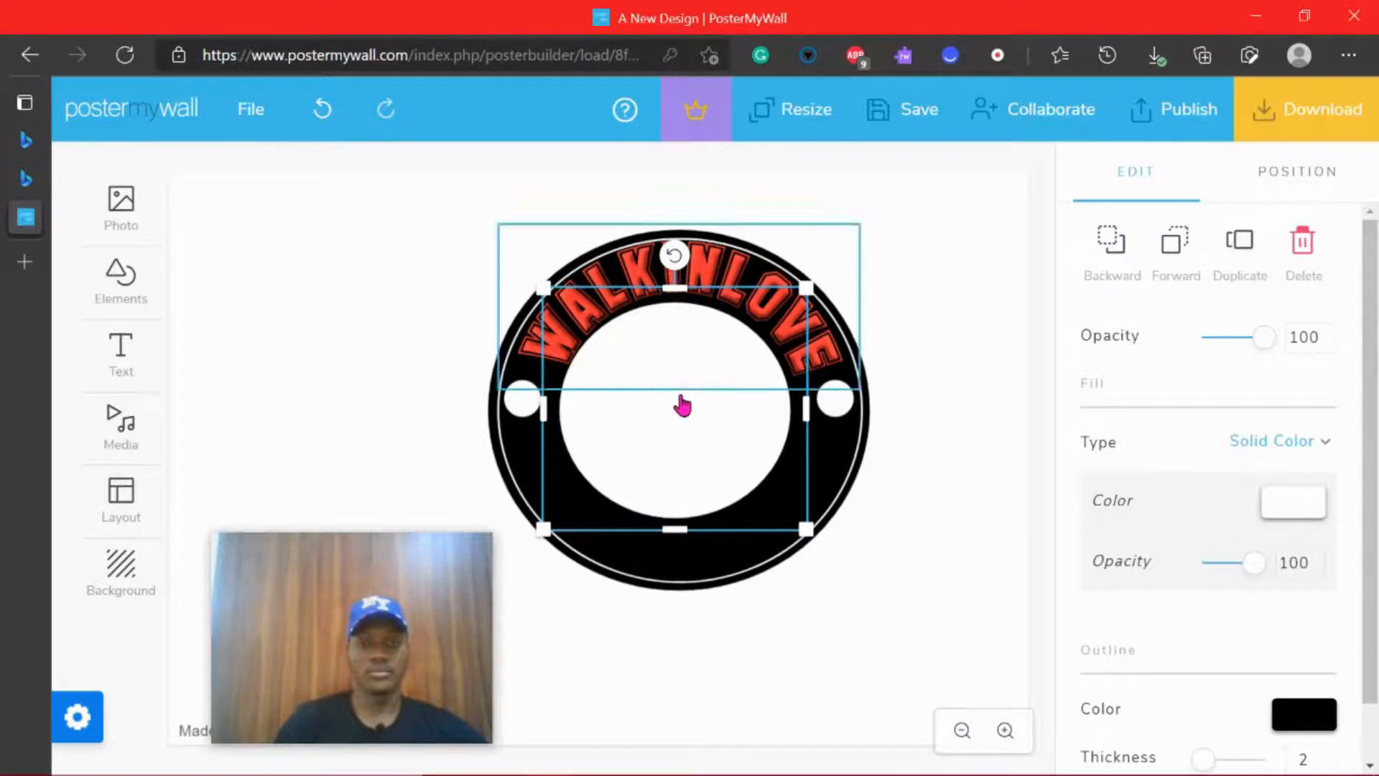
Shrink the inner white circles further and shift the black-outlined one towards the middle of the larger one
drag(805, 528, 776, 505)
click(728, 451)
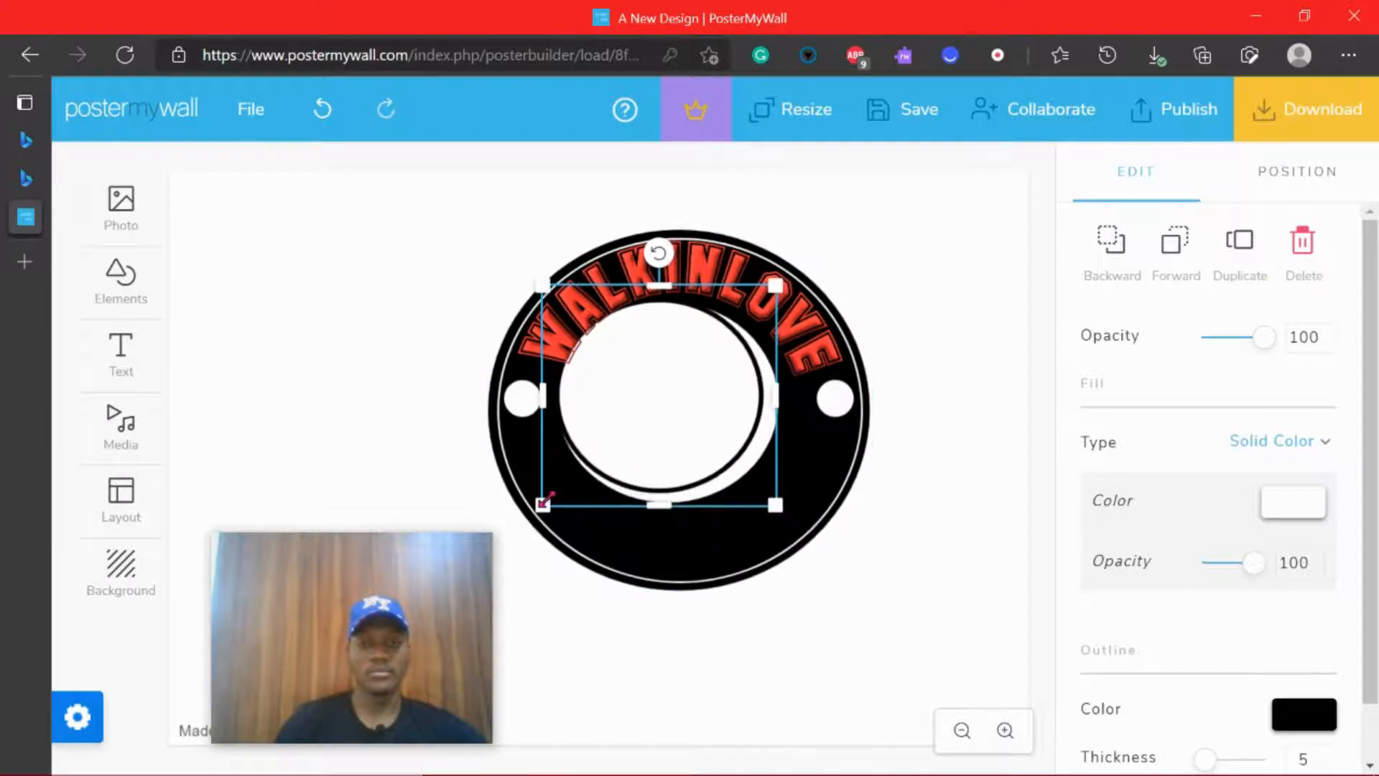
drag(545, 500, 556, 494)
drag(640, 418, 645, 424)
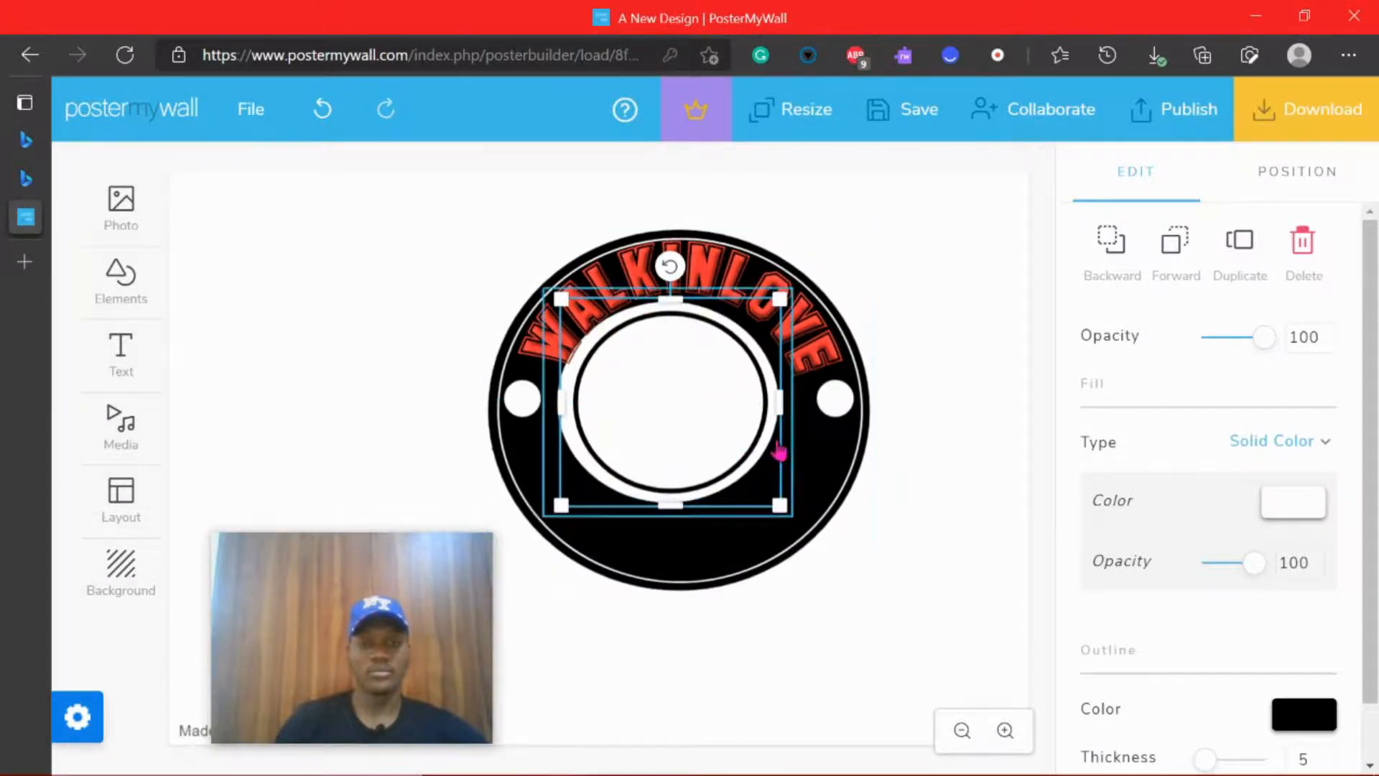
Reposition the black-outlined inner circle and stretch its four sides to about 220 x 198, leaving a thin, even white band
drag(779, 451, 731, 422)
drag(578, 406, 564, 405)
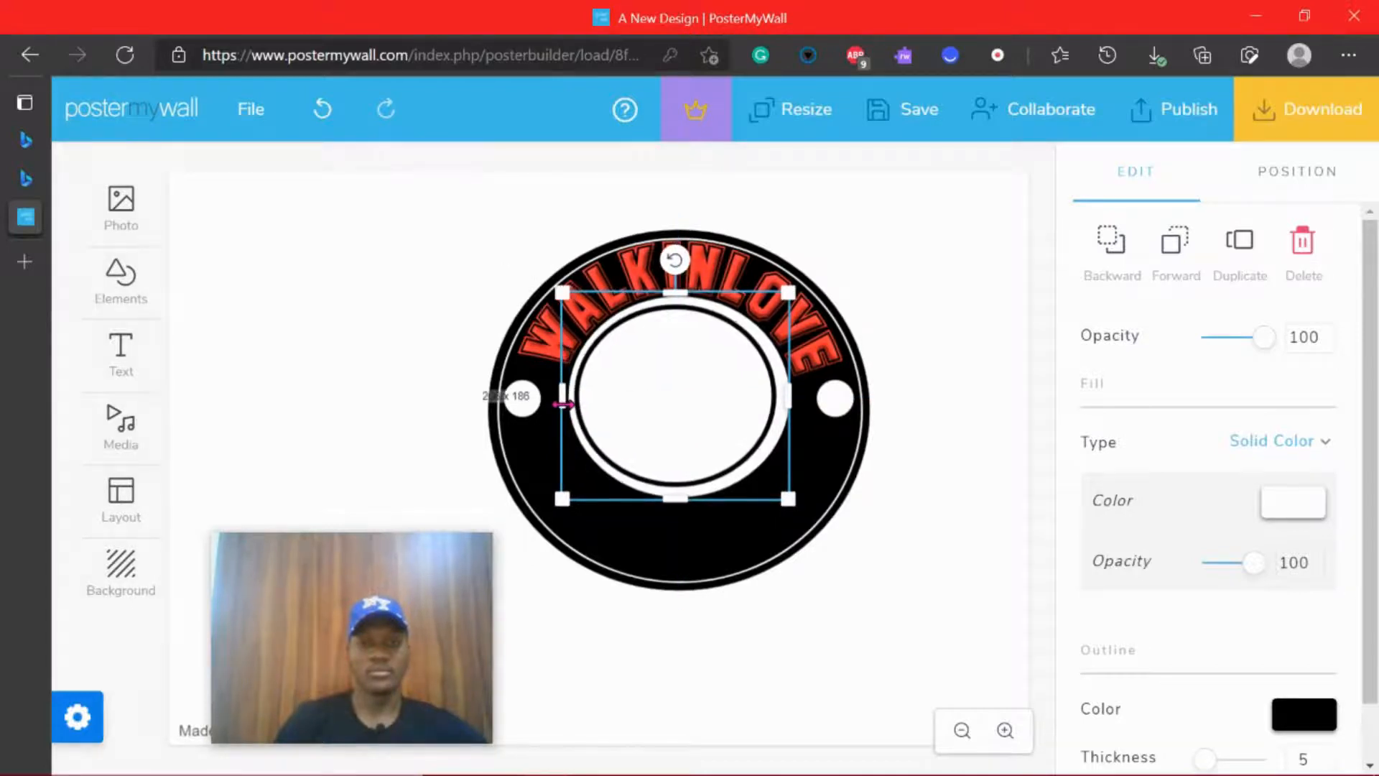
drag(777, 415, 795, 401)
drag(686, 298, 686, 289)
drag(685, 491, 686, 507)
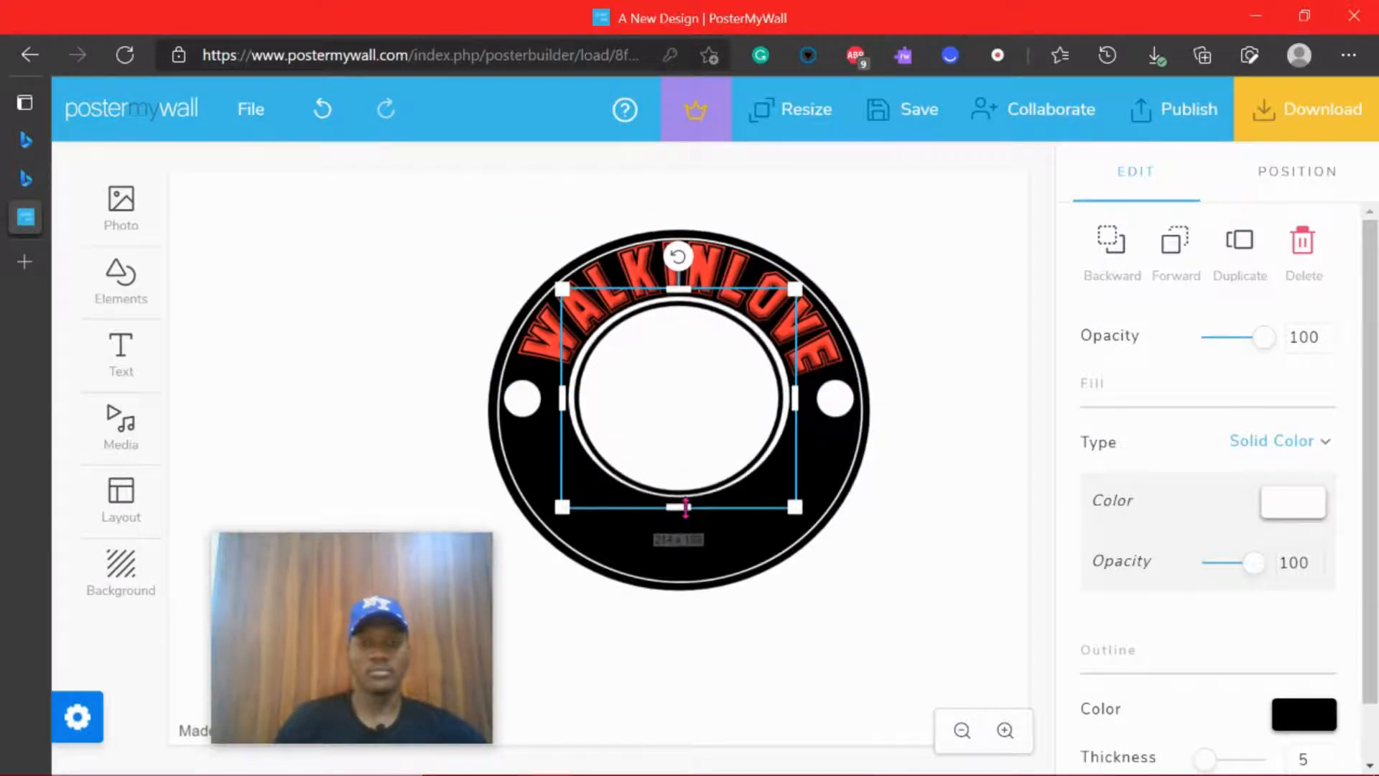
drag(795, 400, 800, 403)
drag(562, 397, 560, 399)
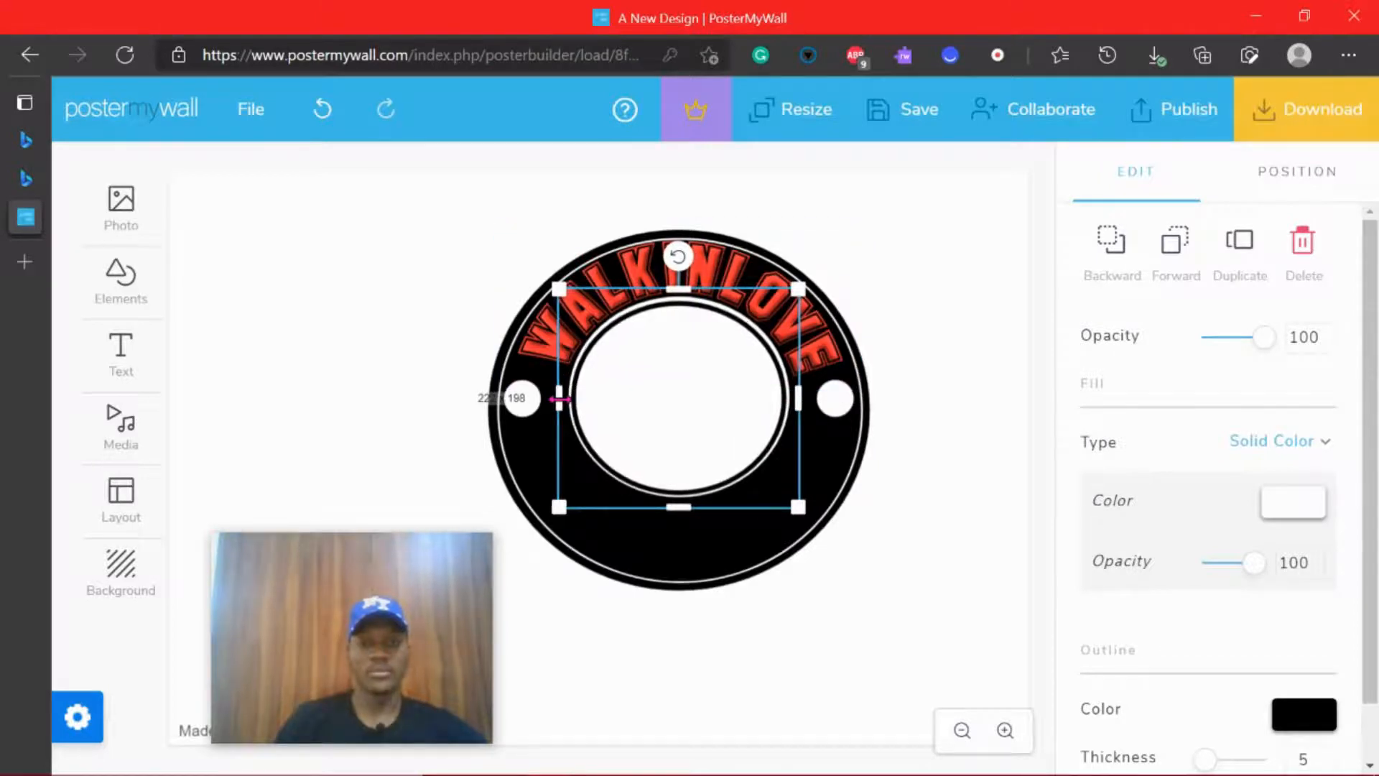
click(914, 522)
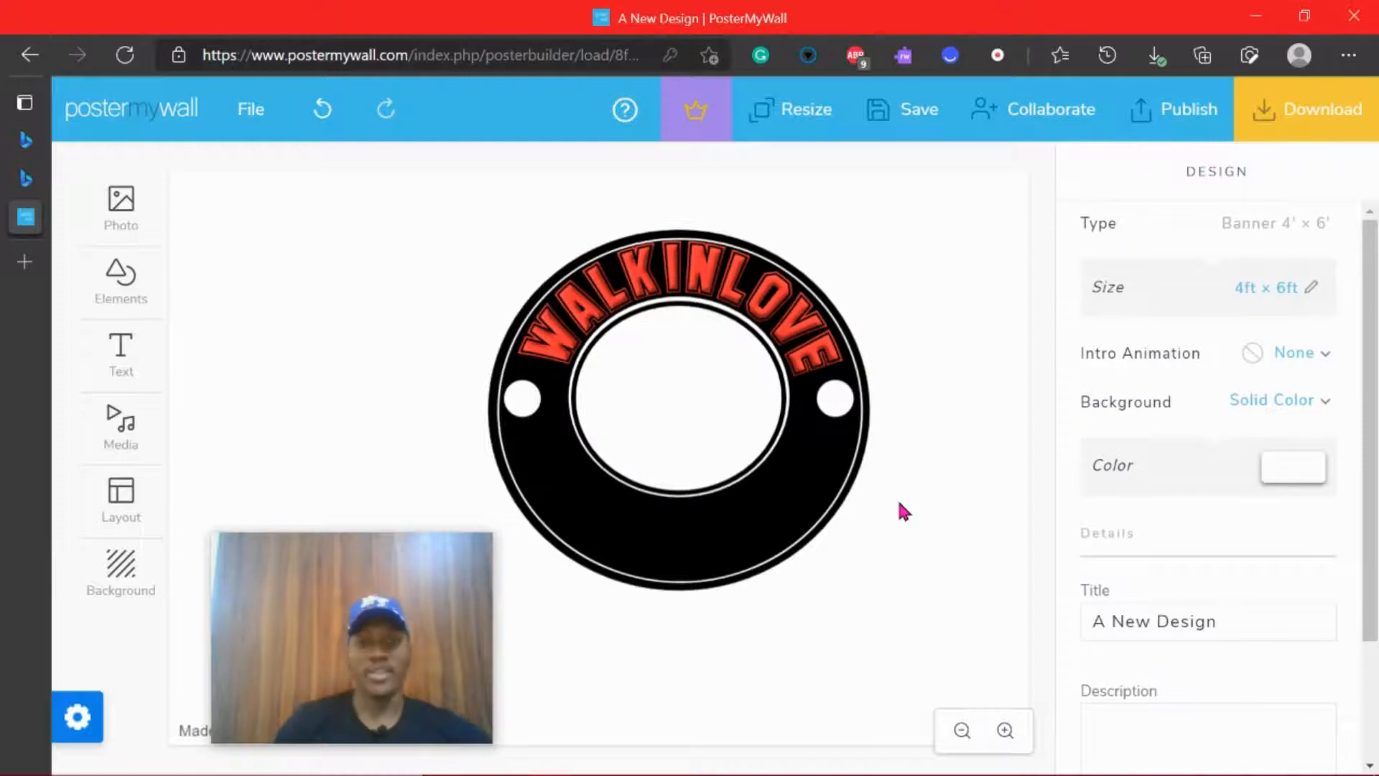
Nudge the WALKINLOVE text slightly down so it sits midway between the white bands
drag(763, 309, 763, 299)
click(936, 348)
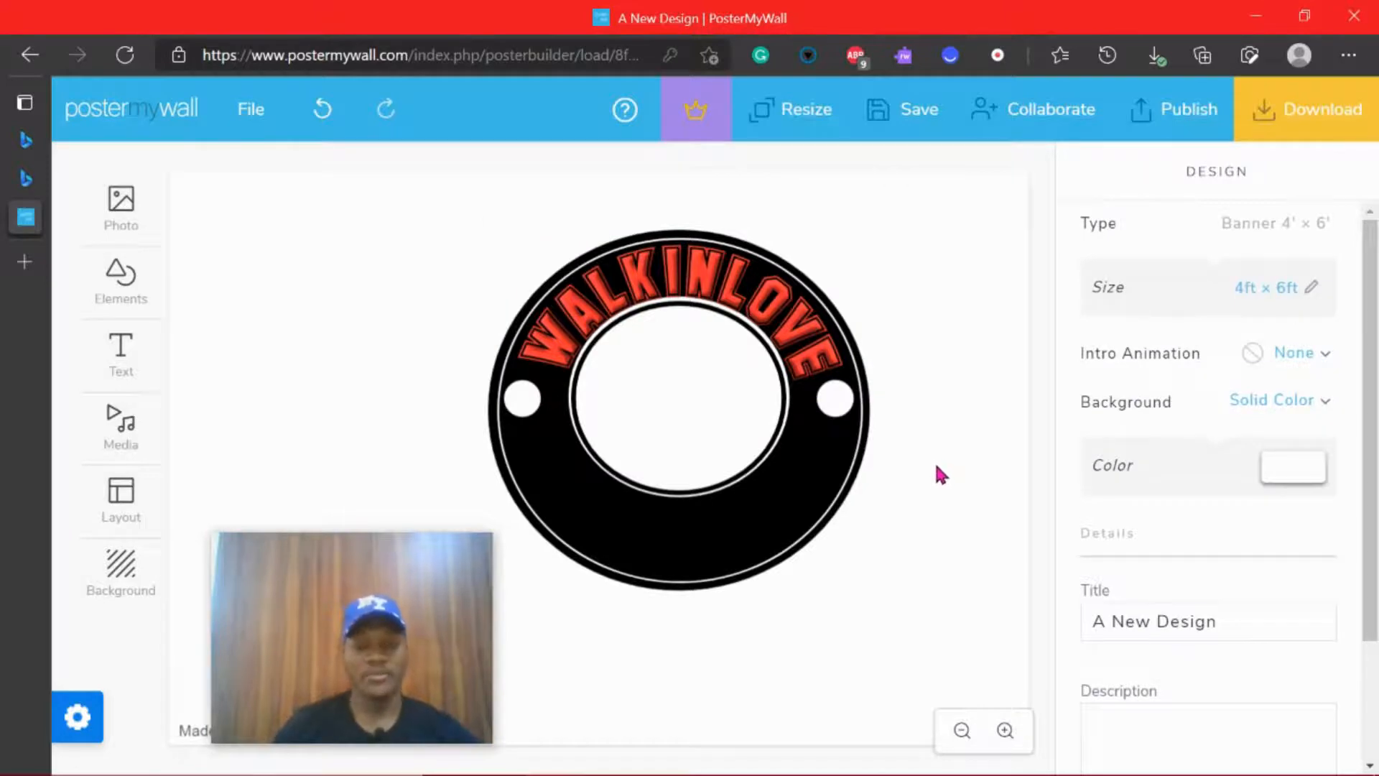
Switch to the Photos app to review the sample logo image as a reference
mouse_move(754, 775)
click(836, 757)
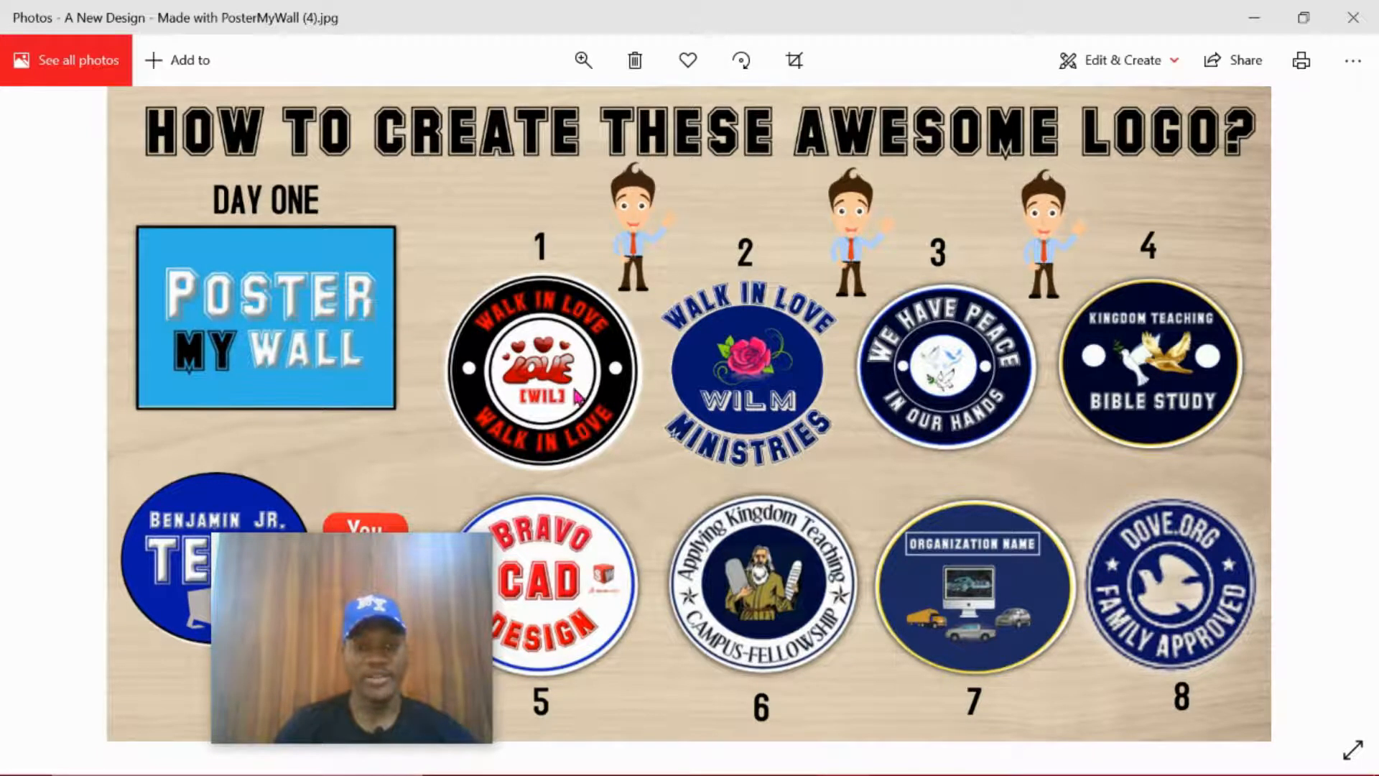
Compare the PosterMyWall design with the sample logo image in Photos, ending back in the PosterMyWall design
mouse_move(761, 774)
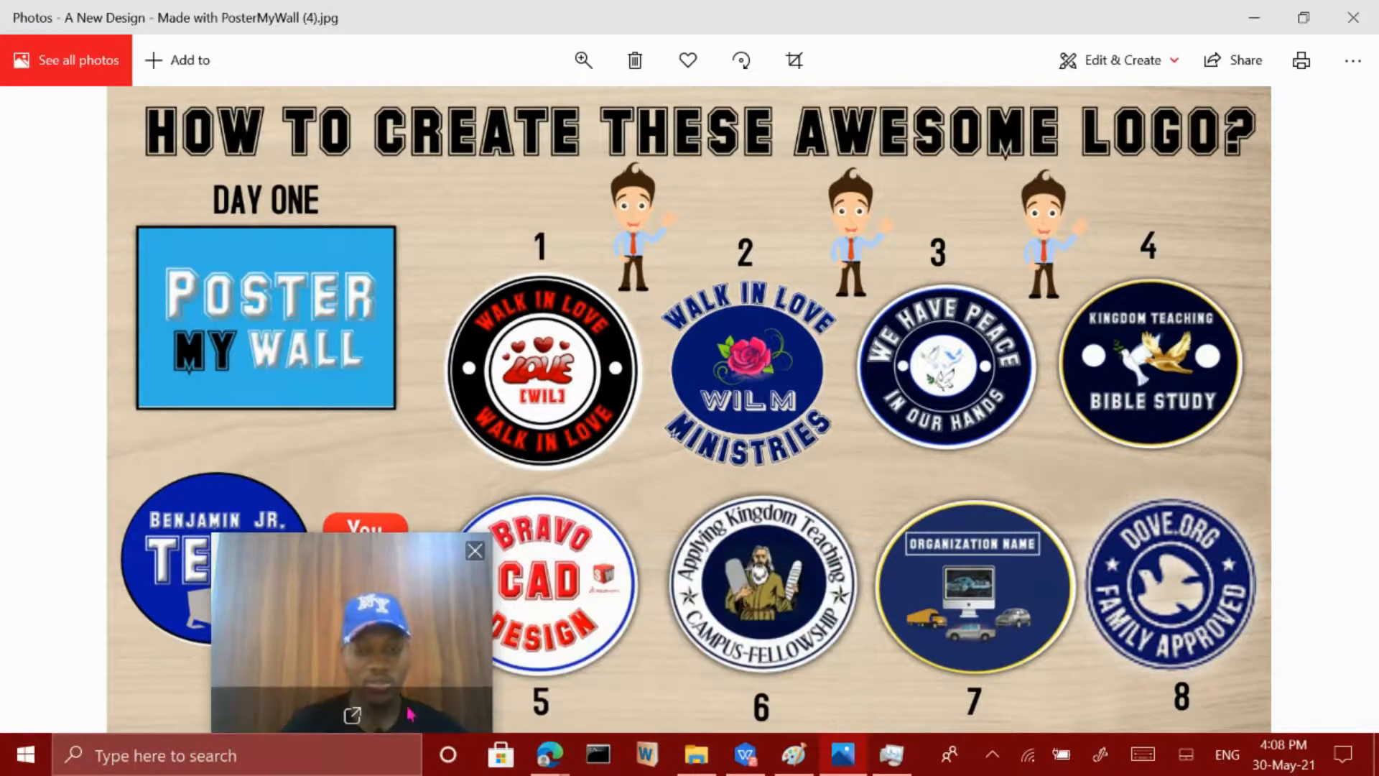
click(844, 763)
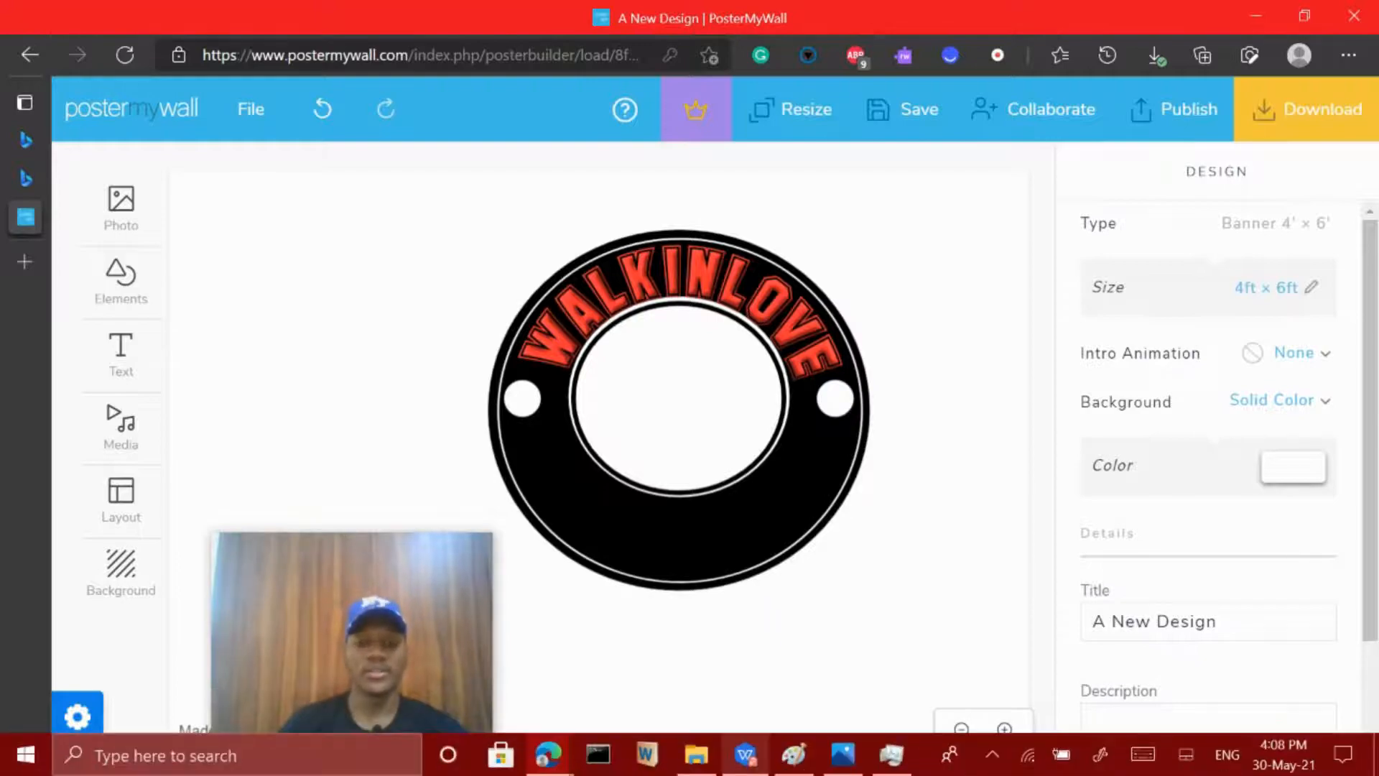
click(840, 758)
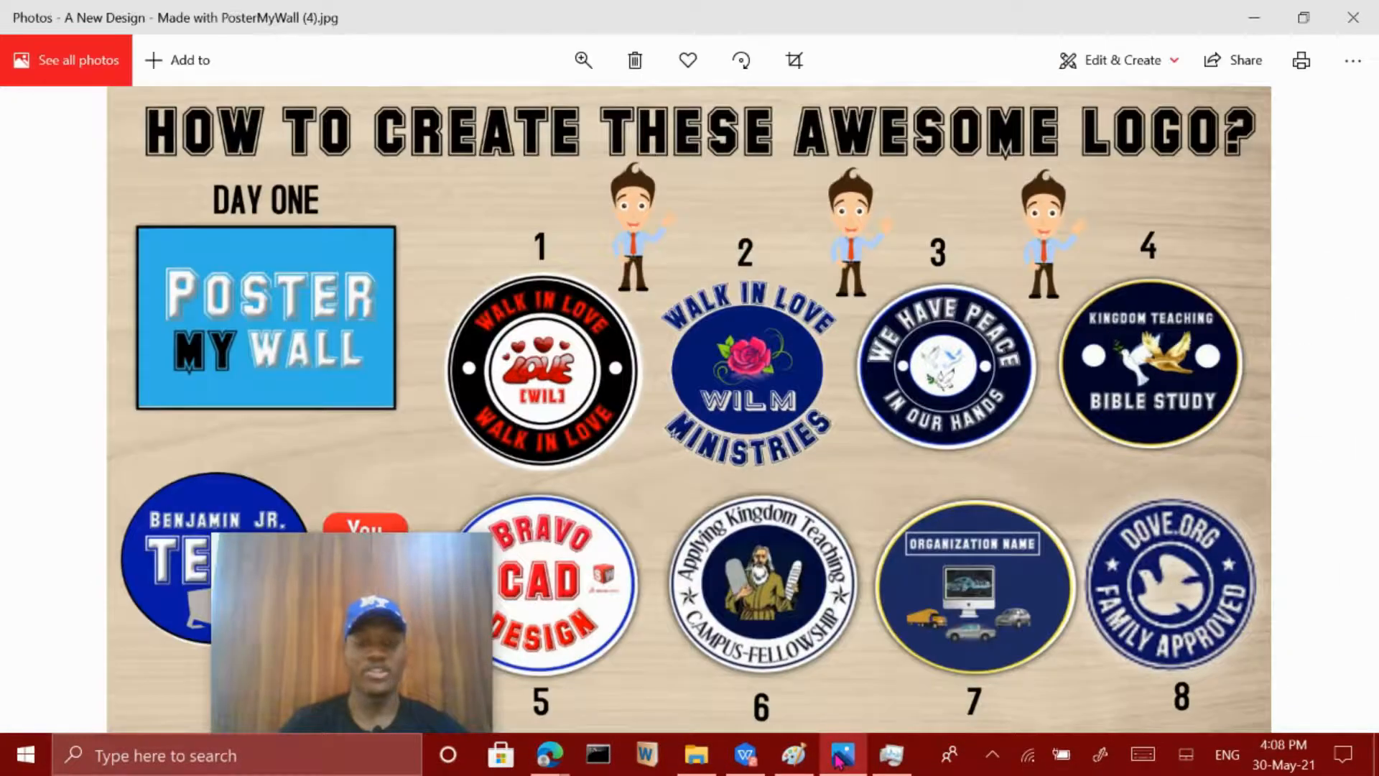
click(839, 758)
click(839, 759)
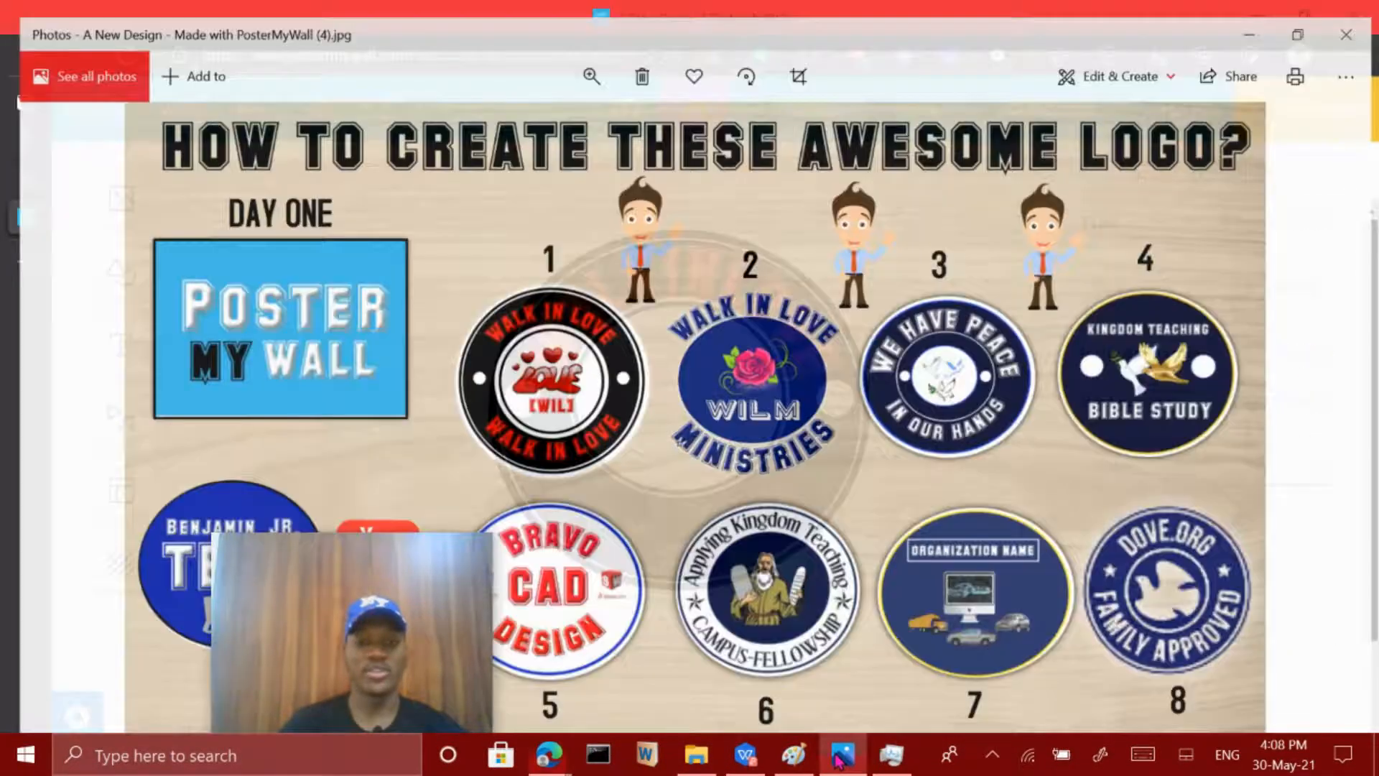
click(839, 758)
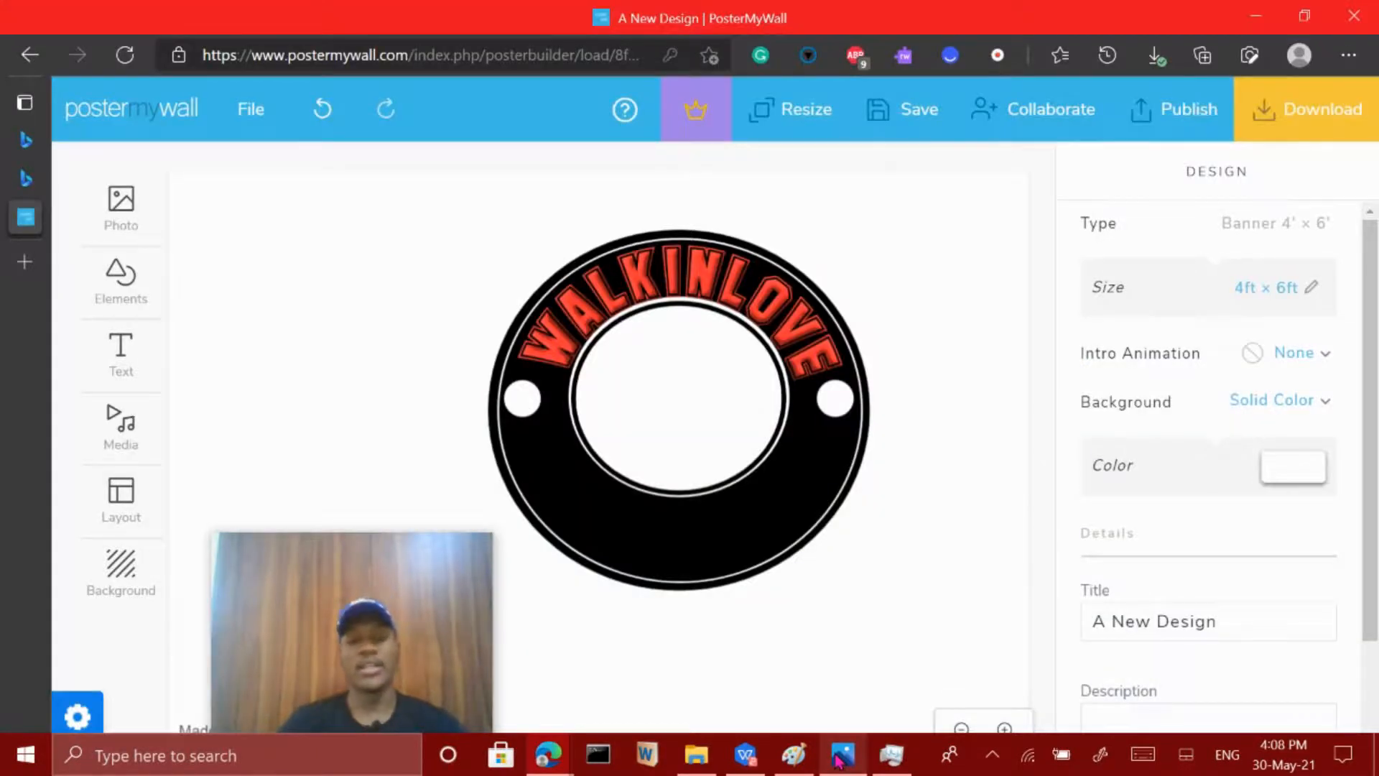
Duplicate the WALKINLOVE text onto the lower half of the ring and set the copy's text shape to Curve Down
click(716, 307)
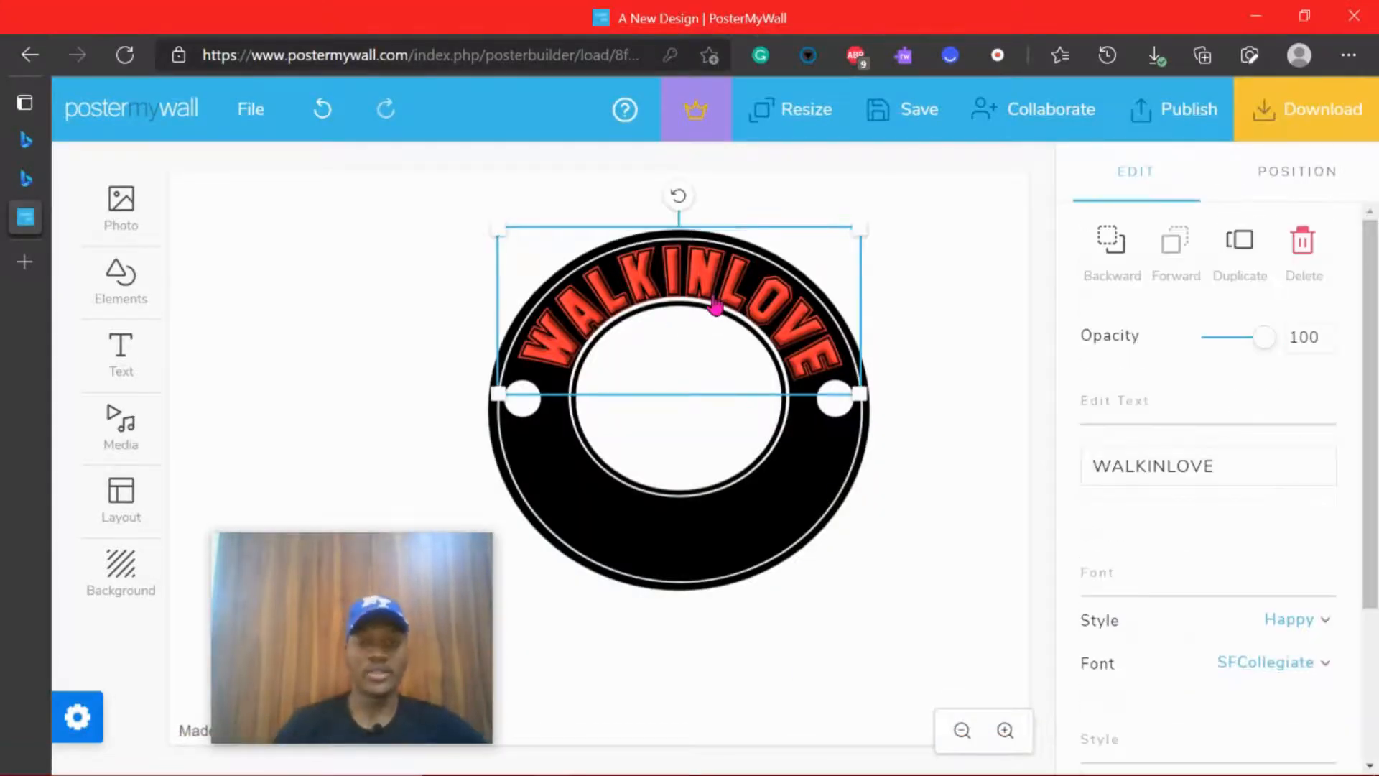
key(ctrl+v)
drag(717, 306, 708, 509)
scroll(1267, 564, down, 3)
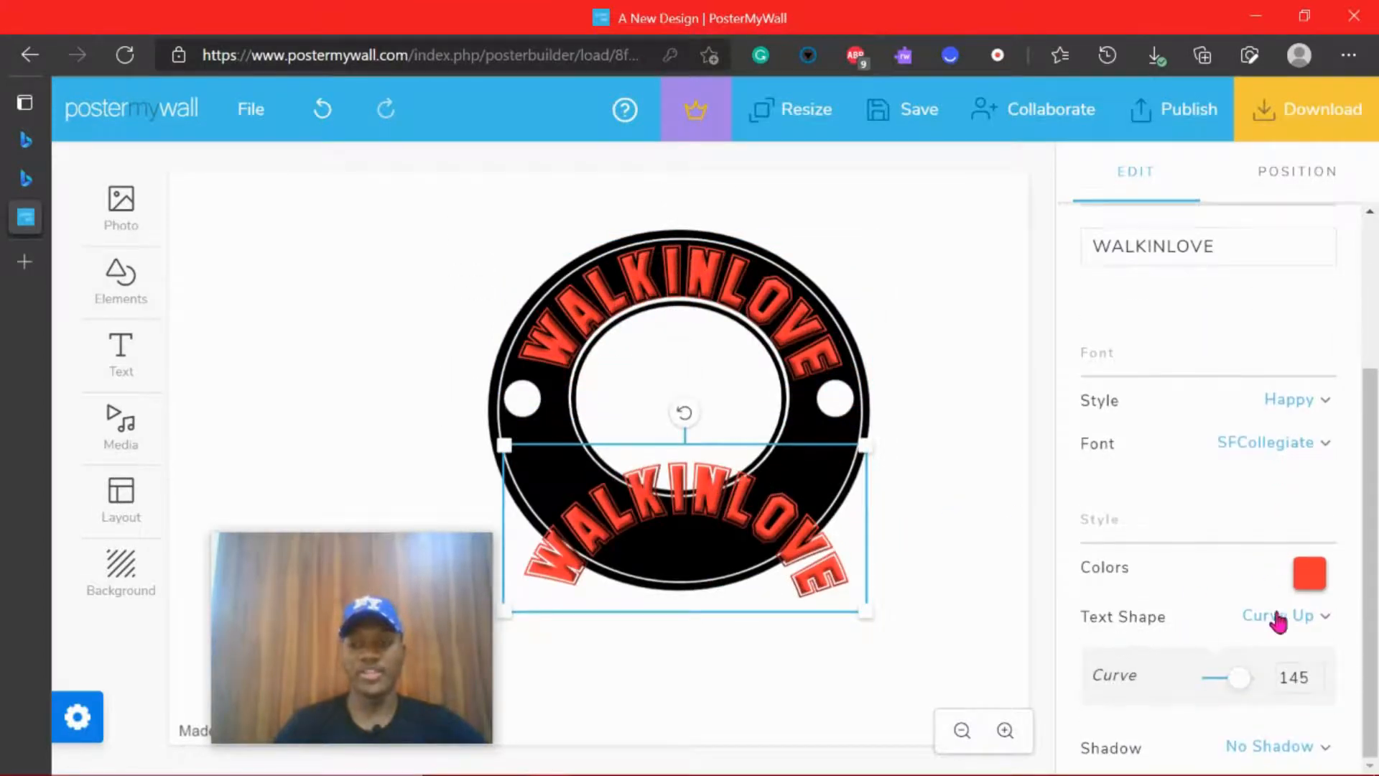
click(1324, 619)
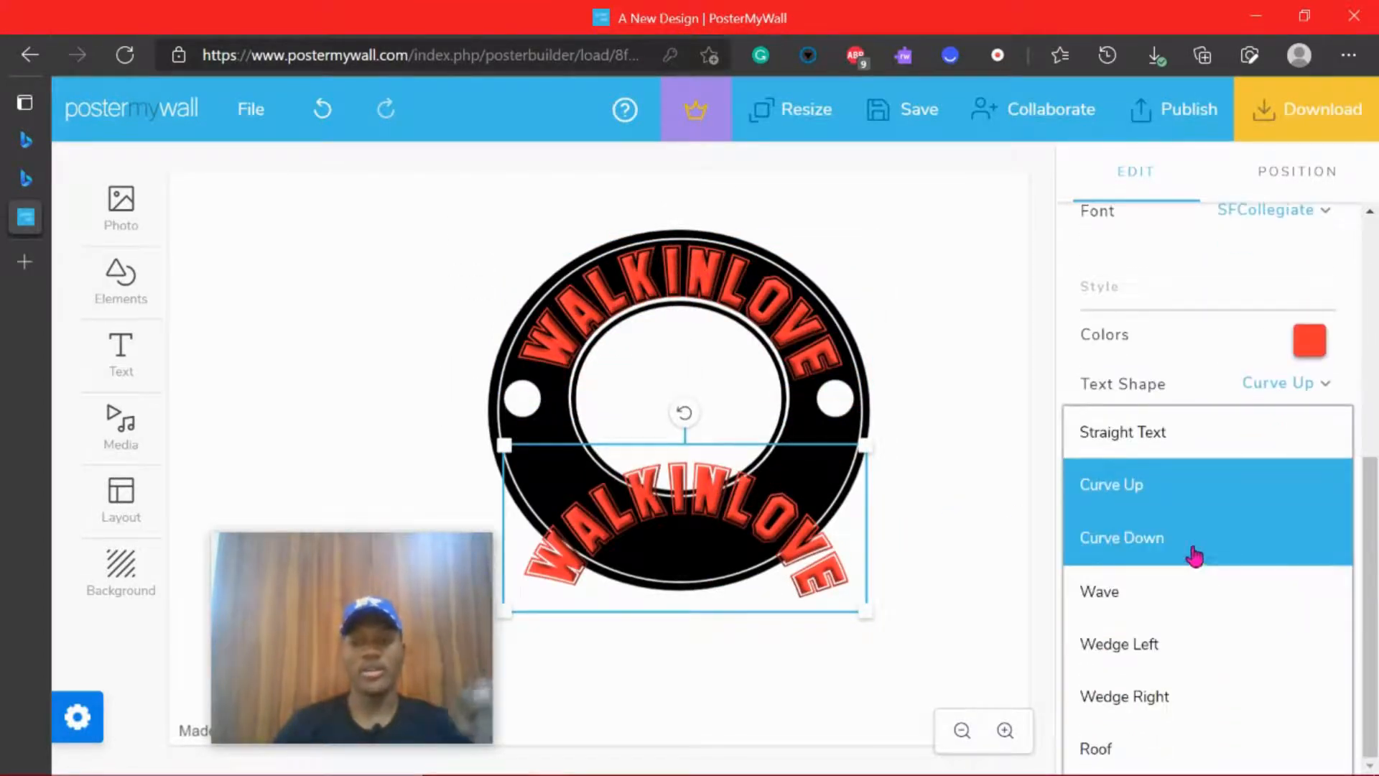
click(1192, 550)
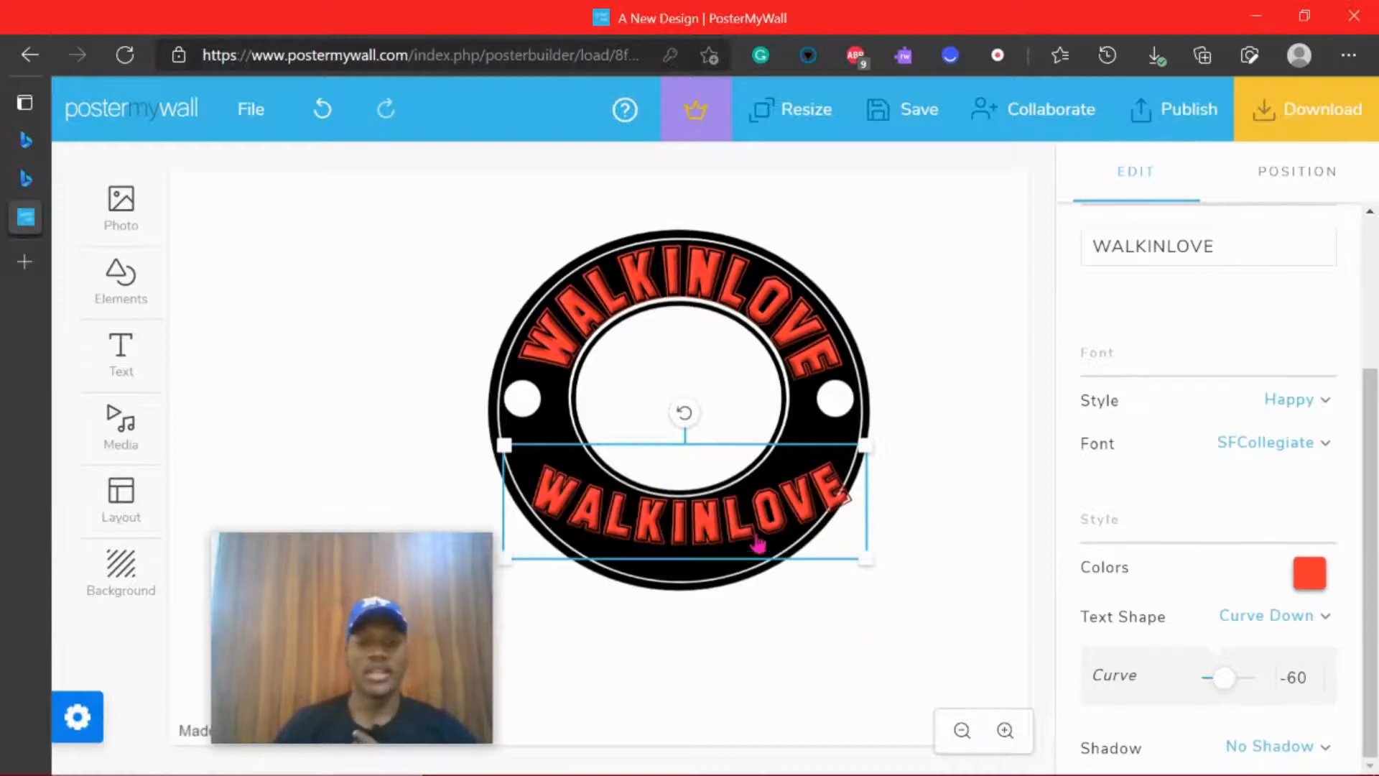
Deepen the downward curve of the lower WALKINLOVE text into the -170s
click(1316, 683)
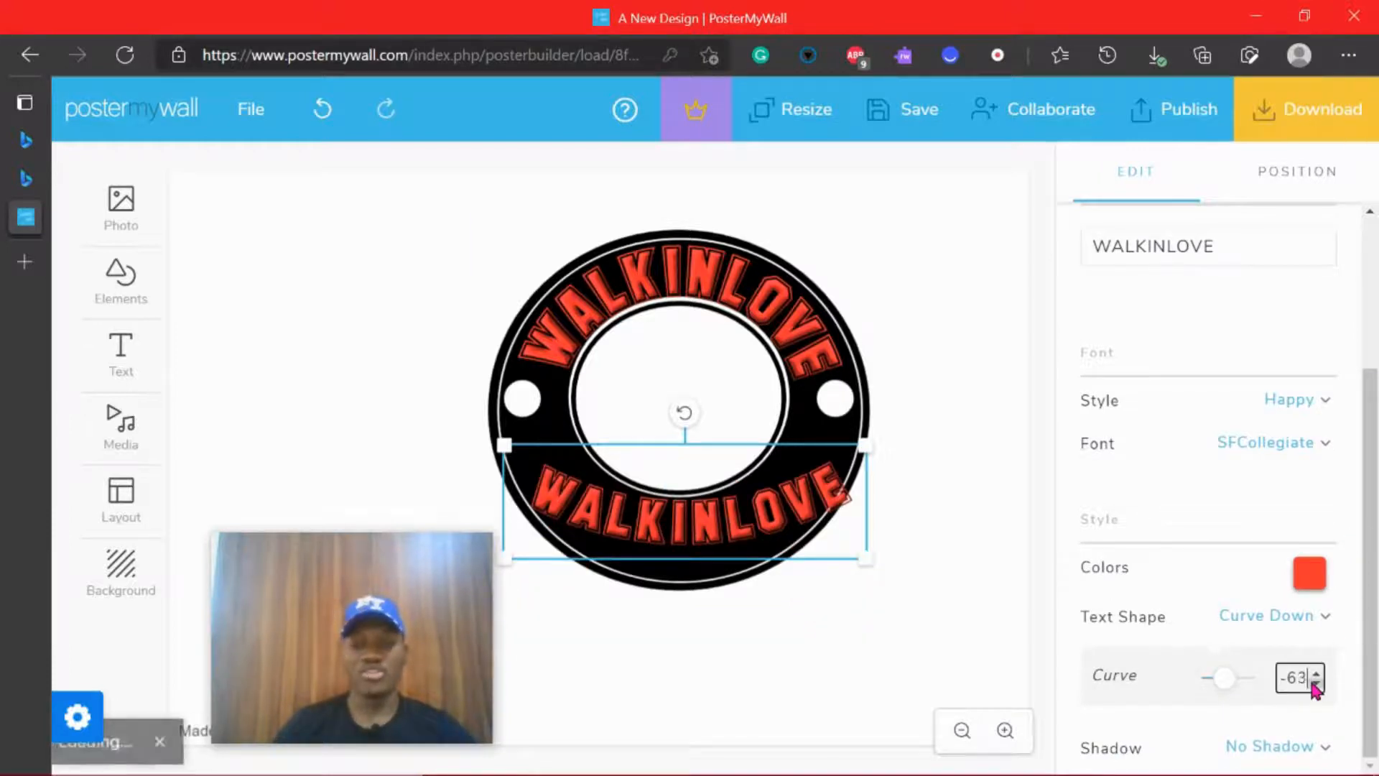
click(1315, 684)
click(1316, 684)
click(1316, 683)
click(1316, 683)
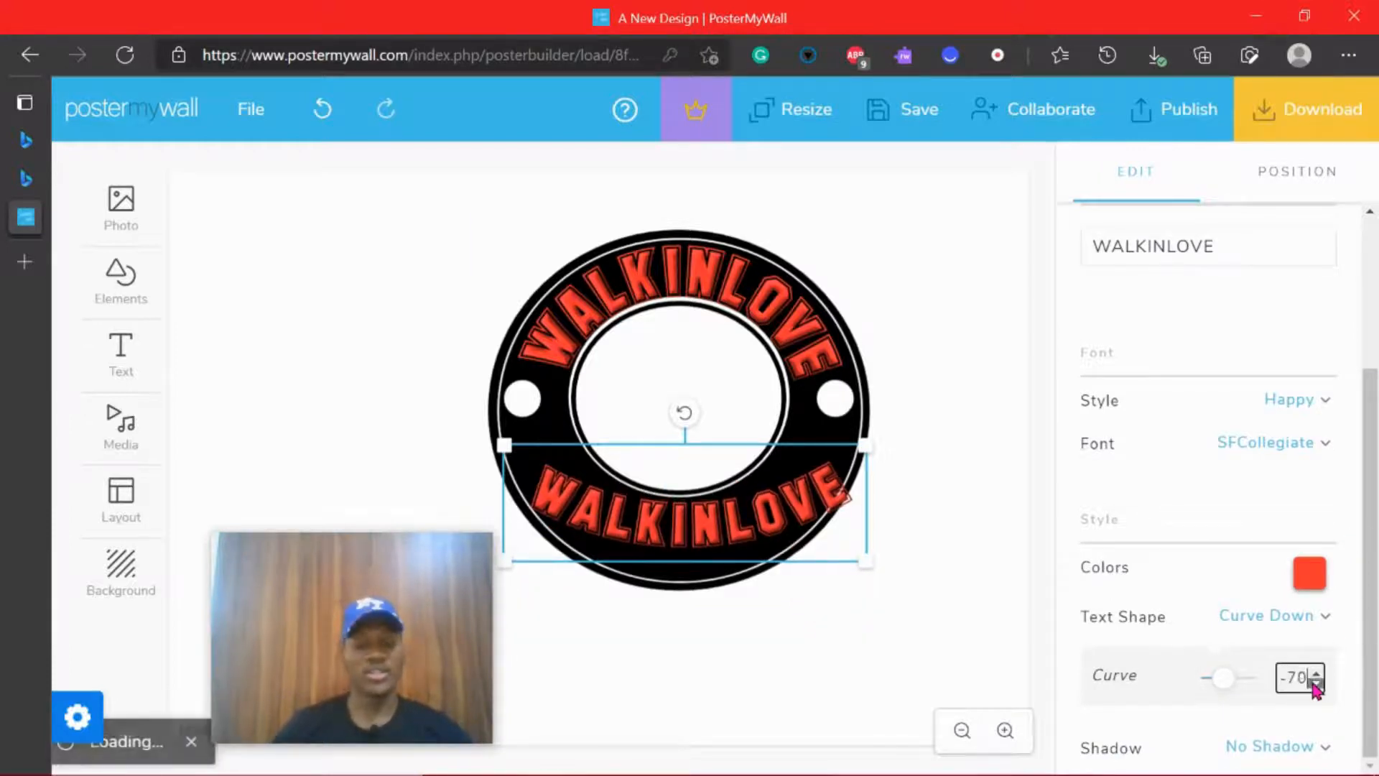
click(1316, 684)
click(1315, 683)
click(1315, 684)
click(1315, 684)
click(1316, 683)
click(1316, 684)
click(1316, 684)
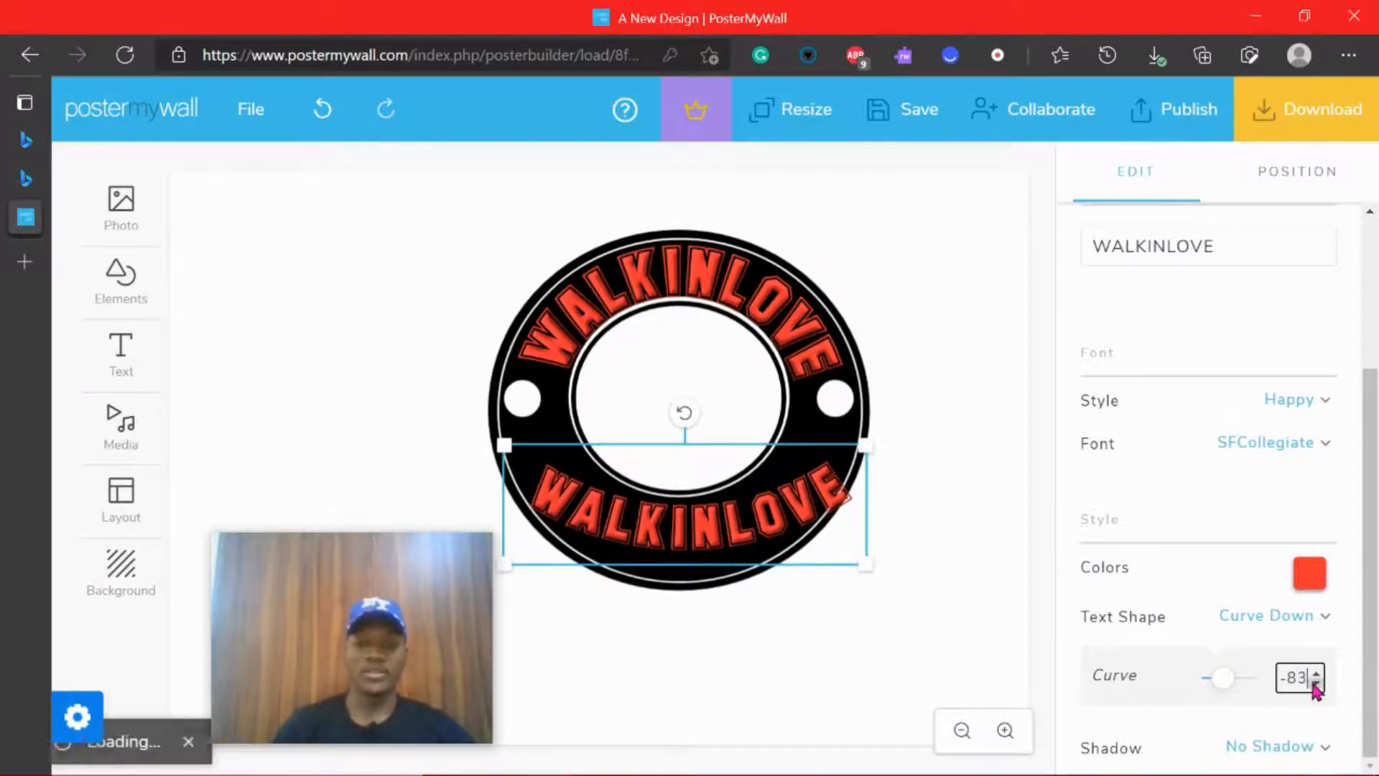
click(1316, 683)
click(1315, 683)
click(1316, 684)
click(1315, 683)
click(1316, 684)
click(1316, 684)
click(1315, 684)
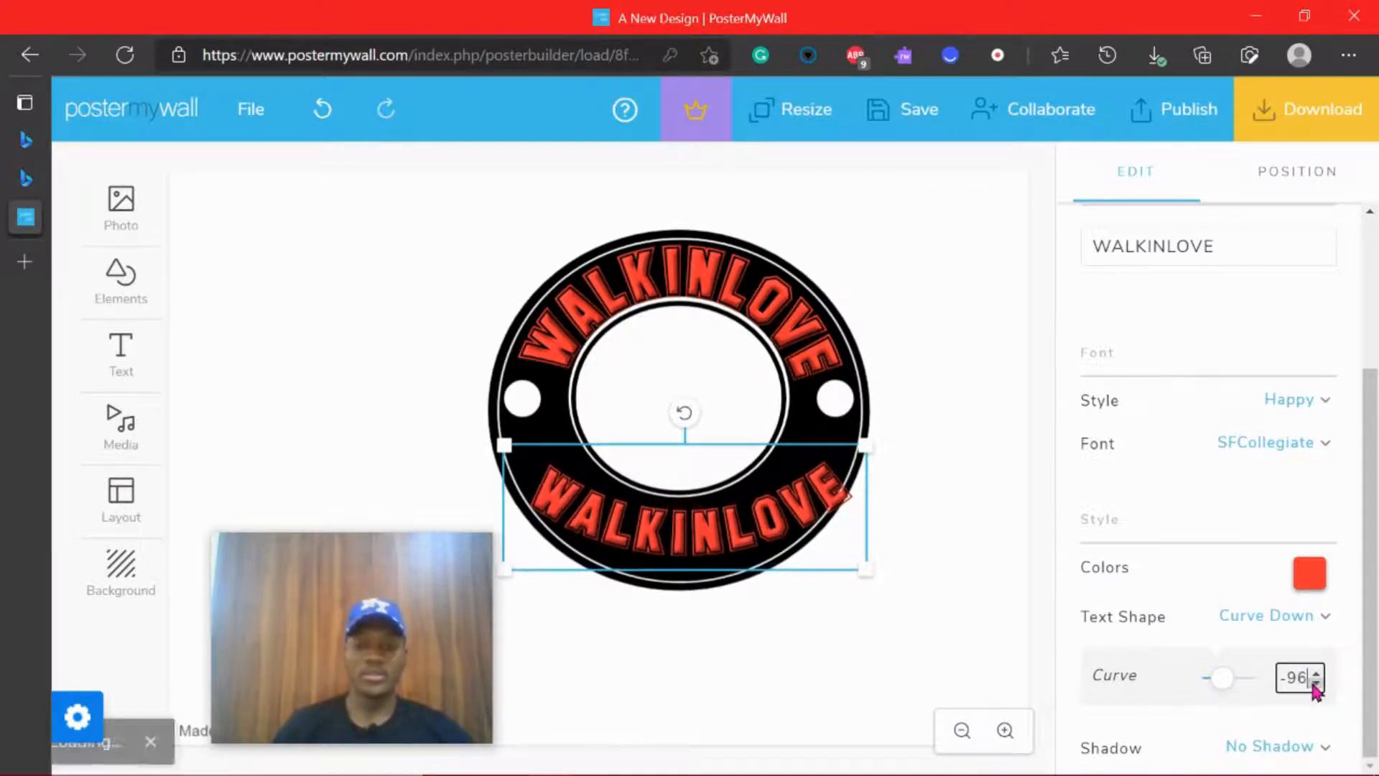
click(1316, 684)
click(1316, 684)
click(1316, 684)
click(1316, 684)
click(1316, 684)
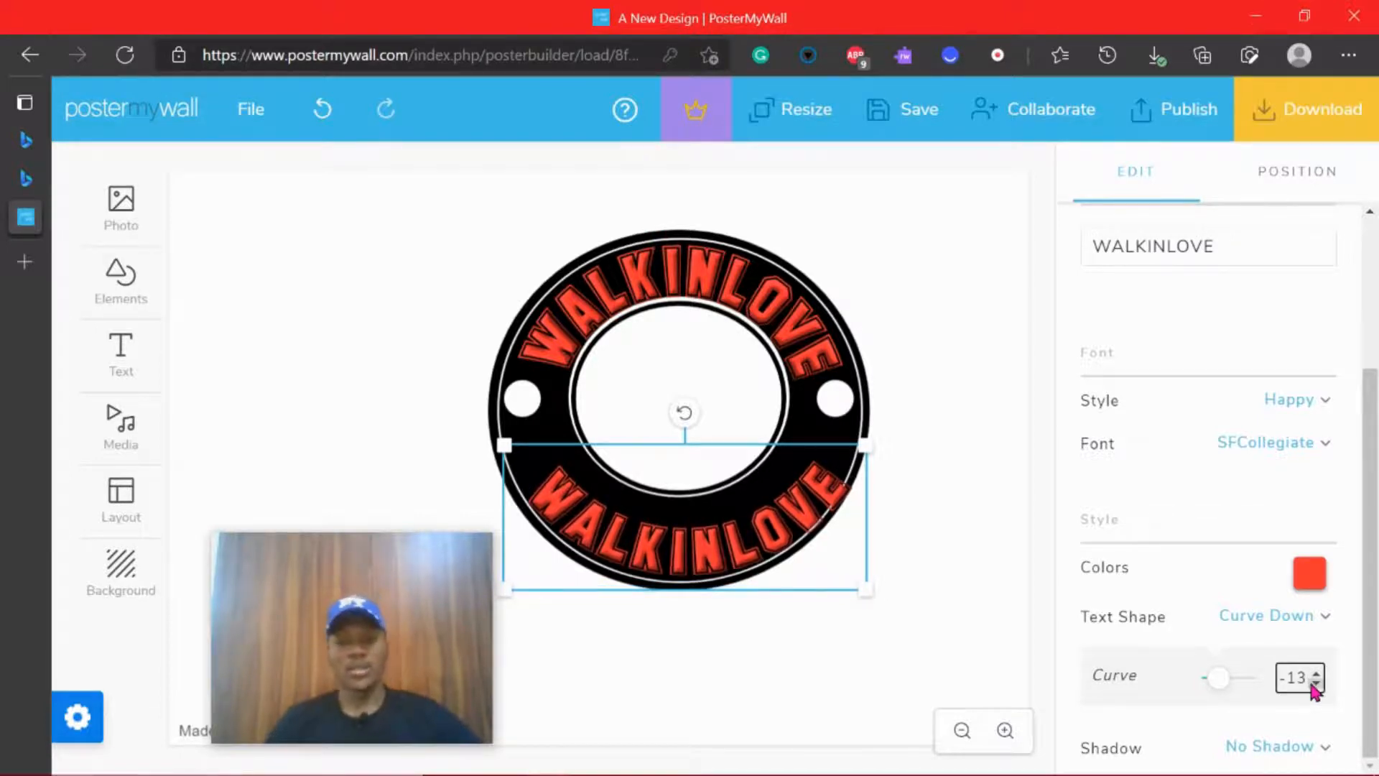
click(1315, 684)
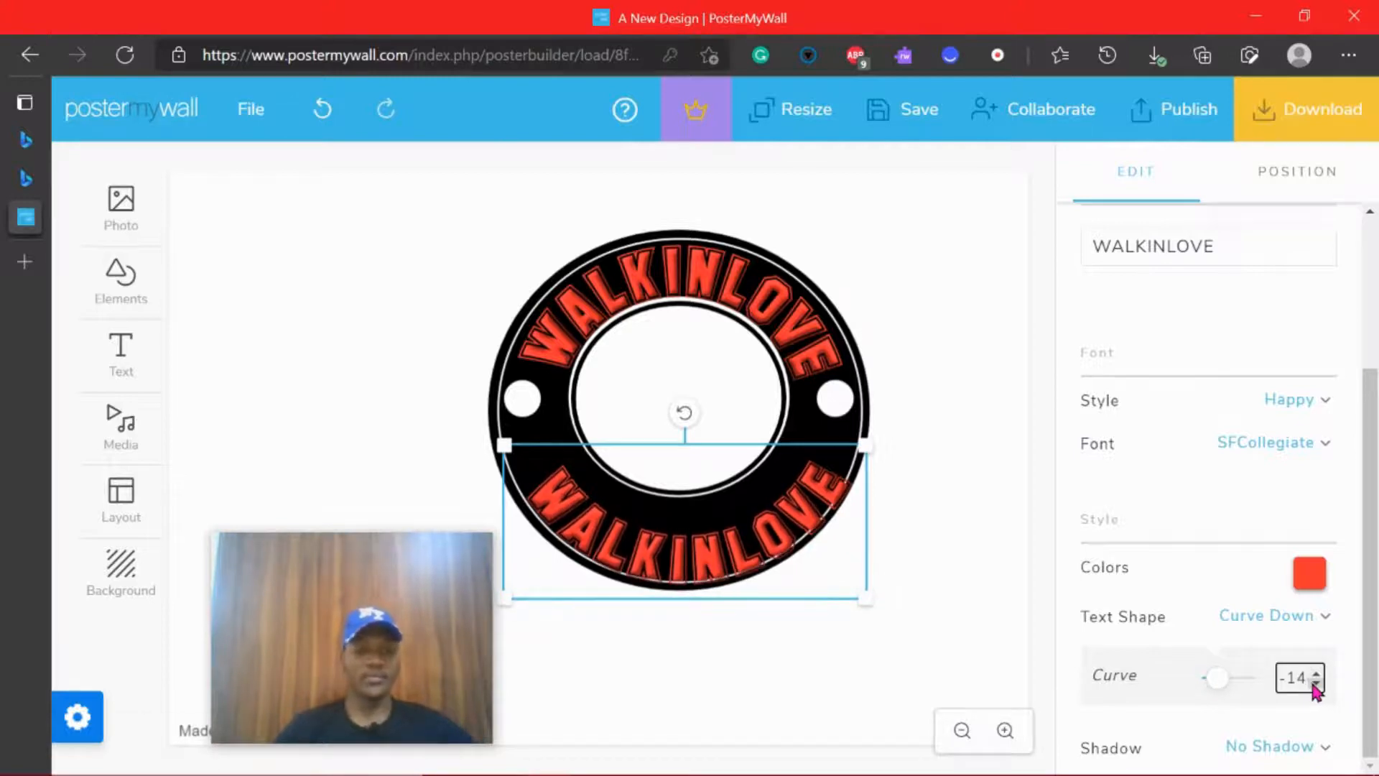
click(1318, 684)
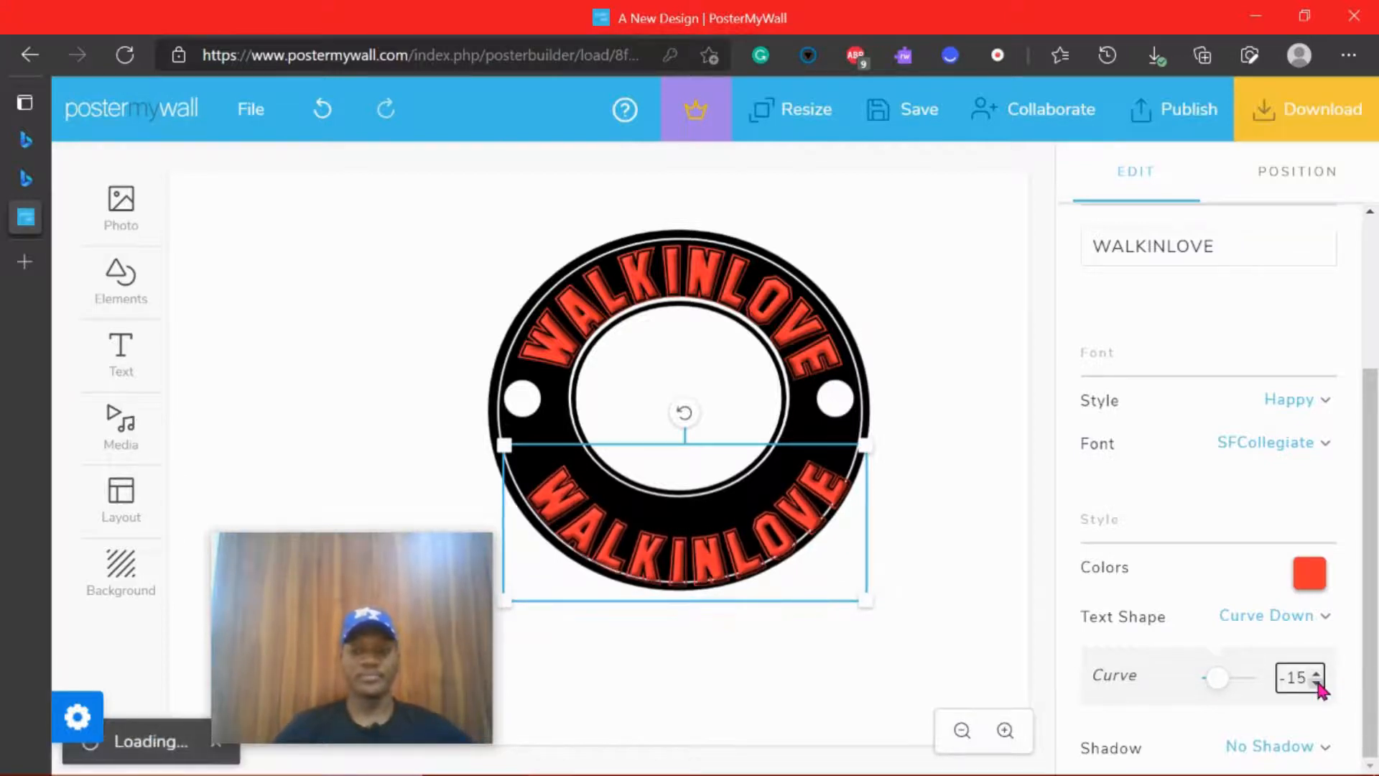
click(1318, 685)
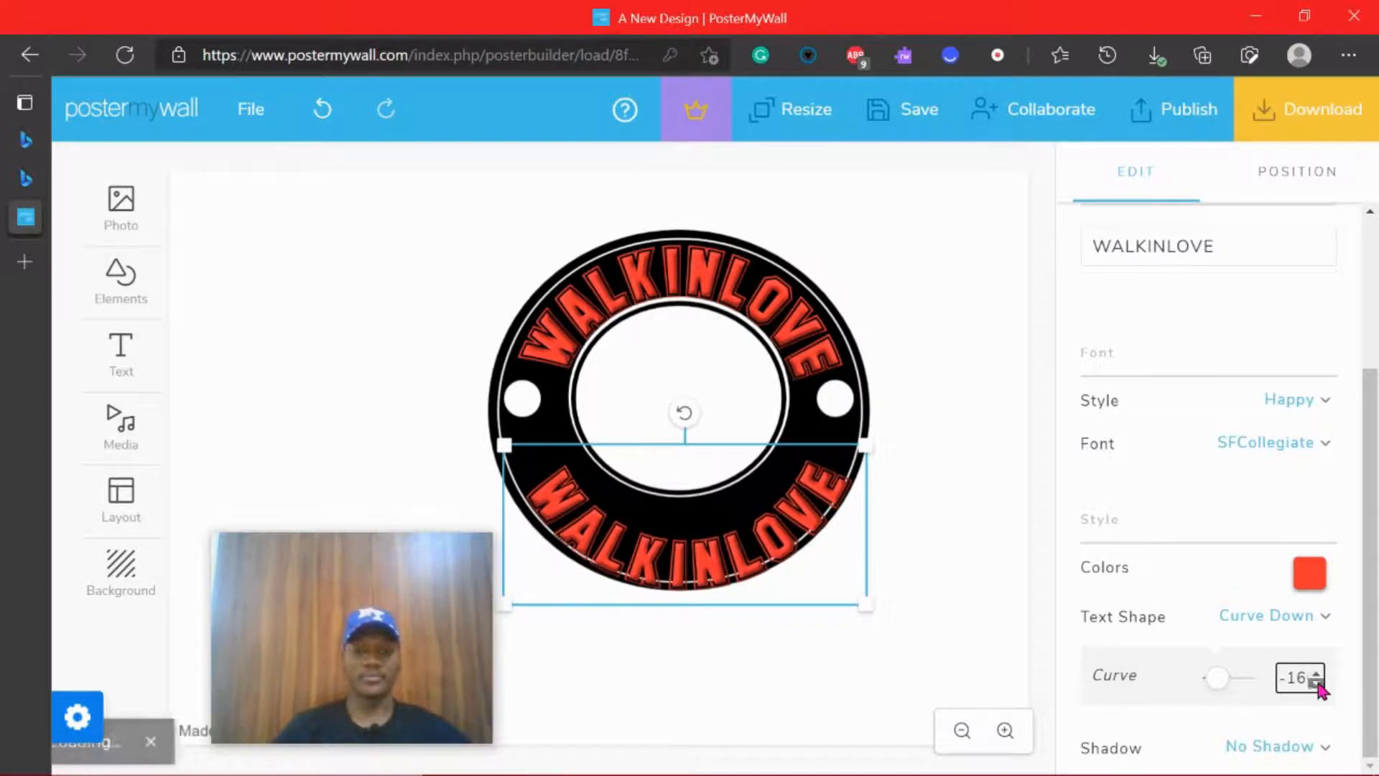
click(1317, 684)
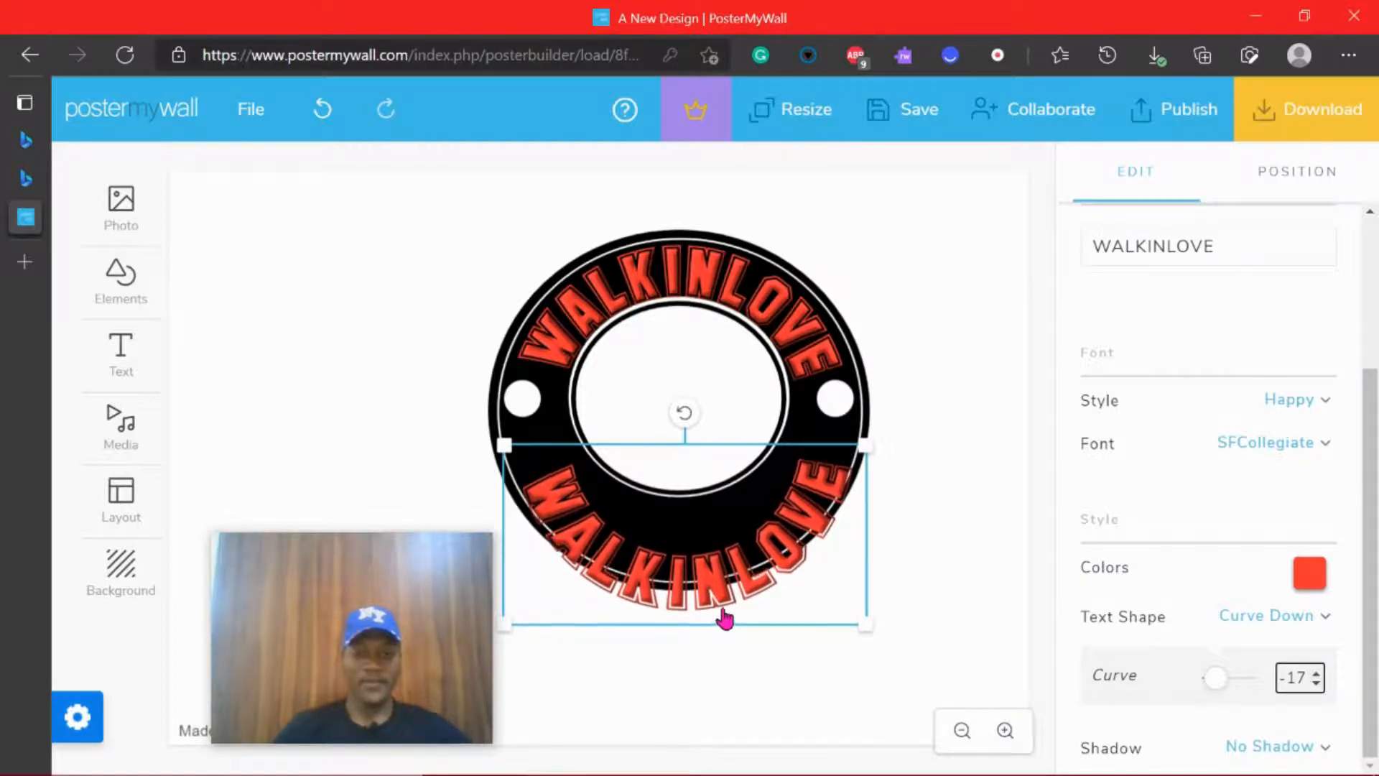
key(Down)
key(Down)
key(Down)
key(Down)
key(Down)
key(Down)
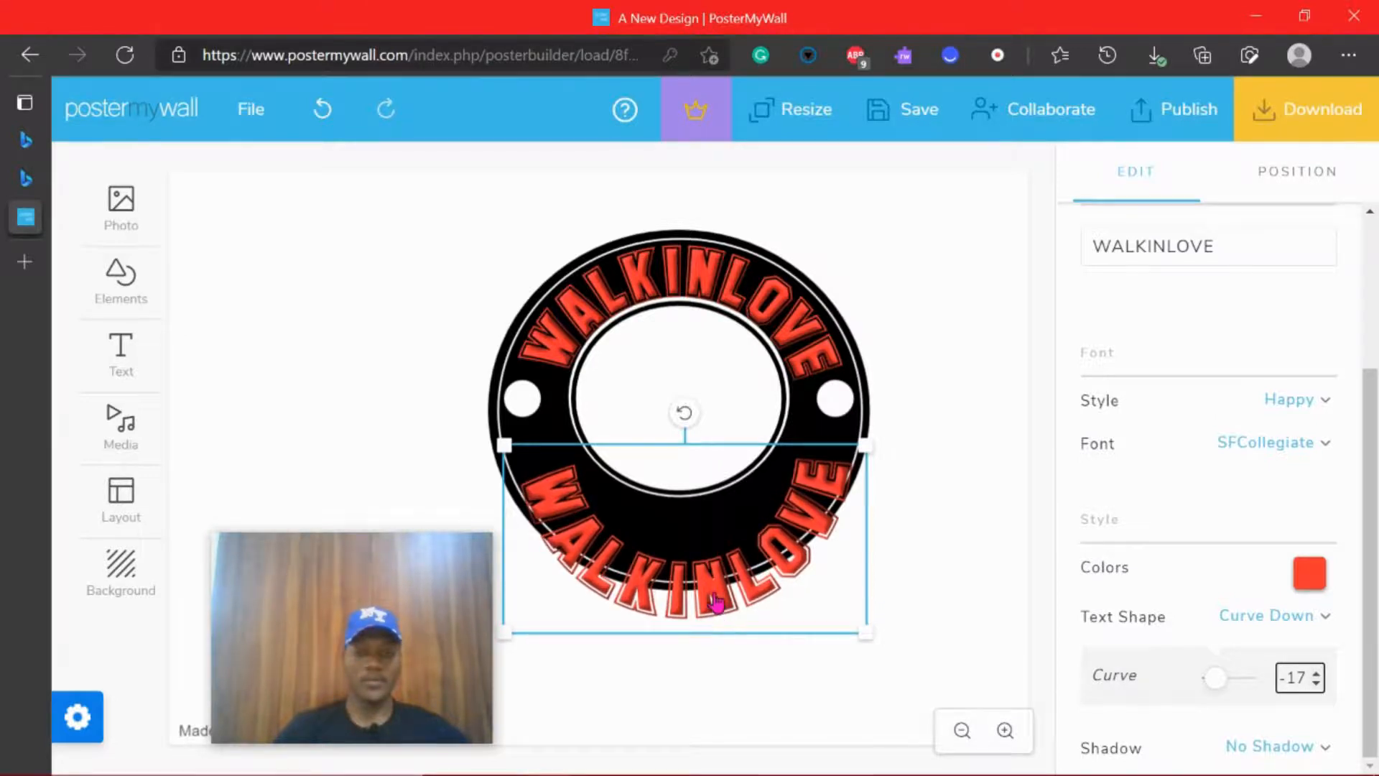
Fit the lower WALKINLOVE text inside the black ring by moving it up, shrinking it slightly and easing its curve to the -150s
drag(715, 607, 703, 535)
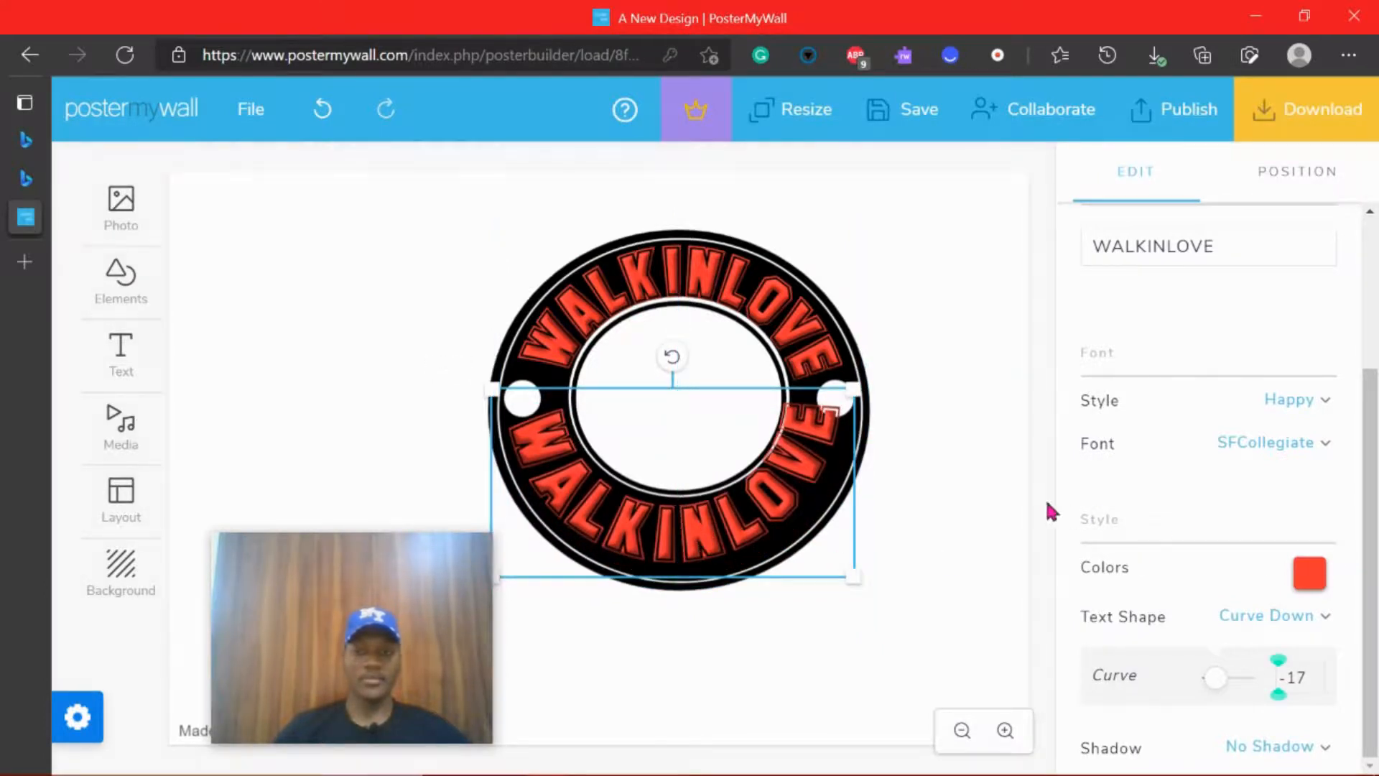
drag(856, 394, 848, 393)
click(1320, 674)
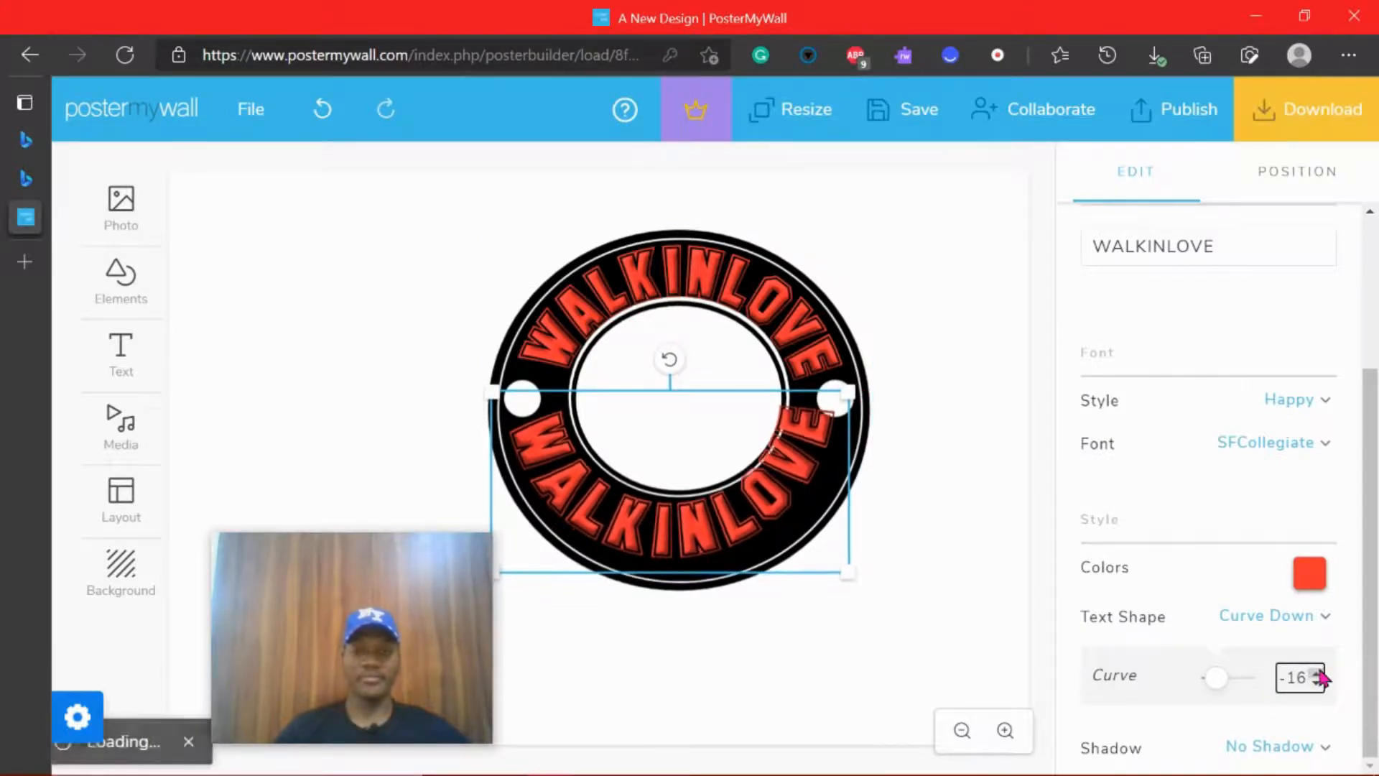
click(1319, 673)
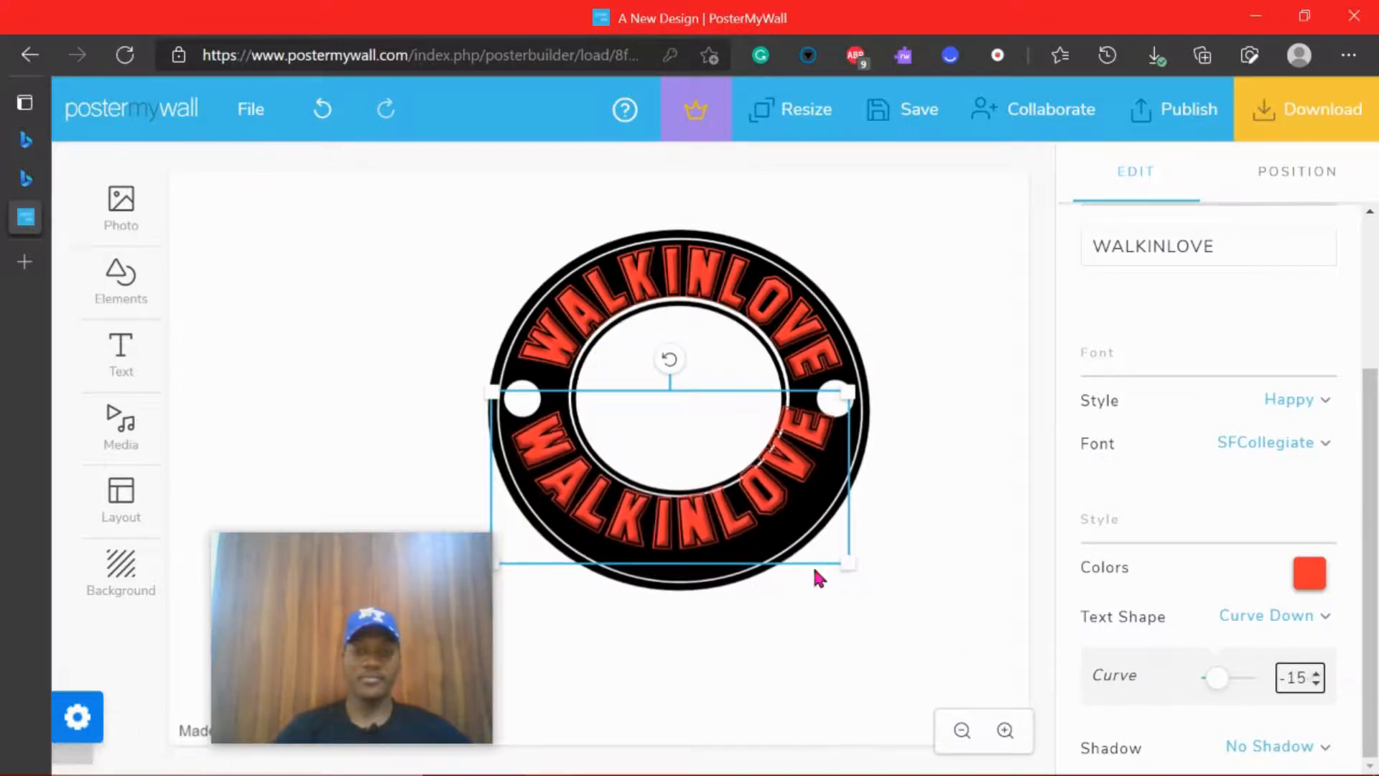
drag(764, 520, 768, 520)
click(995, 568)
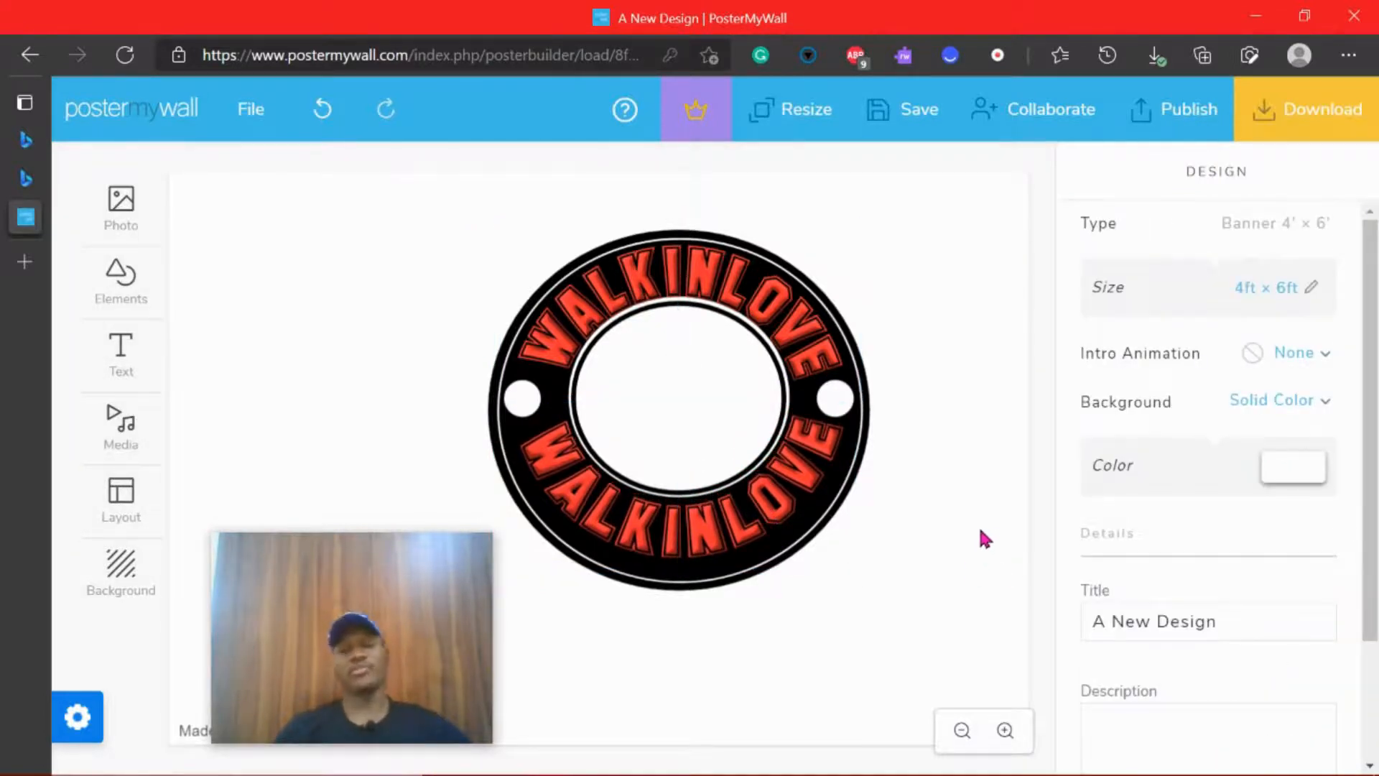
Stretch the outermost black circle slightly outward on all four sides to give the logo a thicker black rim
click(871, 441)
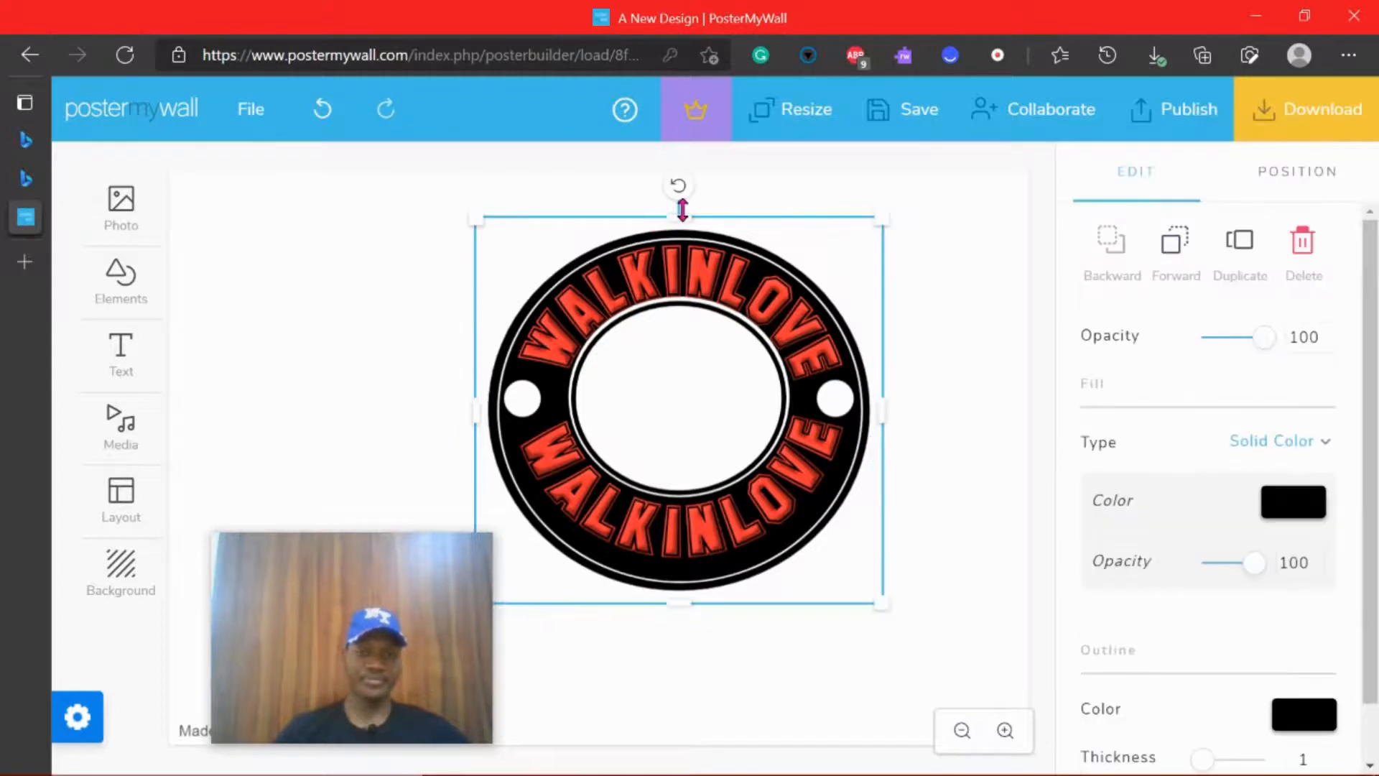
drag(682, 210, 684, 205)
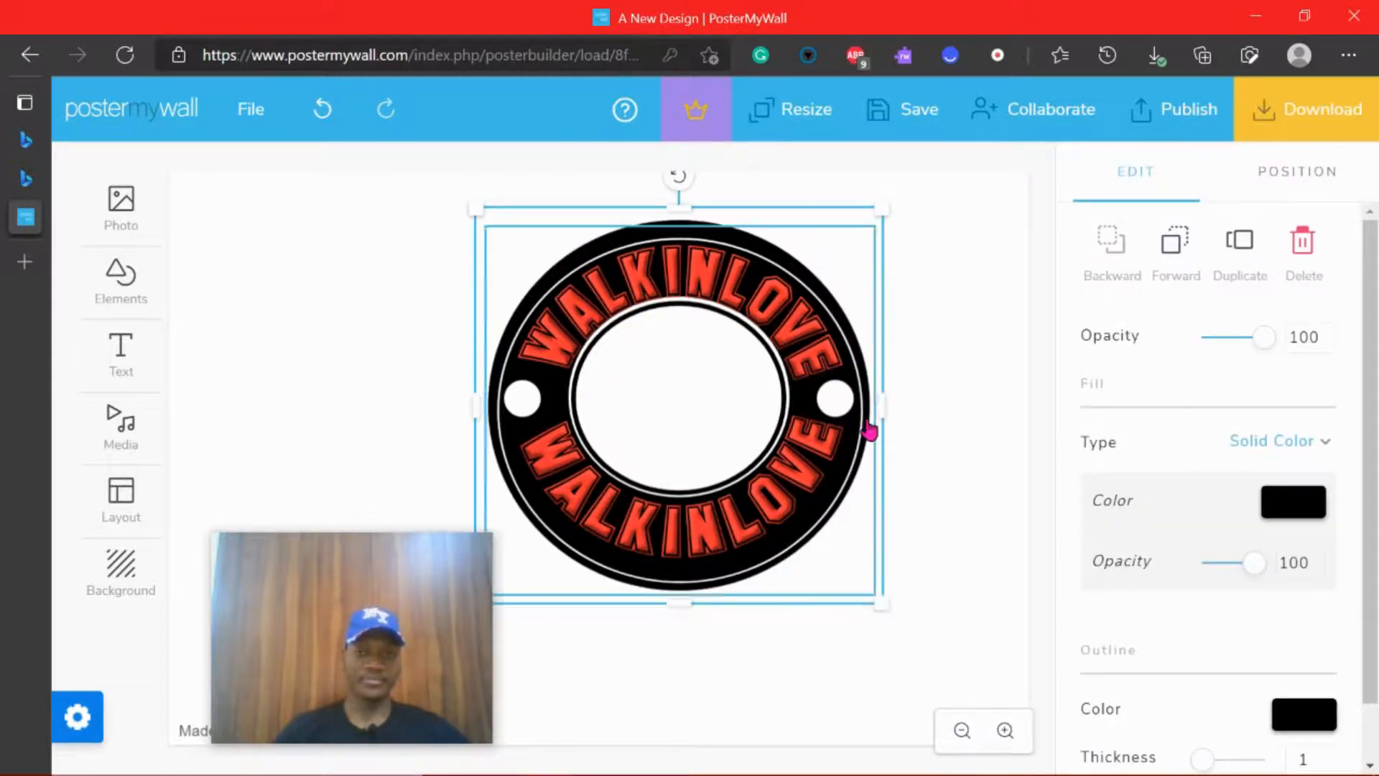
drag(883, 413, 892, 412)
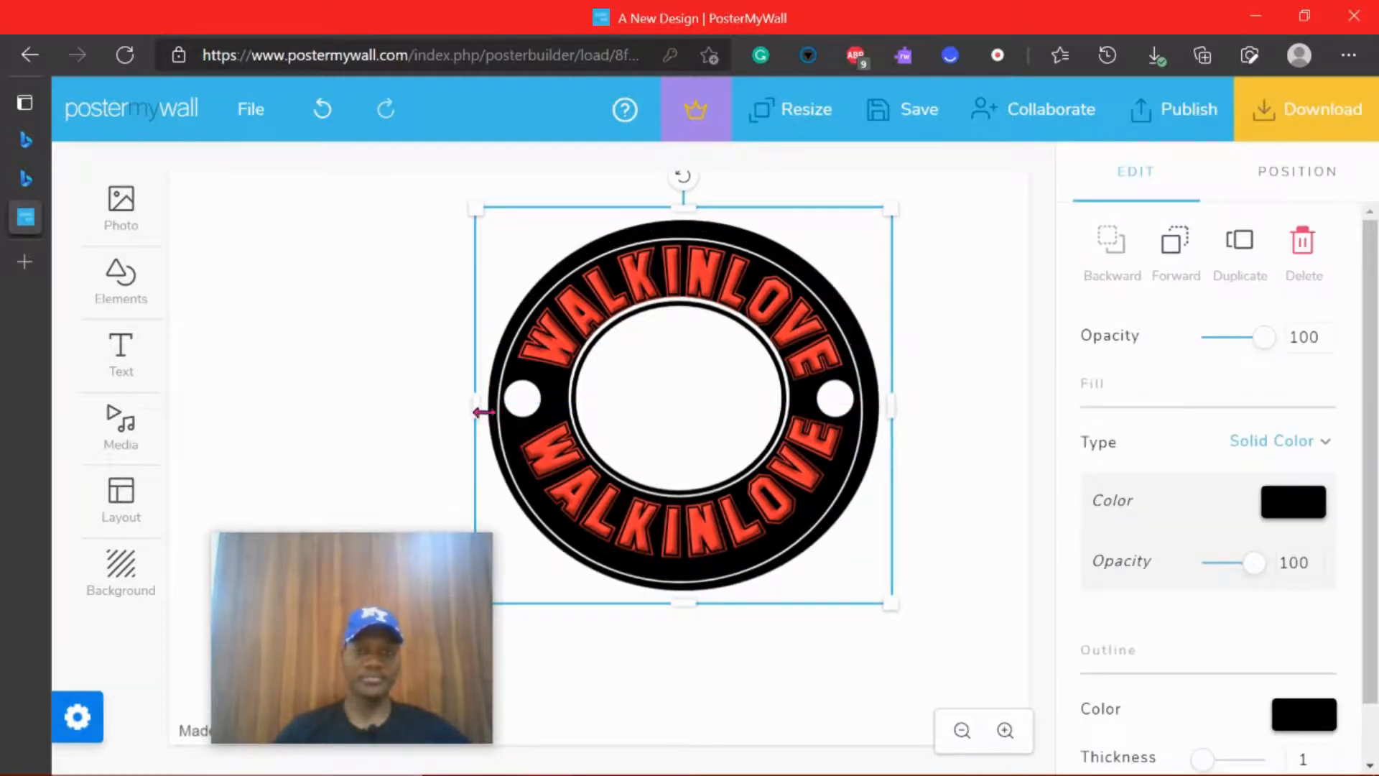
drag(475, 408, 471, 409)
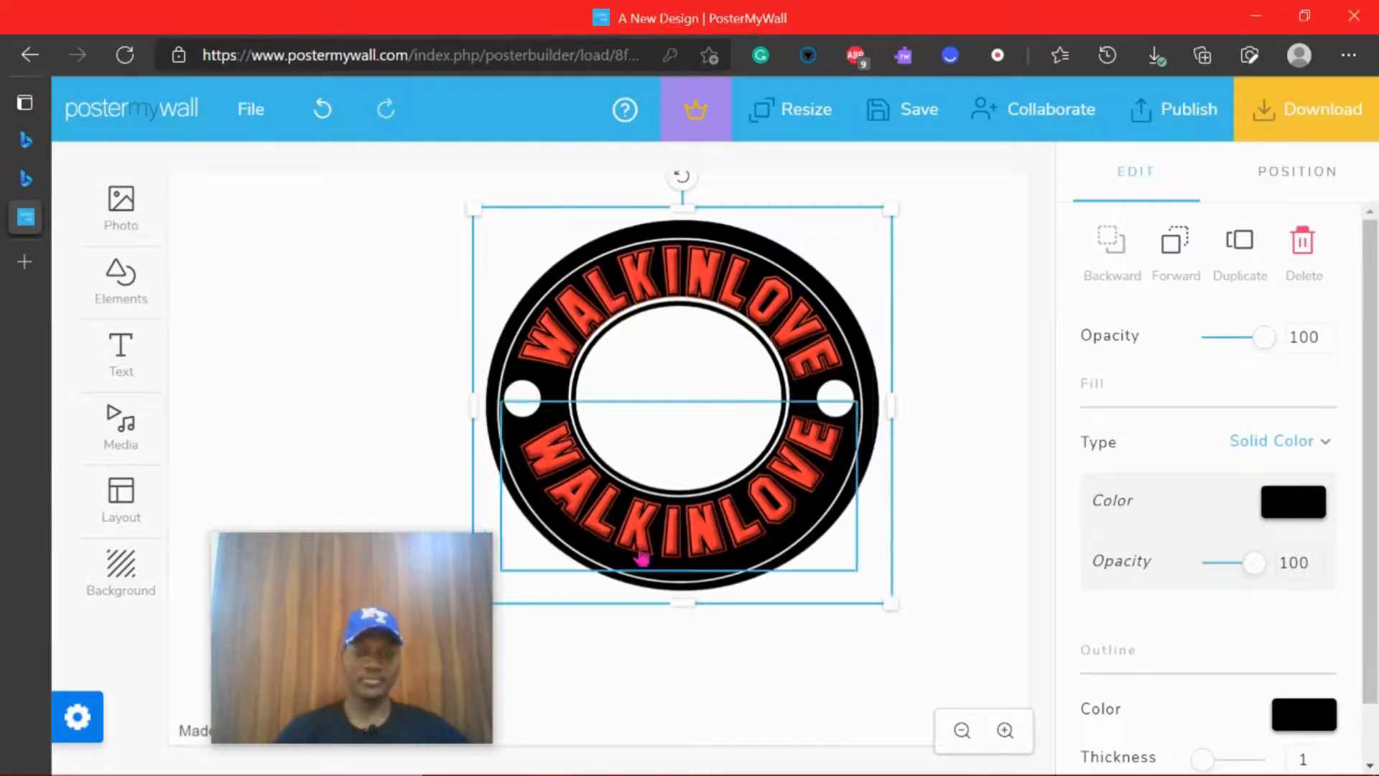
drag(680, 601, 681, 605)
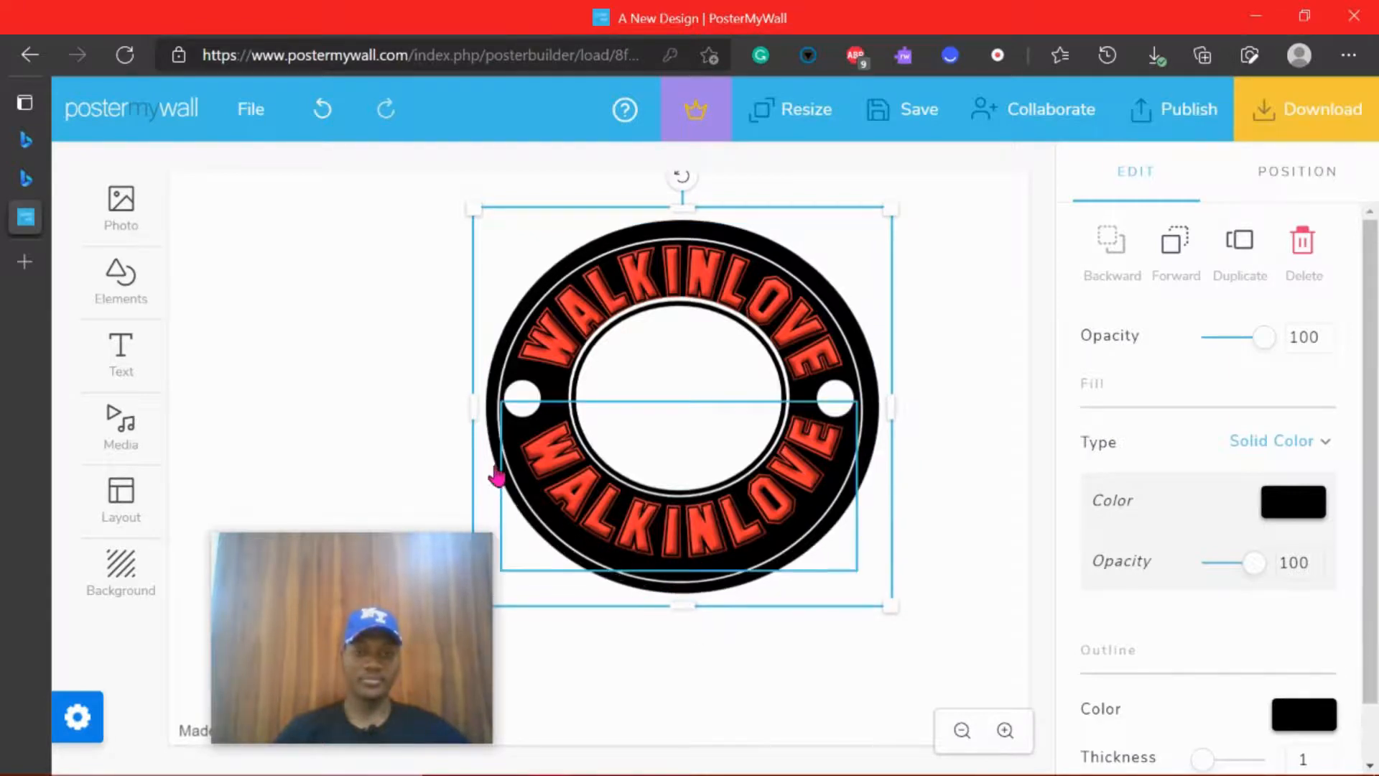
drag(472, 412, 472, 415)
drag(677, 606, 682, 612)
click(941, 546)
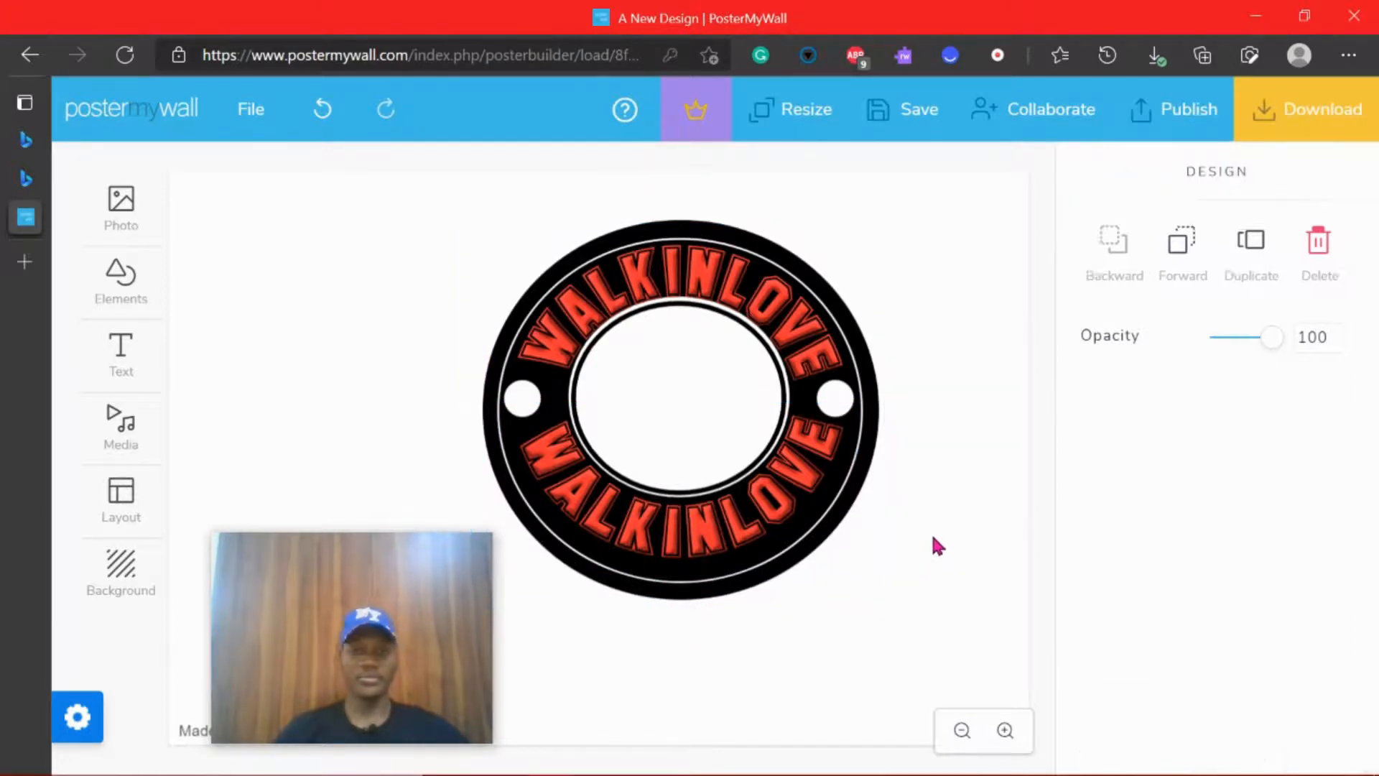
Shift the left white dot slightly inward so it sits midway between the ring's inner and outer white bands
drag(520, 407, 533, 406)
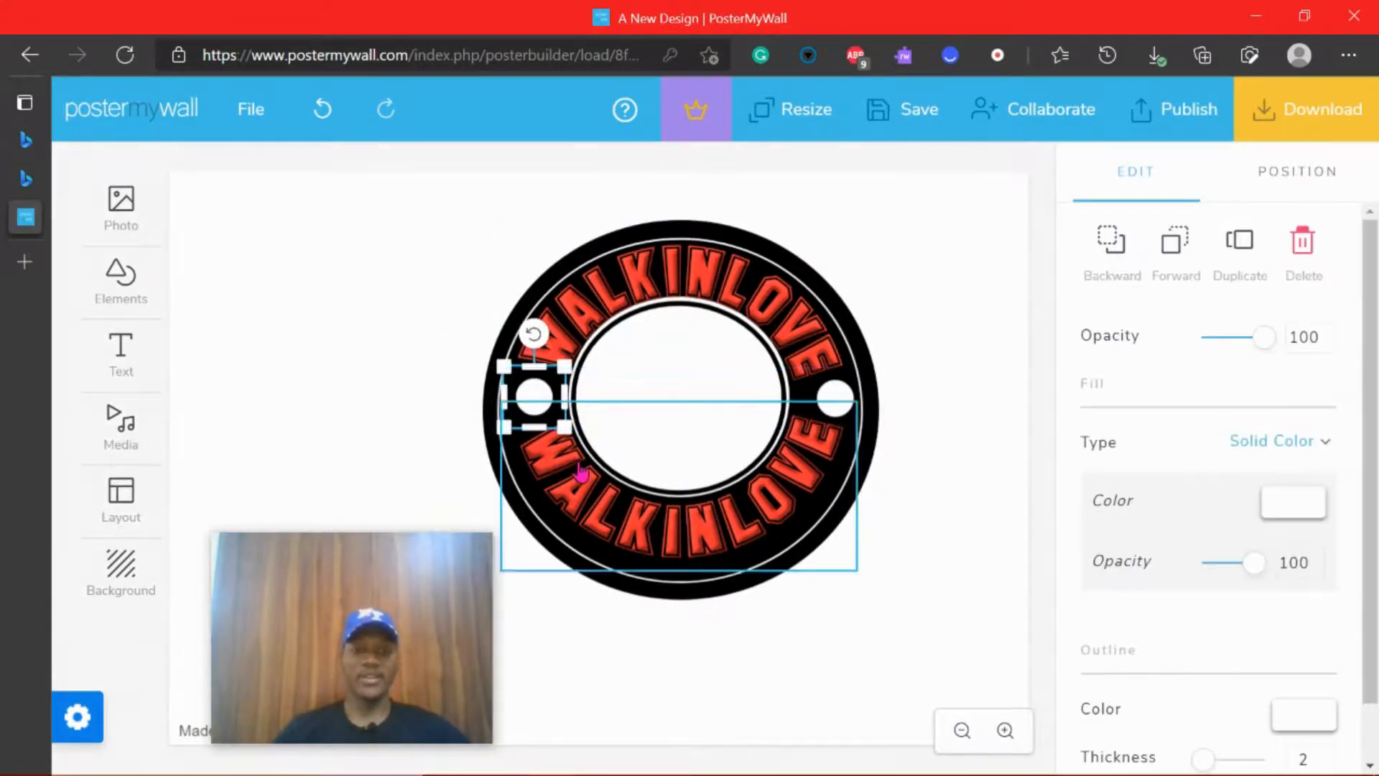
click(934, 609)
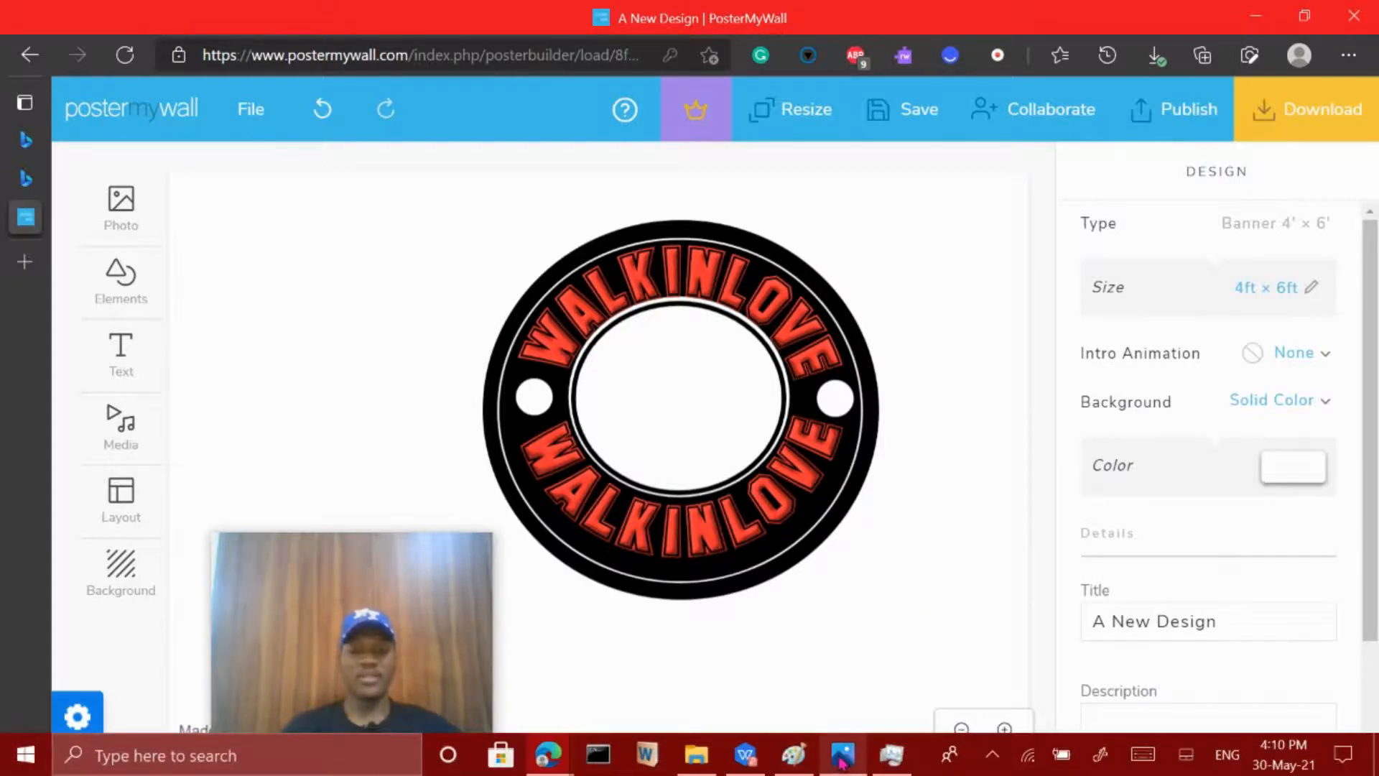
Check the sample logo image in Photos again and return to the PosterMyWall design
click(842, 756)
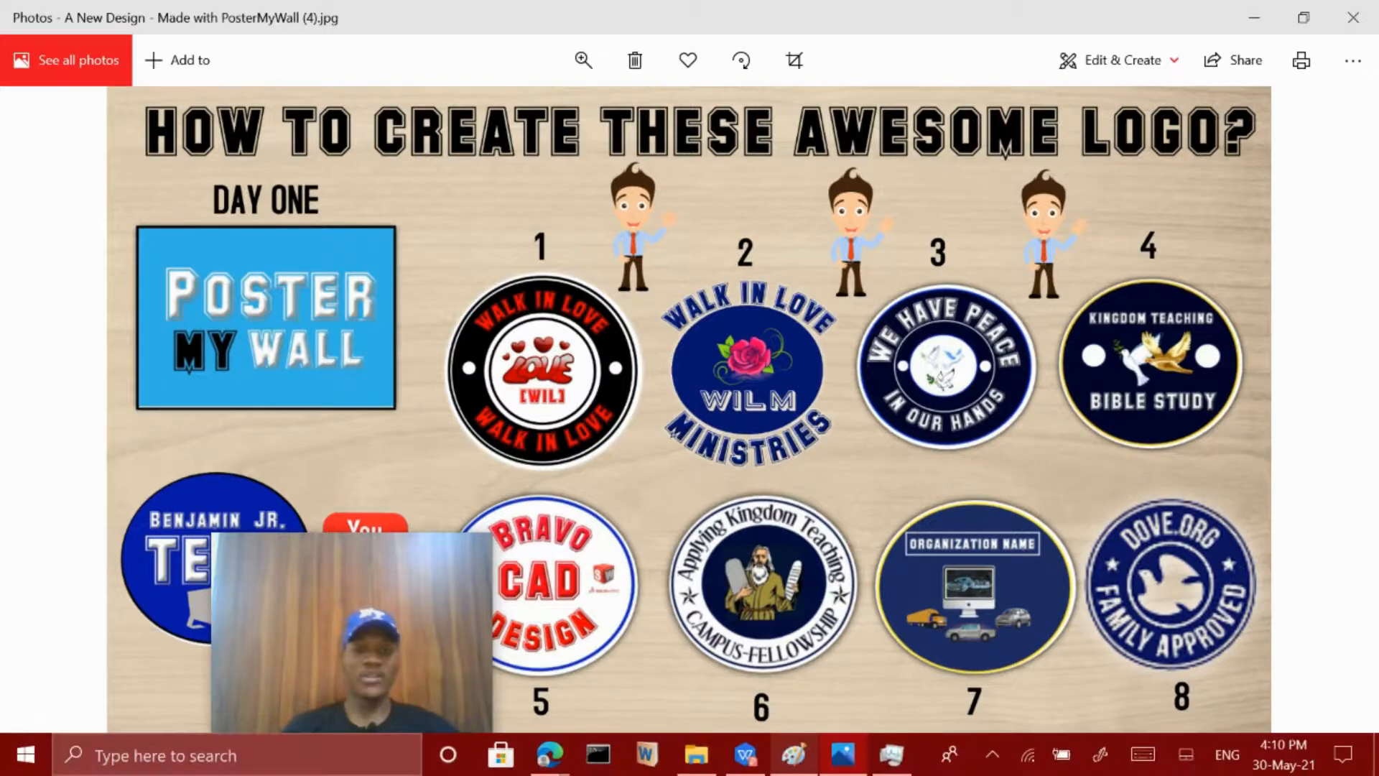
mouse_move(794, 755)
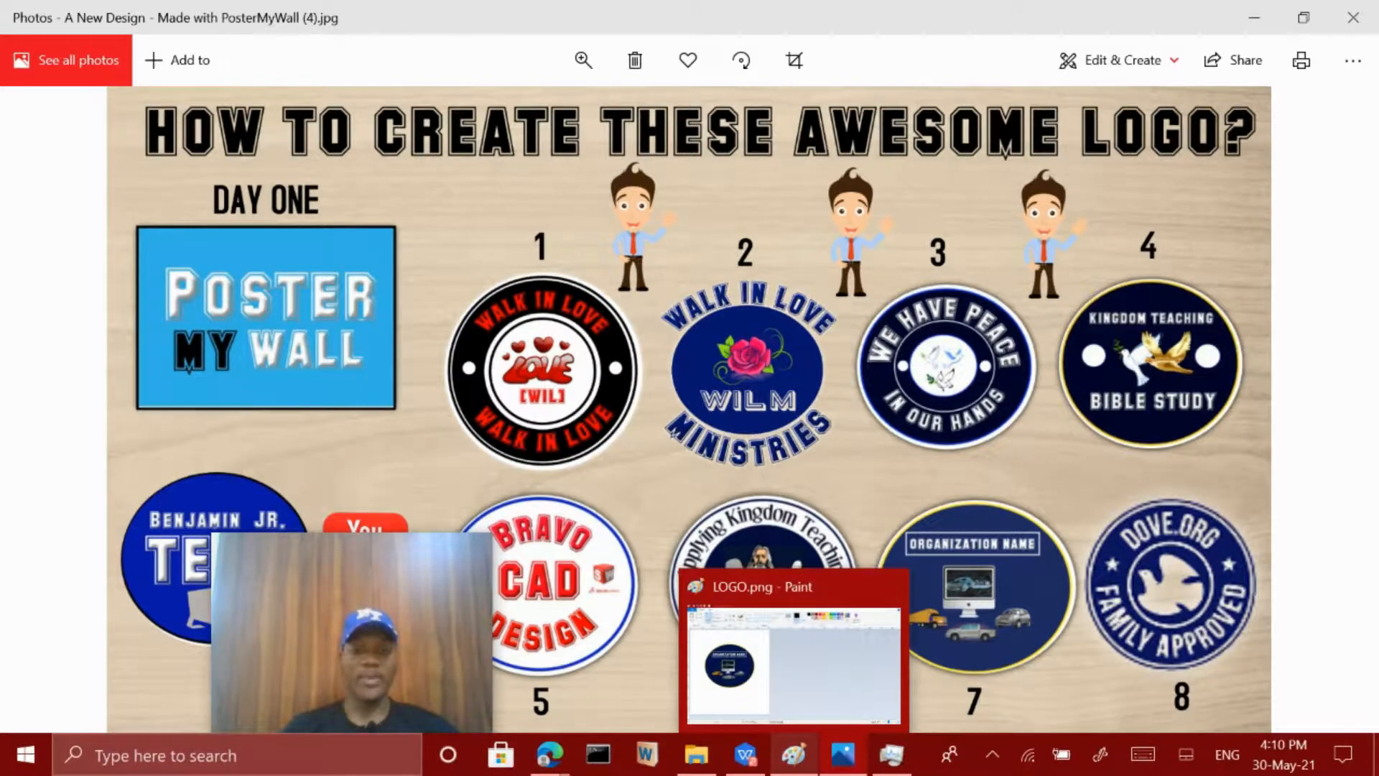
click(842, 754)
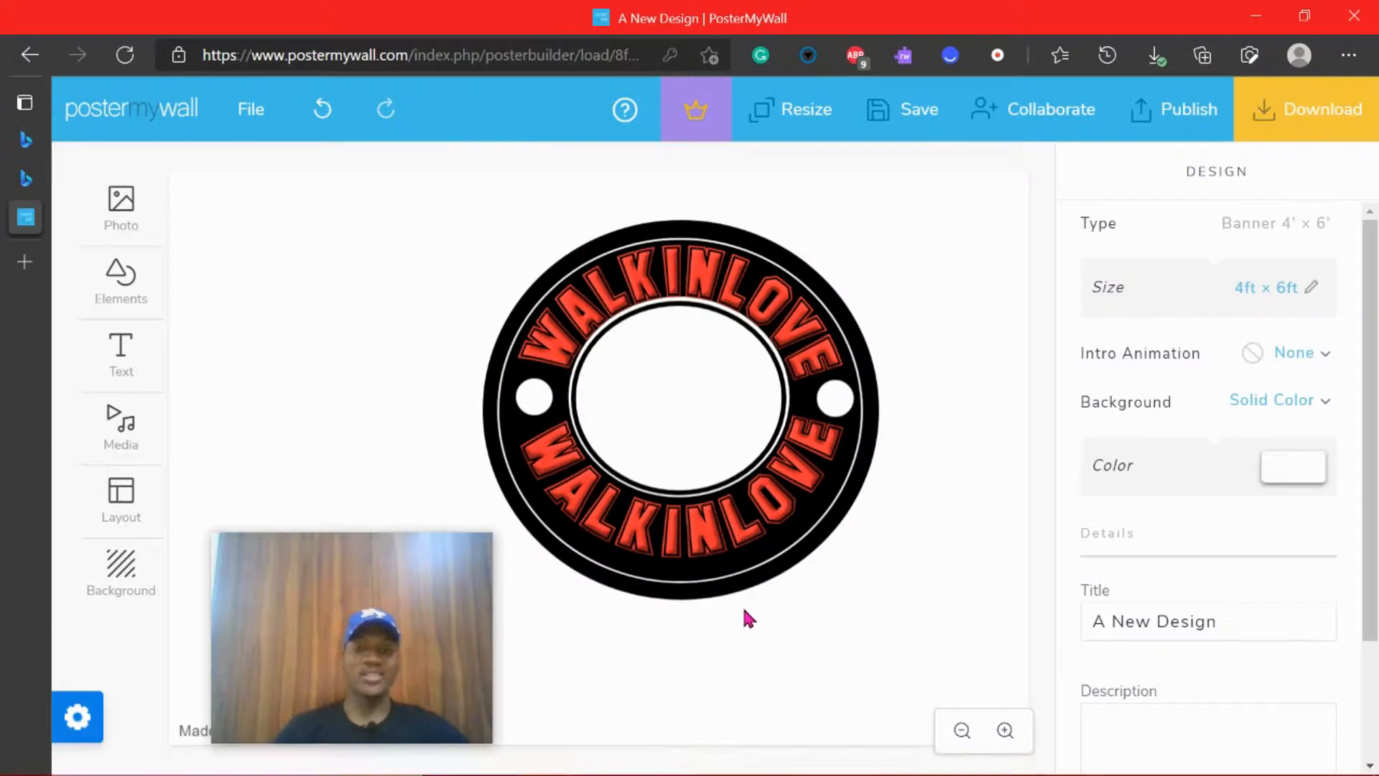
Try a white fill on the outermost circle and return its fill to black
click(833, 488)
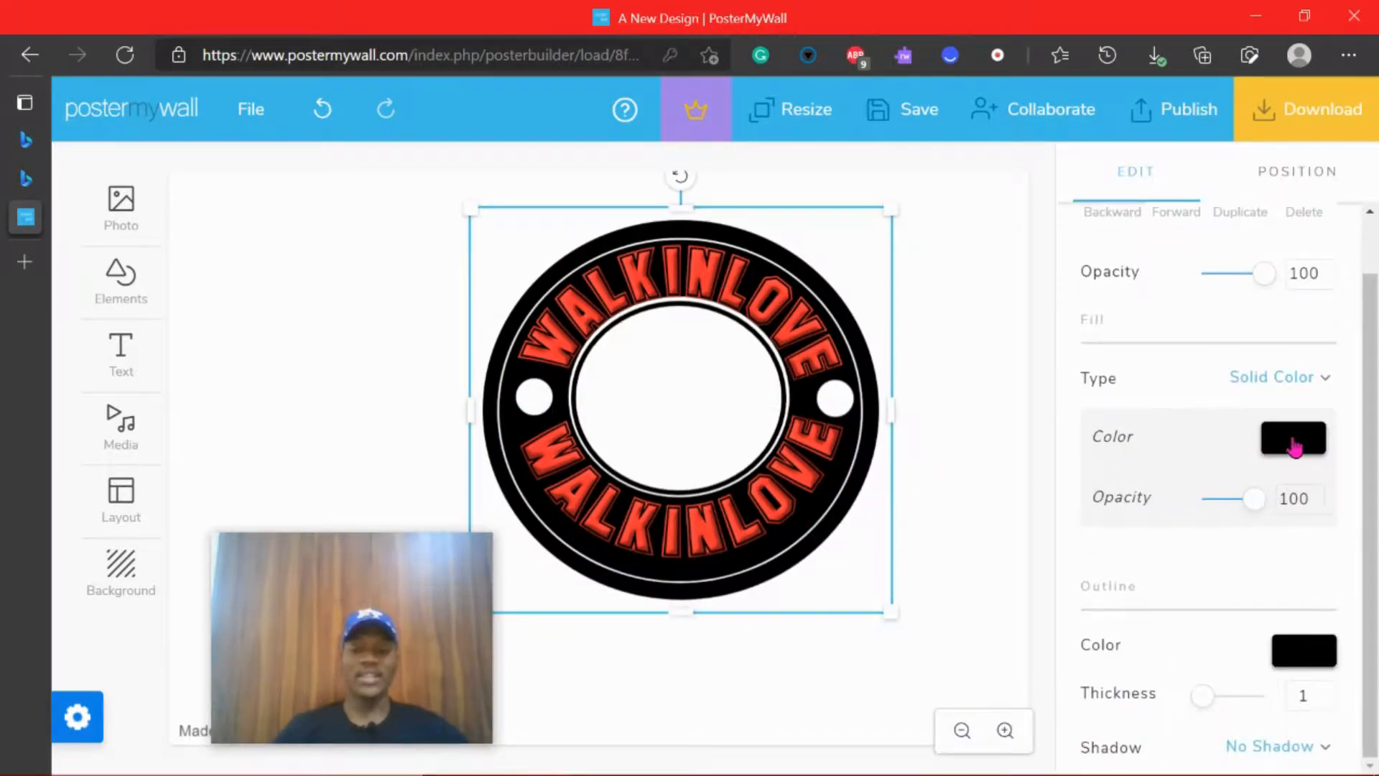
click(1294, 445)
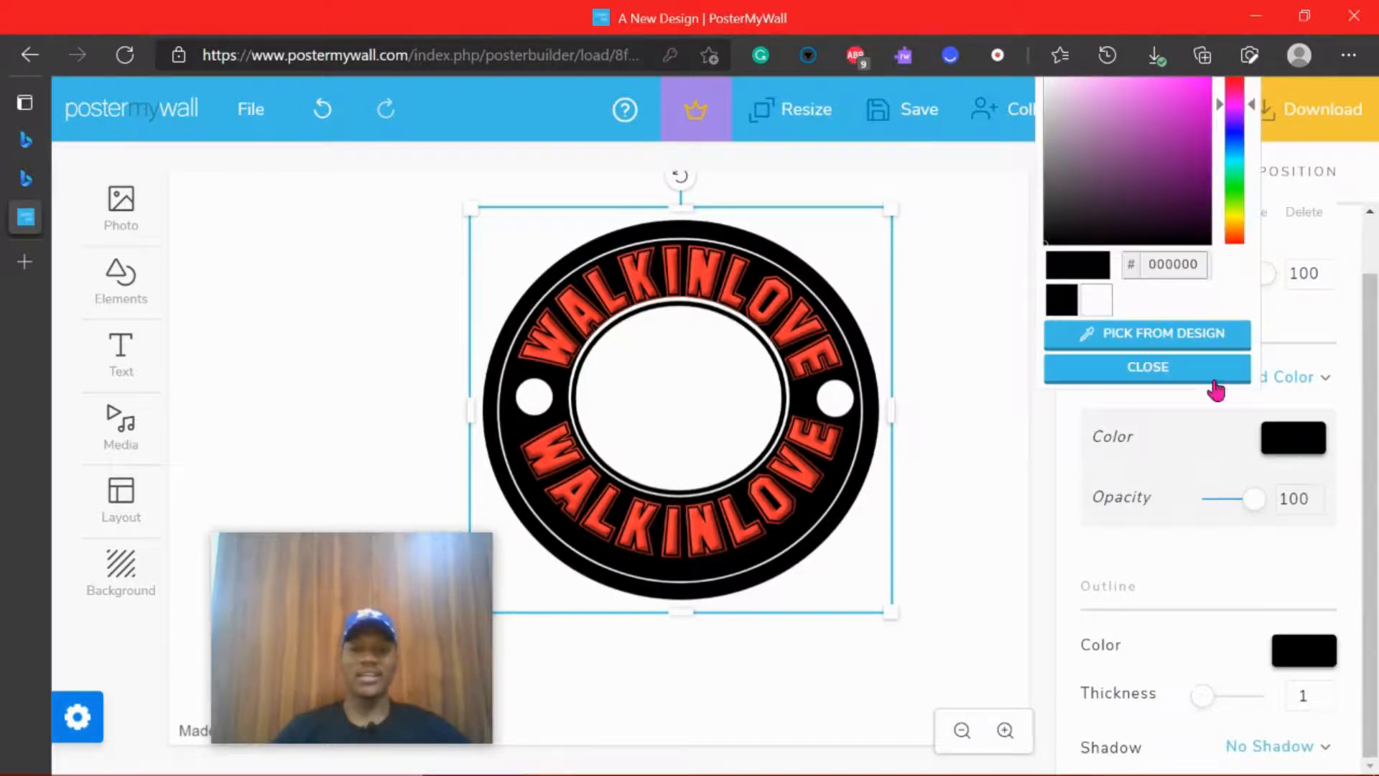
click(1102, 309)
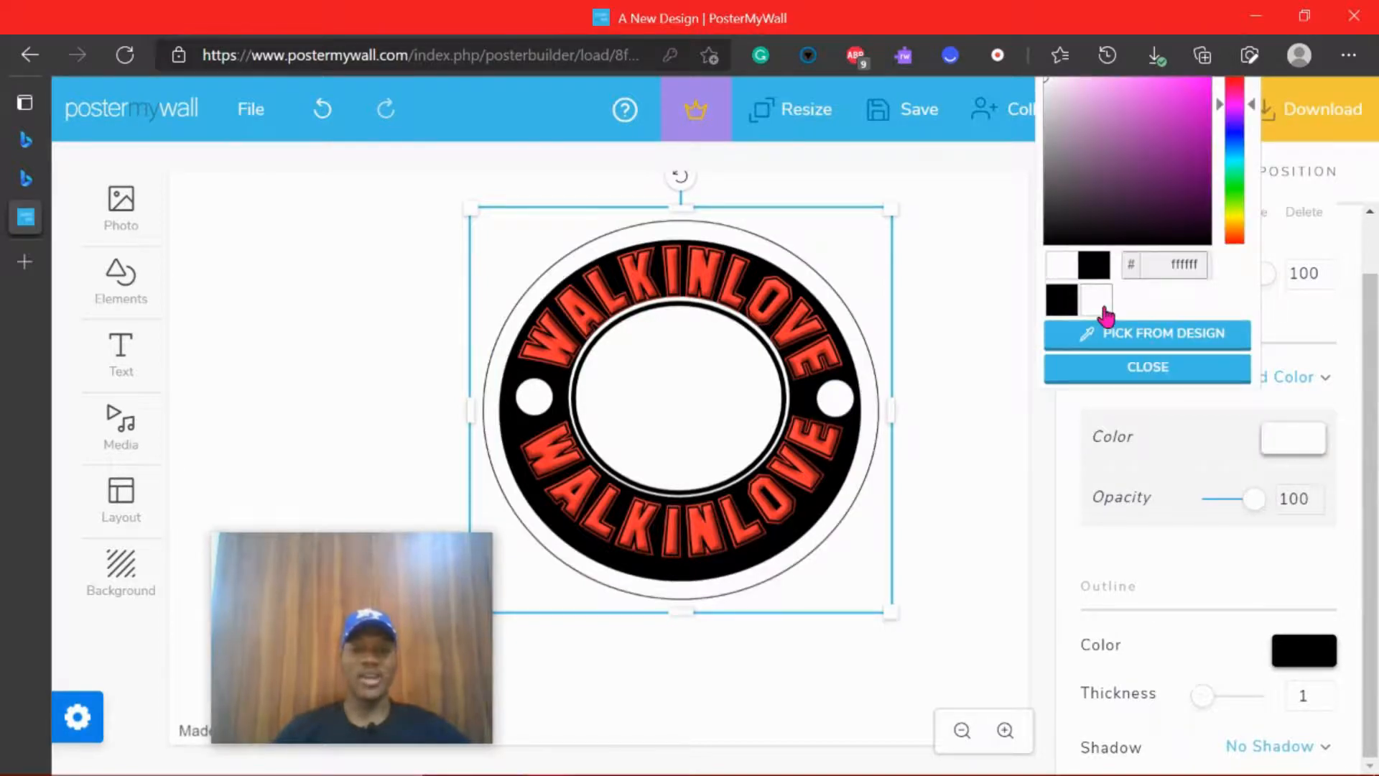
click(1063, 301)
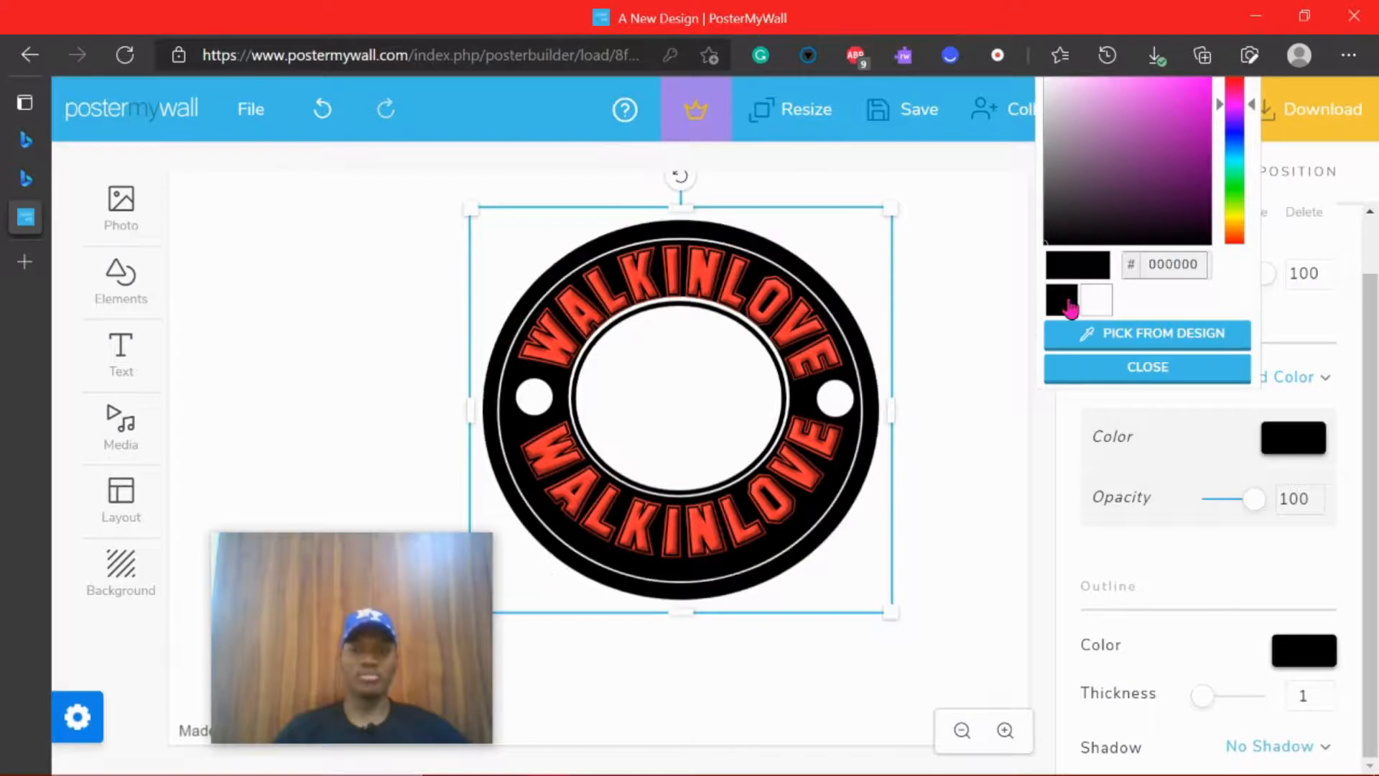
Set the outermost circle's outline color to white
click(1292, 650)
click(1293, 651)
click(1110, 548)
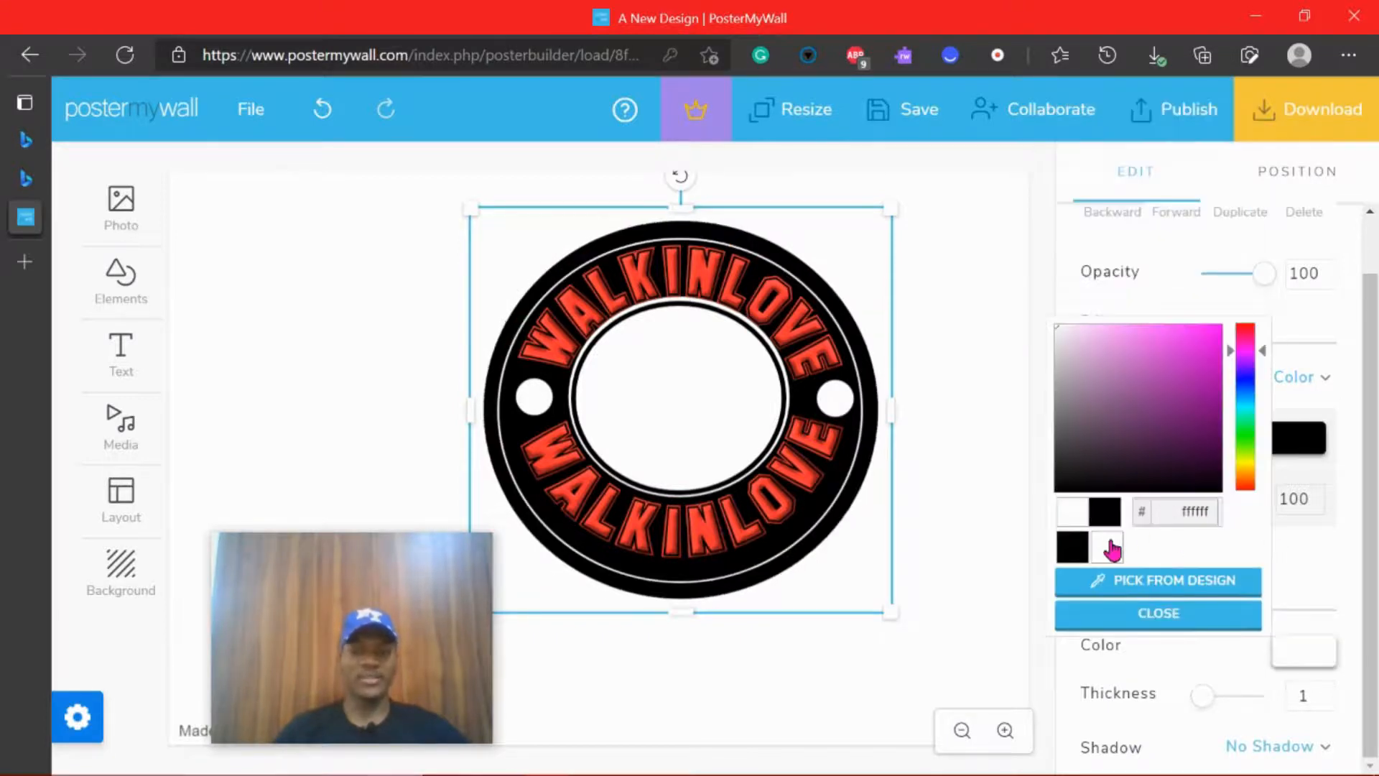
click(933, 495)
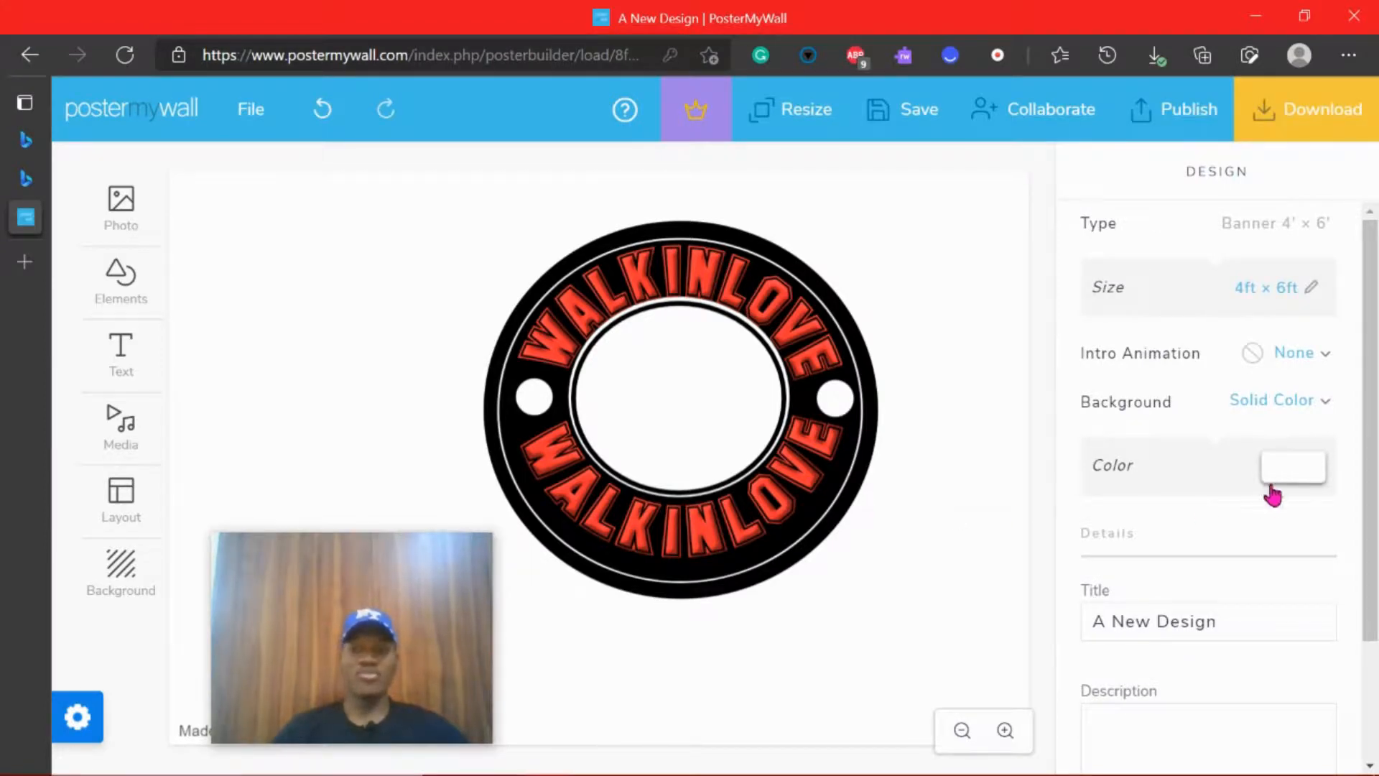
Change the outline color of the outermost black circle to red, f20732
scroll(1272, 495, down, 2)
click(874, 460)
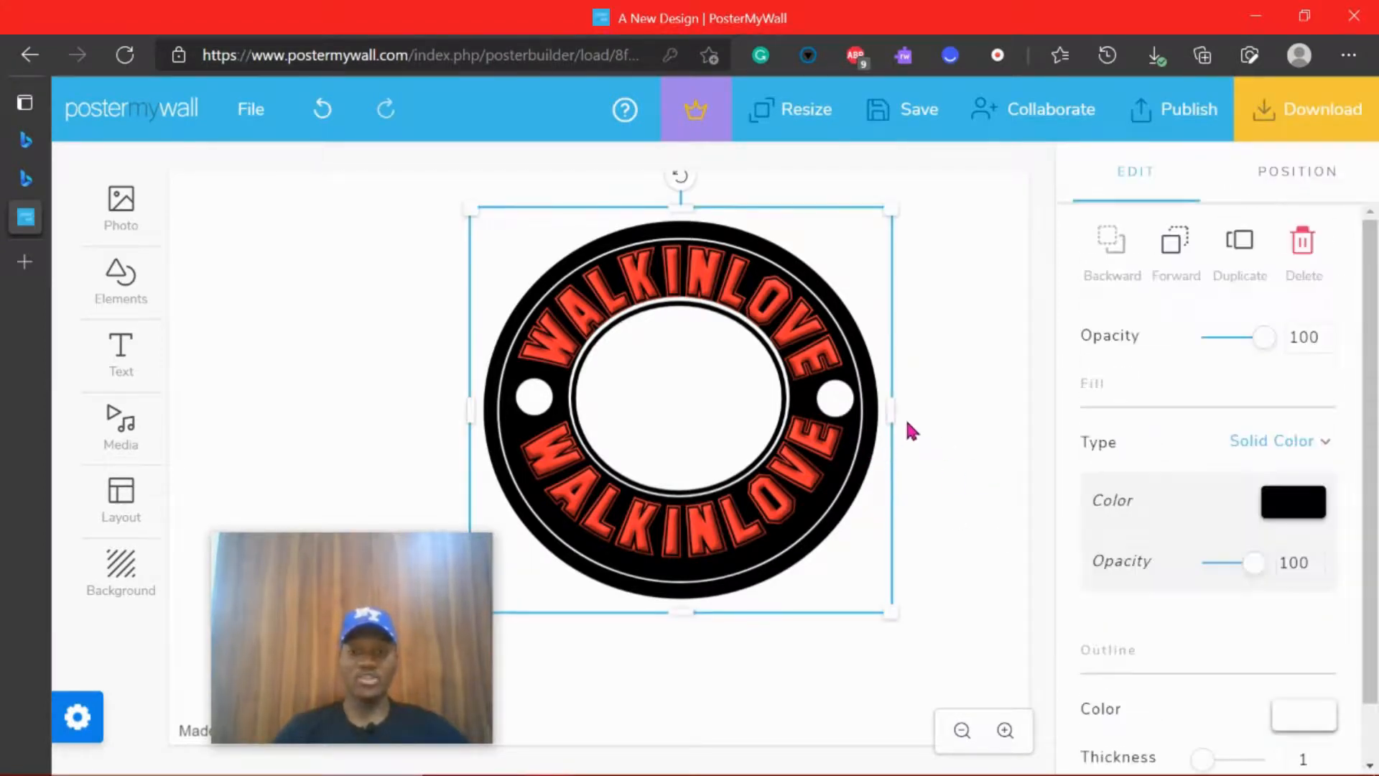
click(1309, 715)
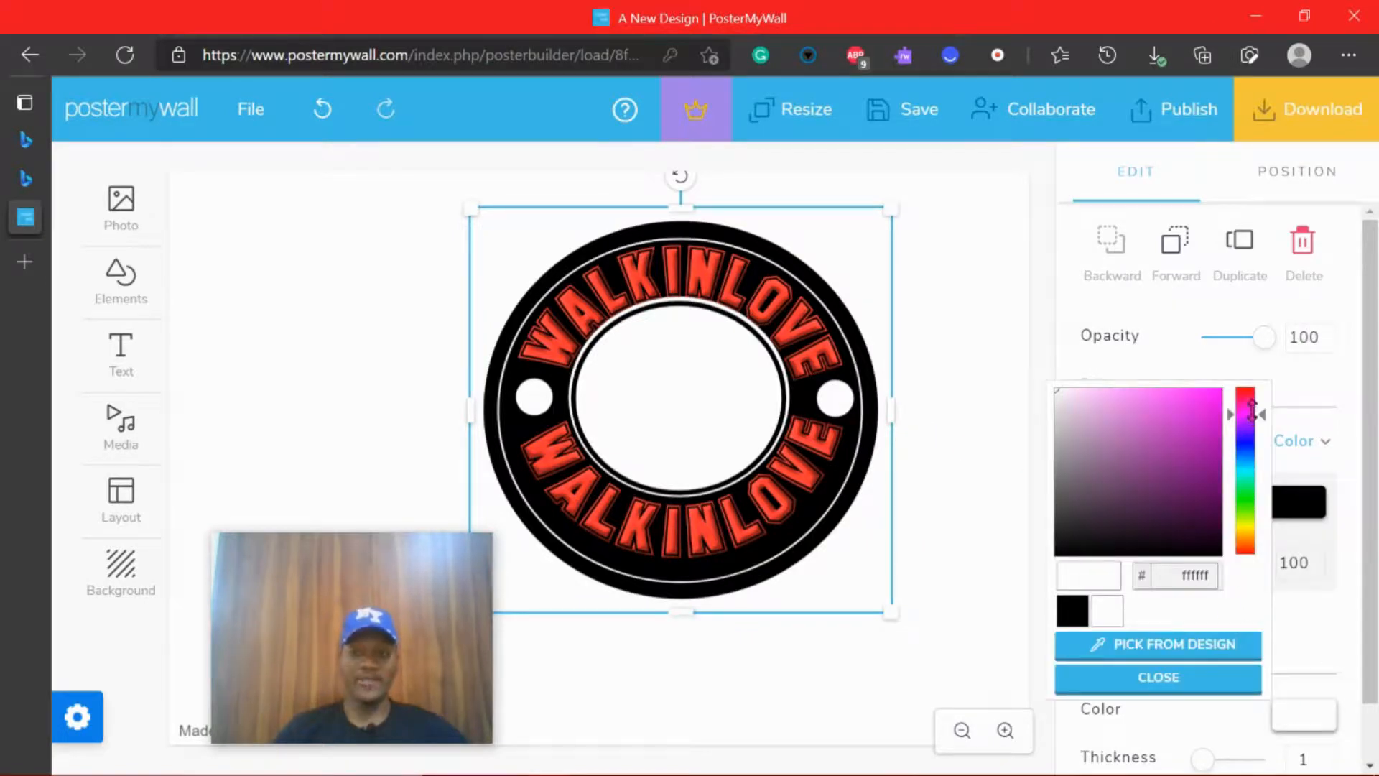
drag(1251, 411, 1215, 400)
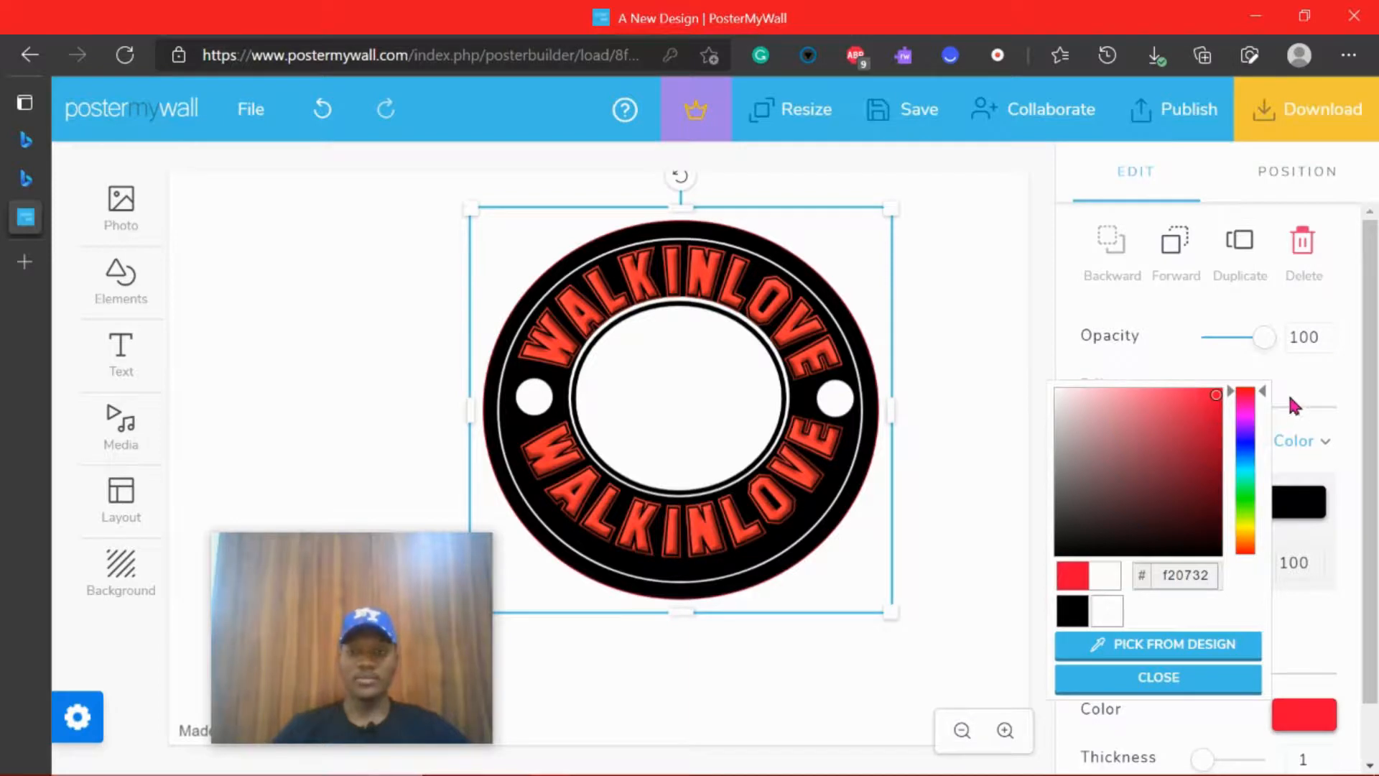
Set the thickness of the outermost circle's red outline to 5
click(1326, 757)
click(1325, 757)
click(1326, 757)
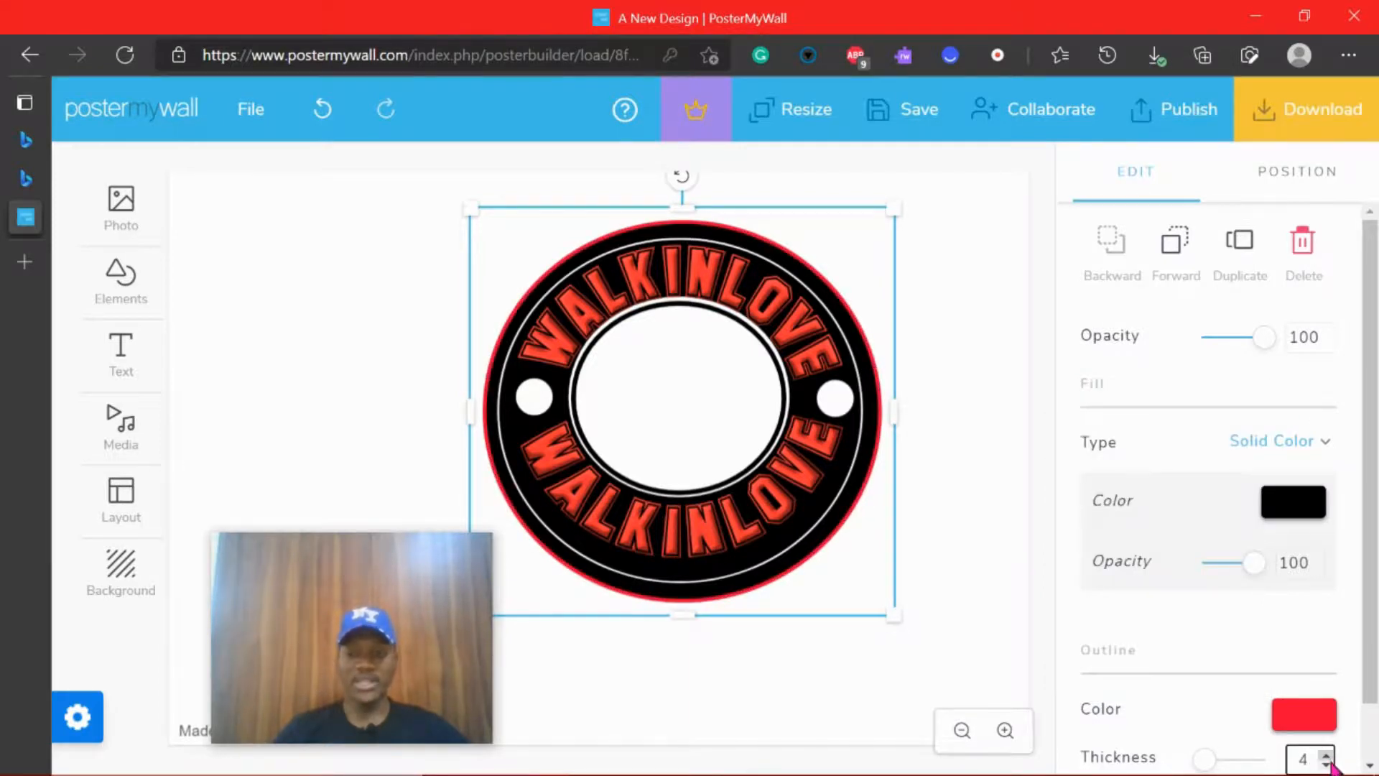
click(1325, 765)
click(1326, 765)
click(1326, 765)
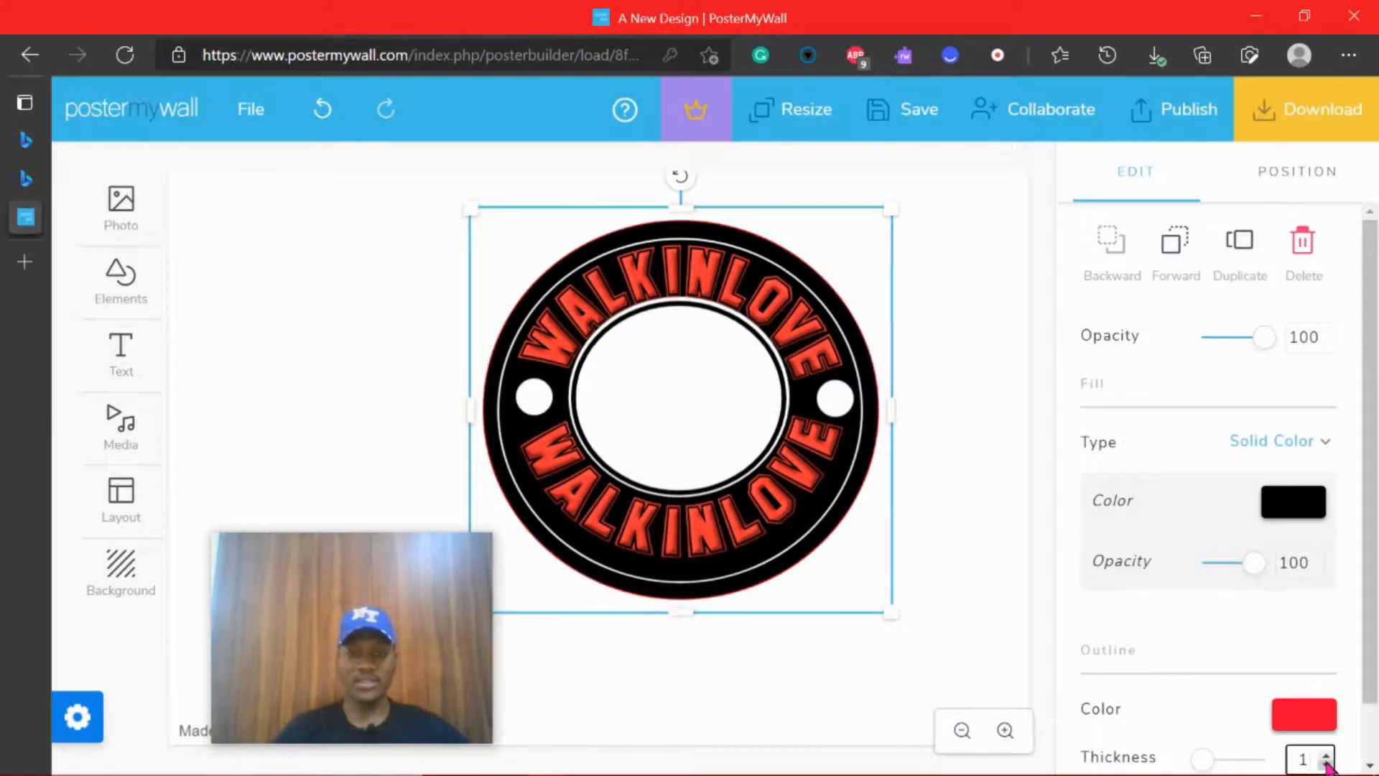
click(1326, 765)
click(1325, 758)
click(1325, 759)
click(1325, 758)
click(1325, 759)
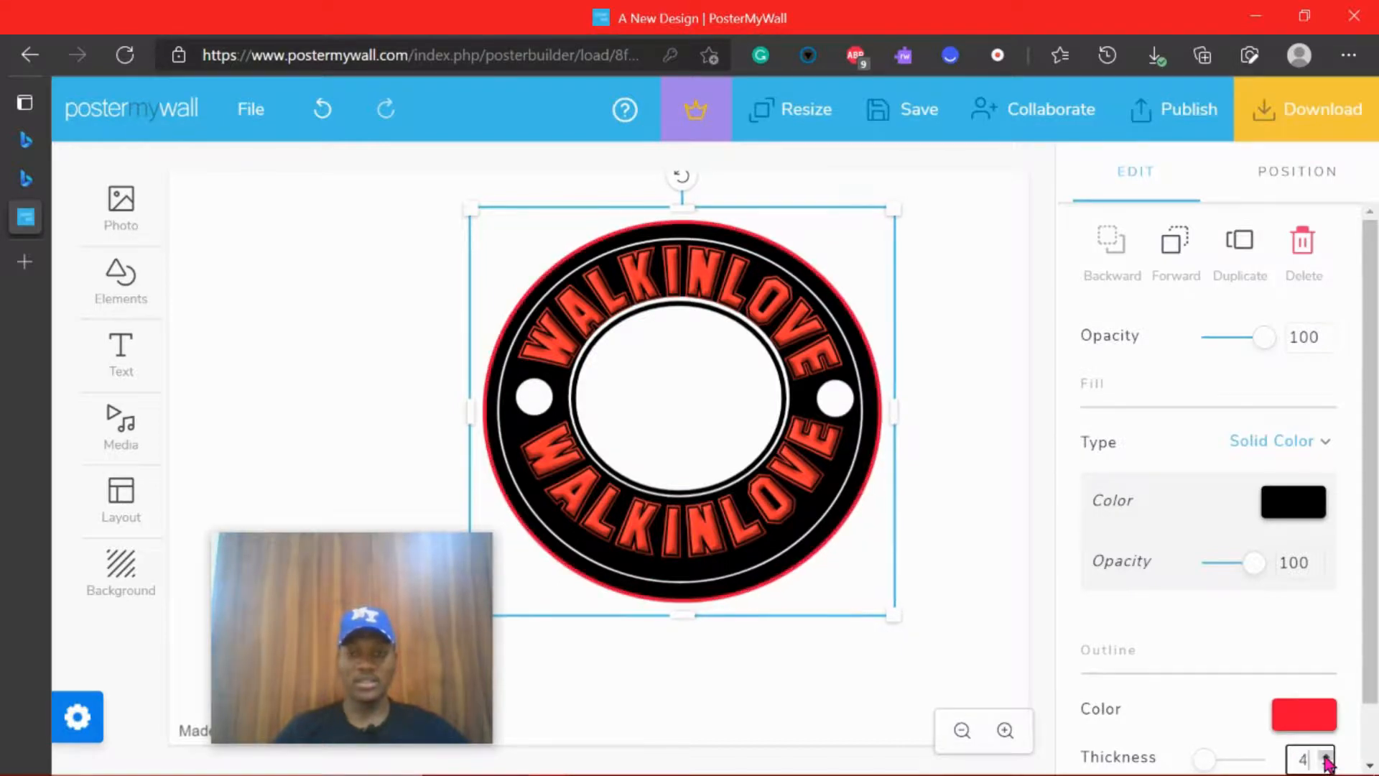
click(1325, 758)
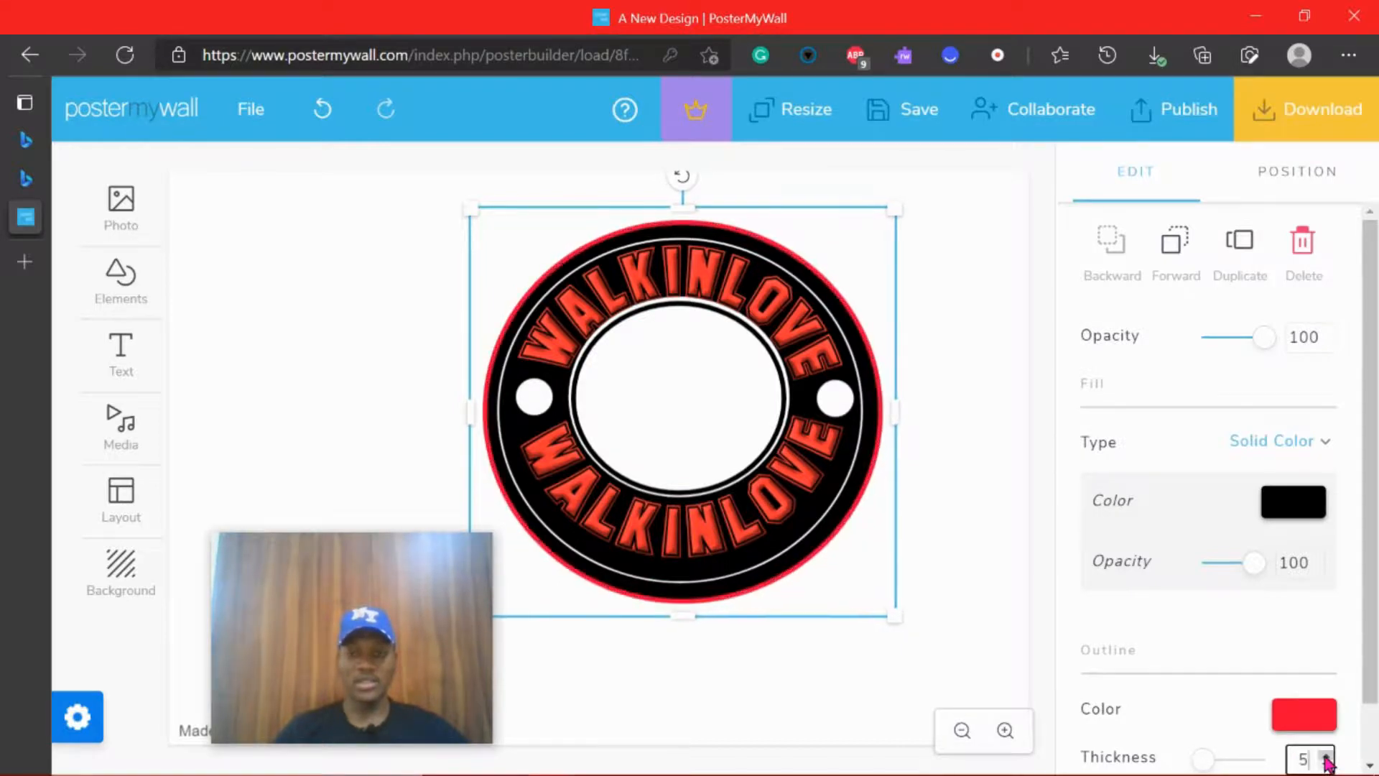
Shift the hue of the outermost circle's outline to a purer red, f20723
click(1302, 714)
drag(1241, 407, 1246, 392)
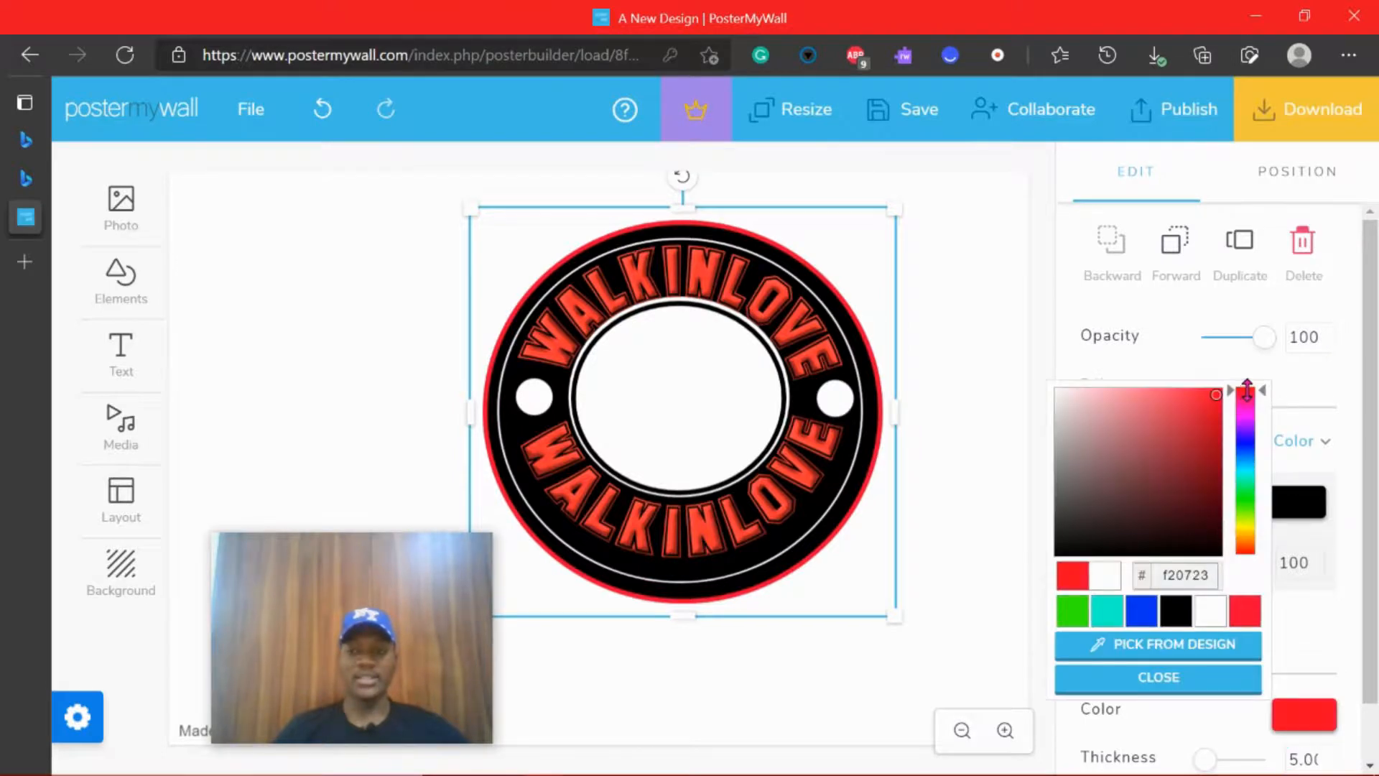